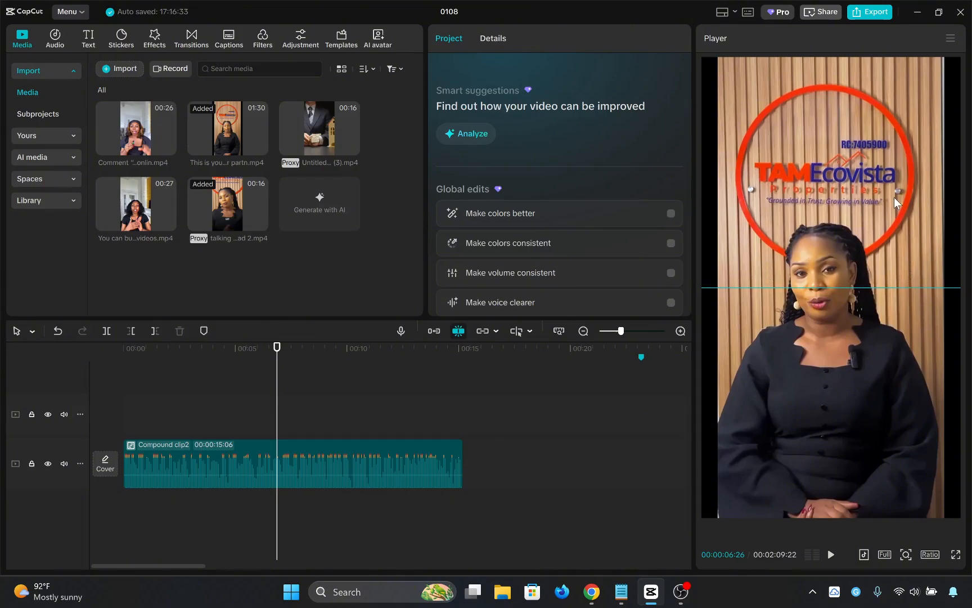
# - Move the horizontal guide to about Y 517, and set the scale of the talking-head compound clip to 130%
pyautogui.moveTo(875, 291); pyautogui.dragTo(867, 225)
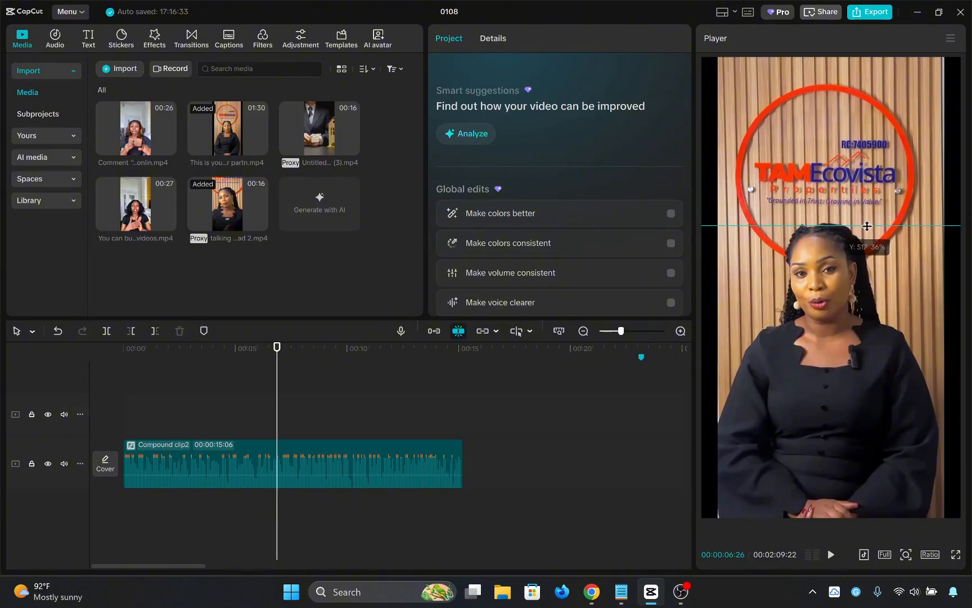
pyautogui.click(319, 460)
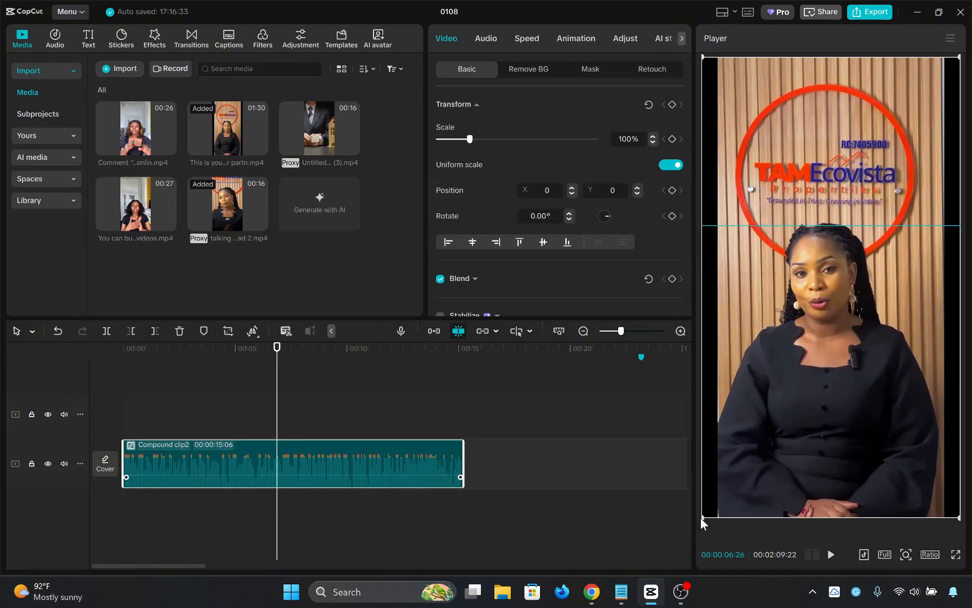
pyautogui.moveTo(701, 517); pyautogui.dragTo(551, 606)
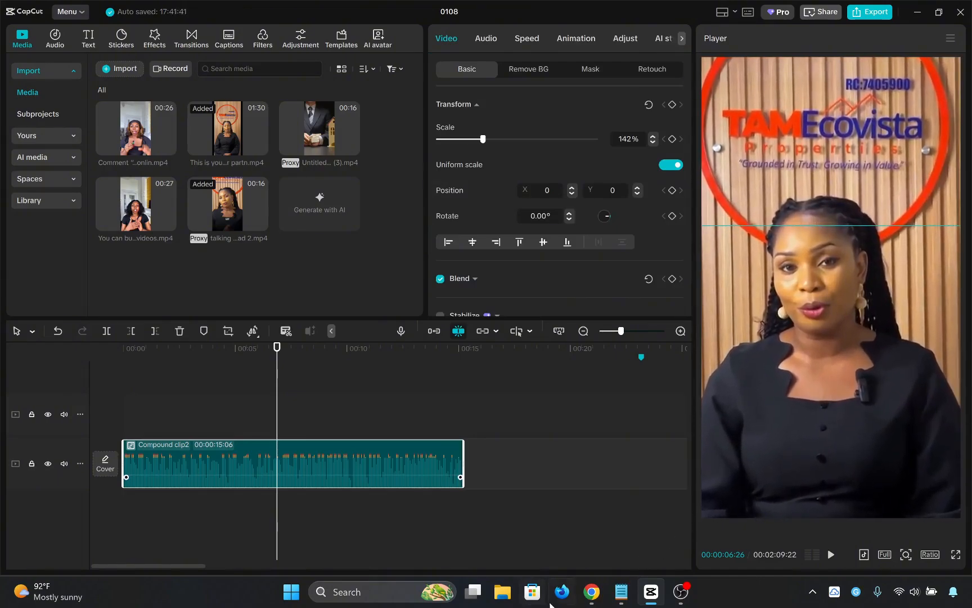
pyautogui.click(626, 141)
pyautogui.write('130')
pyautogui.press('Return')
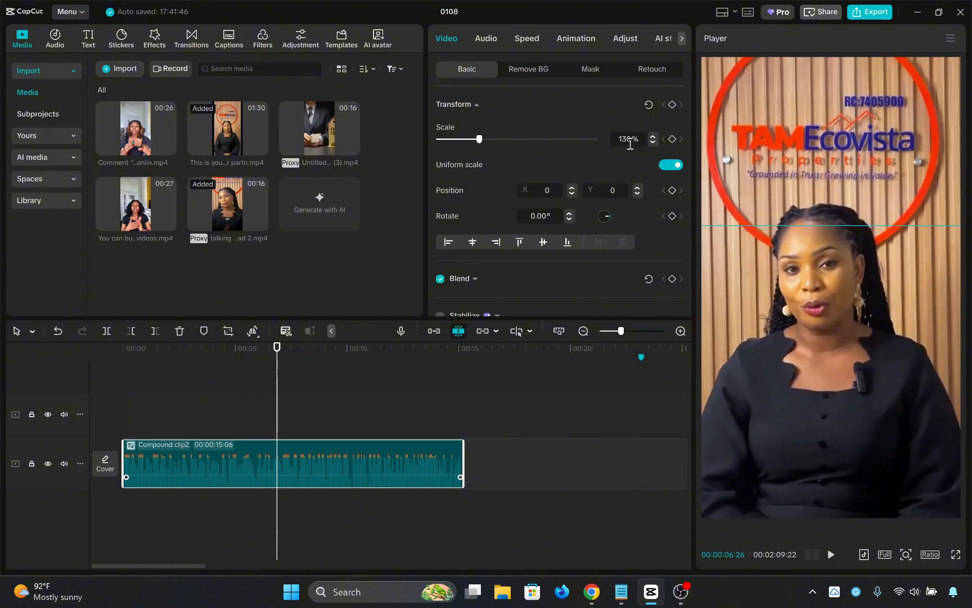
# - Reframe the talking-head clip at 133% scale, positioned at about X 51, Y 321, to align the speaker's eyes with the guide
pyautogui.moveTo(874, 406); pyautogui.dragTo(881, 370)
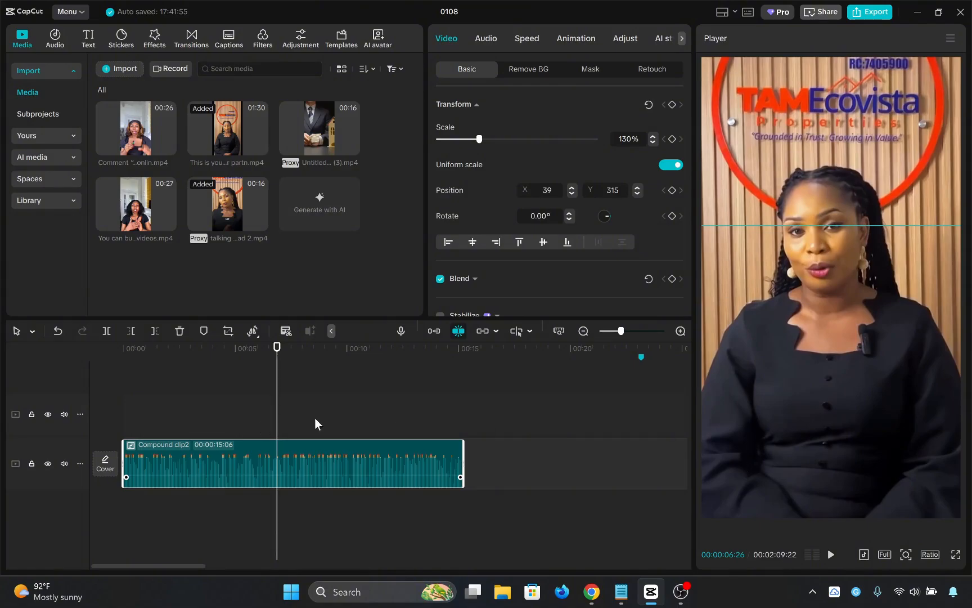
pyautogui.moveTo(478, 139); pyautogui.dragTo(478, 142)
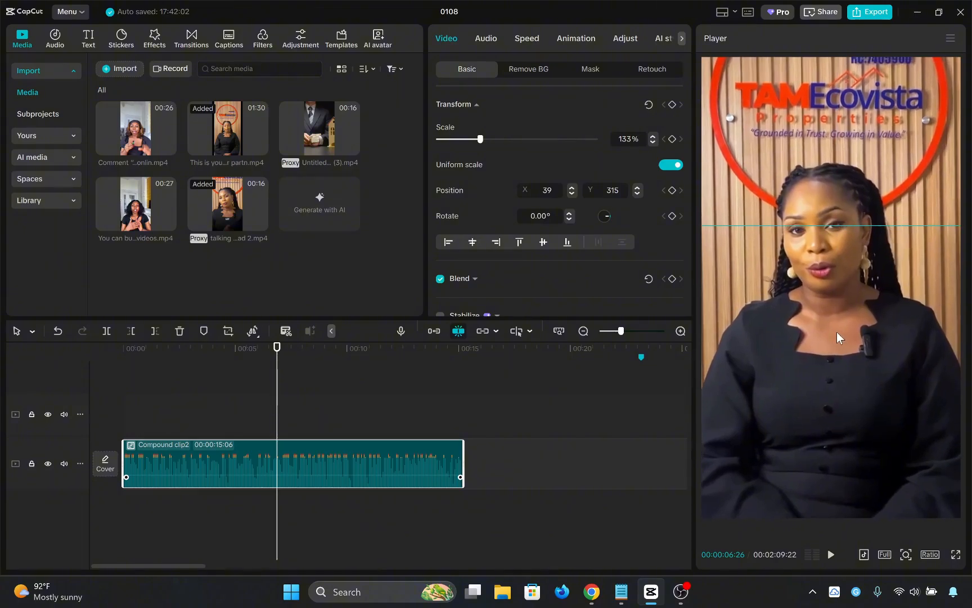
pyautogui.moveTo(834, 332); pyautogui.dragTo(835, 328)
# - Preview the reference talking head 2 clip near 1:56 to examine its framing, caption placement and dark lower shade
pyautogui.click(88, 38)
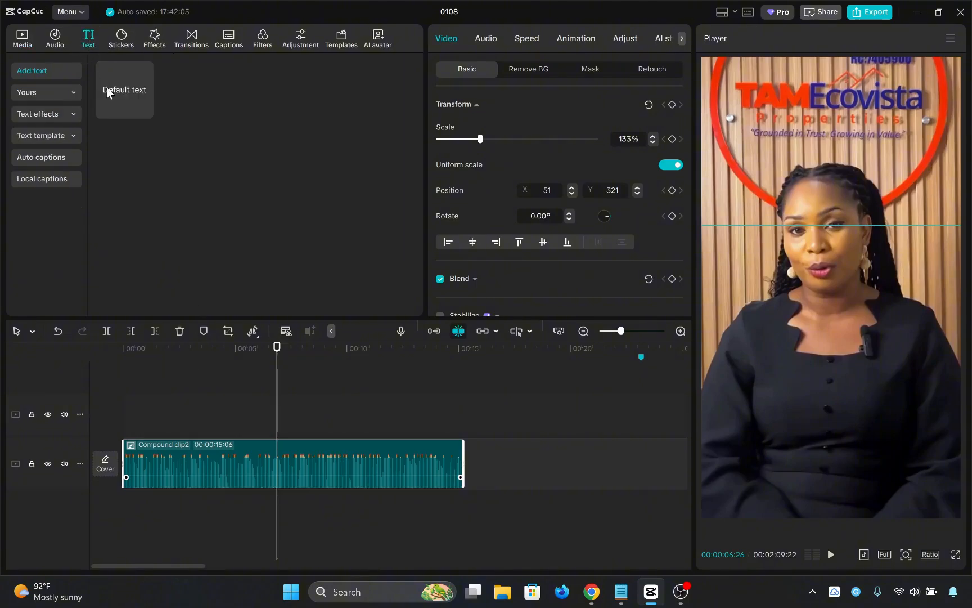
pyautogui.moveTo(275, 386); pyautogui.dragTo(251, 387)
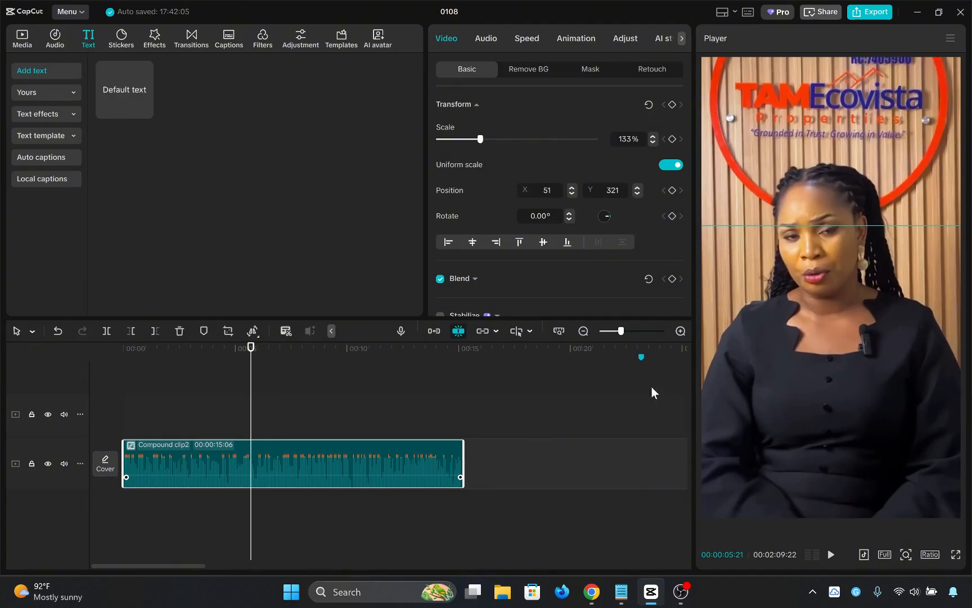
pyautogui.click(530, 421)
pyautogui.click(556, 332)
pyautogui.click(532, 390)
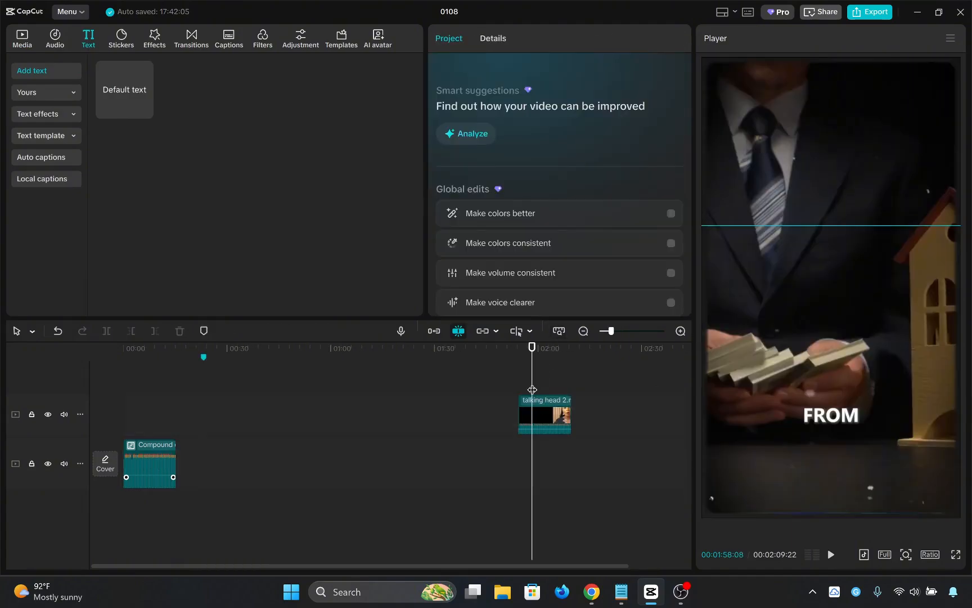
pyautogui.moveTo(533, 389)
pyautogui.mouseDown()
pyautogui.moveTo(516, 389)
pyautogui.moveTo(525, 389)
pyautogui.mouseUp()
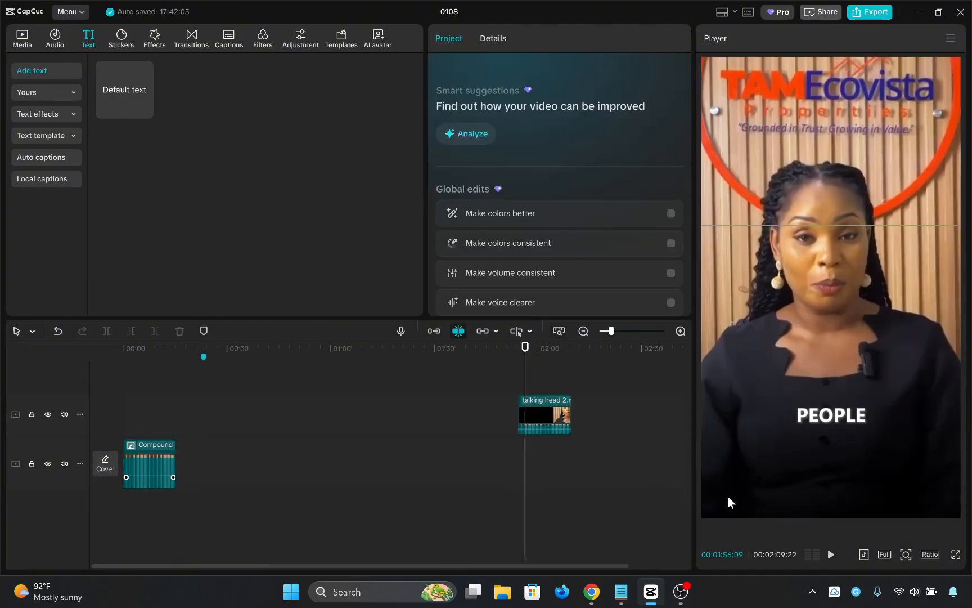
# - Add a default text layer at the start of the timeline and clear its placeholder text
pyautogui.moveTo(419, 378); pyautogui.dragTo(100, 393)
pyautogui.click(681, 332)
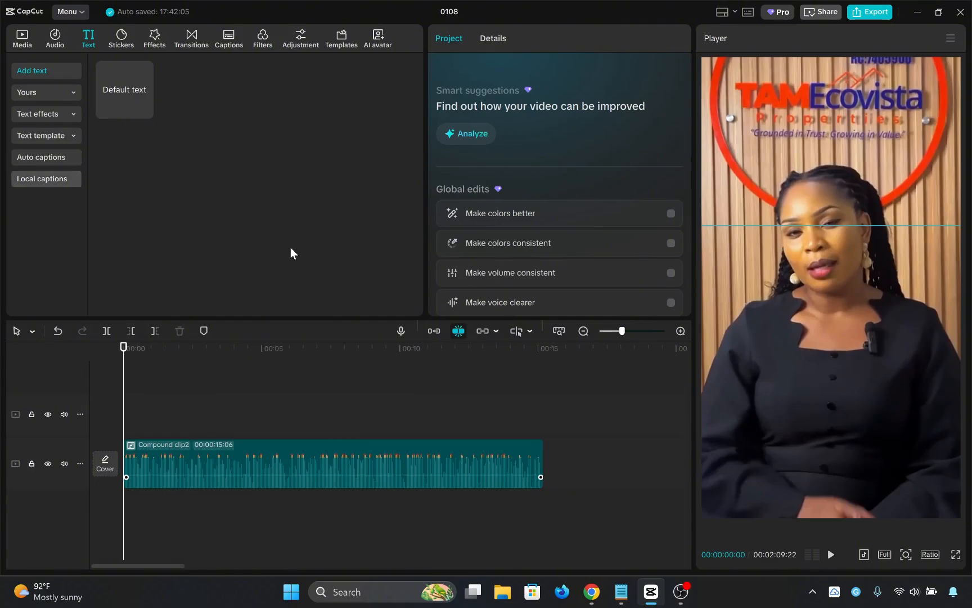
pyautogui.click(144, 110)
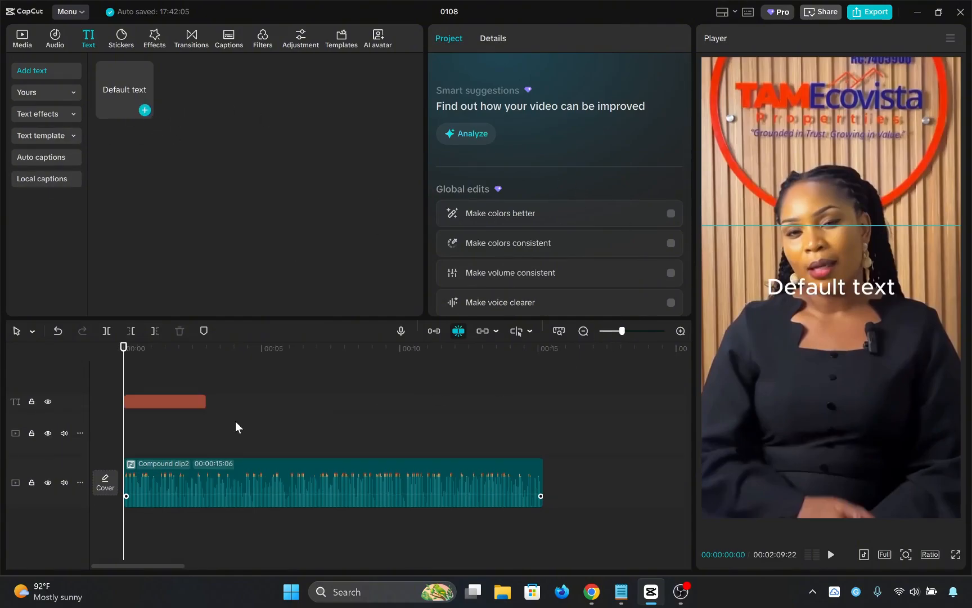
pyautogui.click(565, 106)
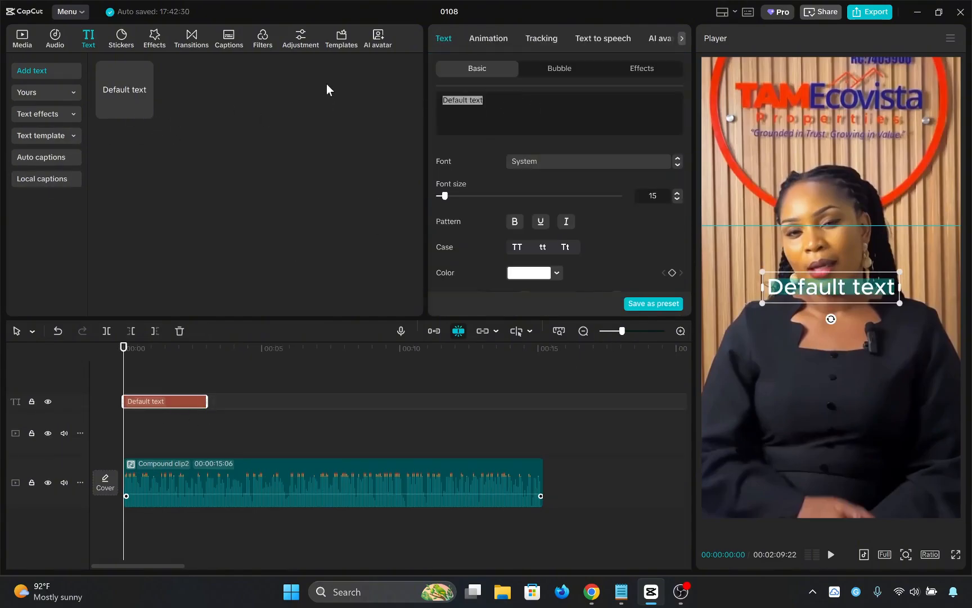
pyautogui.press('BackSpace')
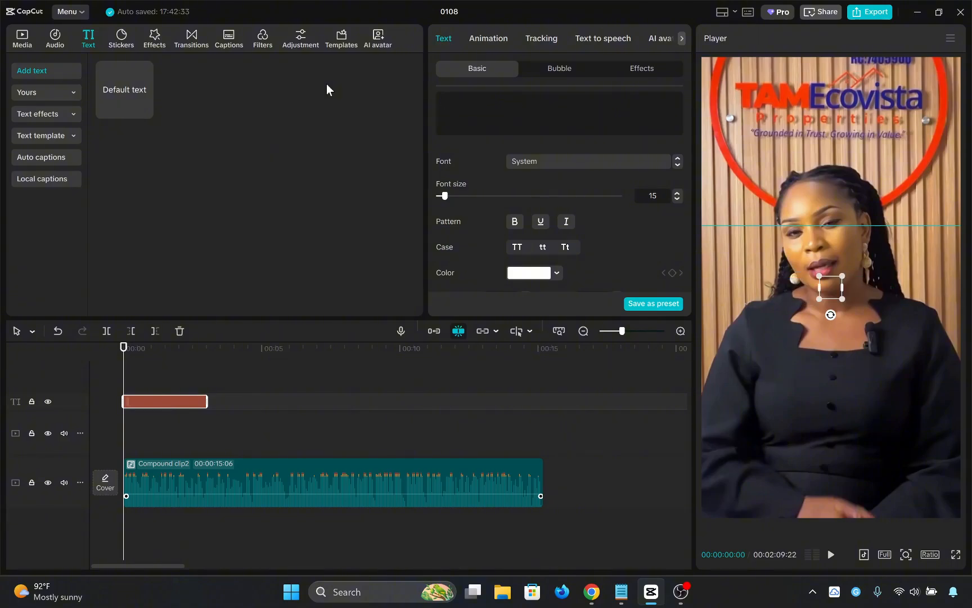
# - Insert the recent solid square symbol ■ as the content of the empty text layer
pyautogui.press('super+period')
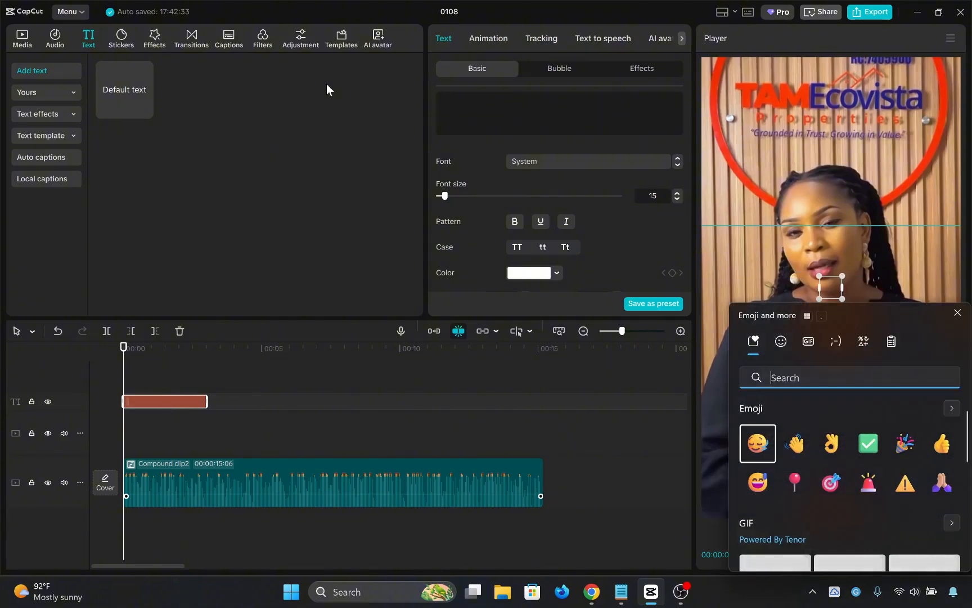
pyautogui.moveTo(861, 314); pyautogui.dragTo(657, 135)
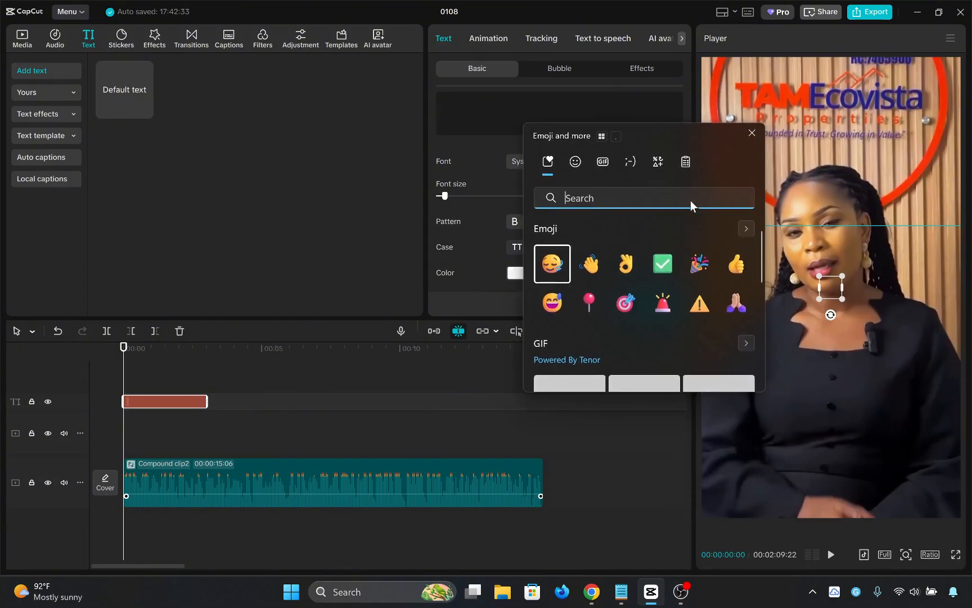
pyautogui.click(658, 162)
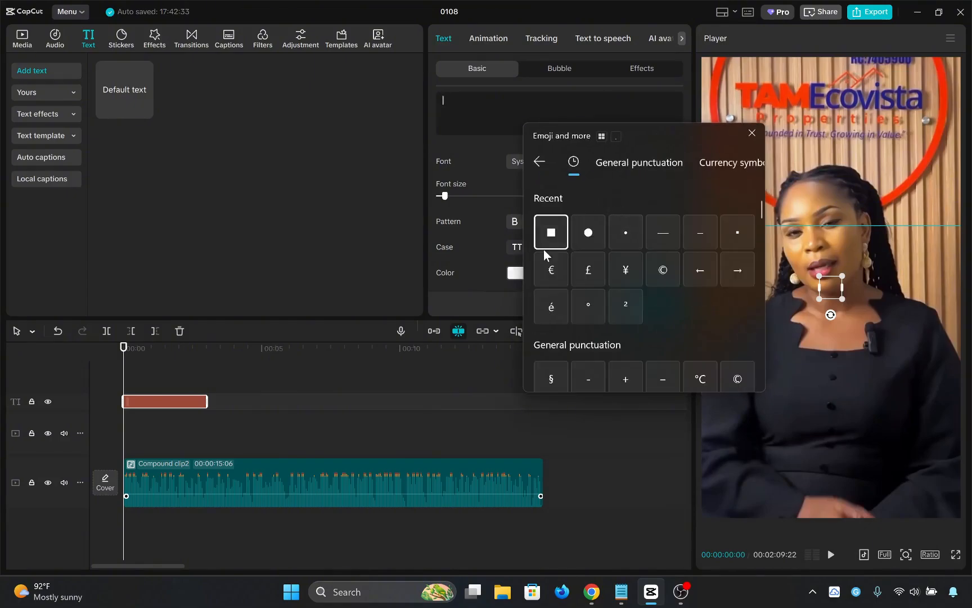
pyautogui.click(551, 232)
pyautogui.click(751, 133)
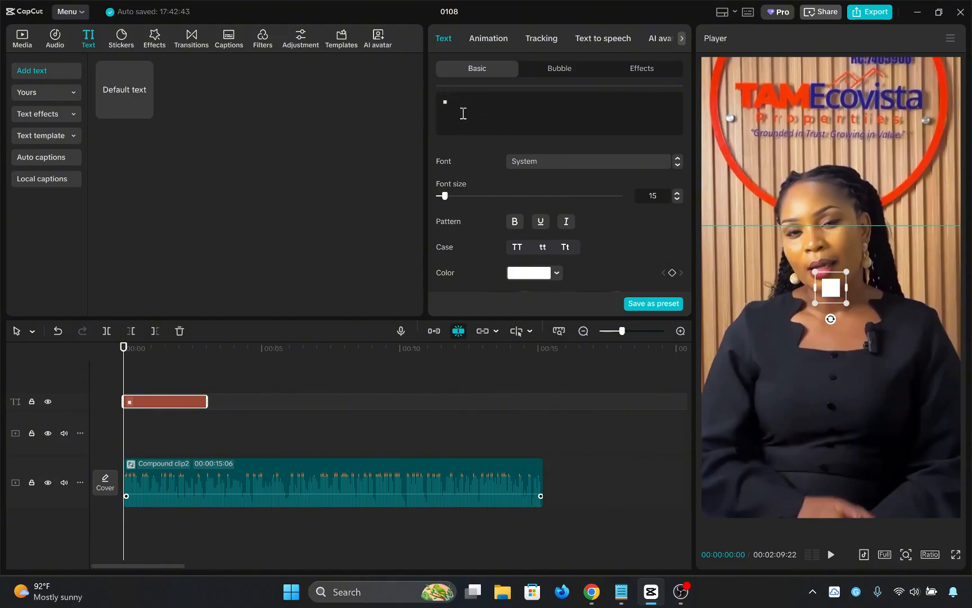
# - Set the square symbol's text color to black
pyautogui.scroll(-3, 643, 241)
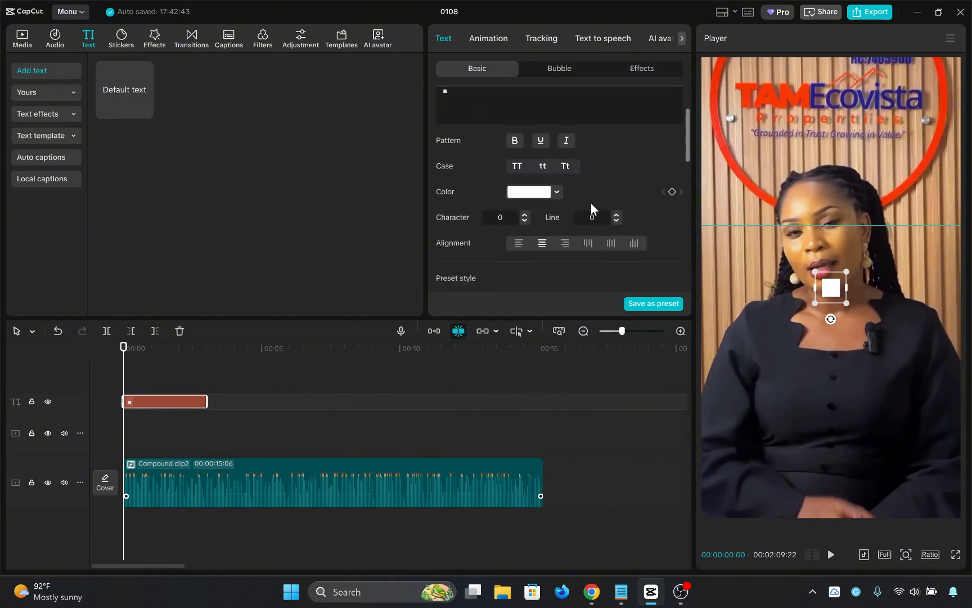
pyautogui.click(539, 194)
pyautogui.moveTo(532, 257); pyautogui.dragTo(438, 299)
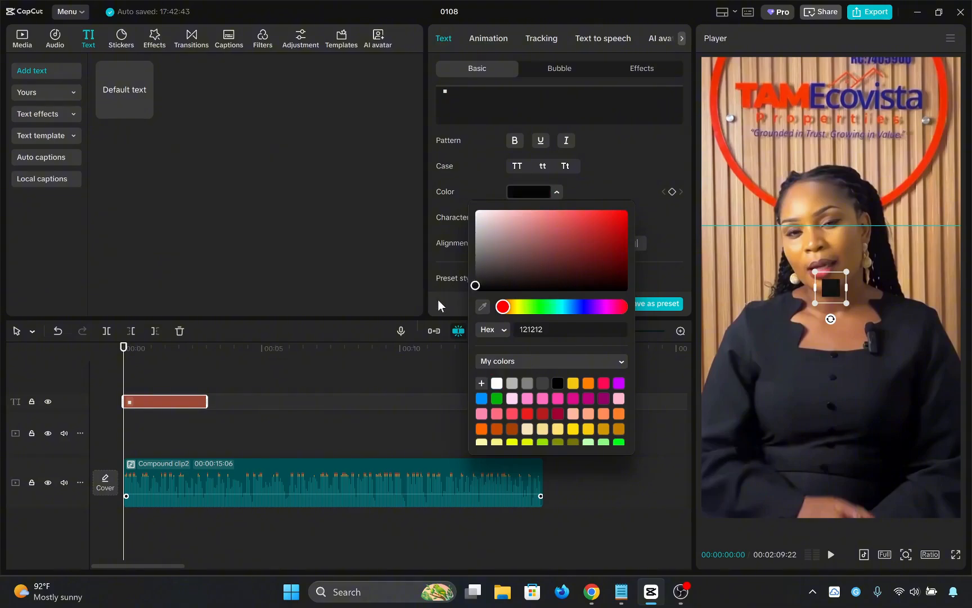
pyautogui.click(592, 159)
# - Raise the black square's scale to the slider's maximum and set its font size to 300 to cover the whole frame
pyautogui.scroll(-3, 593, 159)
pyautogui.scroll(-2, 593, 158)
pyautogui.moveTo(482, 194); pyautogui.dragTo(715, 192)
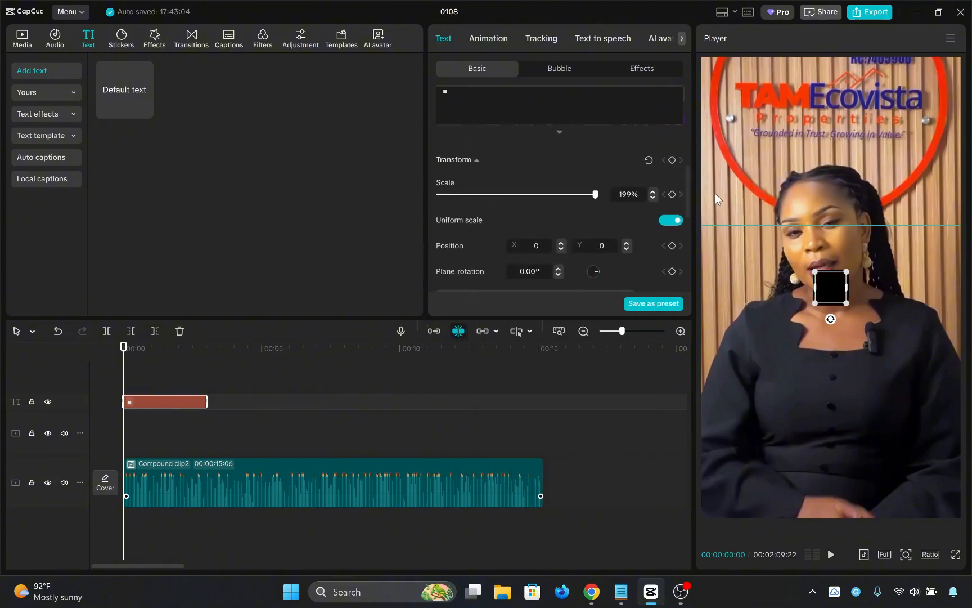
pyautogui.scroll(-4, 634, 189)
pyautogui.scroll(8, 572, 261)
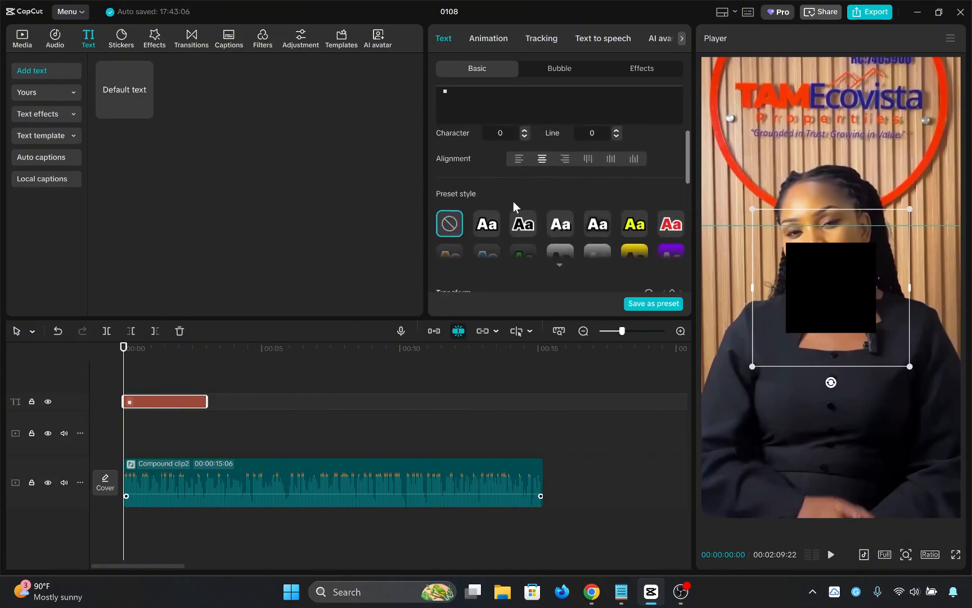
pyautogui.moveTo(438, 186); pyautogui.dragTo(619, 187)
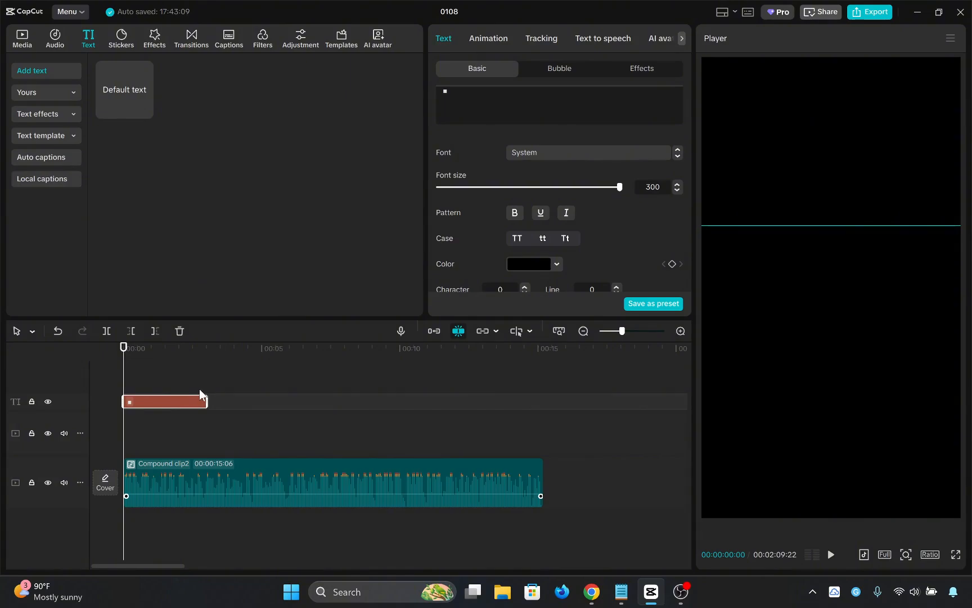
# - Convert the black square text into a compound clip and add a mask to it
pyautogui.hotkey('alt', 'g')
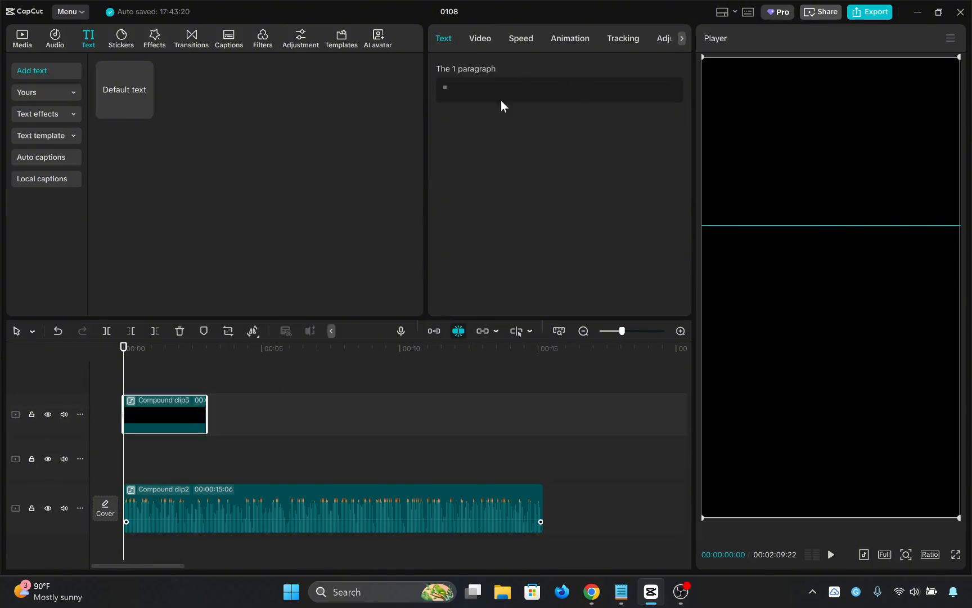
pyautogui.click(486, 40)
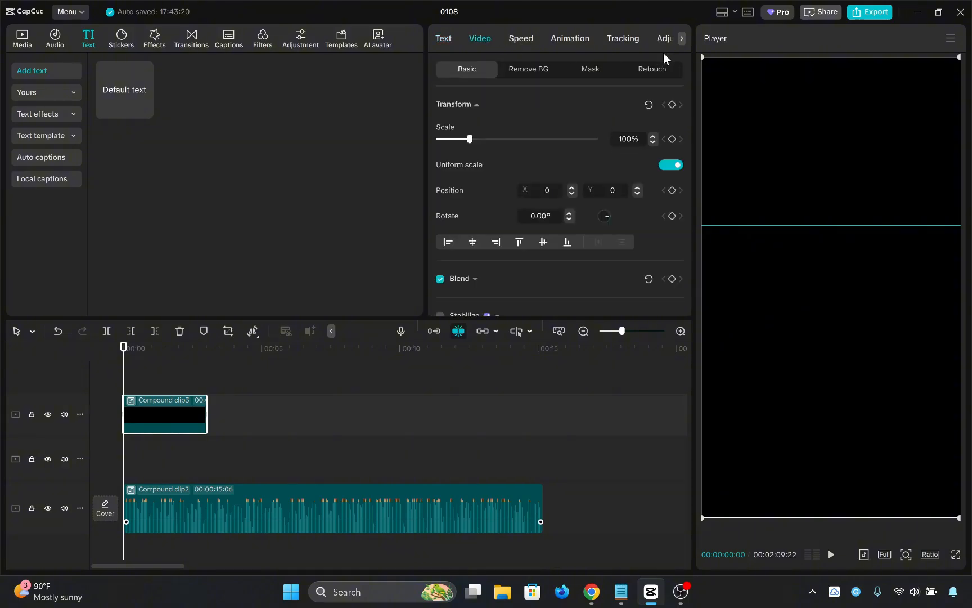
pyautogui.click(593, 70)
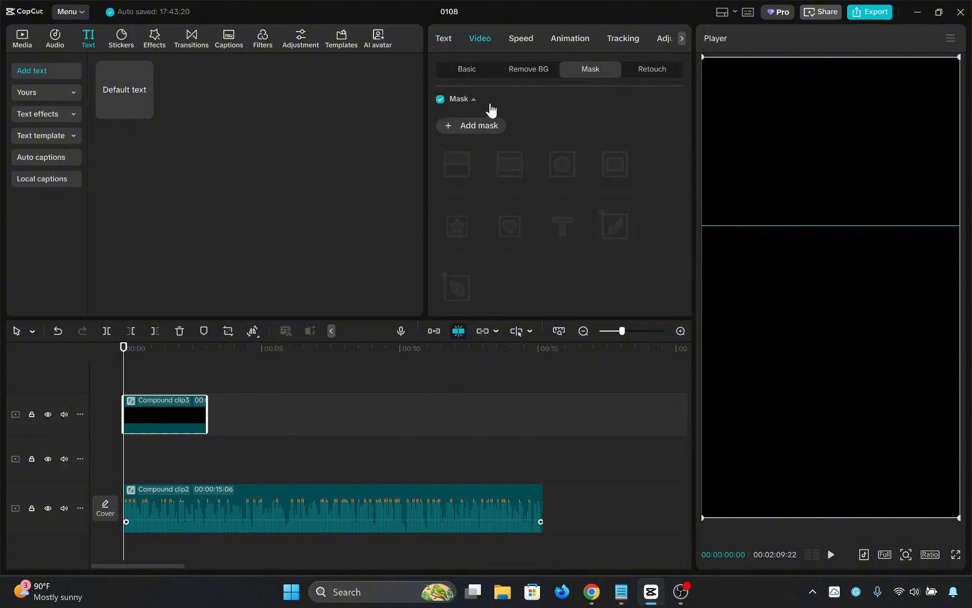
pyautogui.click(479, 126)
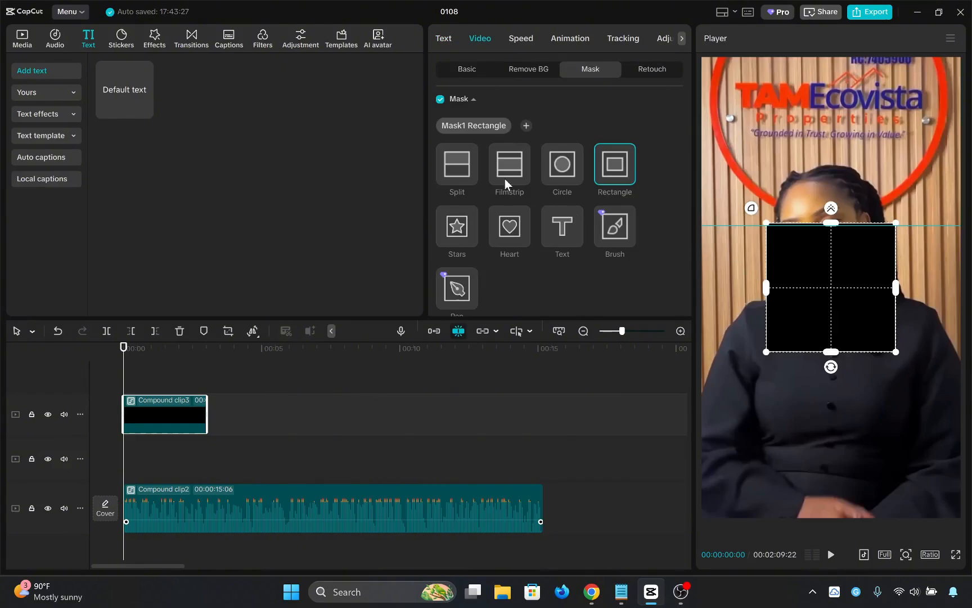
# - Make the mask a Split rotated 180°, with its edge lowered to about Y -593
pyautogui.click(459, 163)
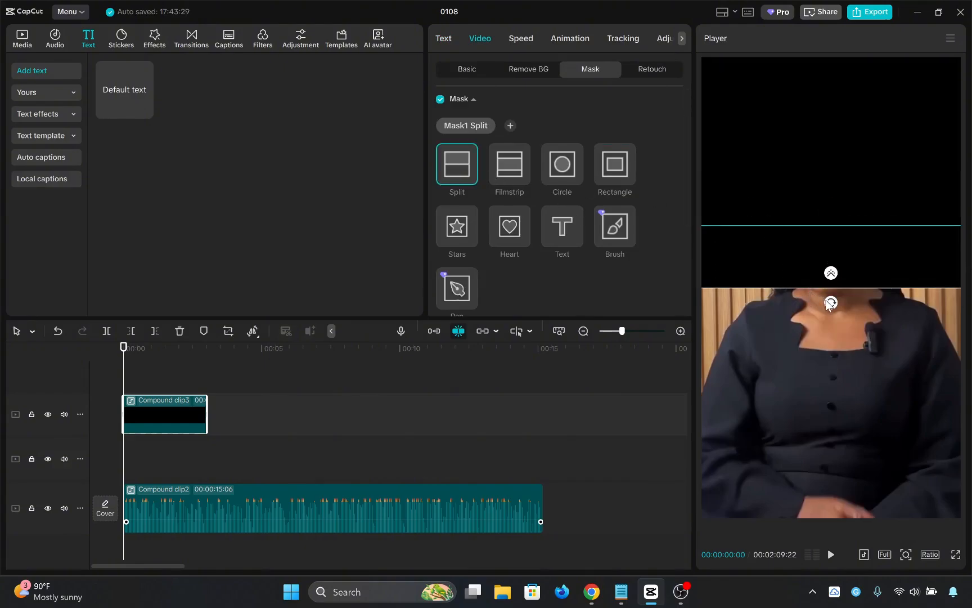
pyautogui.moveTo(831, 304); pyautogui.dragTo(835, 226)
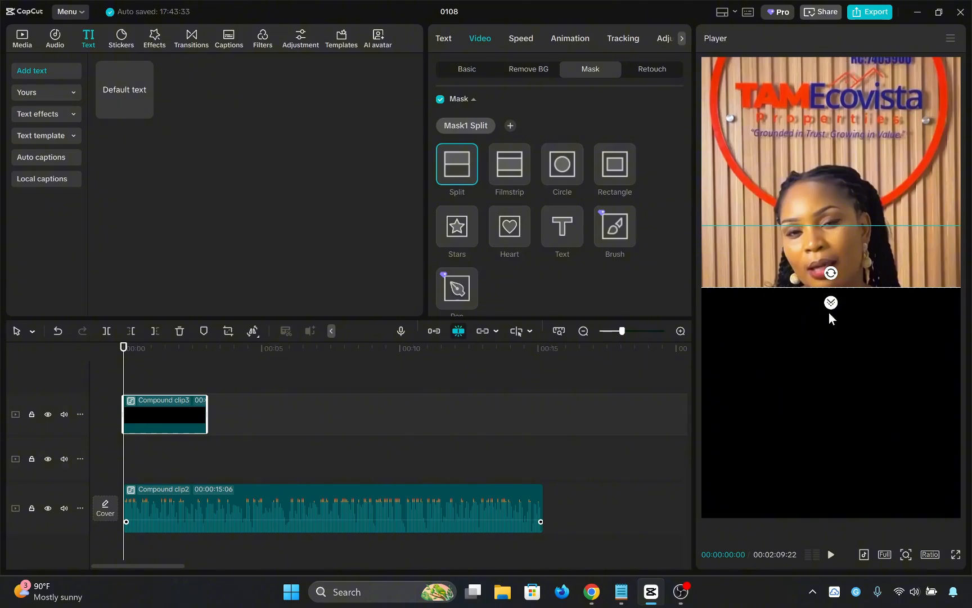
pyautogui.moveTo(853, 287); pyautogui.dragTo(852, 429)
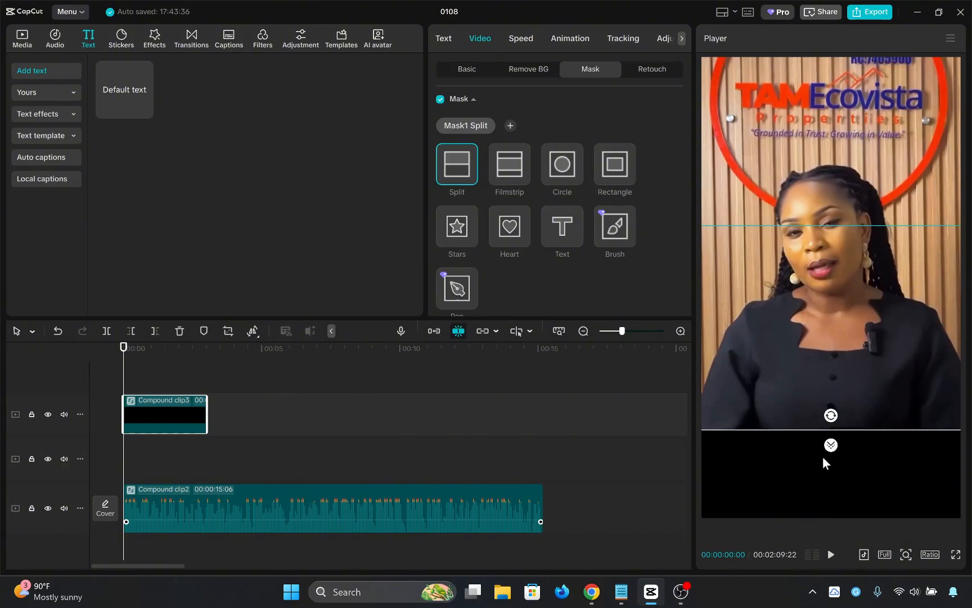
# - Soften the split mask's edge by raising its feather to 75
pyautogui.moveTo(829, 447); pyautogui.dragTo(829, 466)
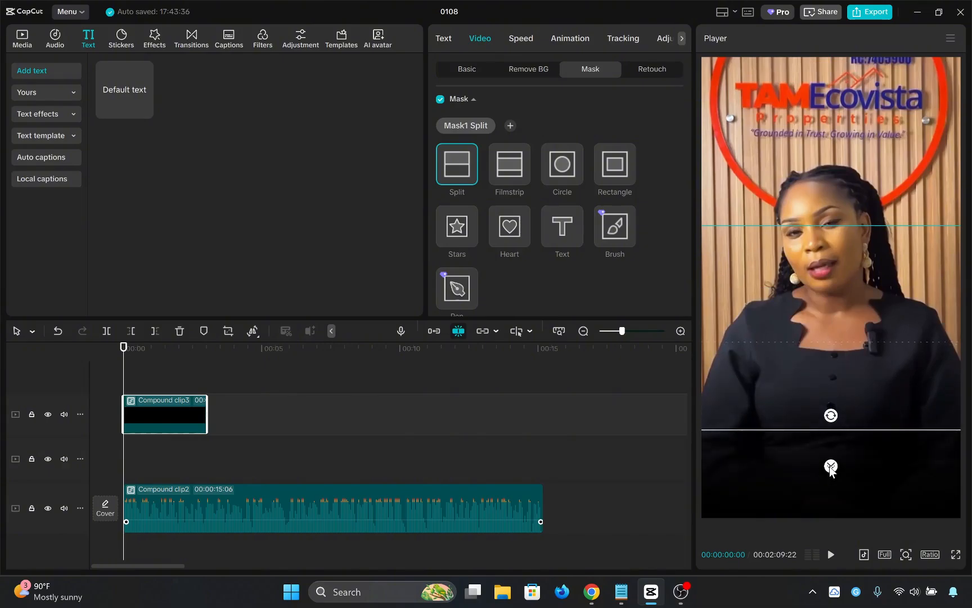
pyautogui.scroll(-5, 564, 170)
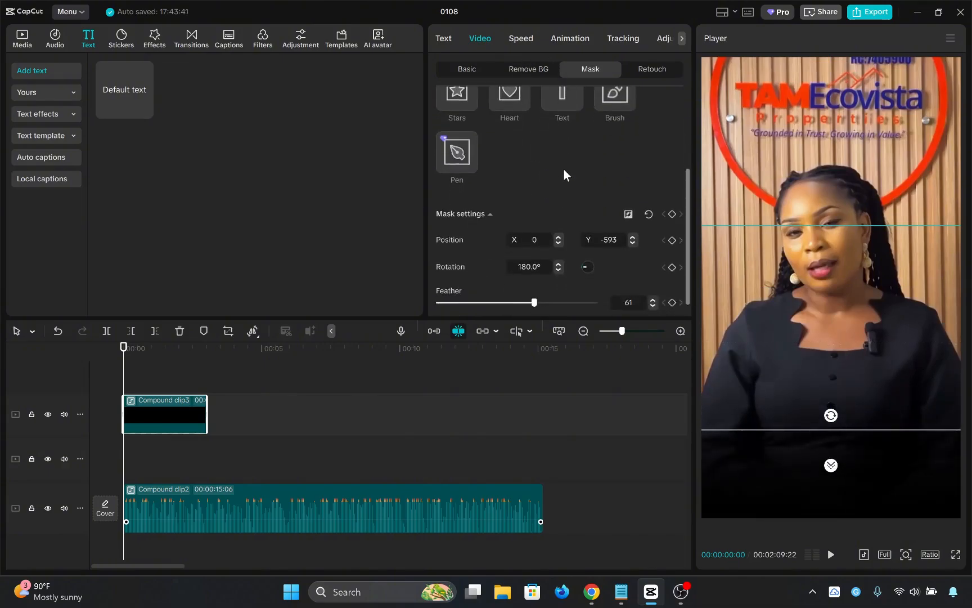
pyautogui.moveTo(531, 285); pyautogui.dragTo(556, 285)
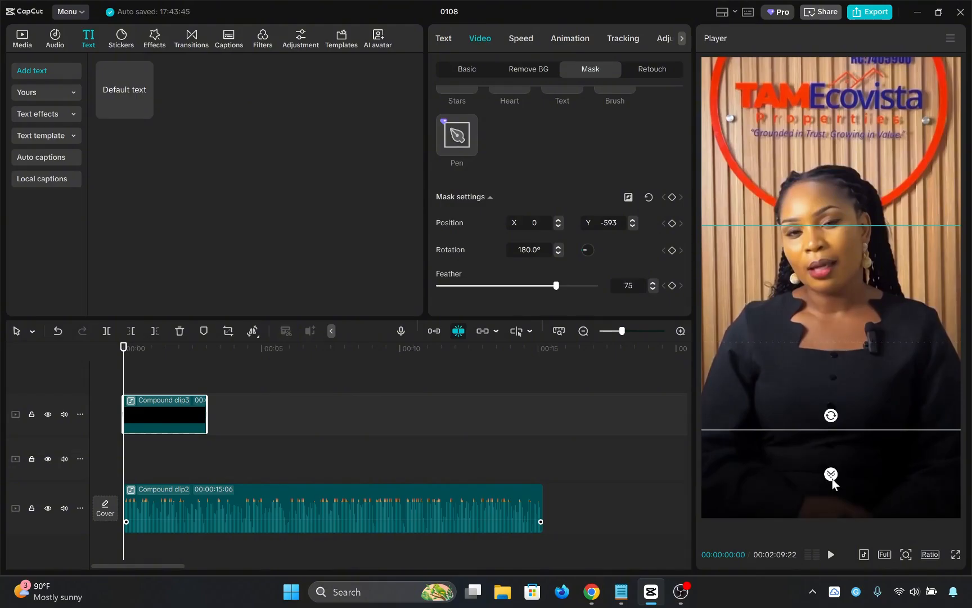
# - Fine-tune the split mask to about X 0, Y -589 with a feather of 78
pyautogui.moveTo(832, 478); pyautogui.dragTo(832, 478)
pyautogui.moveTo(885, 425)
pyautogui.mouseDown()
pyautogui.moveTo(885, 471)
pyautogui.moveTo(895, 436)
pyautogui.moveTo(883, 422)
pyautogui.mouseUp()
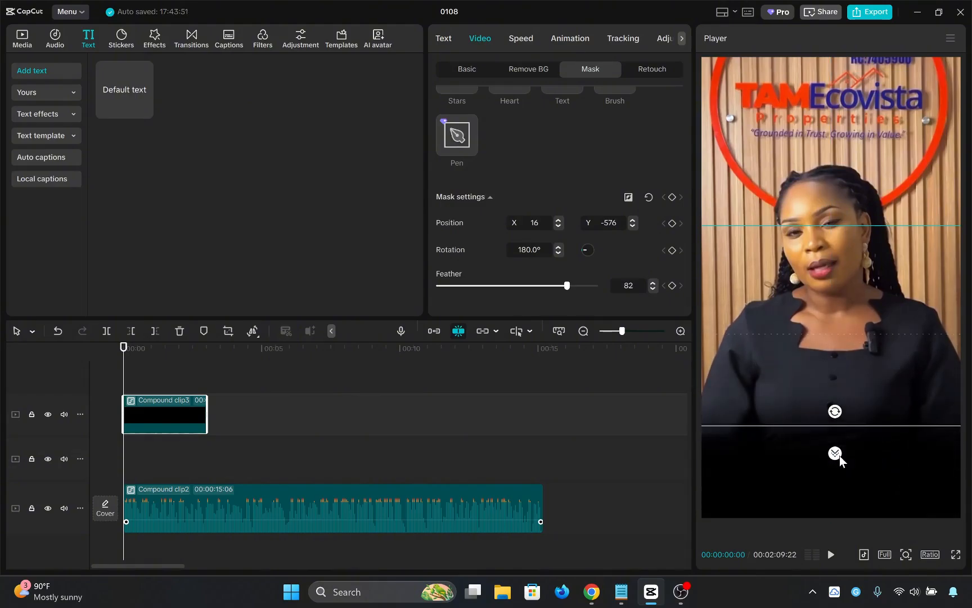
pyautogui.moveTo(840, 457); pyautogui.dragTo(843, 471)
pyautogui.moveTo(875, 433)
pyautogui.mouseDown()
pyautogui.moveTo(869, 460)
pyautogui.moveTo(871, 436)
pyautogui.mouseUp()
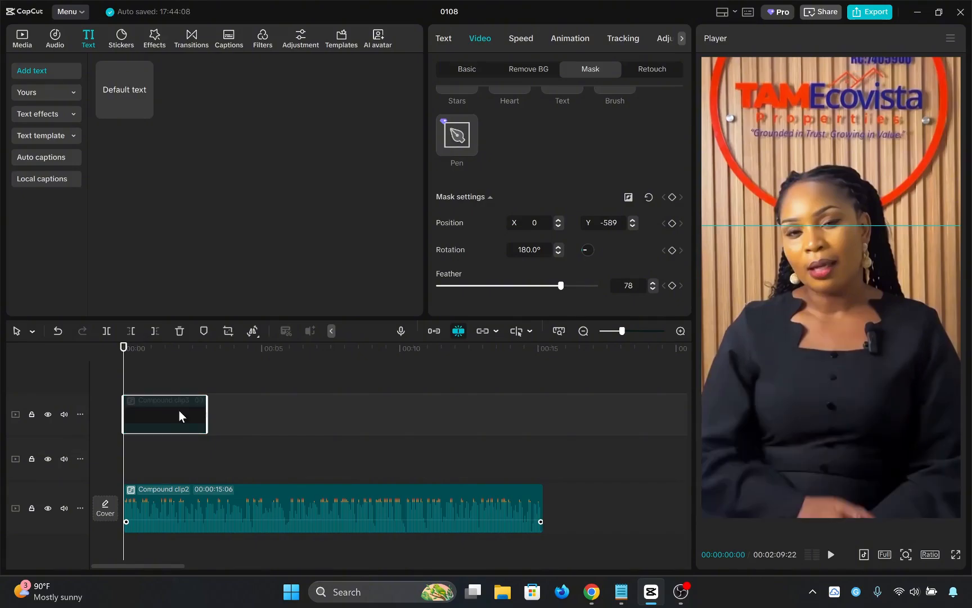
# - Toggle the masked shade clip off and on and check the shading on the speaker at different points in its first three seconds
pyautogui.press('v')
pyautogui.press('v')
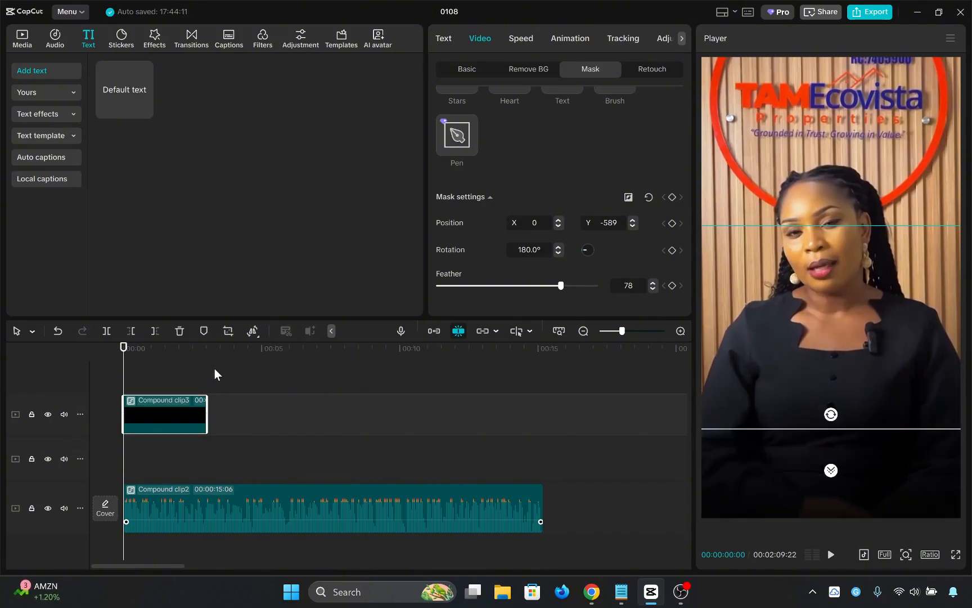
pyautogui.click(206, 417)
pyautogui.click(187, 415)
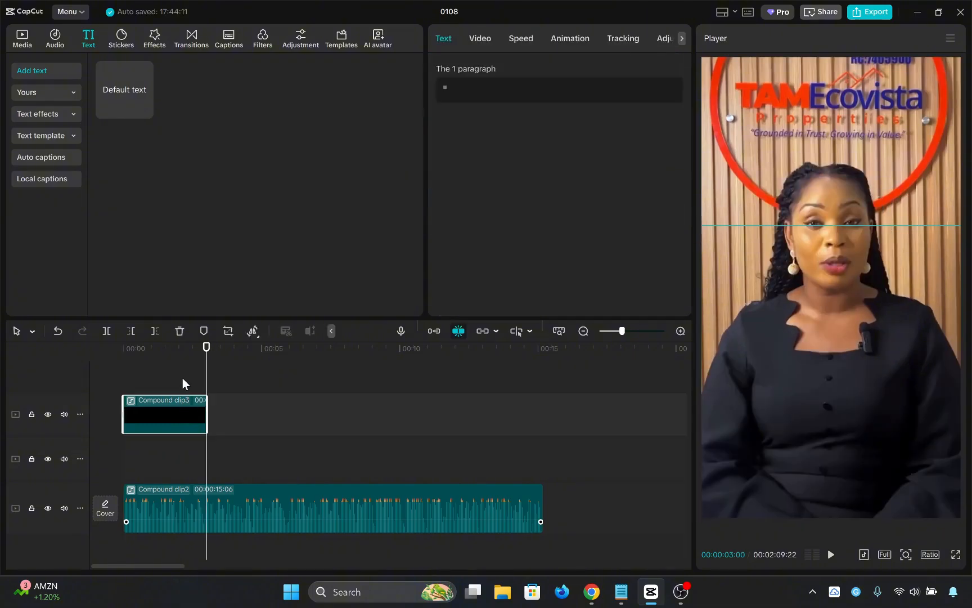
pyautogui.moveTo(182, 377); pyautogui.dragTo(163, 433)
pyautogui.click(173, 391)
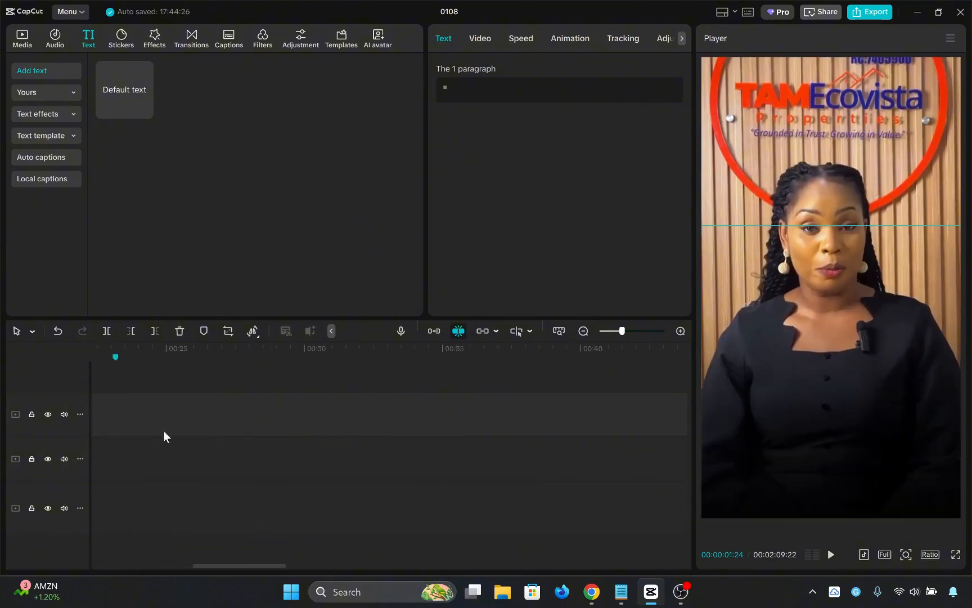
pyautogui.moveTo(235, 566); pyautogui.dragTo(159, 566)
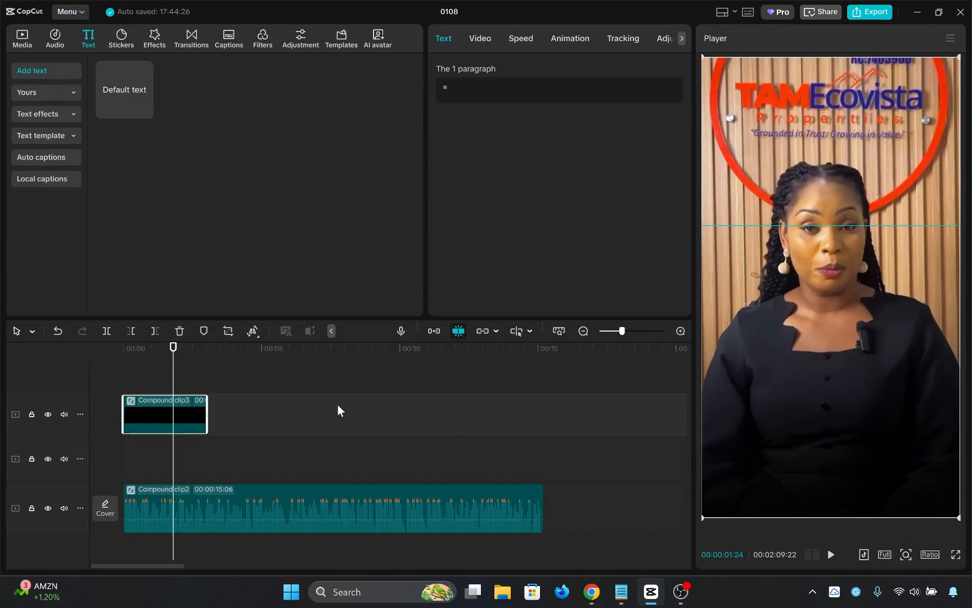
# - Inside the shade's compound clip, lengthen the black square text to about 37 seconds and return to the main timeline
pyautogui.doubleClick(190, 415)
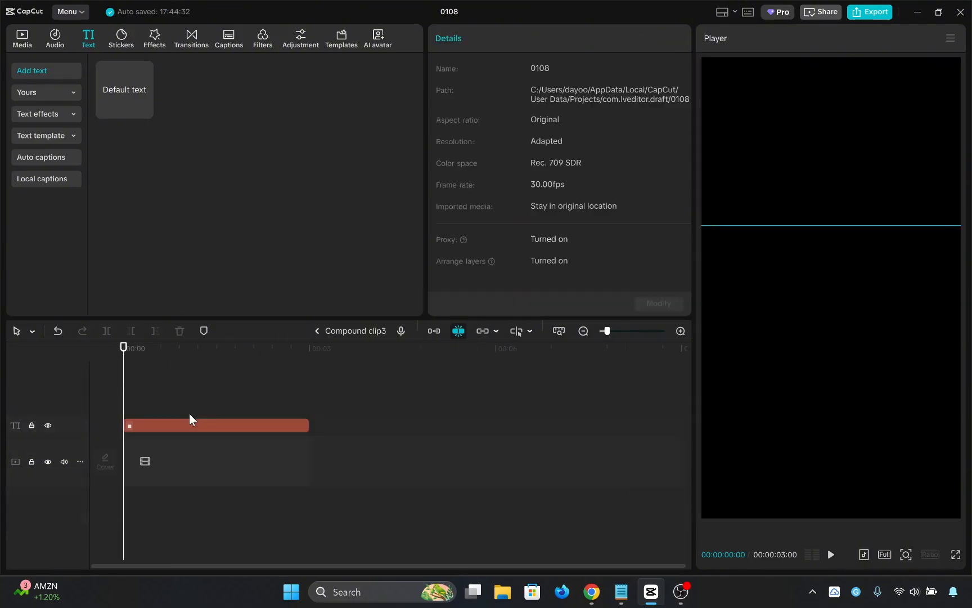
pyautogui.click(259, 423)
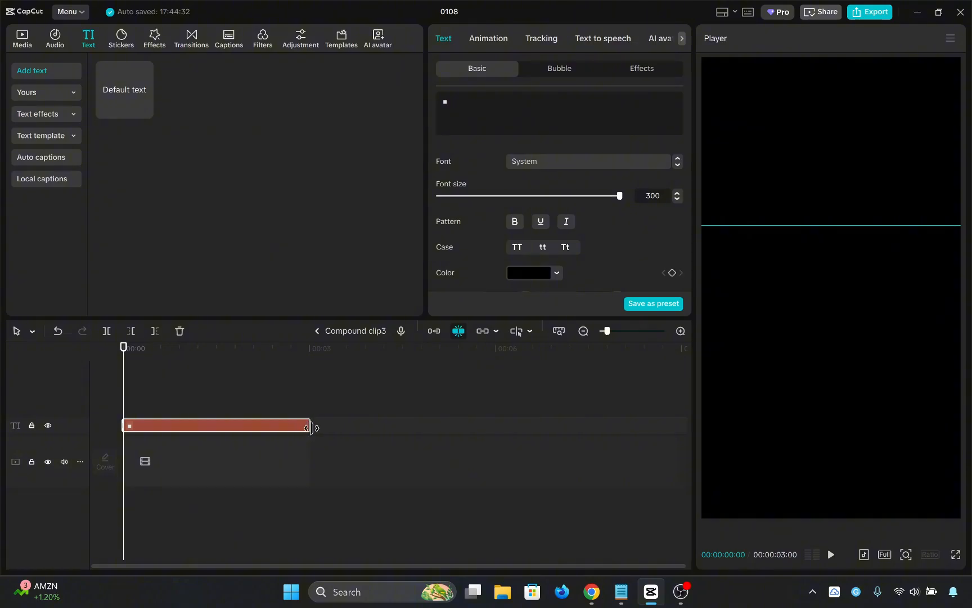
pyautogui.moveTo(311, 428); pyautogui.dragTo(689, 413)
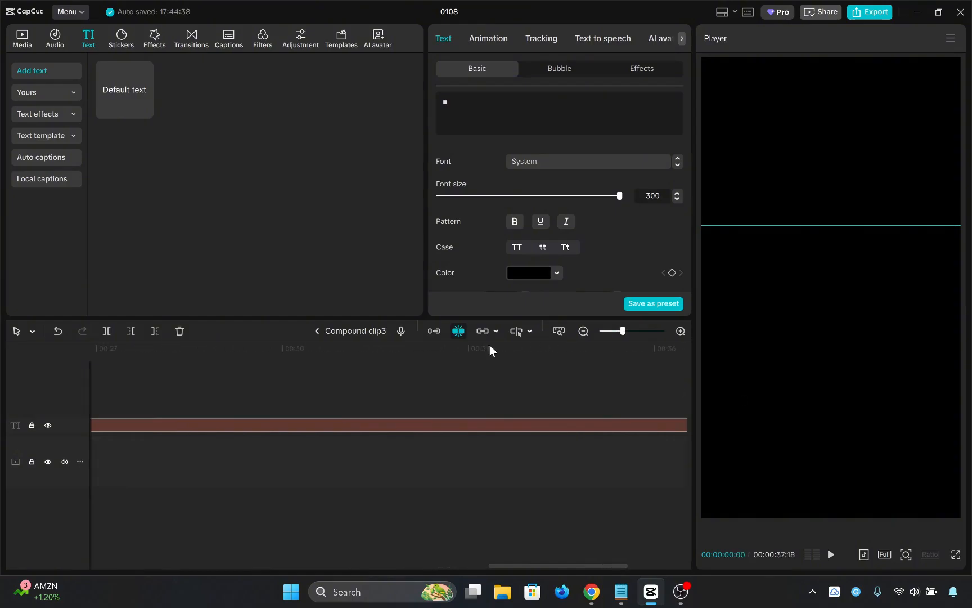
pyautogui.click(318, 331)
# - Extend the shade clip to 00:00:15:06 to match the speaker clip and place it on the track directly above
pyautogui.moveTo(207, 405); pyautogui.dragTo(544, 444)
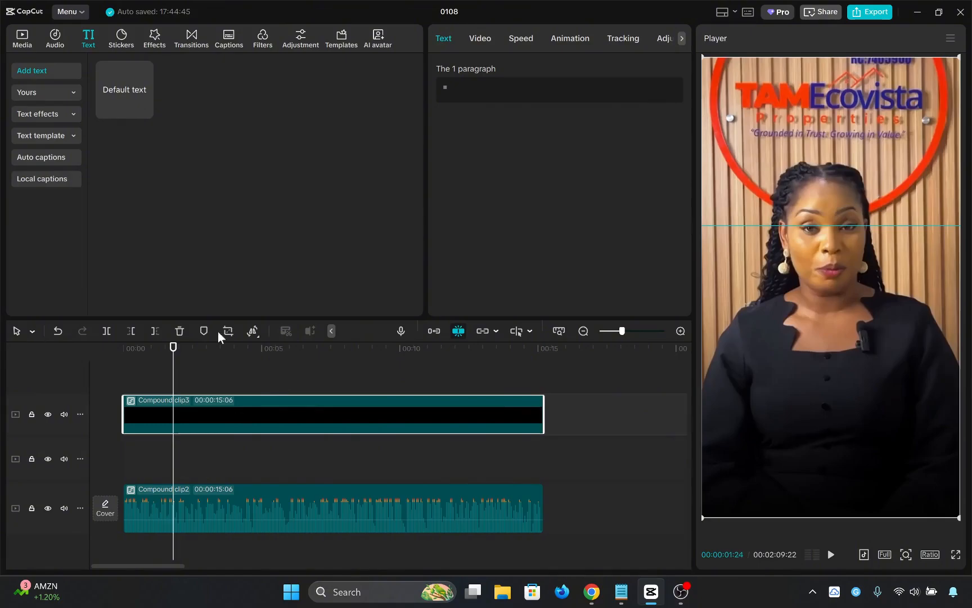
pyautogui.scroll(-1, 432, 410)
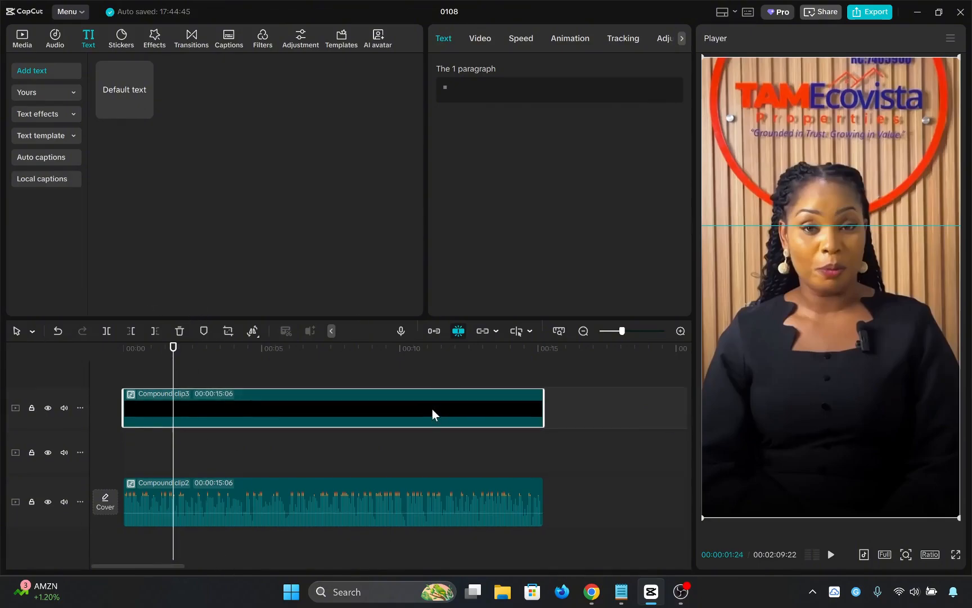
pyautogui.moveTo(291, 400); pyautogui.dragTo(293, 451)
pyautogui.click(221, 389)
pyautogui.moveTo(222, 390); pyautogui.dragTo(123, 391)
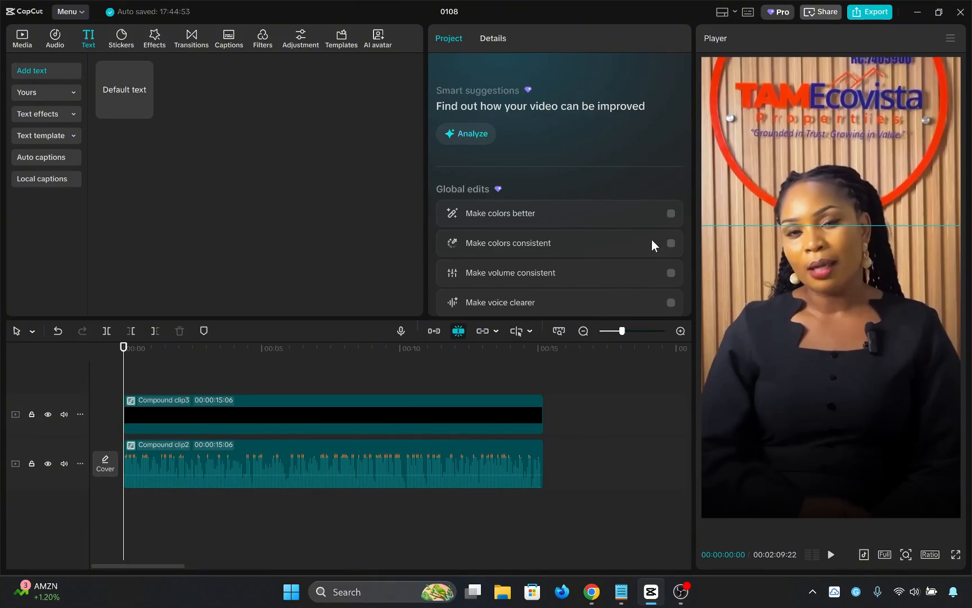
# - Switch to Notepad to review the ENHANCING SOUND editing checklist, and return to the project's imported media
pyautogui.click(623, 591)
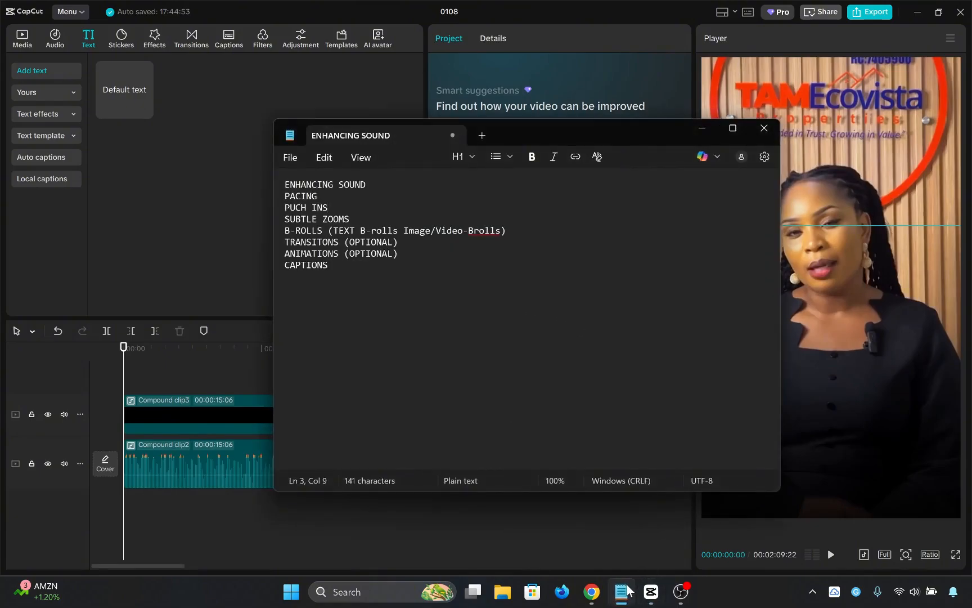
pyautogui.click(625, 591)
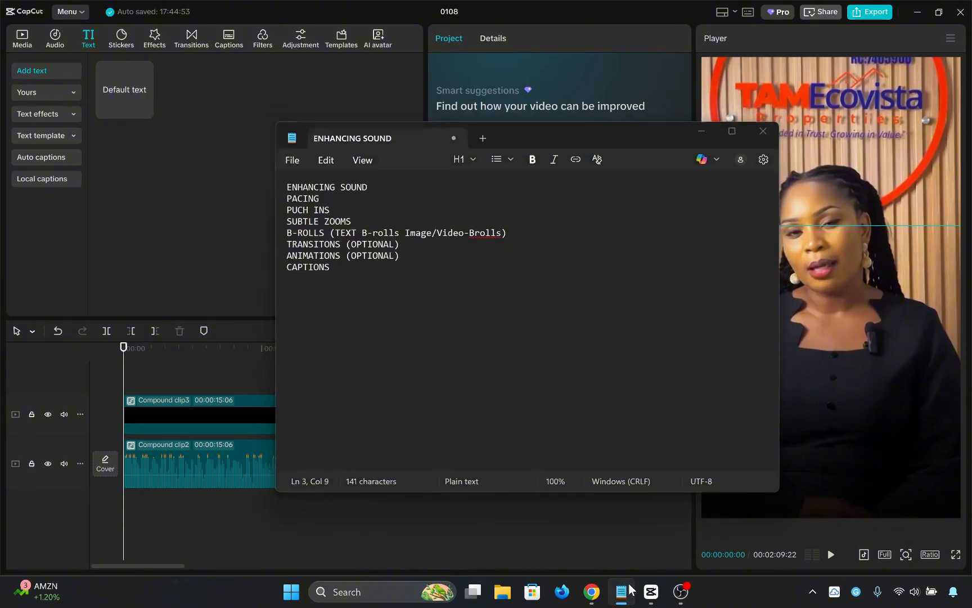
pyautogui.click(30, 40)
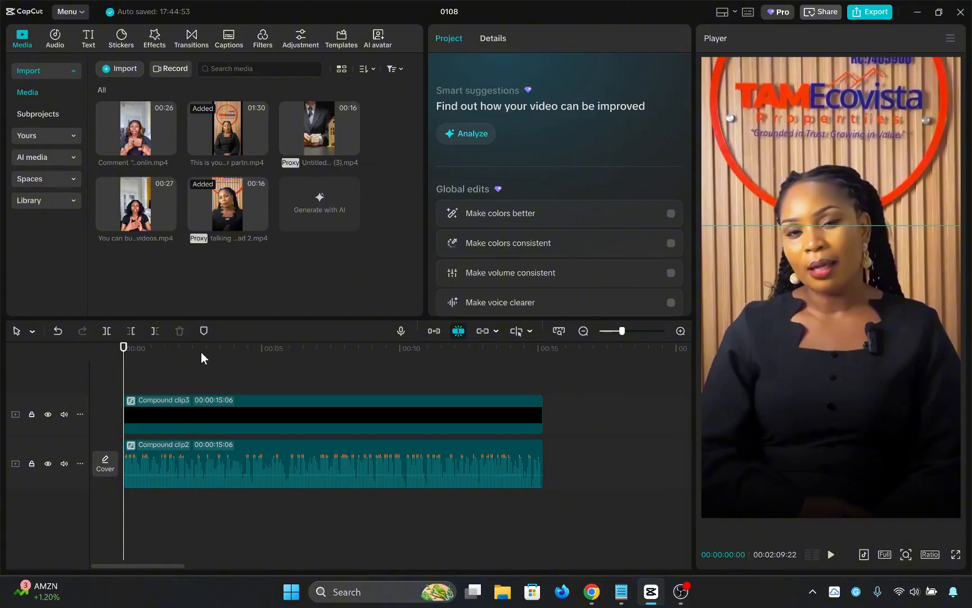
# - Copy the black square text from inside the shade's compound clip and paste it at the start of the main timeline
pyautogui.doubleClick(203, 409)
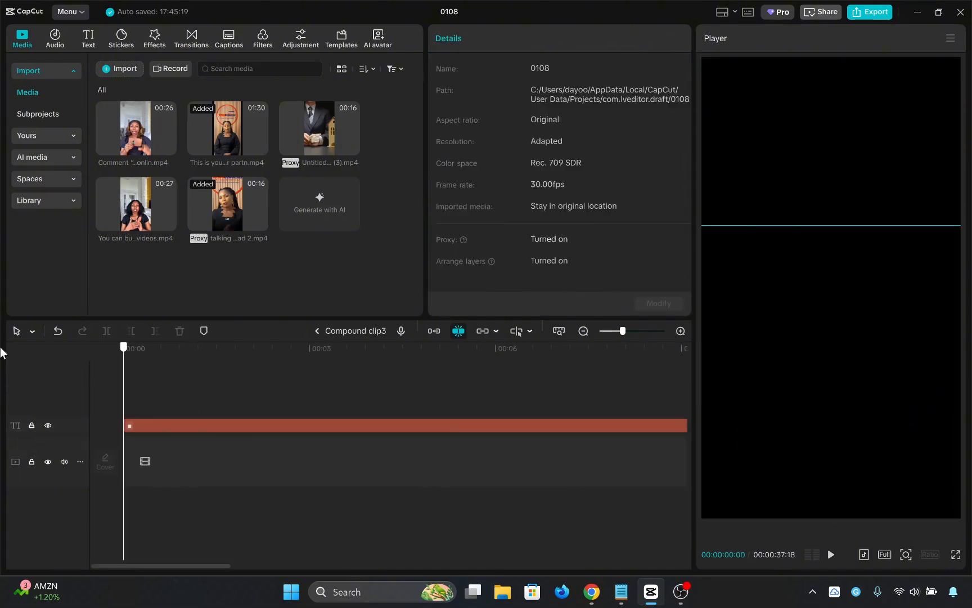
pyautogui.click(238, 423)
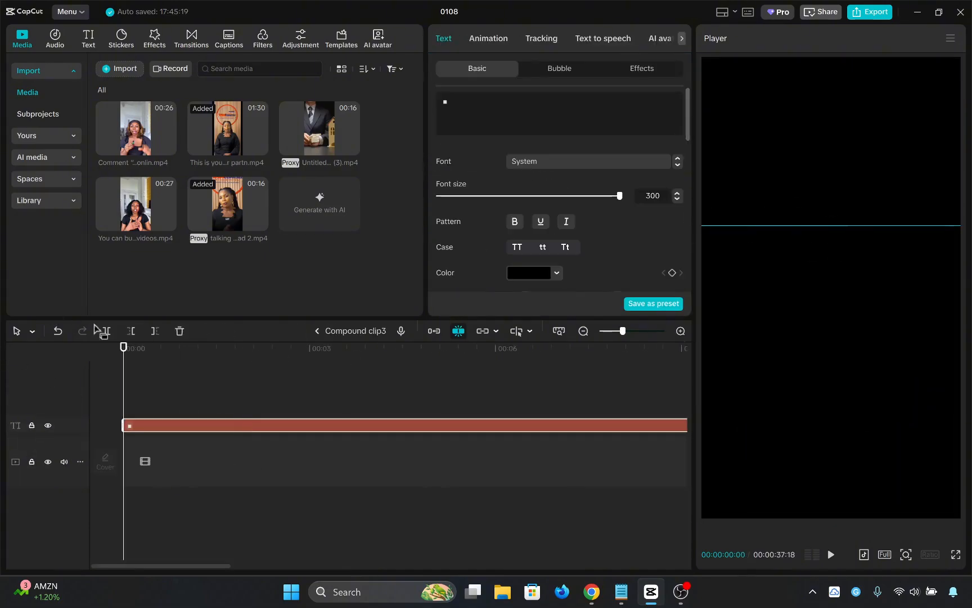
pyautogui.click(324, 332)
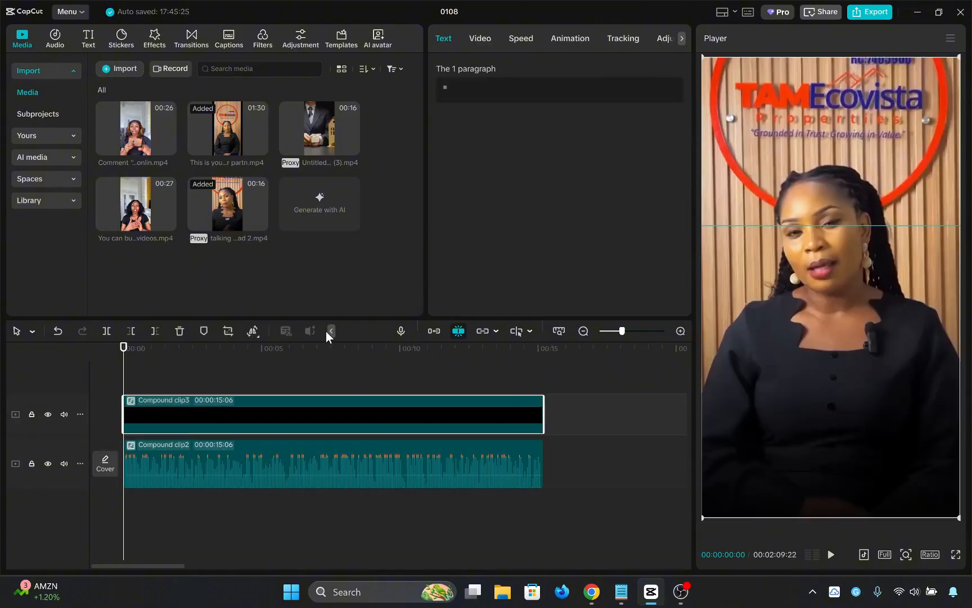
pyautogui.click(219, 360)
pyautogui.moveTo(219, 420); pyautogui.dragTo(220, 385)
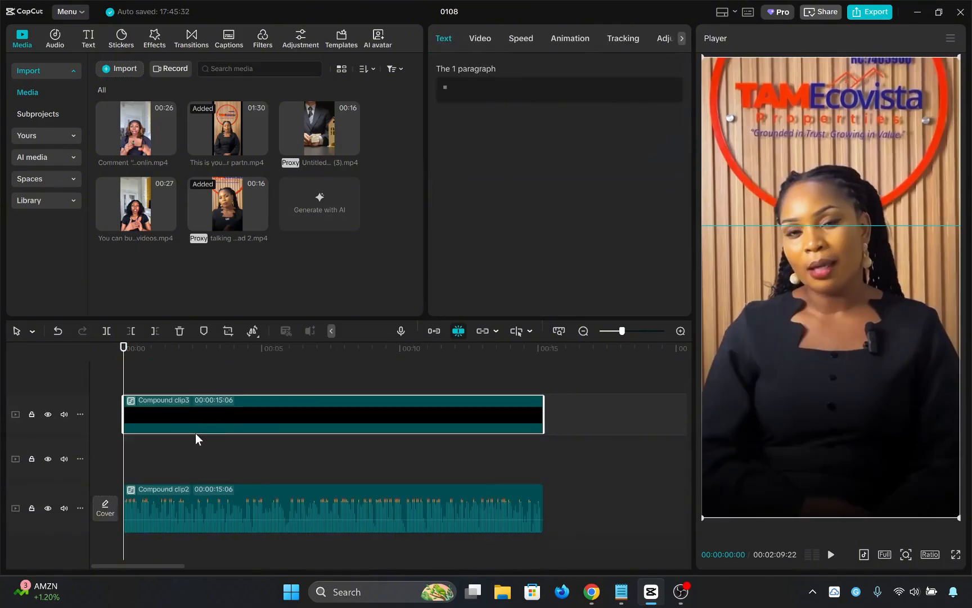
pyautogui.hotkey('ctrl', 'v')
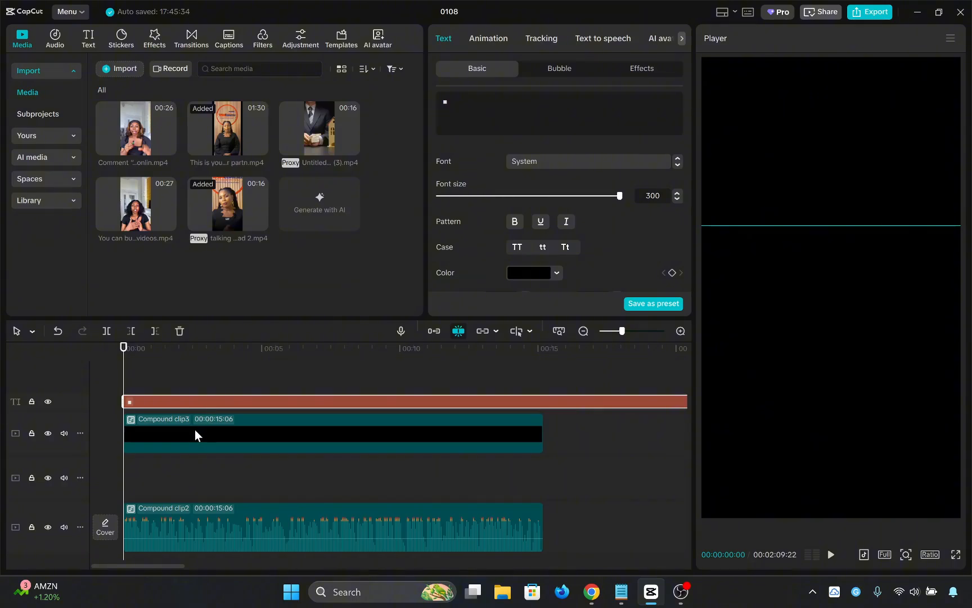
pyautogui.moveTo(194, 430); pyautogui.dragTo(186, 482)
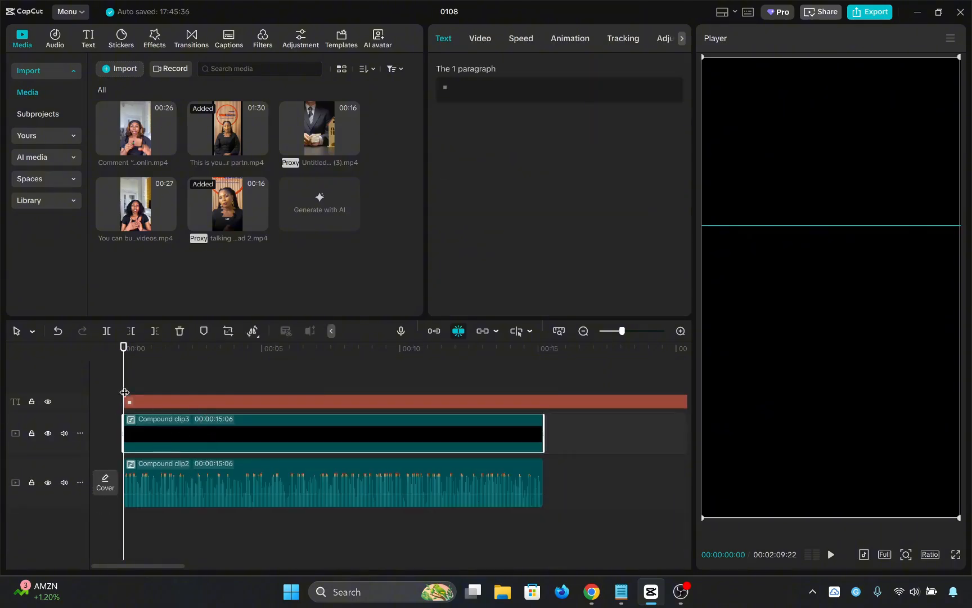
# - Set the height of the shade clip's track to Short
pyautogui.click(80, 433)
pyautogui.moveTo(167, 453)
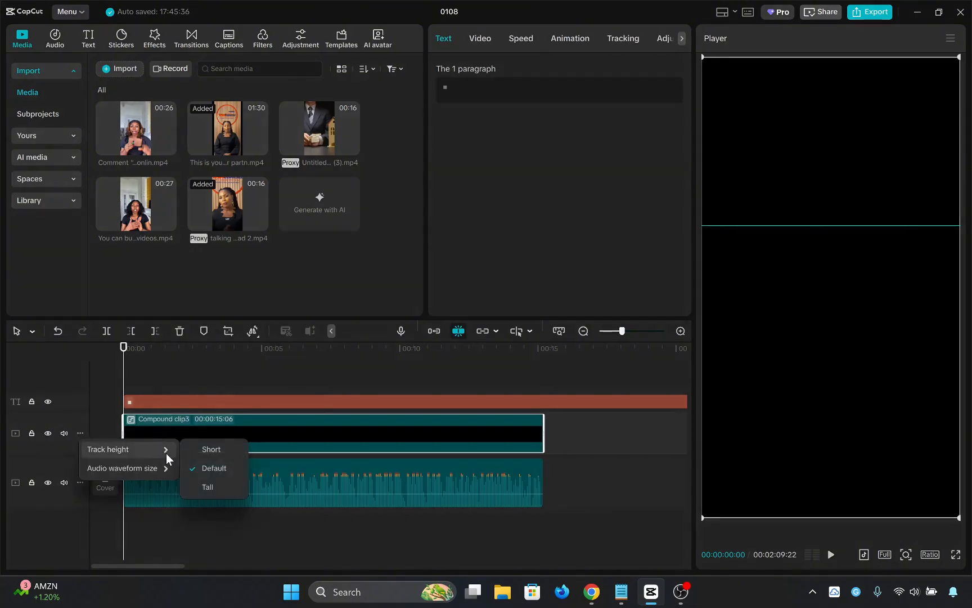
pyautogui.click(211, 449)
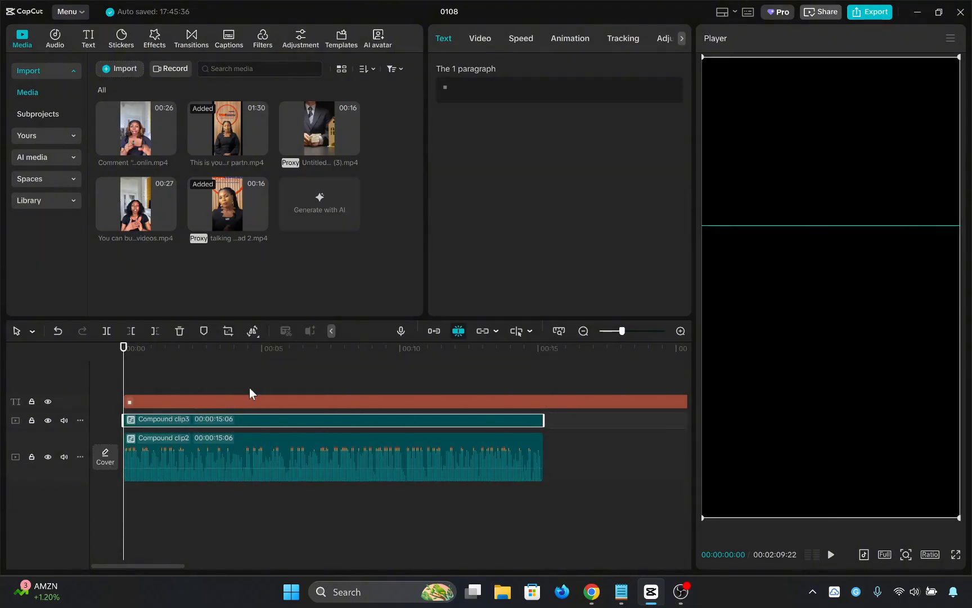
# - Shift the pasted black square text to start just before three seconds, disable it, and play the shaded opening
pyautogui.moveTo(182, 402); pyautogui.dragTo(255, 400)
pyautogui.click(171, 385)
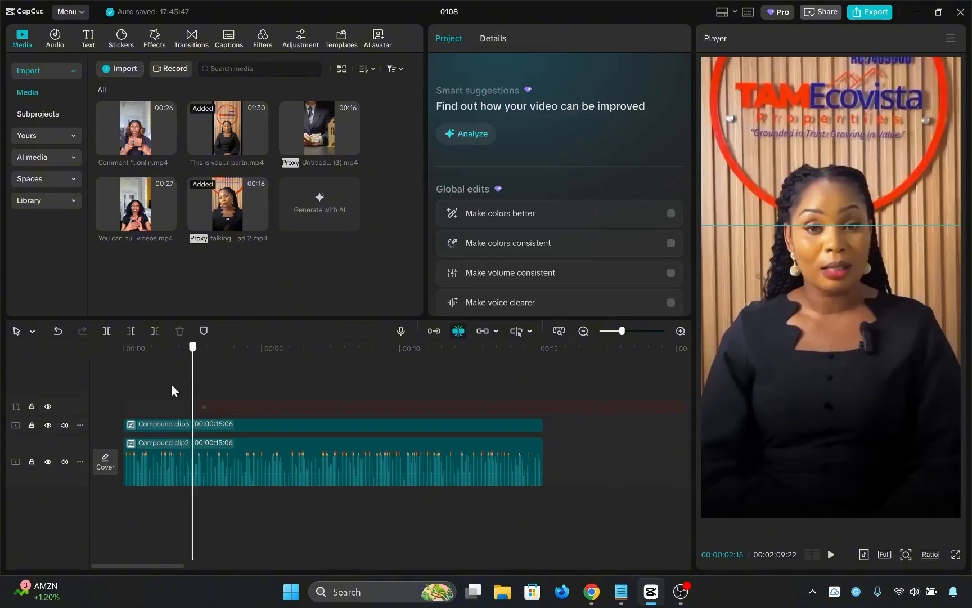
pyautogui.press('space')
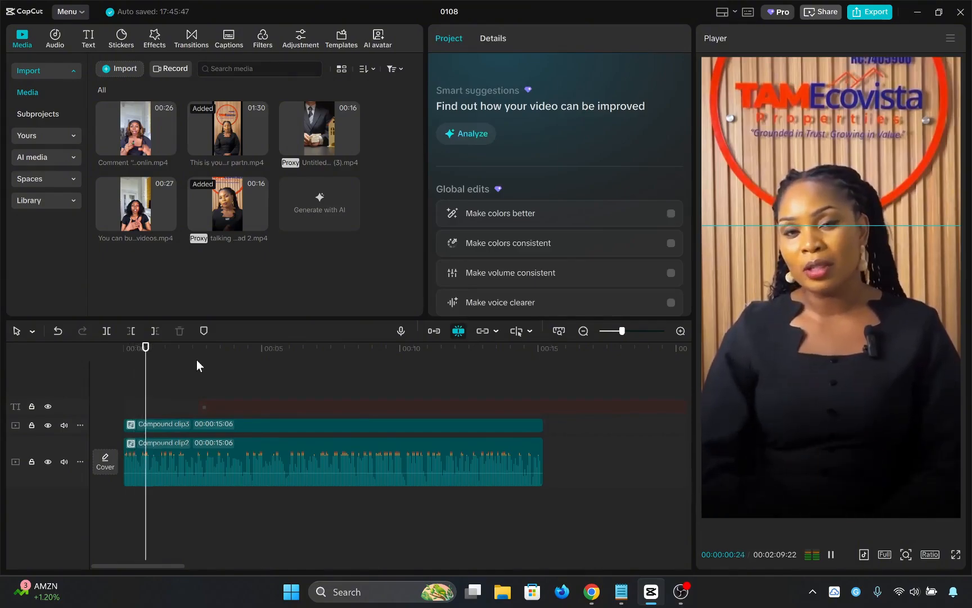
pyautogui.press('space')
# - Find the finished talking head 2 example at about 1:54 on the timeline and play its opening seconds
pyautogui.hscroll(10, 540, 397)
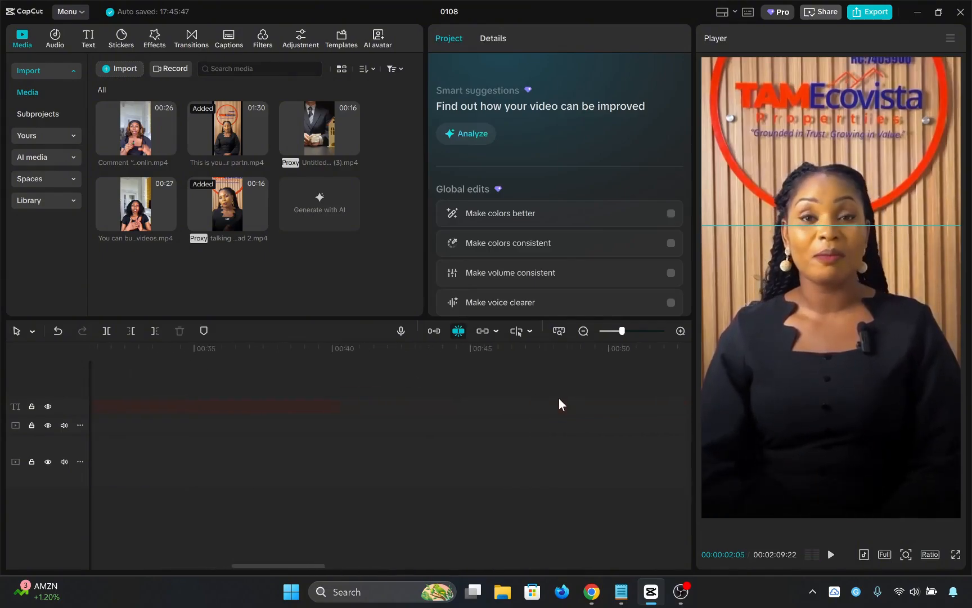
pyautogui.click(559, 331)
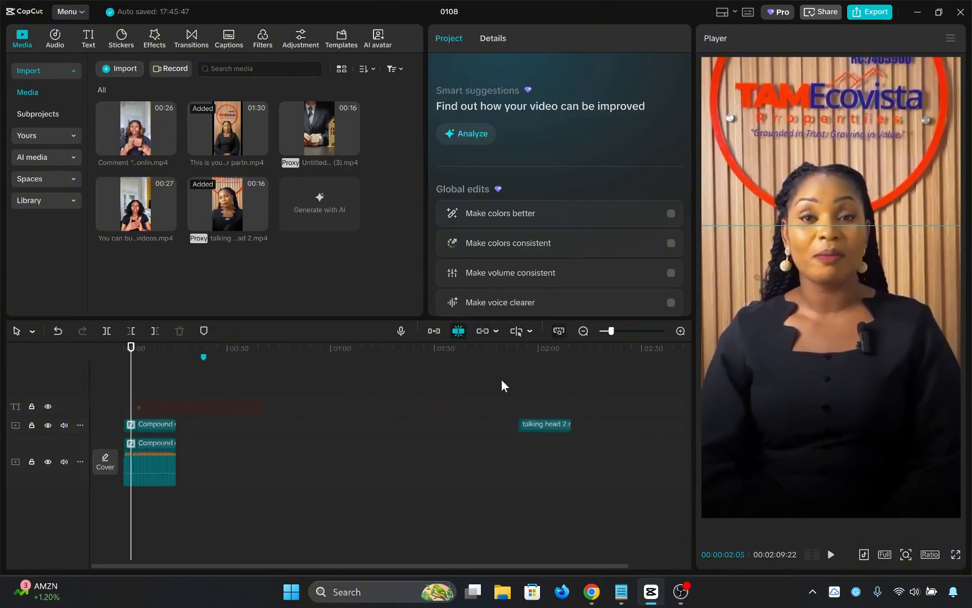
pyautogui.click(517, 408)
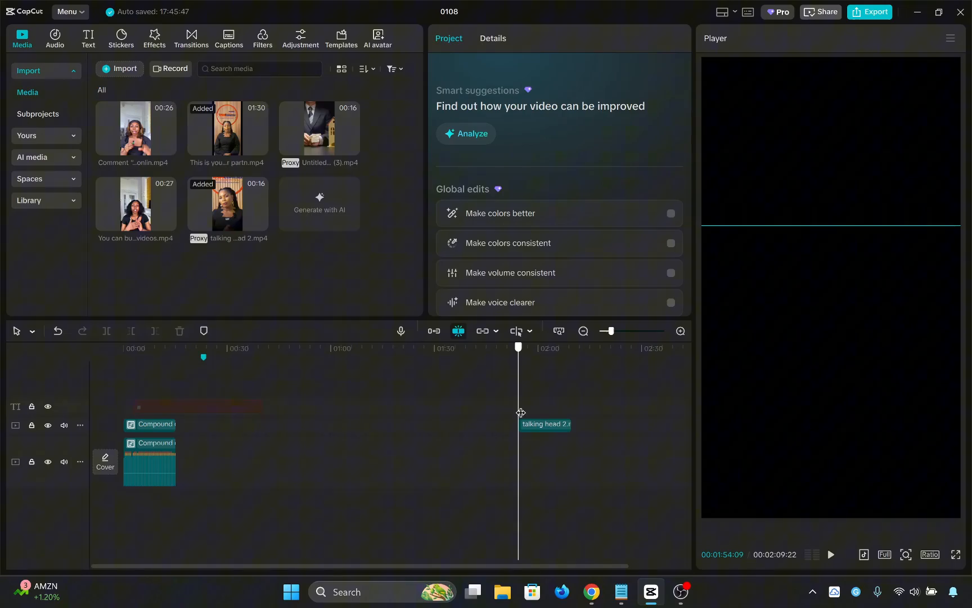
pyautogui.click(173, 406)
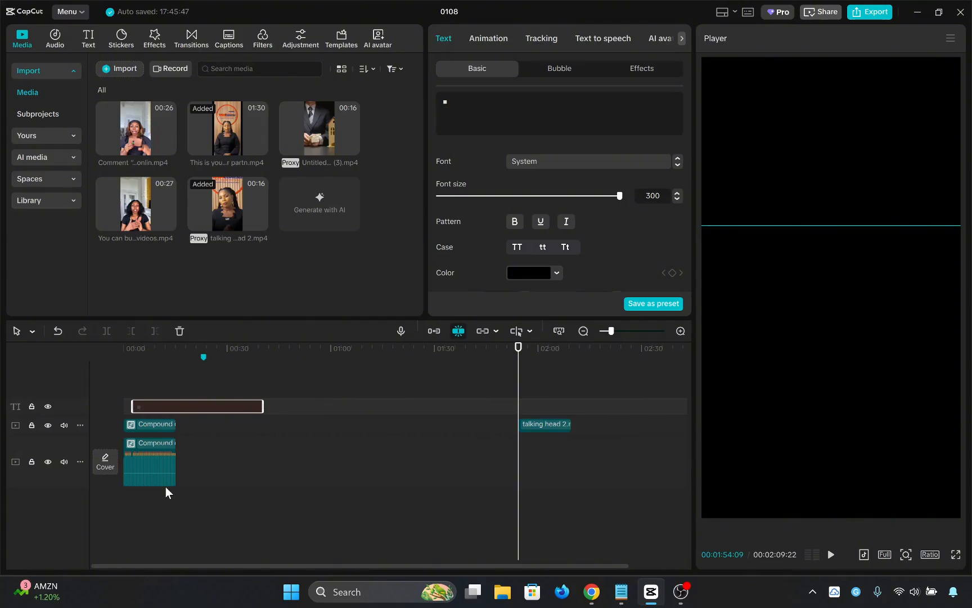
pyautogui.press('space')
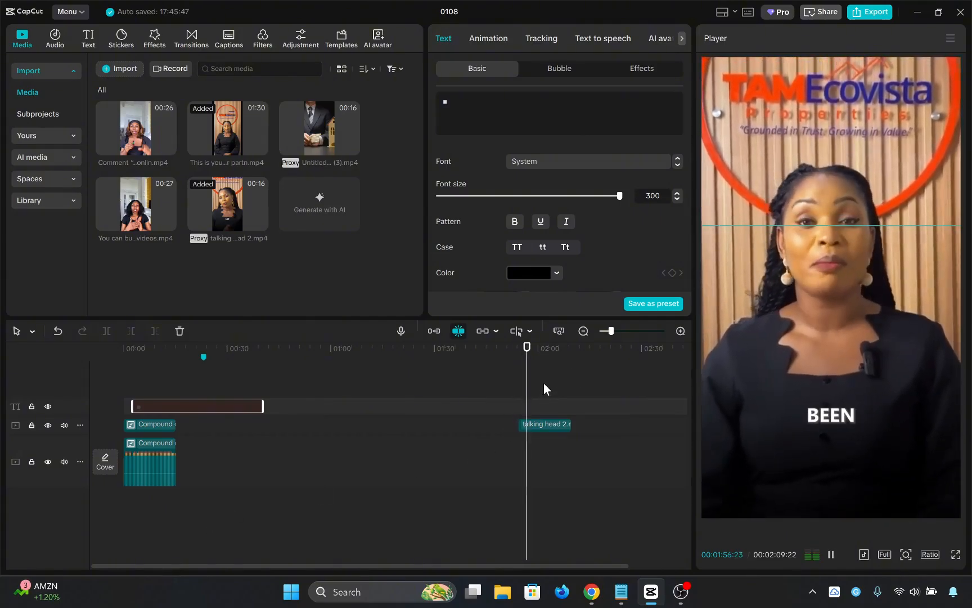
pyautogui.press('space')
# - Compare the start of the shaded edit with the finished talking head 2 example at about 1:58
pyautogui.click(236, 384)
pyautogui.moveTo(236, 384); pyautogui.dragTo(124, 394)
pyautogui.scroll(4, 175, 471)
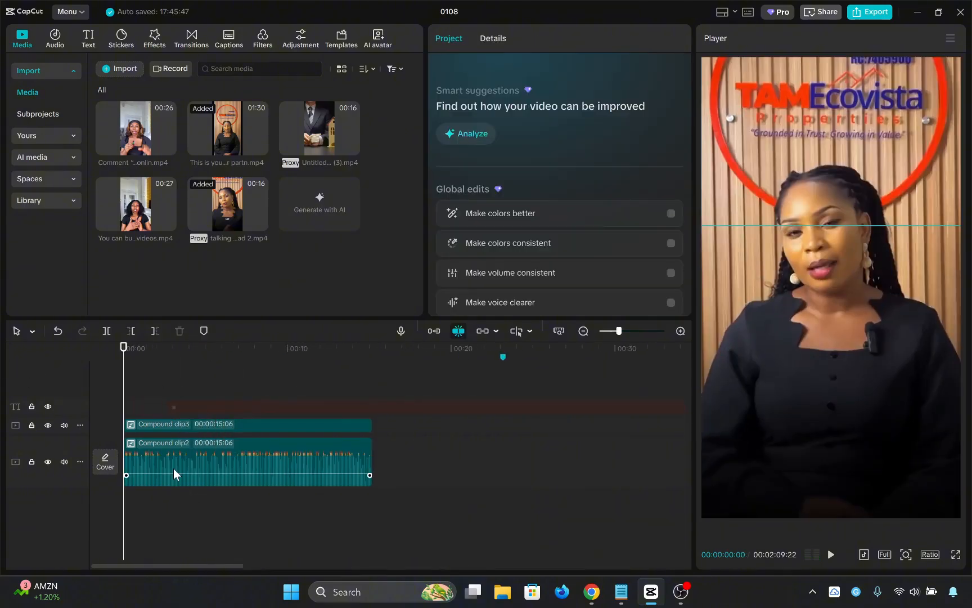
pyautogui.scroll(-4, 483, 449)
pyautogui.click(535, 409)
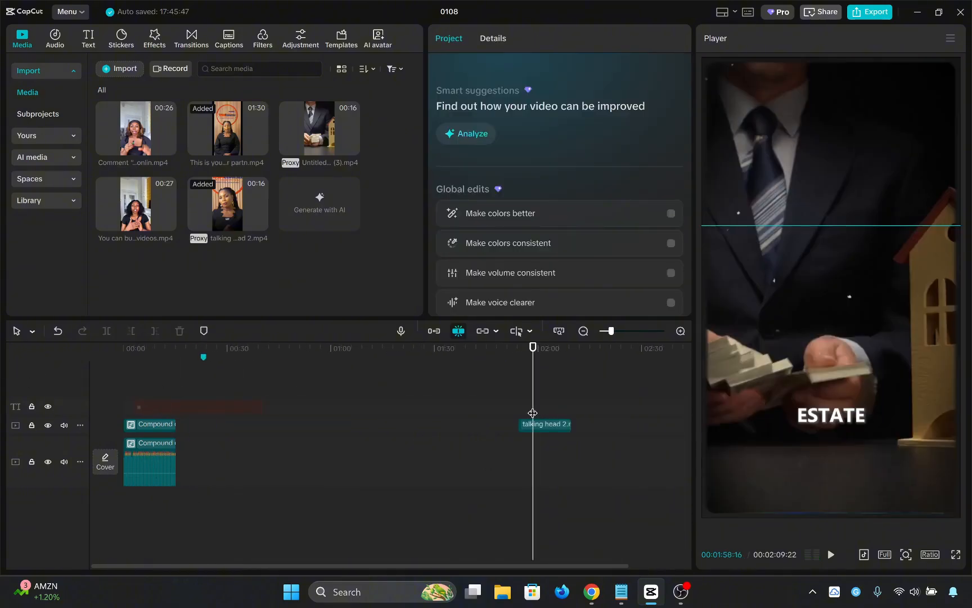
pyautogui.press('space')
pyautogui.moveTo(303, 390); pyautogui.dragTo(123, 393)
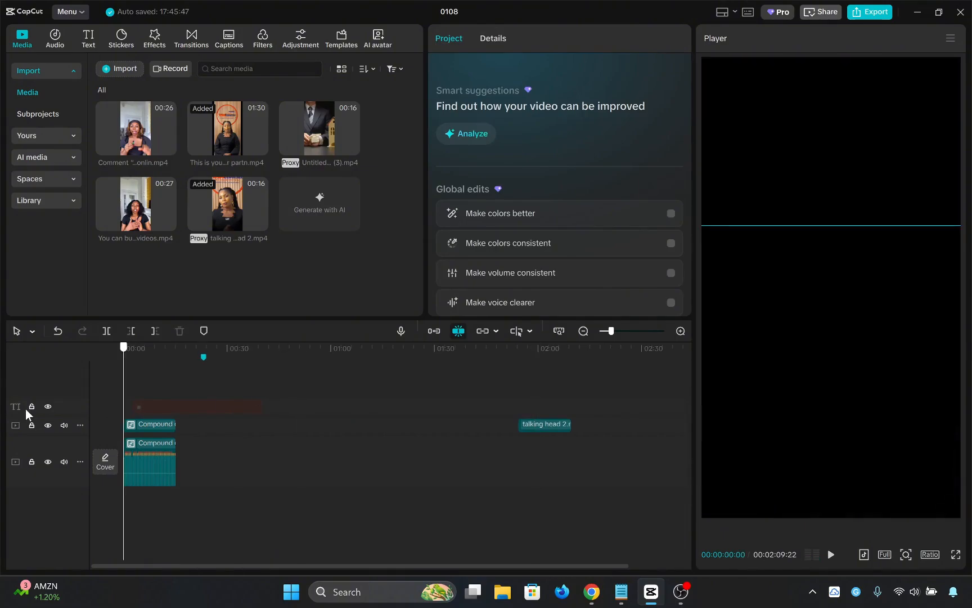
# - Play the shaded opening, then re-enable the black square text and shift it to start at about 00:00:02:12
pyautogui.scroll(2, 188, 503)
pyautogui.scroll(6, 187, 498)
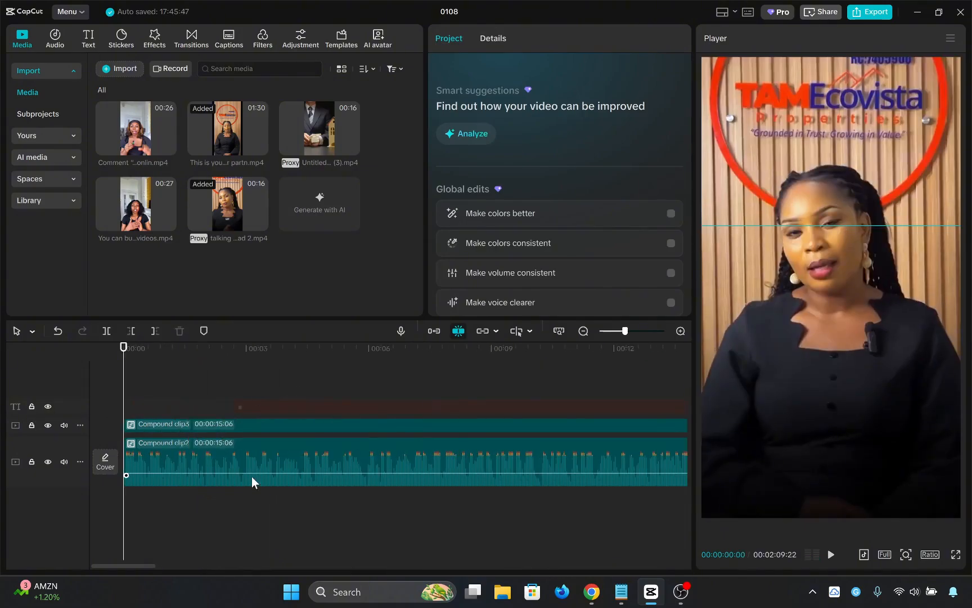
pyautogui.press('space')
pyautogui.scroll(2, 241, 481)
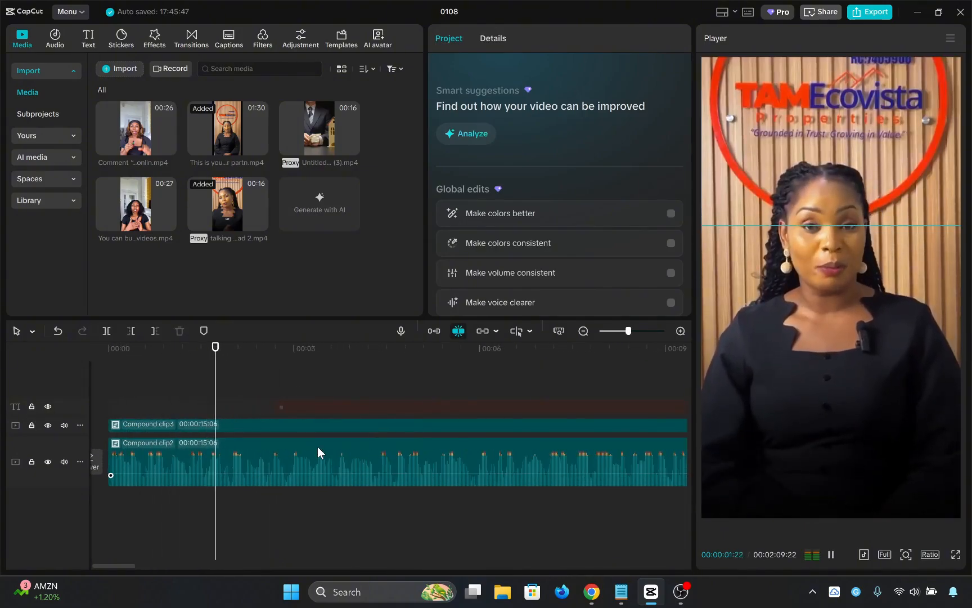
pyautogui.click(256, 400)
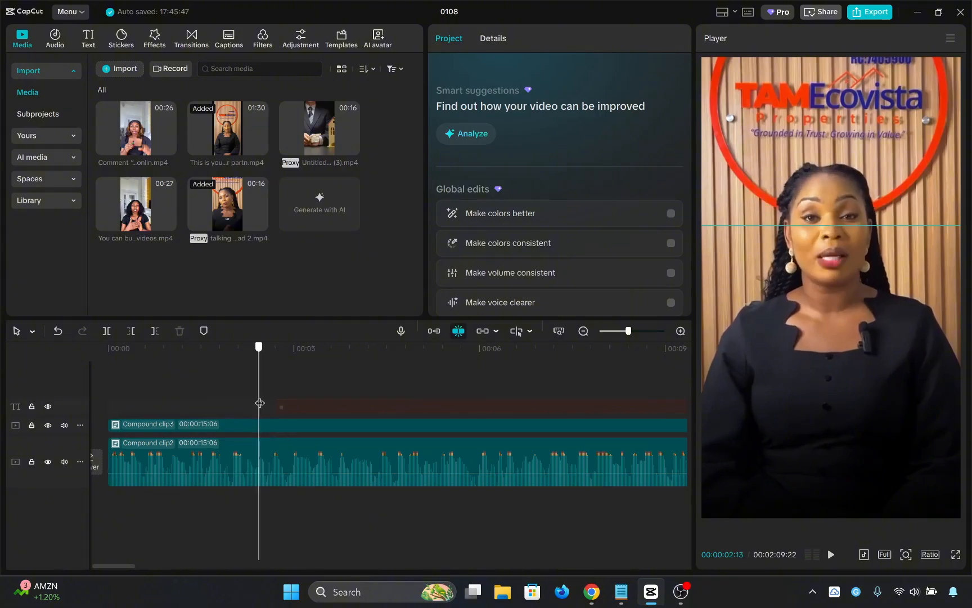
pyautogui.click(289, 403)
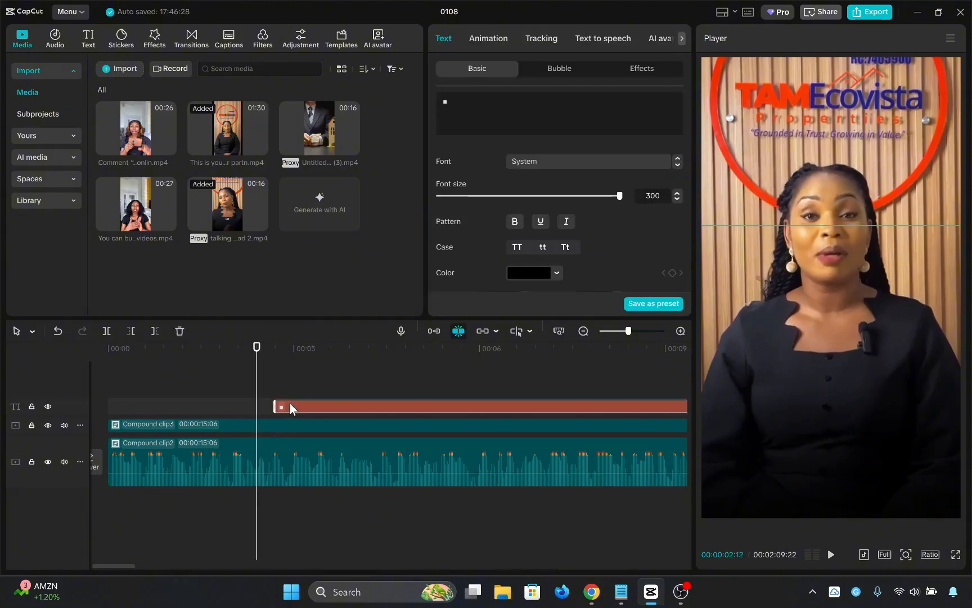
pyautogui.moveTo(289, 403)
pyautogui.mouseDown()
pyautogui.moveTo(263, 411)
pyautogui.moveTo(271, 408)
pyautogui.mouseUp()
# - Play on from the black square text's start and trim its end to 00:00:04:08
pyautogui.press('space')
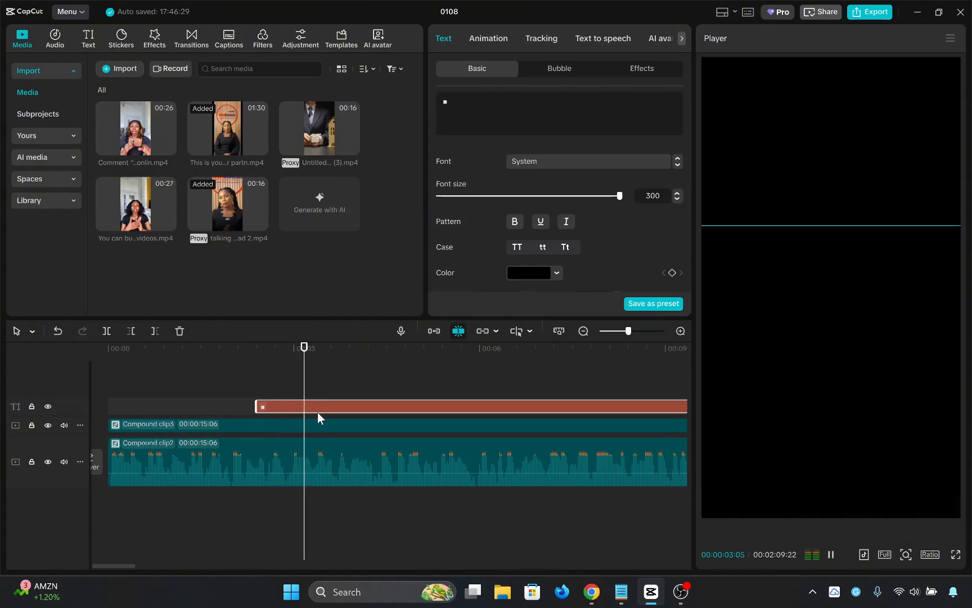
pyautogui.moveTo(383, 379); pyautogui.dragTo(372, 379)
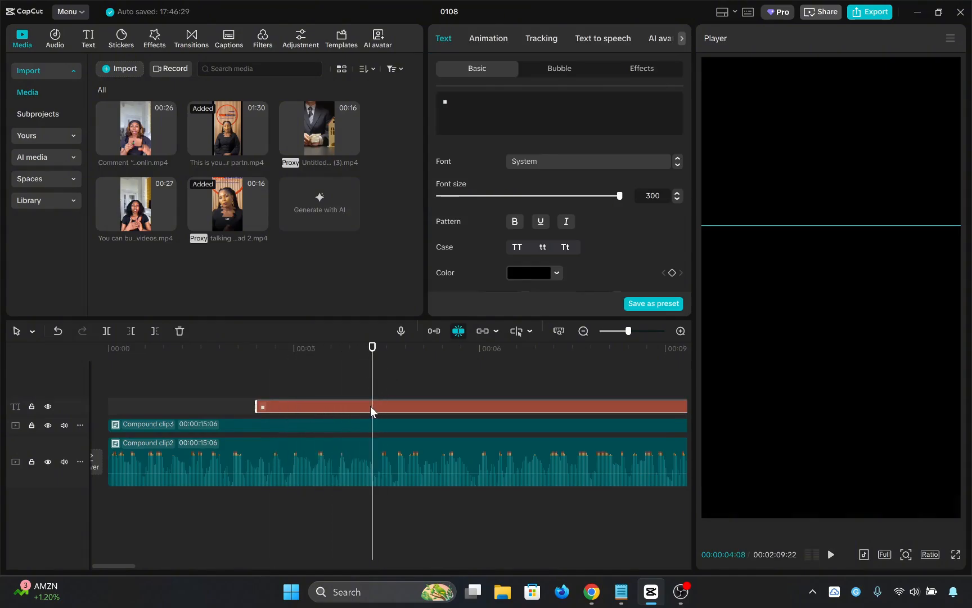
pyautogui.press('w')
# - Play the edit from about 00:00:01:06 through the black square text and check where that section falls
pyautogui.moveTo(372, 389); pyautogui.dragTo(182, 386)
pyautogui.keyDown('ctrl'); pyautogui.scroll(-2, 243, 394); pyautogui.keyUp('ctrl')
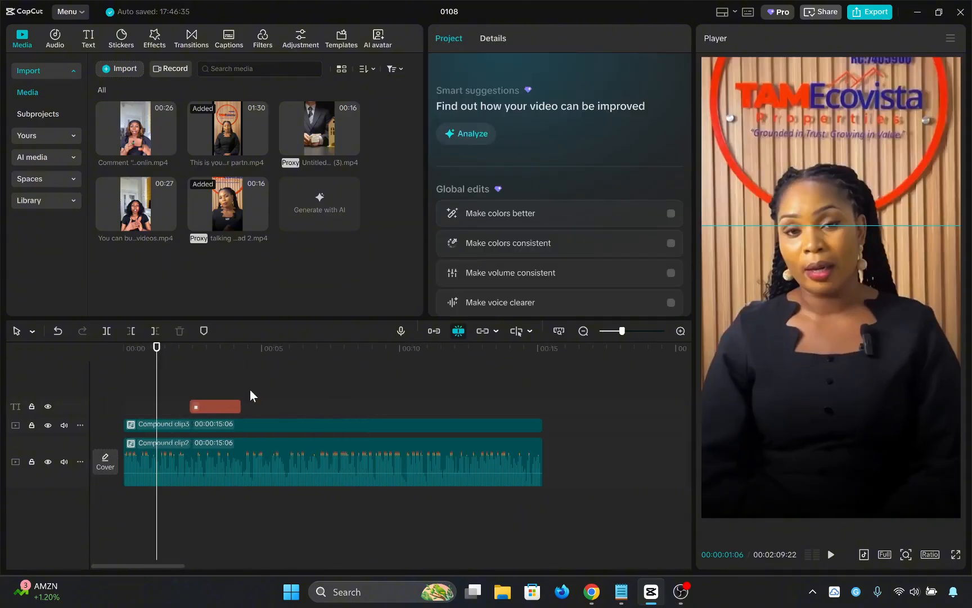
pyautogui.press('space')
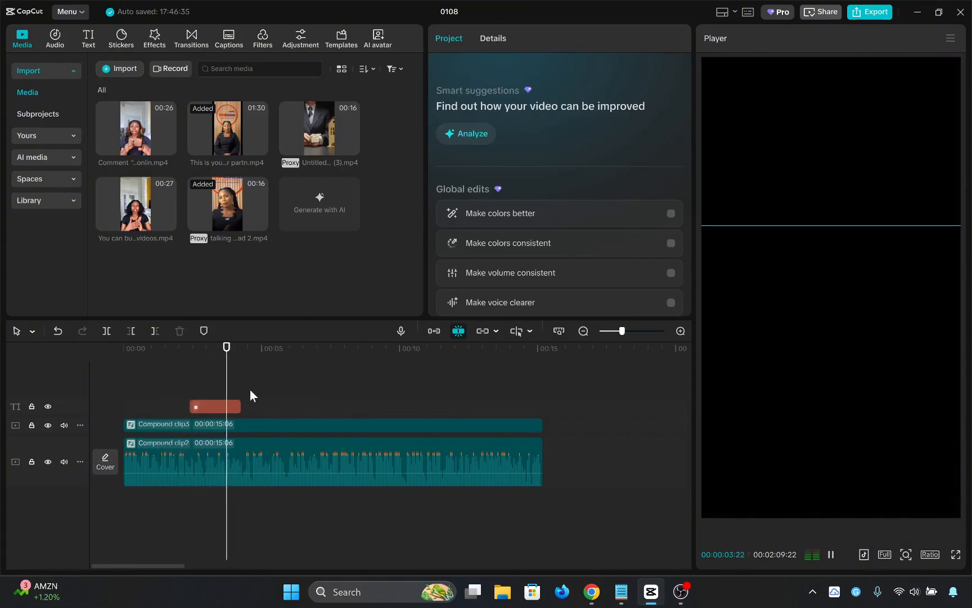
pyautogui.press('space')
pyautogui.keyDown('ctrl'); pyautogui.scroll(3, 229, 393); pyautogui.keyUp('ctrl')
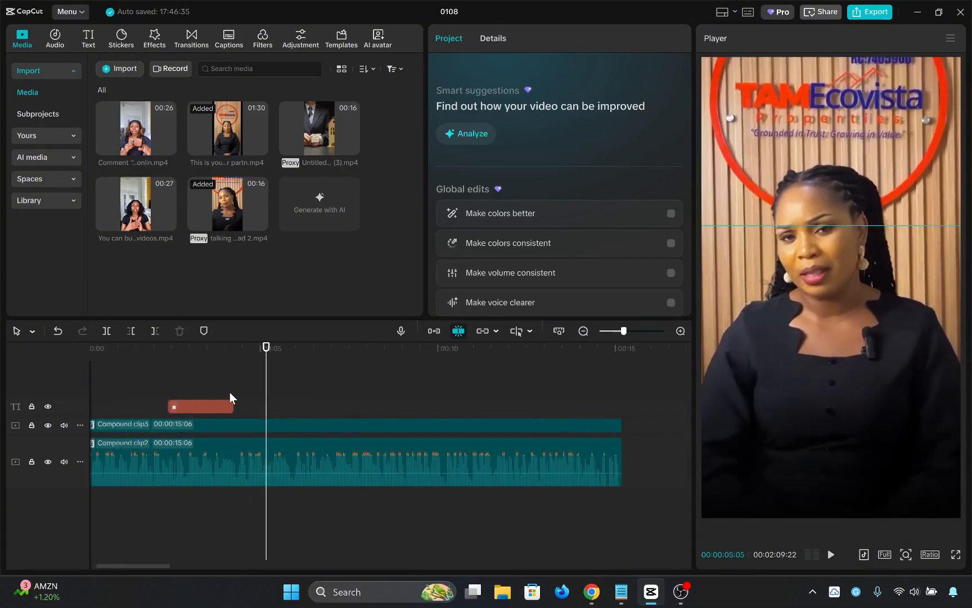
pyautogui.click(150, 381)
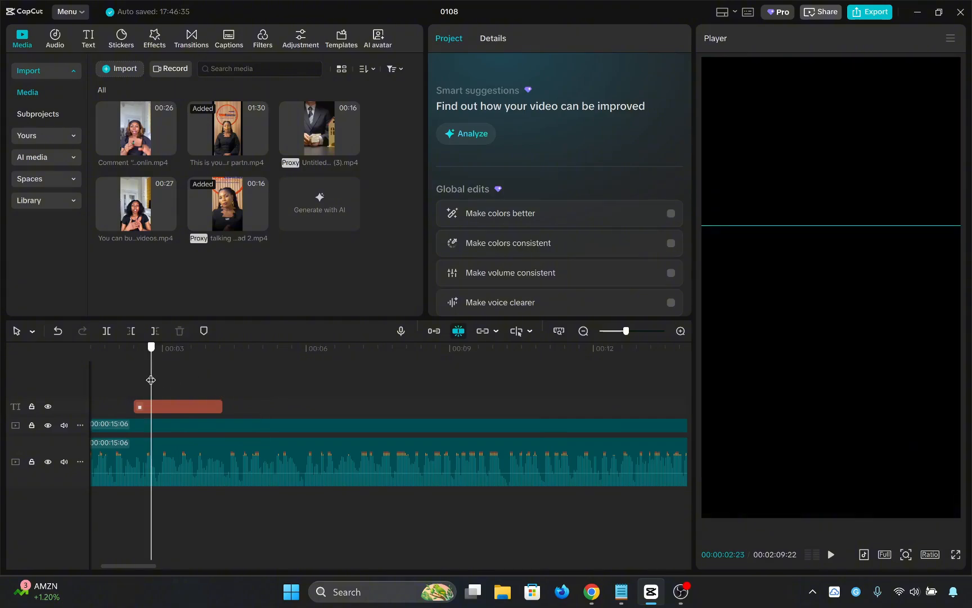
pyautogui.hscroll(-3, 153, 381)
pyautogui.click(180, 380)
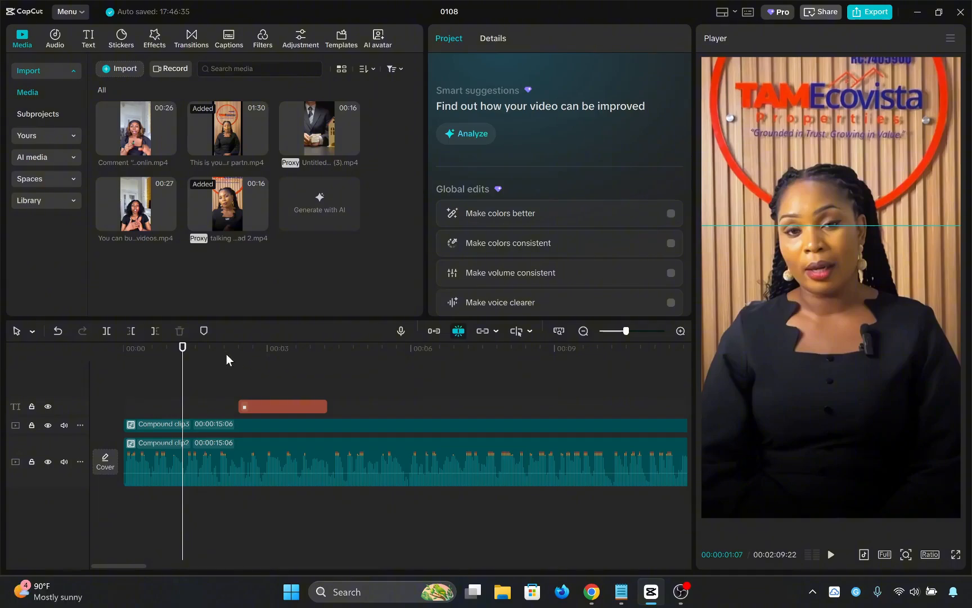
# - Replay the edit from the very beginning through the black section to just past five seconds
pyautogui.moveTo(238, 355); pyautogui.dragTo(94, 370)
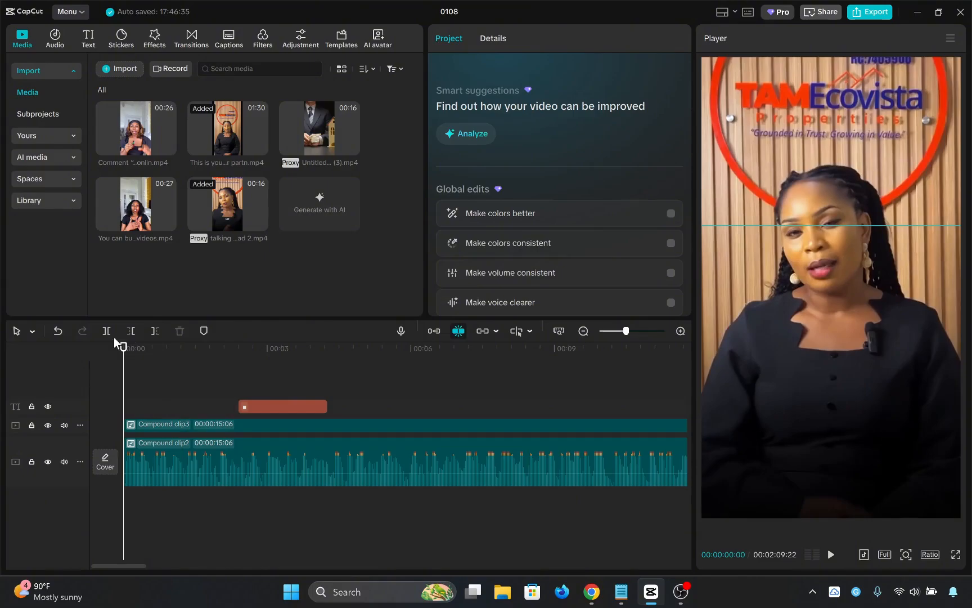
pyautogui.press('space')
pyautogui.scroll(-3, 319, 373)
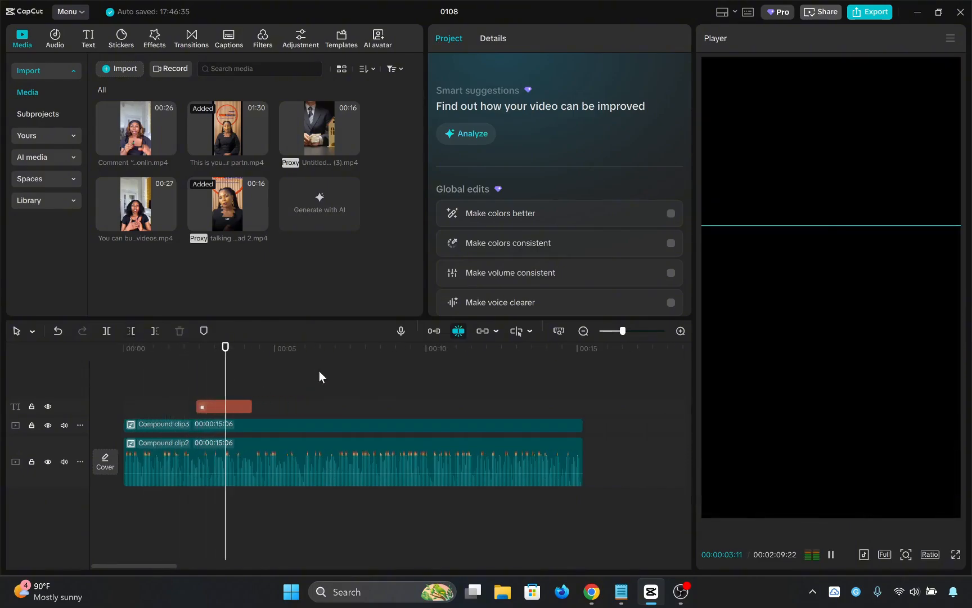
pyautogui.scroll(2, 312, 375)
pyautogui.scroll(1, 449, 377)
pyautogui.scroll(-2, 449, 380)
pyautogui.hscroll(4, 514, 384)
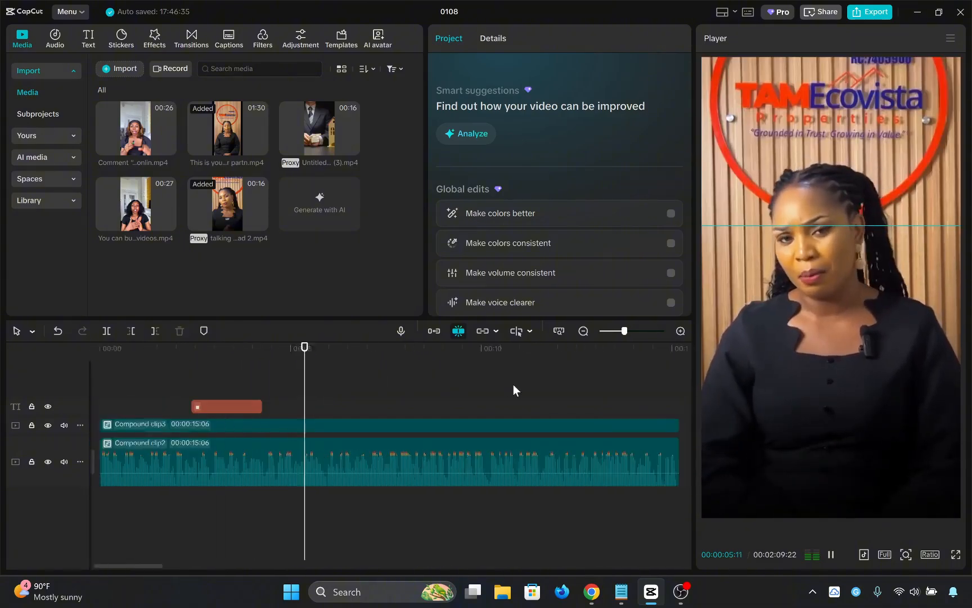
pyautogui.hscroll(1, 514, 385)
# - Fit the whole timeline in view and play the opening of the finished talking head 2 example to about 1:56
pyautogui.click(343, 392)
pyautogui.moveTo(342, 392); pyautogui.dragTo(440, 374)
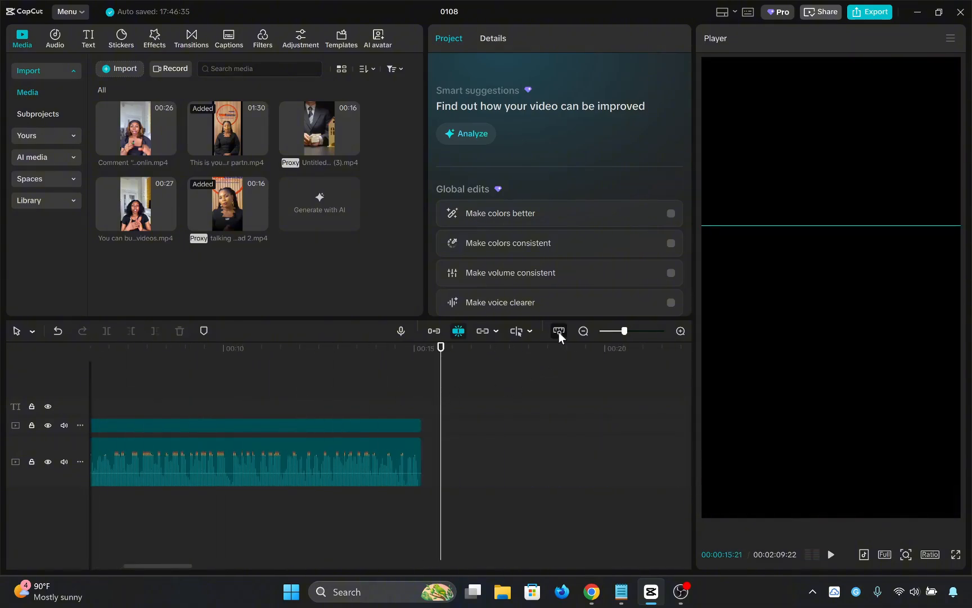
pyautogui.click(559, 331)
pyautogui.click(520, 406)
pyautogui.press('space')
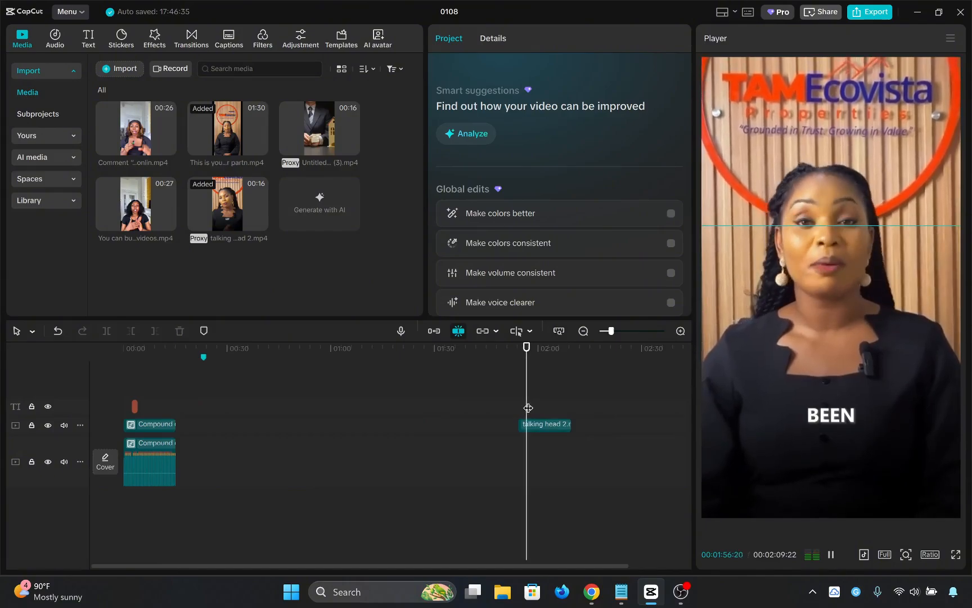
pyautogui.moveTo(528, 408); pyautogui.dragTo(23, 386)
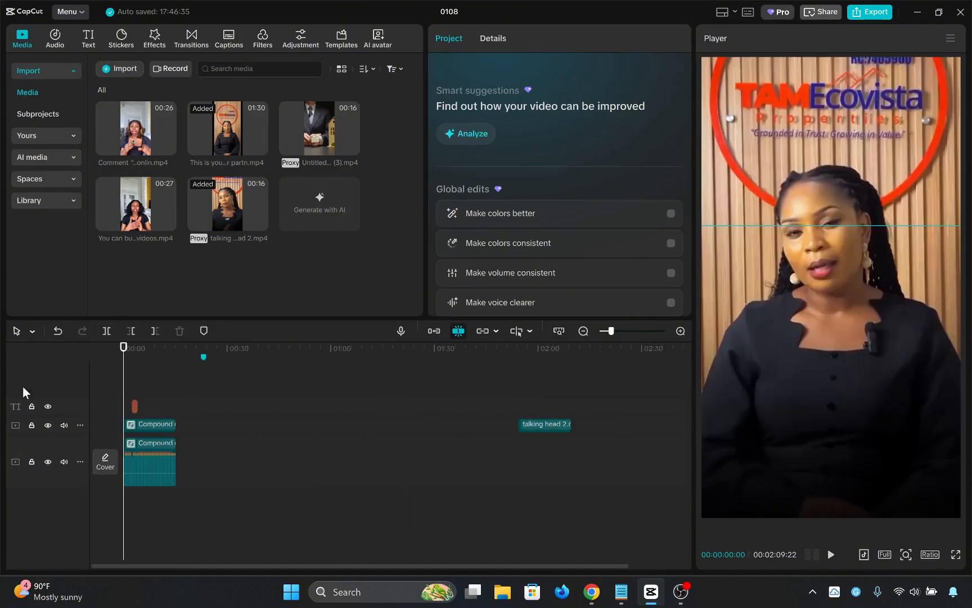
# - Park the playhead at the end of the black square text, check the editing checklist in Notepad, and return to CapCut
pyautogui.scroll(5, 195, 427)
pyautogui.click(261, 398)
pyautogui.moveTo(262, 400)
pyautogui.mouseDown()
pyautogui.moveTo(286, 387)
pyautogui.moveTo(276, 392)
pyautogui.mouseUp()
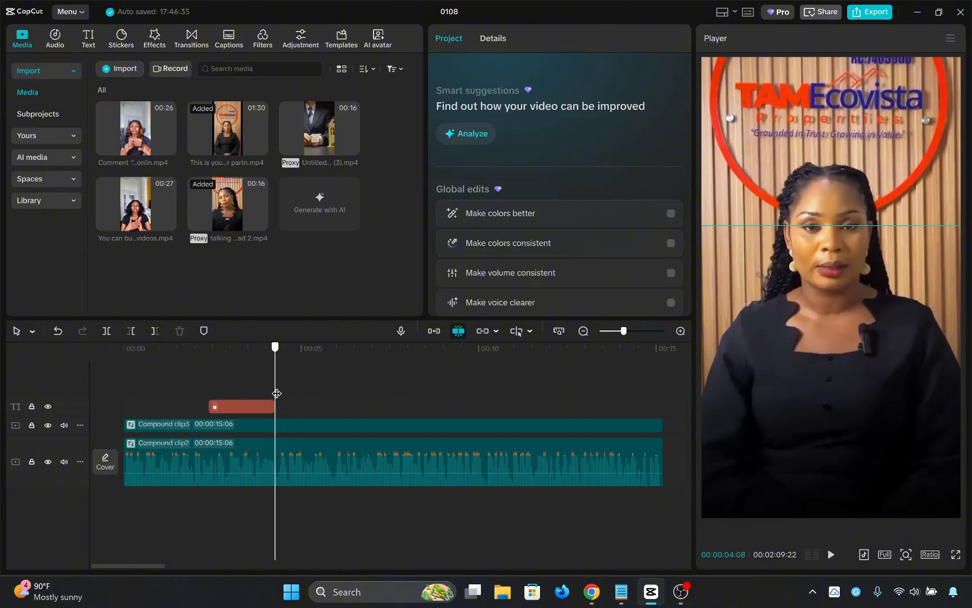
pyautogui.click(621, 596)
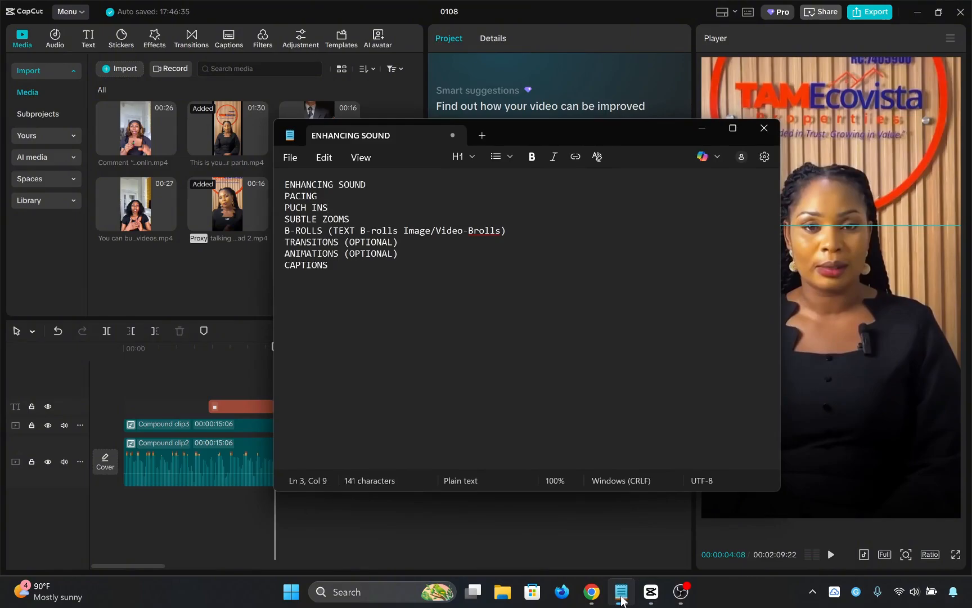
pyautogui.click(622, 598)
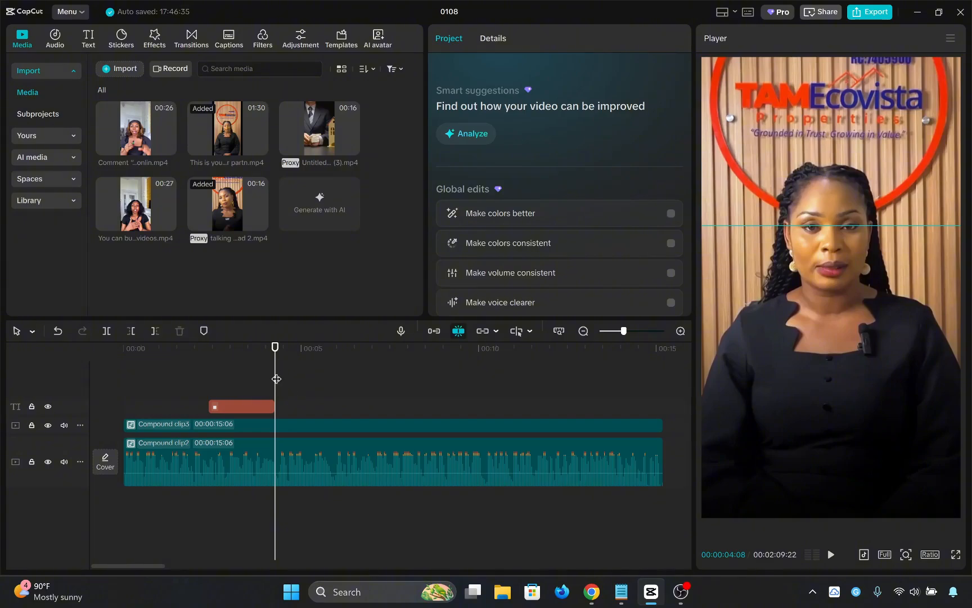
# - Extend the end of the black square text to about 00:00:04:13, just before the next spoken word, and play across it
pyautogui.scroll(2, 284, 397)
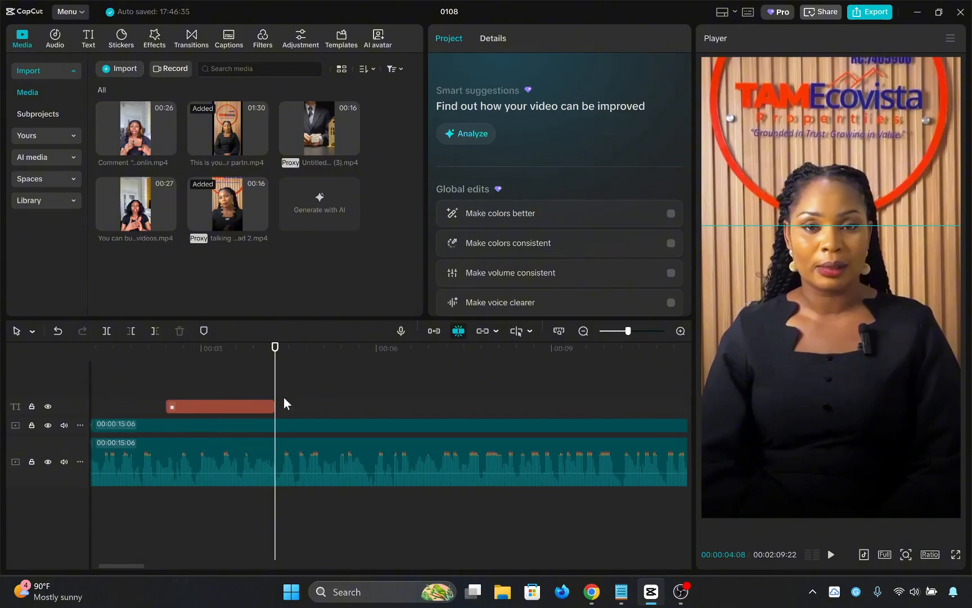
pyautogui.press('space')
pyautogui.moveTo(282, 385); pyautogui.dragTo(180, 437)
pyautogui.scroll(2, 301, 393)
pyautogui.click(680, 331)
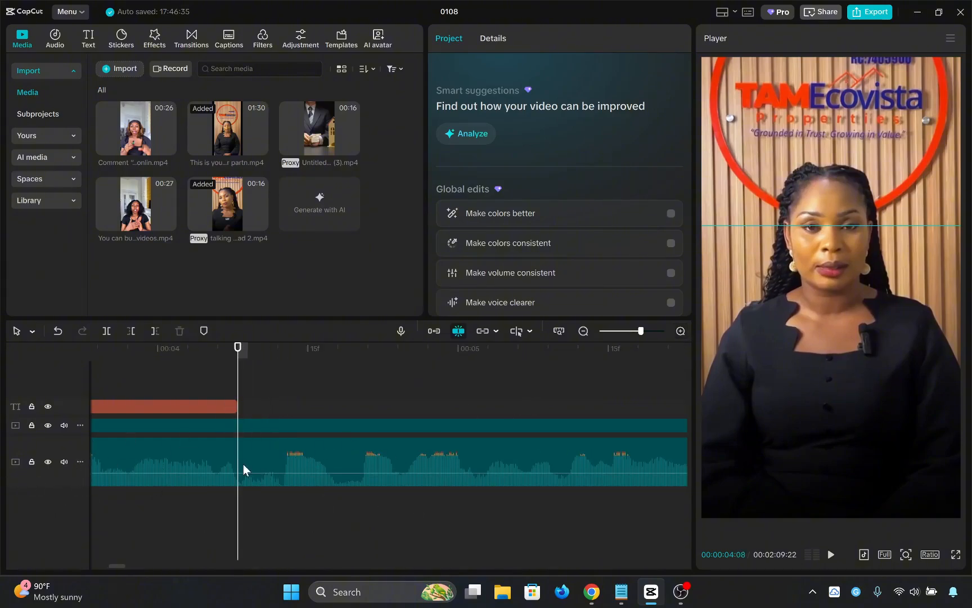
pyautogui.moveTo(236, 395); pyautogui.dragTo(289, 407)
pyautogui.click(197, 385)
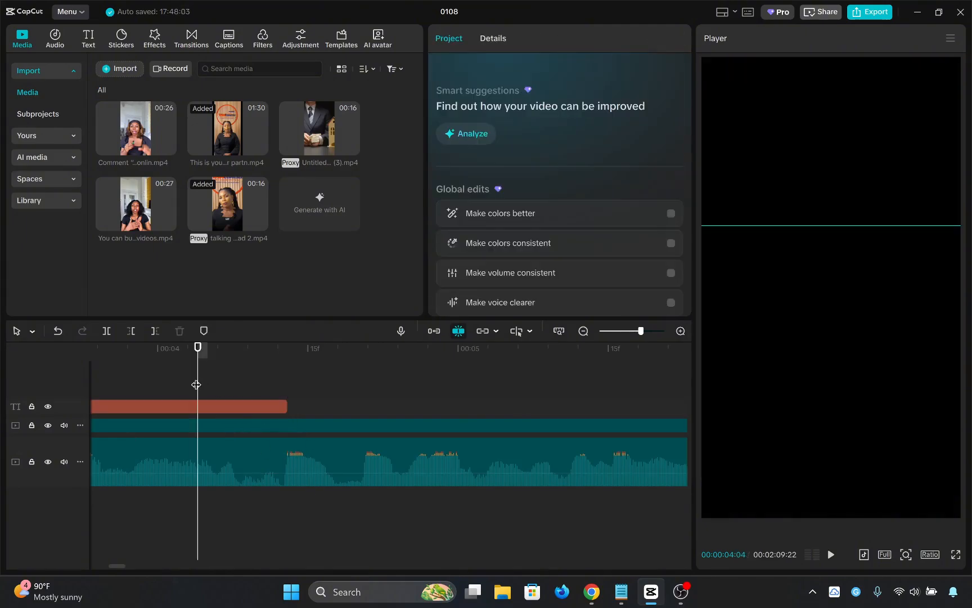
pyautogui.press('space')
pyautogui.press('space')
# - Split the main talking-head clip at 00:00:04:13, where the black square text ends
pyautogui.click(250, 387)
pyautogui.scroll(-2, 250, 388)
pyautogui.scroll(-3, 249, 387)
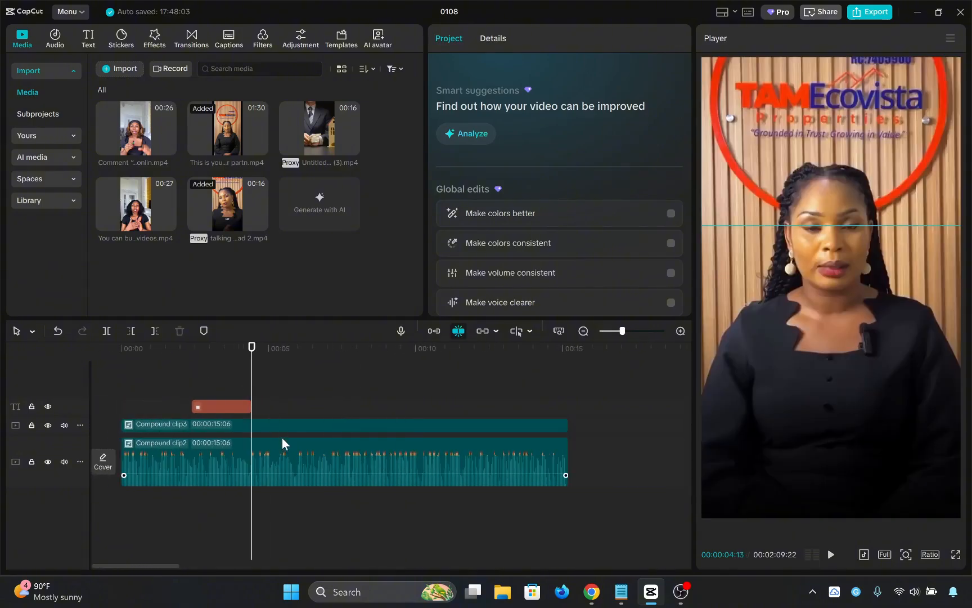
pyautogui.moveTo(271, 472)
pyautogui.click(251, 466)
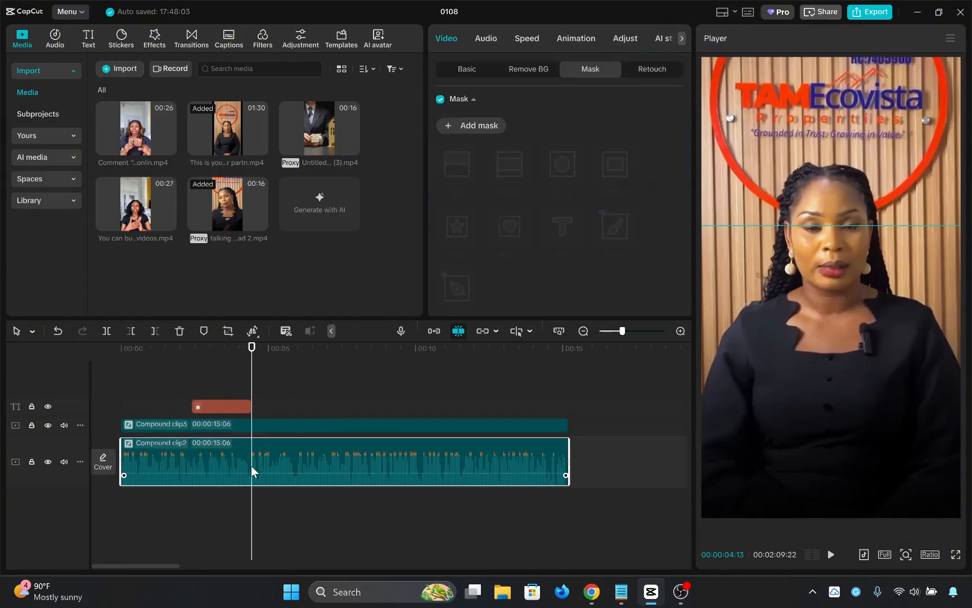
pyautogui.hotkey('ctrl', 'b')
pyautogui.scroll(3, 269, 464)
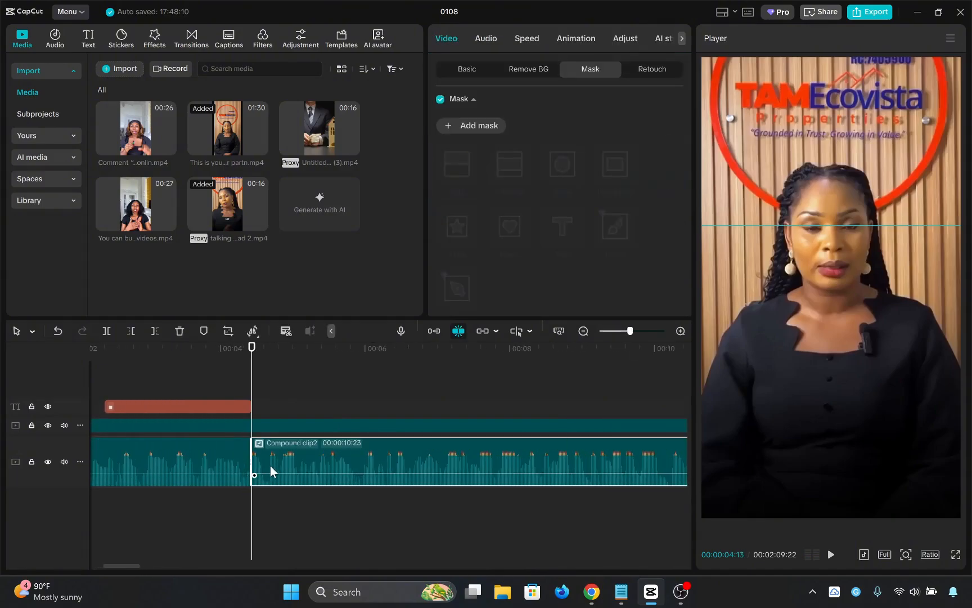
# - Play the second part of the split clip from its start to about seven seconds, pausing near 00:00:05:25
pyautogui.press('space')
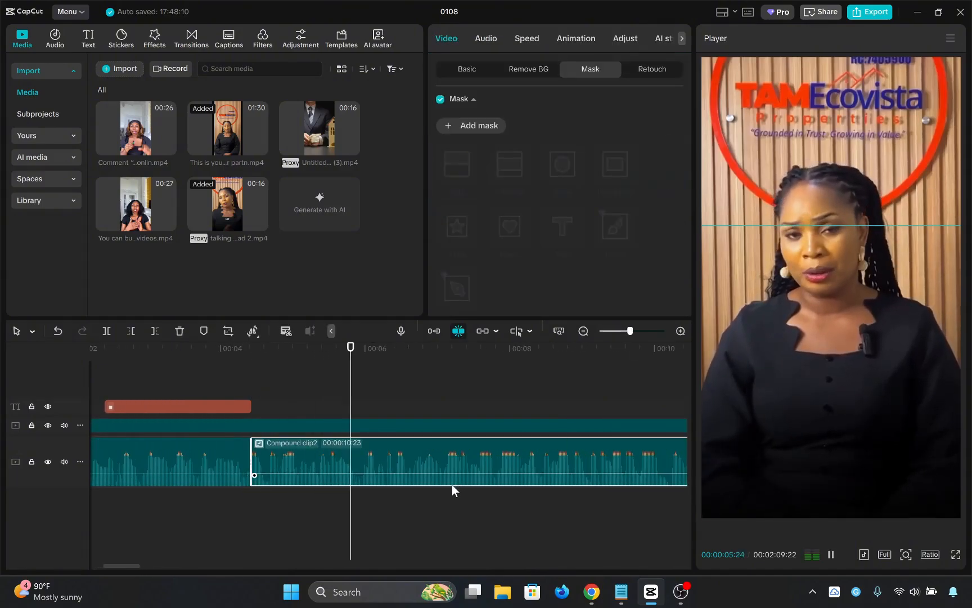
pyautogui.press('space')
pyautogui.scroll(2, 356, 378)
pyautogui.click(357, 378)
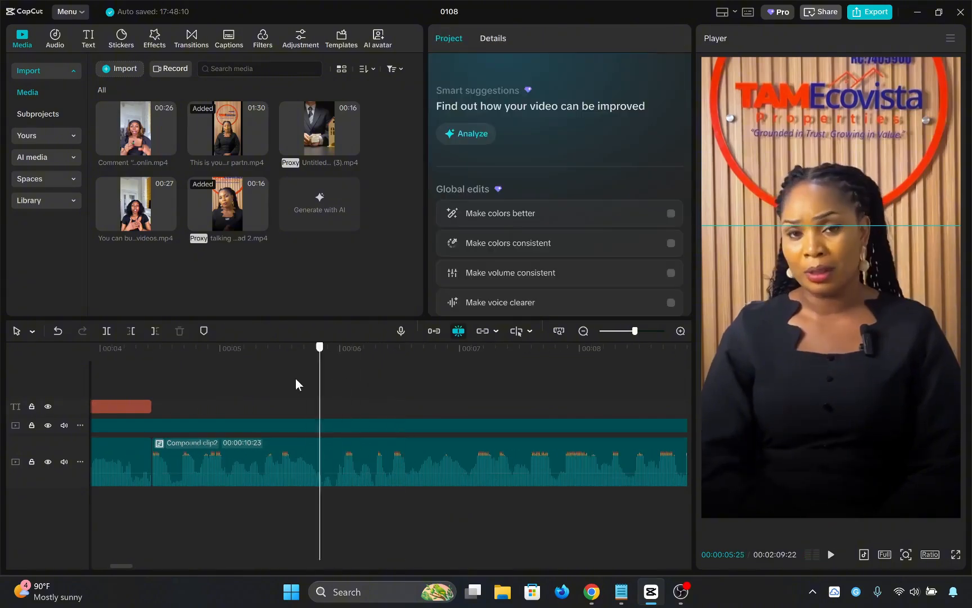
pyautogui.press('space')
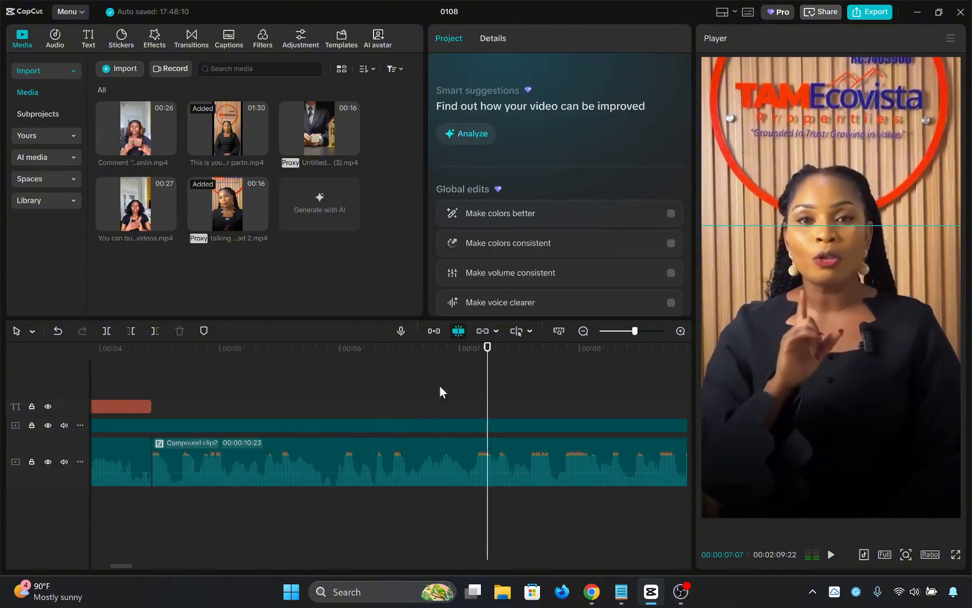
pyautogui.press('space')
# - Play the finished talking head 2 example from near its start to about 2:01, and return to the timeline's beginning
pyautogui.scroll(-5, 521, 422)
pyautogui.hscroll(1, 563, 380)
pyautogui.click(510, 399)
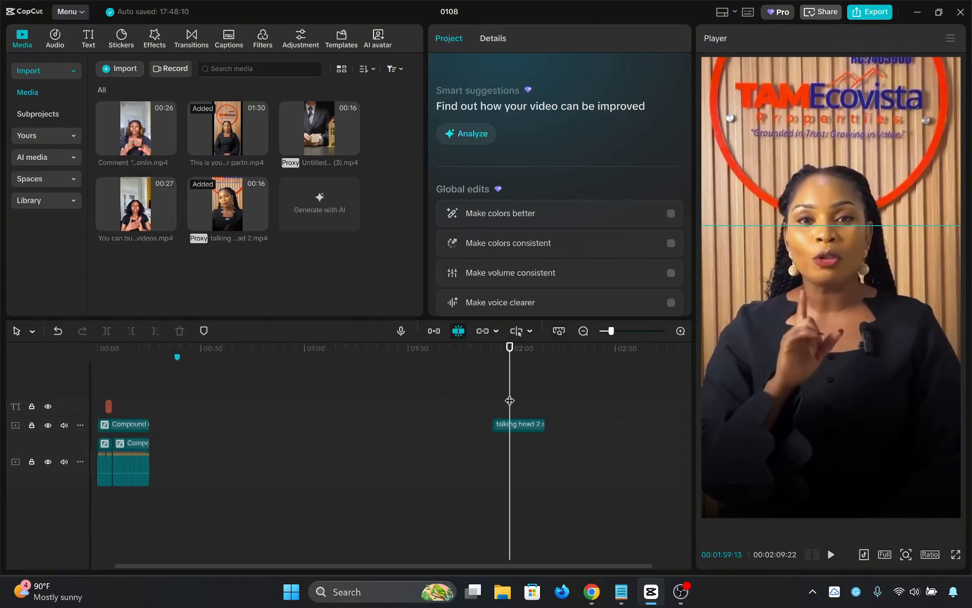
pyautogui.moveTo(510, 399); pyautogui.dragTo(497, 403)
pyautogui.press('space')
pyautogui.scroll(2, 551, 429)
pyautogui.scroll(2, 553, 429)
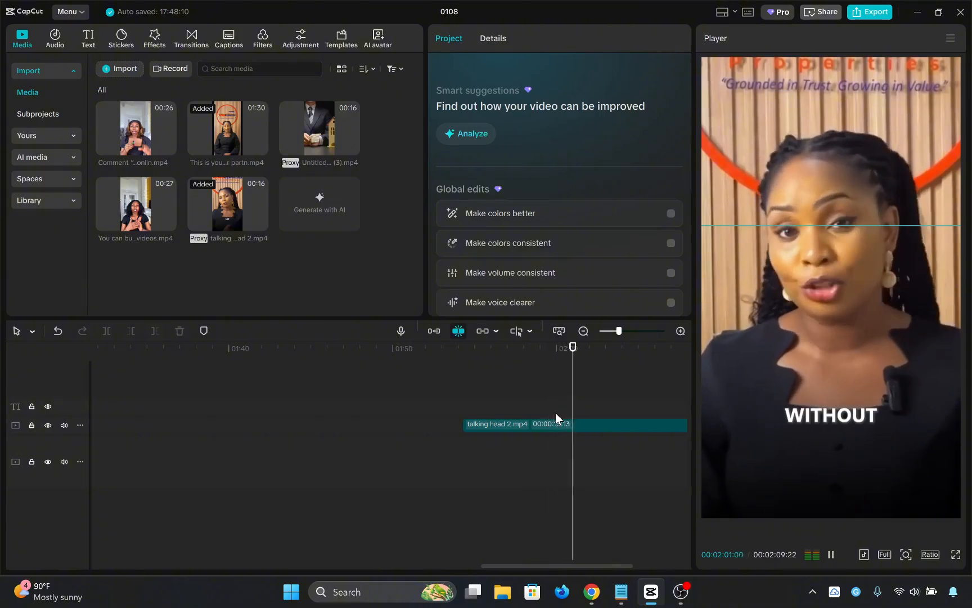
pyautogui.click(447, 388)
pyautogui.moveTo(448, 388); pyautogui.dragTo(1, 419)
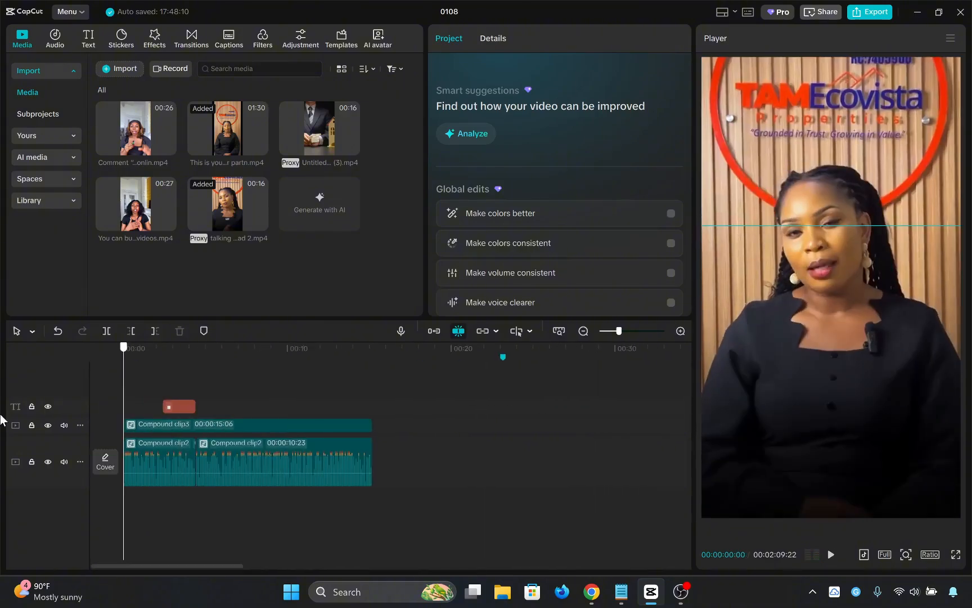
# - Play the edit from the split to about 00:00:07:06, pausing near 00:00:05:10 to study the phrase breaks
pyautogui.scroll(3, 183, 447)
pyautogui.click(202, 395)
pyautogui.moveTo(202, 395); pyautogui.dragTo(265, 405)
pyautogui.press('space')
pyautogui.scroll(2, 401, 423)
pyautogui.press('space')
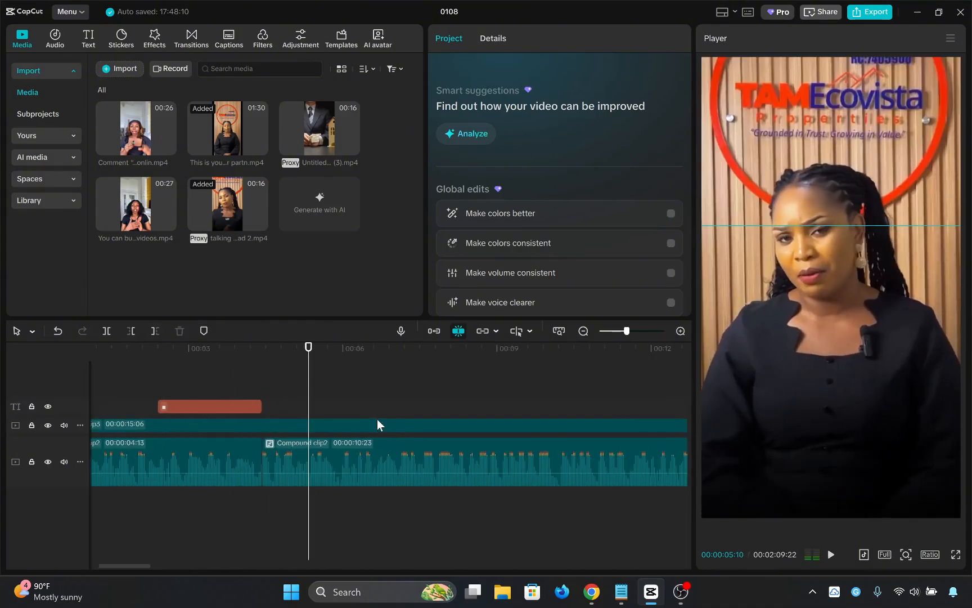
pyautogui.press('space')
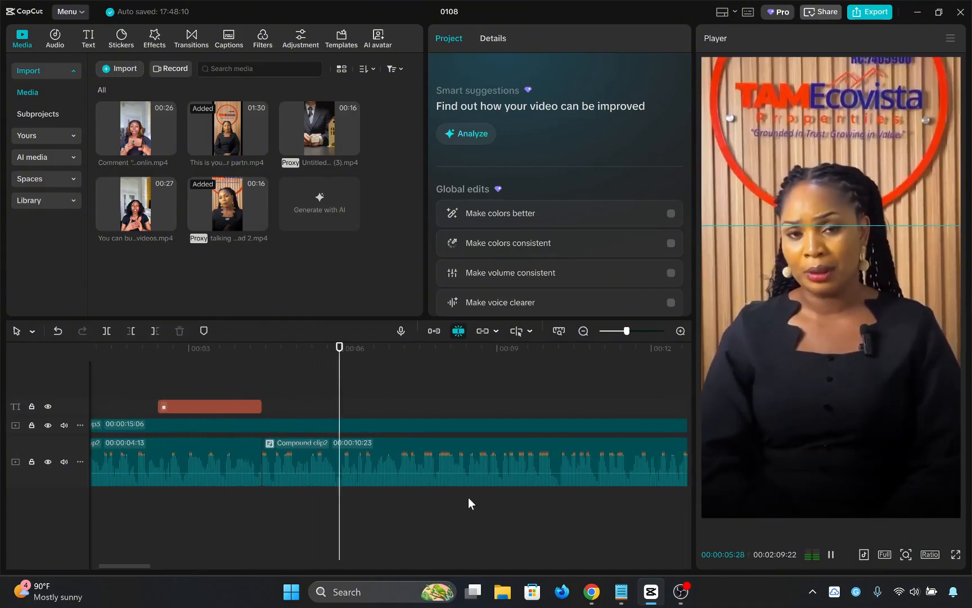
pyautogui.press('space')
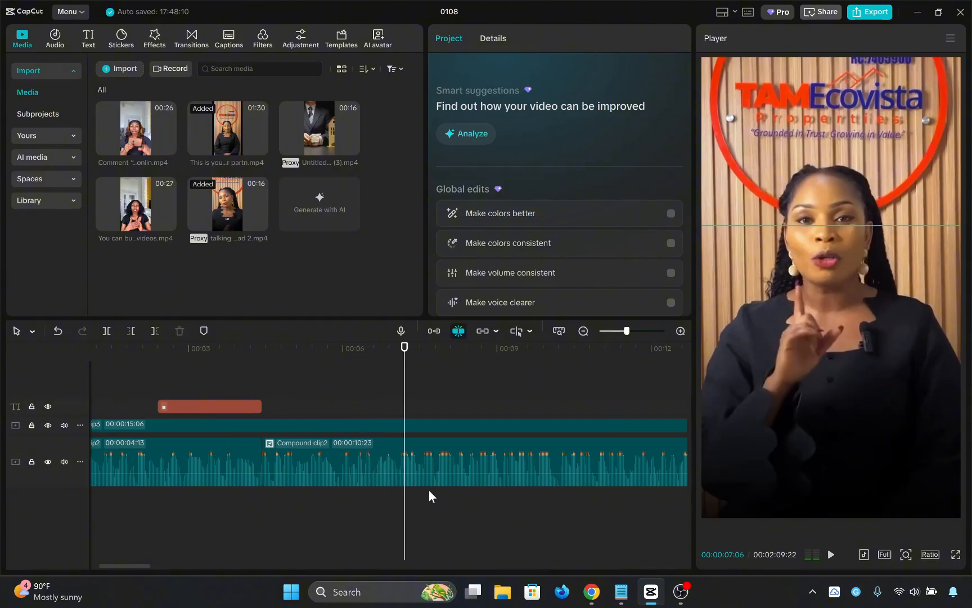
# - Split the main talking-head clip at 00:00:07:02, and select the resulting middle part at its start, 00:00:04:13
pyautogui.scroll(2, 428, 490)
pyautogui.moveTo(363, 399); pyautogui.dragTo(386, 419)
pyautogui.click(386, 481)
pyautogui.hotkey('ctrl', 'b')
pyautogui.scroll(-4, 368, 403)
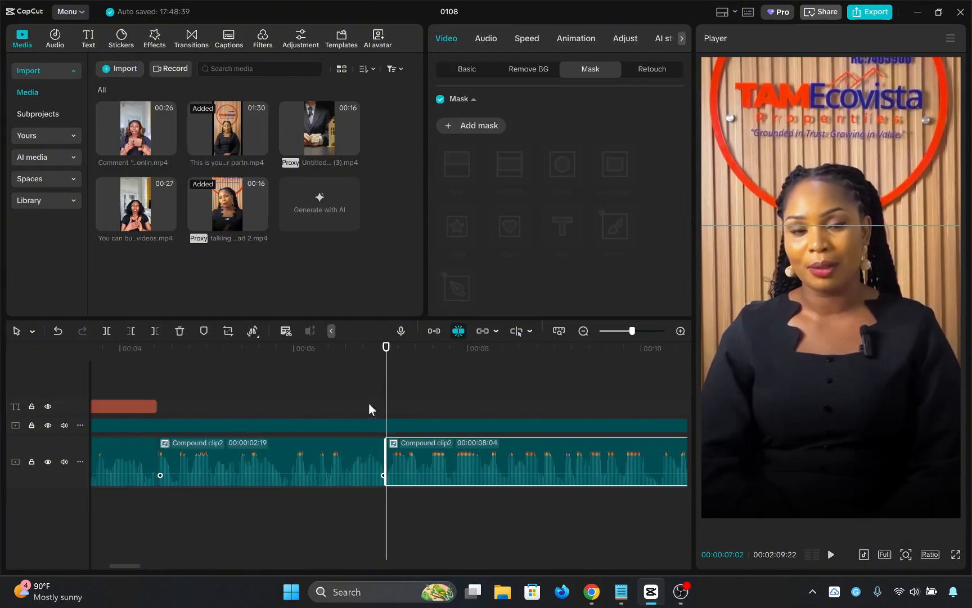
pyautogui.click(257, 406)
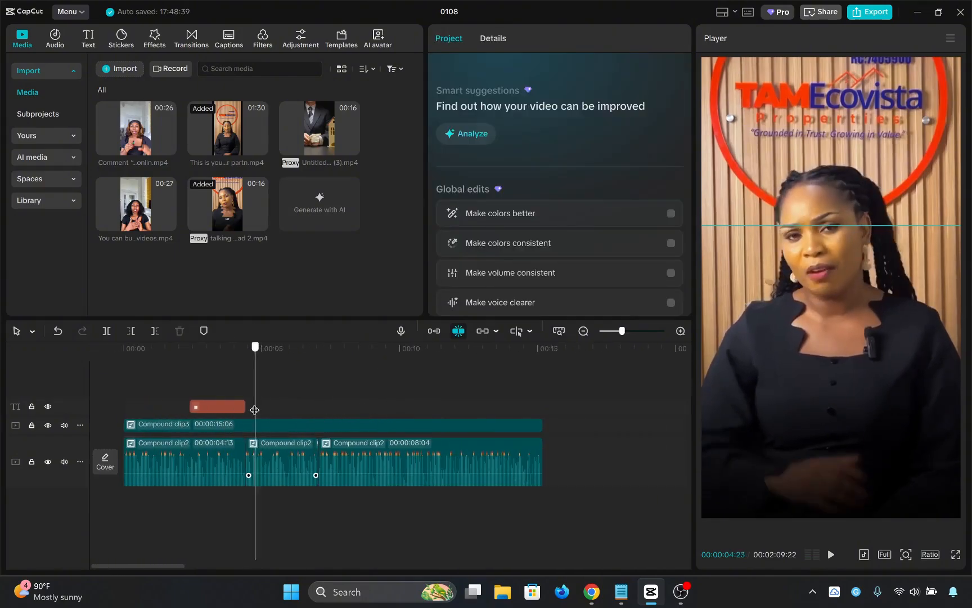
pyautogui.click(274, 471)
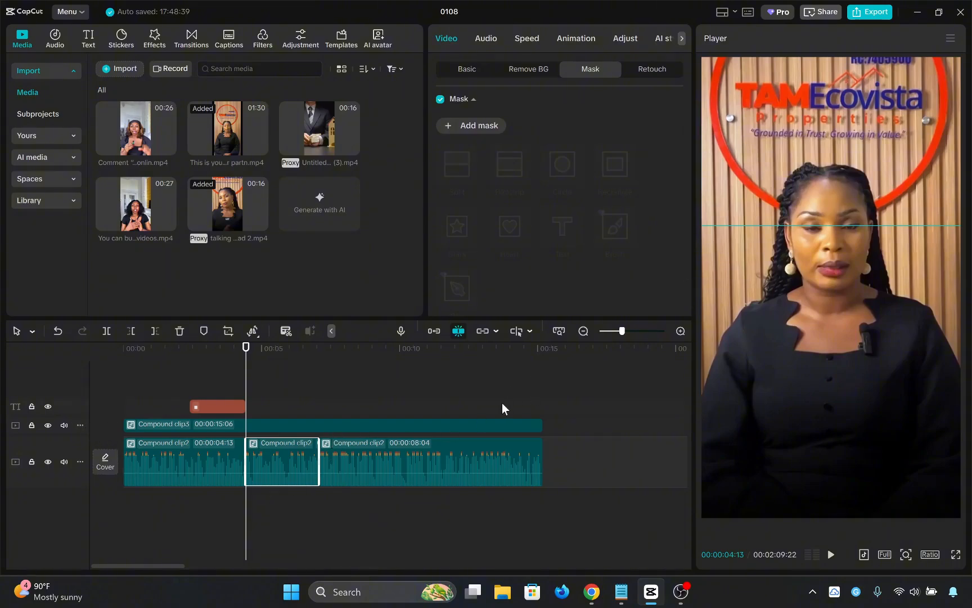
pyautogui.click(329, 426)
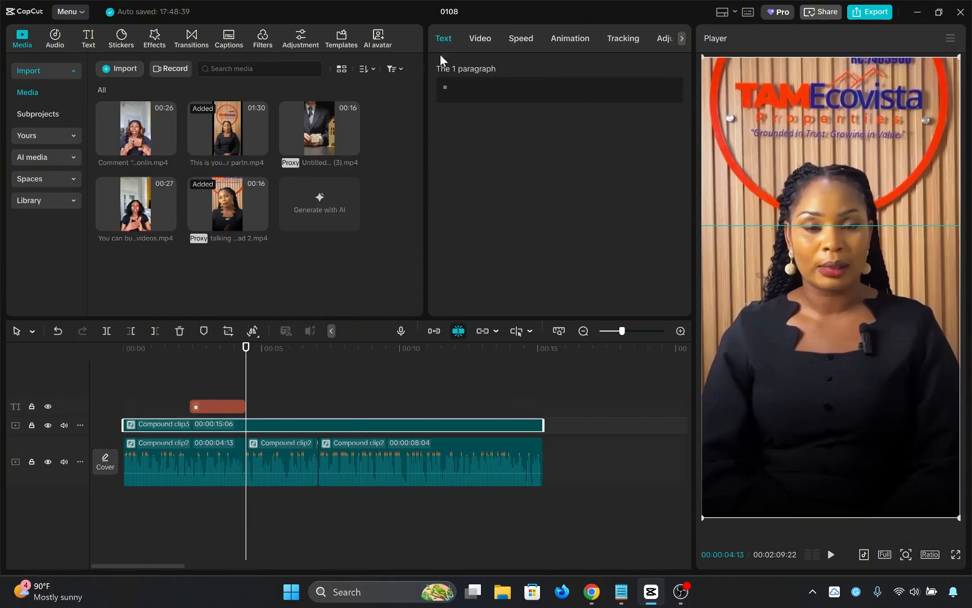
pyautogui.click(480, 38)
pyautogui.click(476, 69)
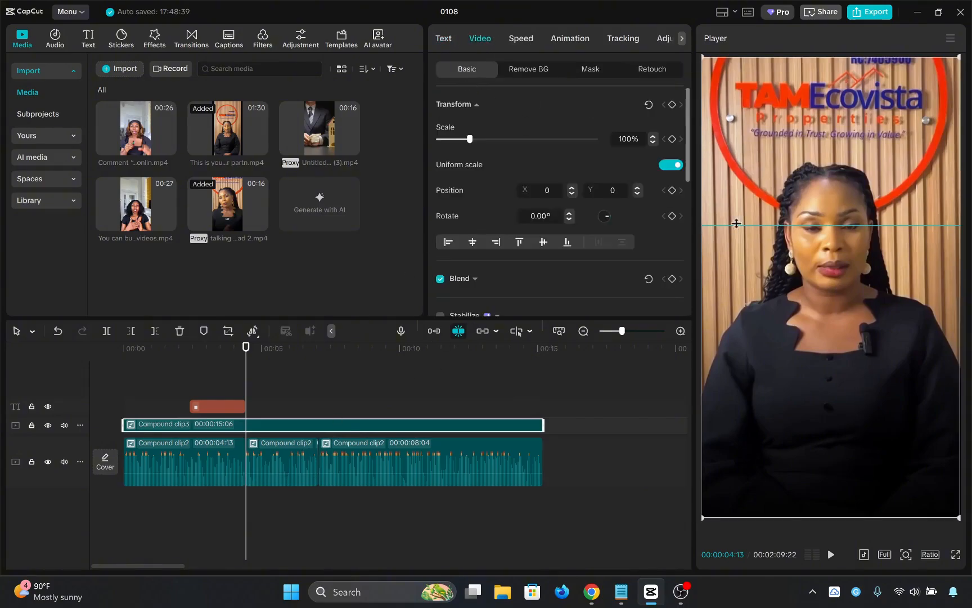
pyautogui.moveTo(473, 139); pyautogui.dragTo(482, 146)
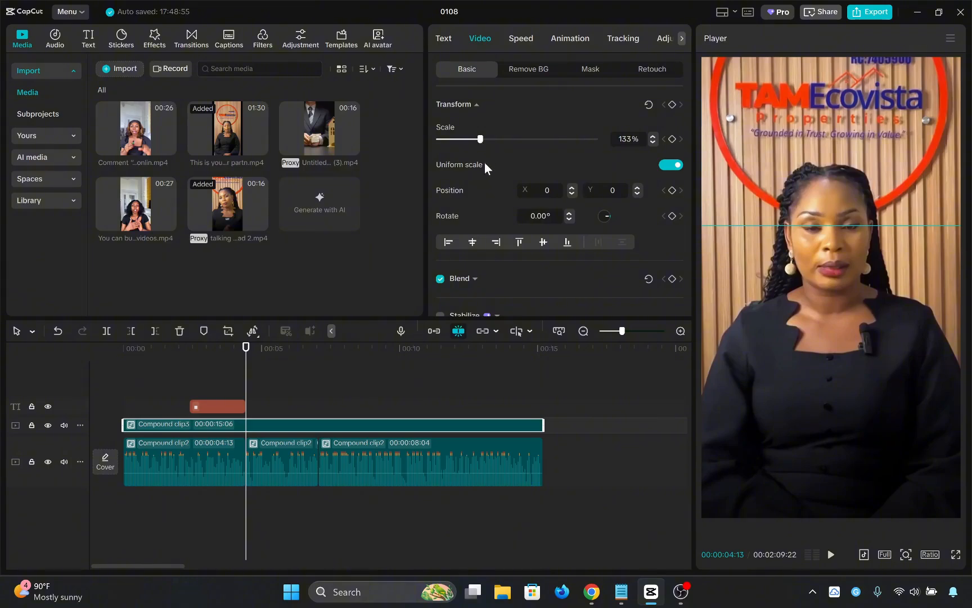
# - Enlarge the middle part of the talking-head clip to a scale of 172%
pyautogui.click(296, 455)
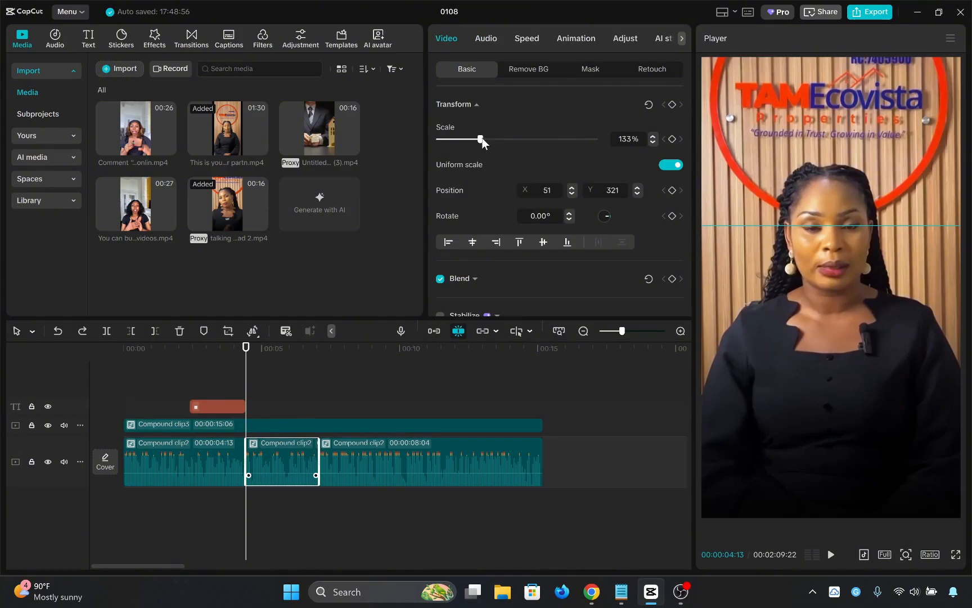
pyautogui.moveTo(482, 137); pyautogui.dragTo(494, 143)
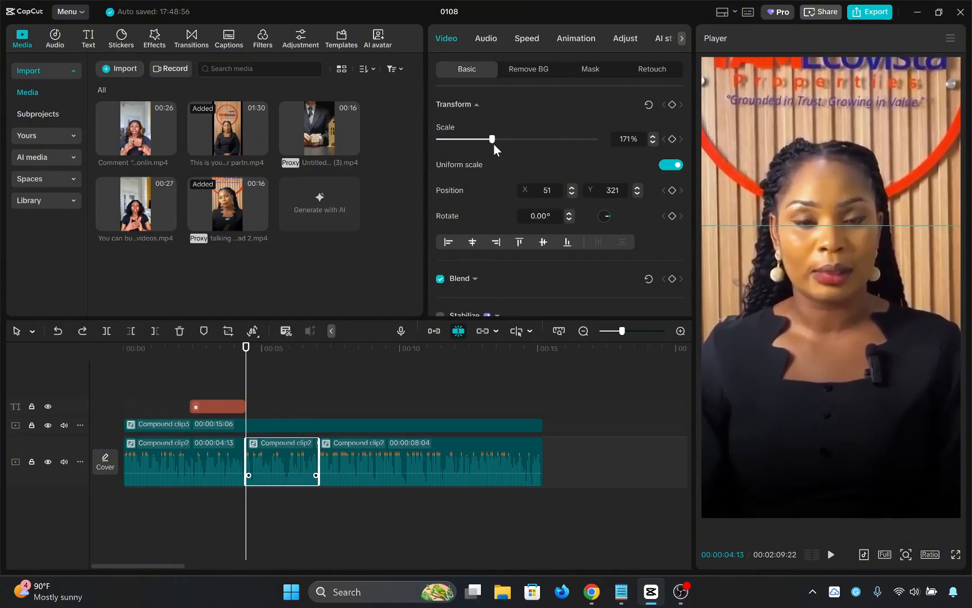
pyautogui.click(652, 136)
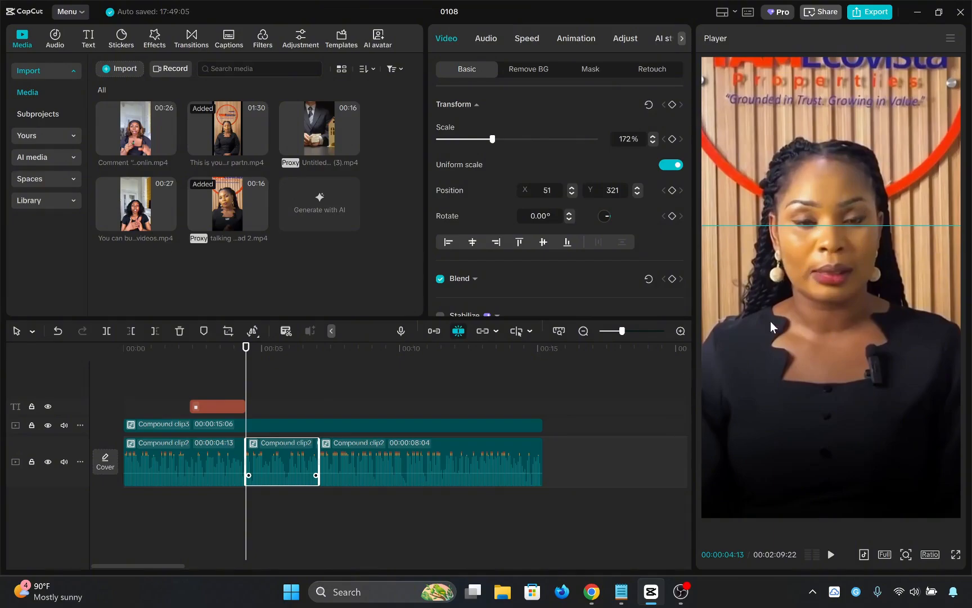
# - Reposition the enlarged middle clip in the frame to X 124, Y 318, to centre the speaker
pyautogui.moveTo(244, 391); pyautogui.dragTo(236, 391)
pyautogui.press('space')
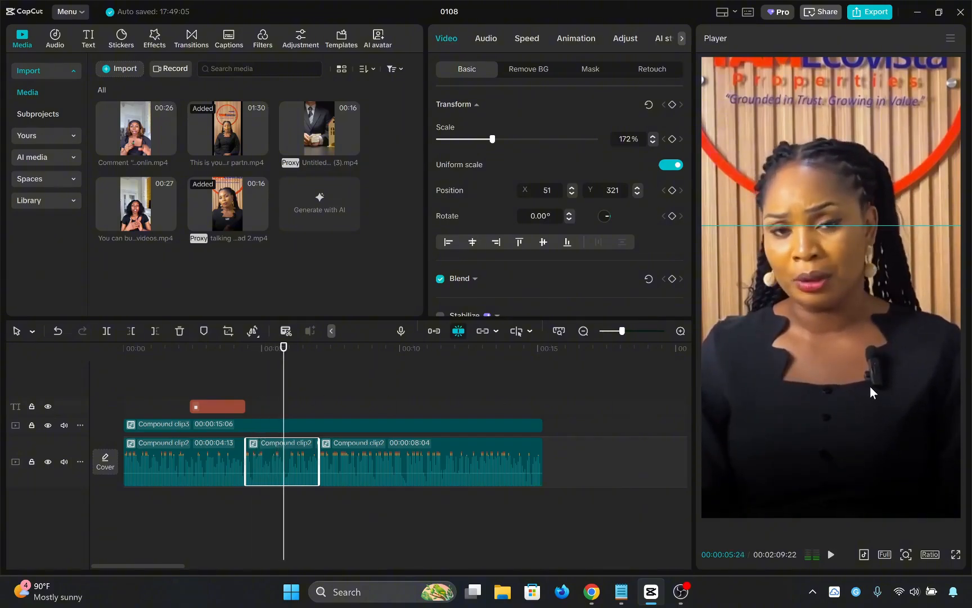
pyautogui.press('space')
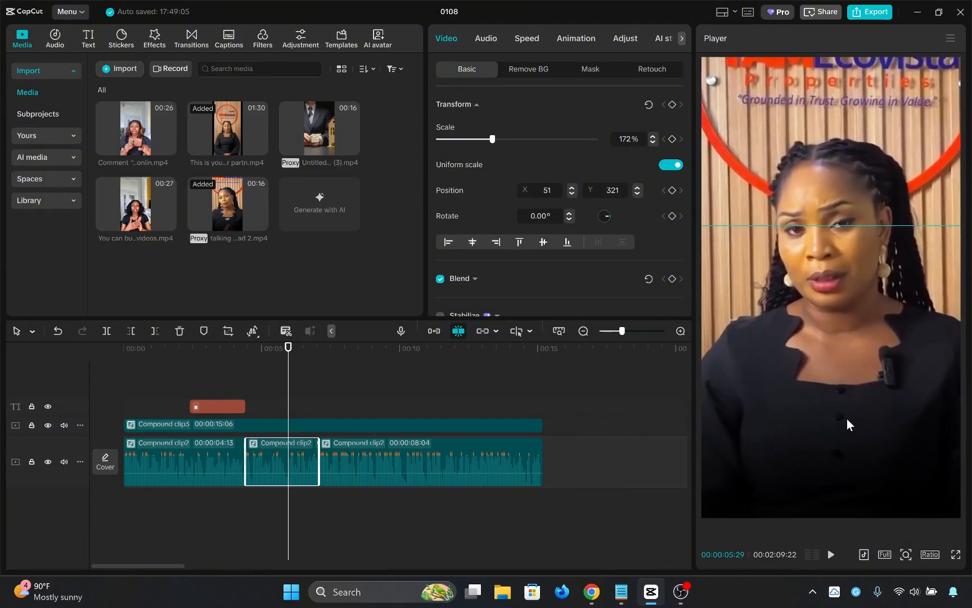
pyautogui.hotkey('ctrl', 'z')
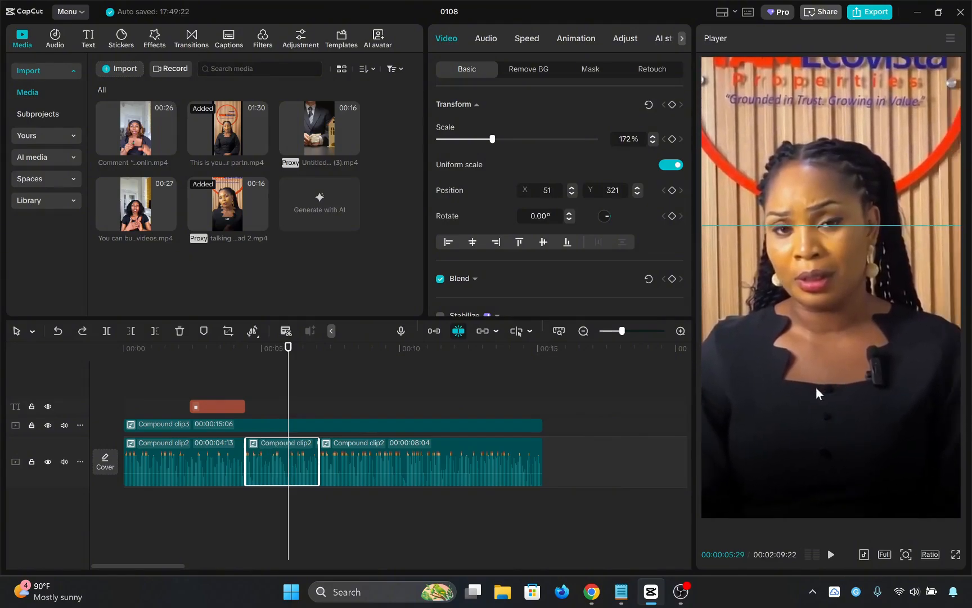
pyautogui.click(801, 393)
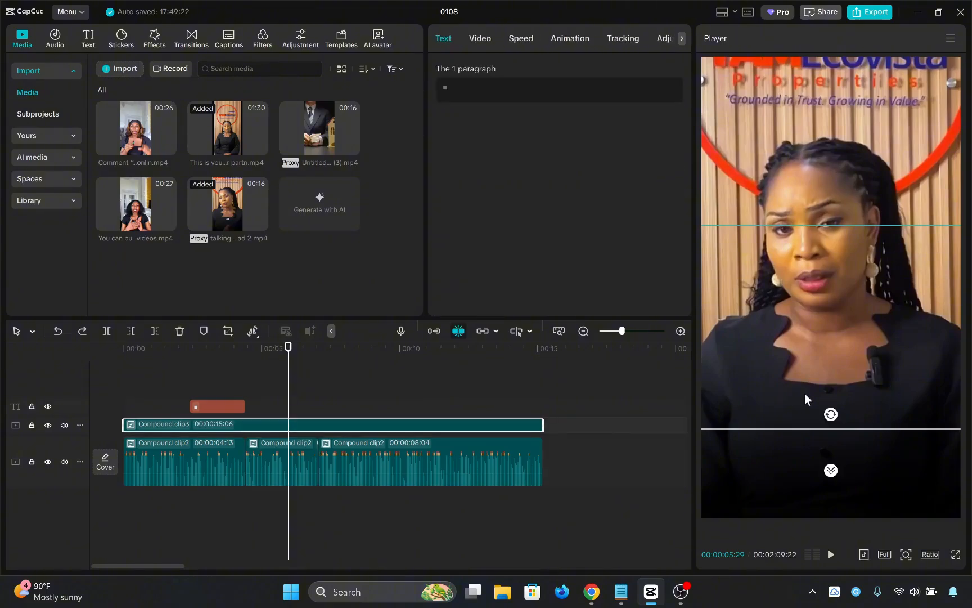
pyautogui.click(292, 467)
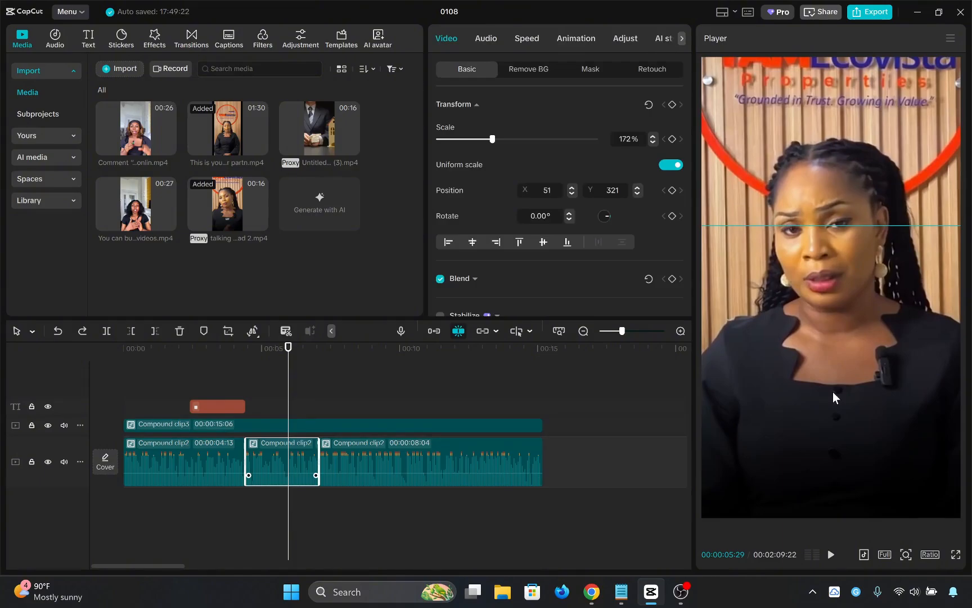
# - Play the edit from the black text section into the enlarged middle clip, up to about 00:00:06:14
pyautogui.click(208, 375)
pyautogui.press('space')
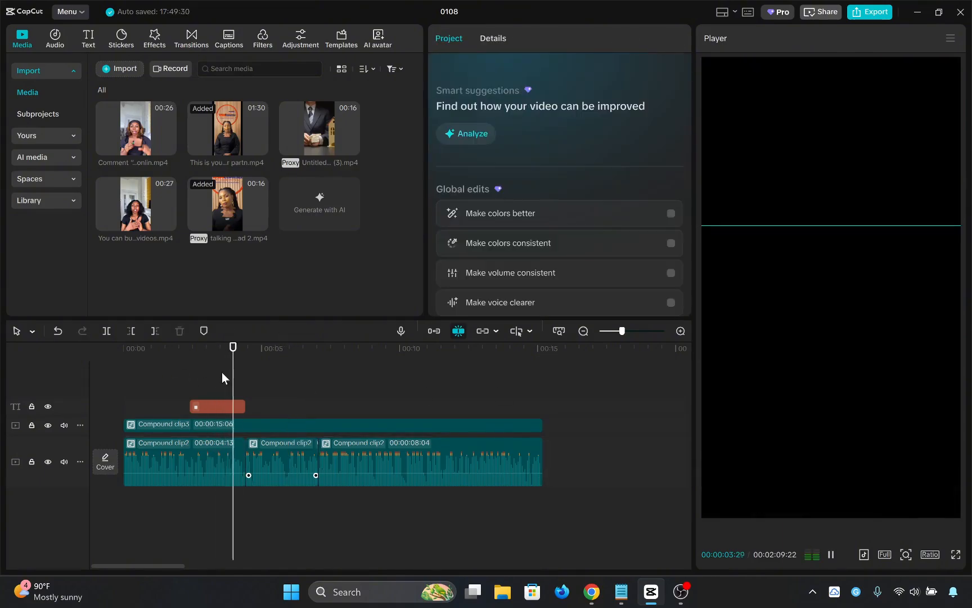
pyautogui.press('space')
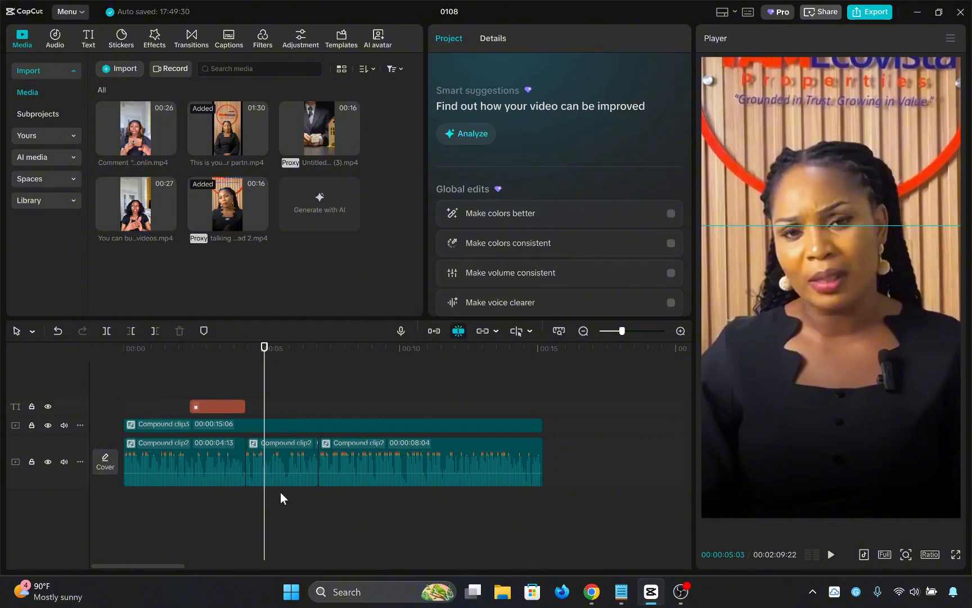
pyautogui.moveTo(262, 398); pyautogui.dragTo(232, 387)
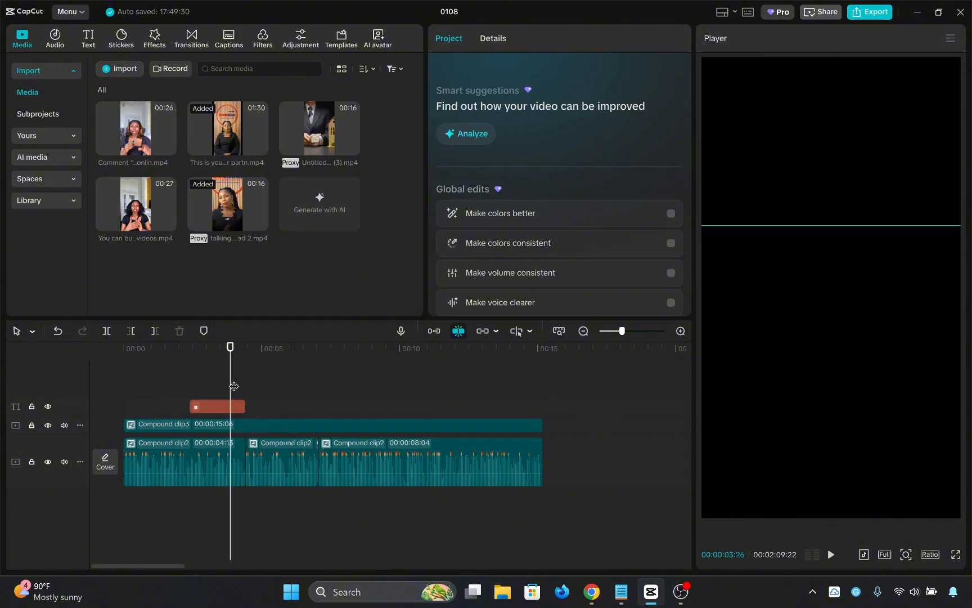
pyautogui.press('space')
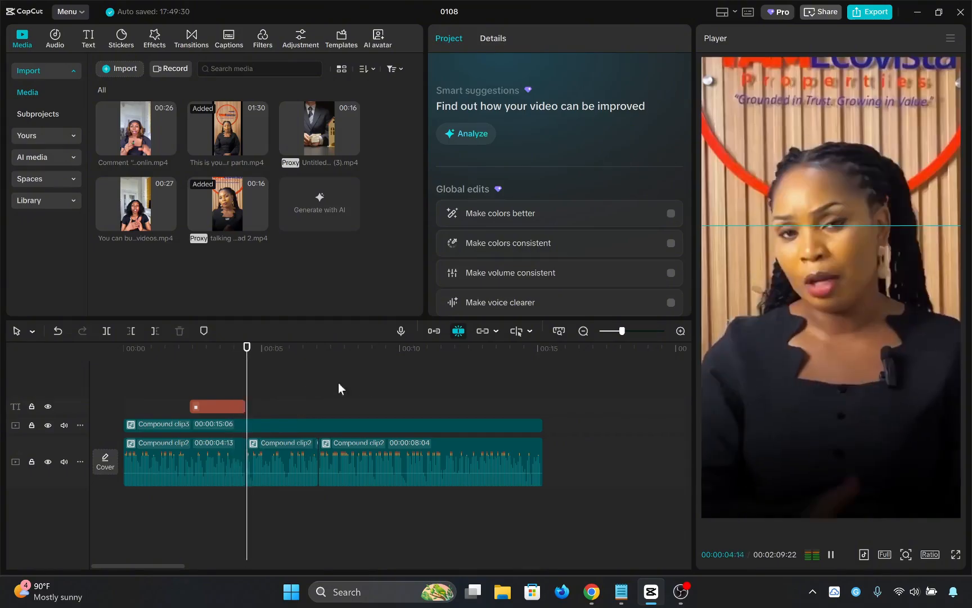
pyautogui.scroll(-2, 360, 385)
pyautogui.scroll(3, 354, 397)
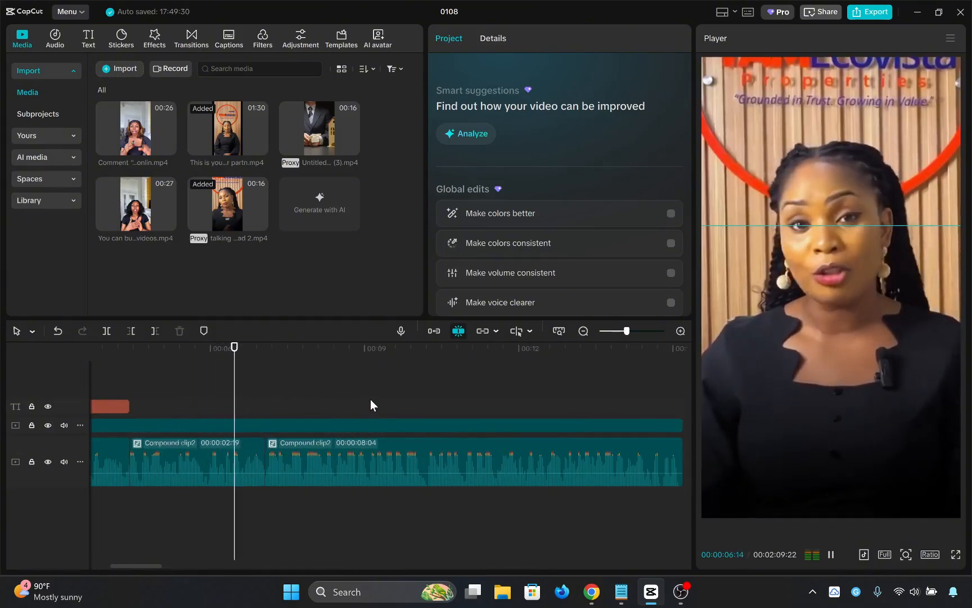
# - Replay the second half of the middle clip, from about 00:00:05:15 across the cut to 00:00:07:08
pyautogui.click(213, 397)
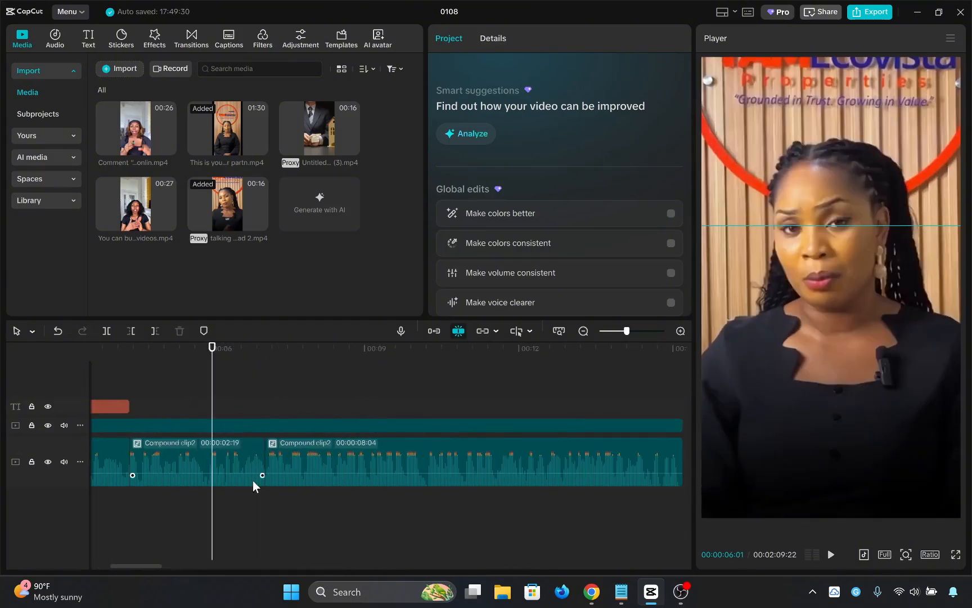
pyautogui.click(251, 472)
pyautogui.press('space')
pyautogui.press('space')
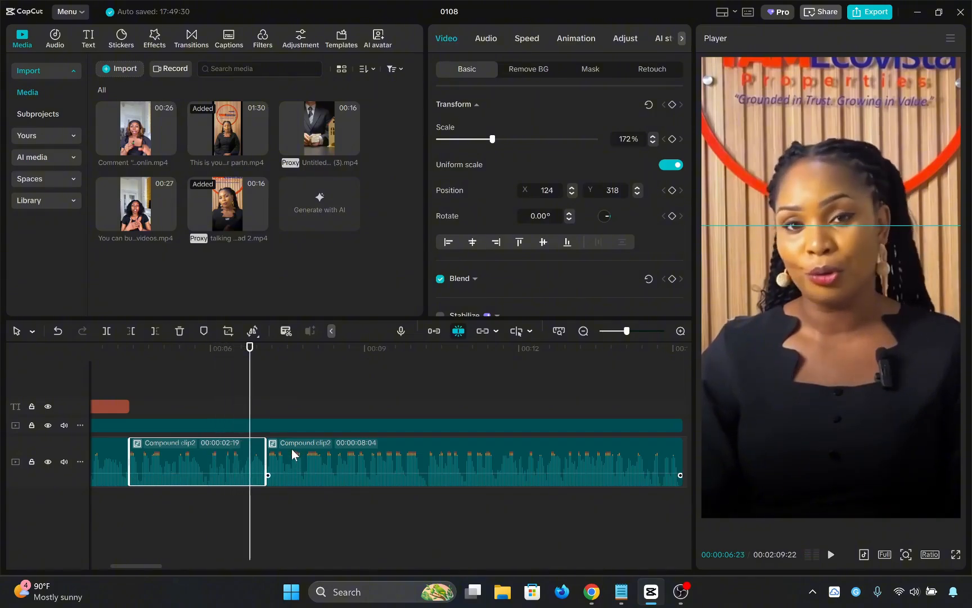
pyautogui.press('space')
pyautogui.click(208, 380)
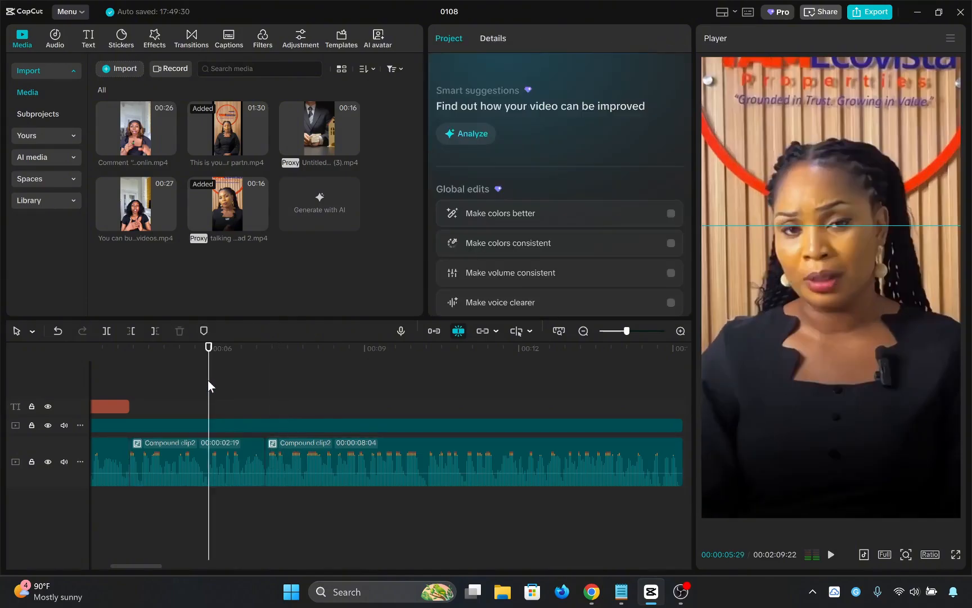
pyautogui.click(185, 388)
pyautogui.click(198, 475)
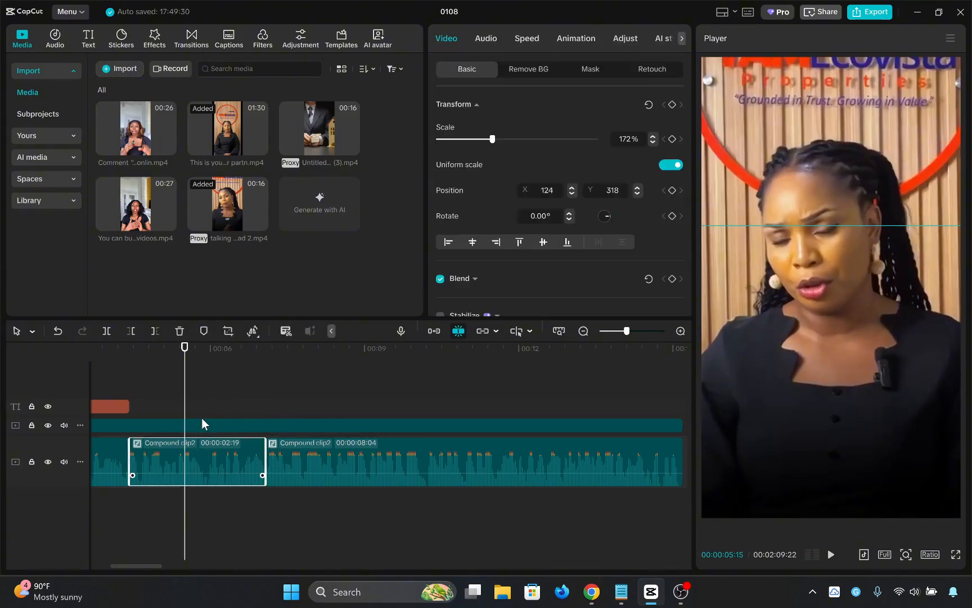
pyautogui.press('space')
pyautogui.press('space')
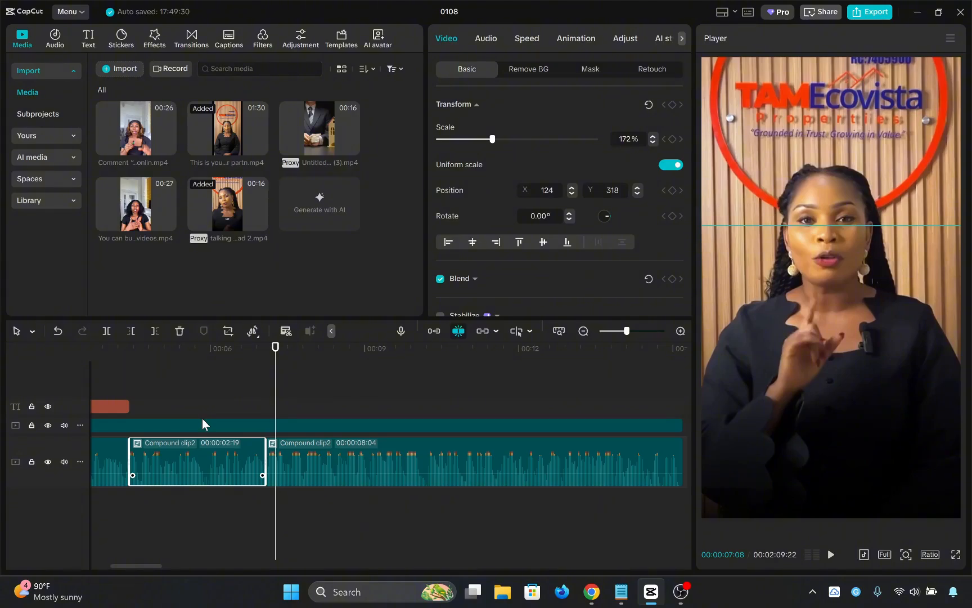
# - Compare the framing of the middle and last clips by playing across the cut at 00:00:07:02, then select the last clip
pyautogui.click(304, 457)
pyautogui.click(265, 383)
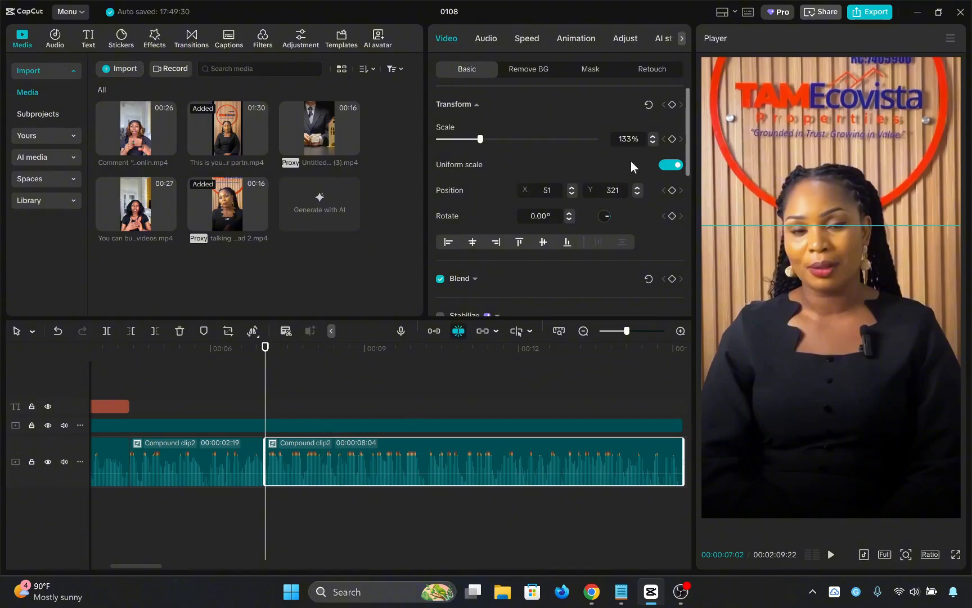
pyautogui.moveTo(265, 415); pyautogui.dragTo(234, 417)
pyautogui.click(247, 483)
pyautogui.press('space')
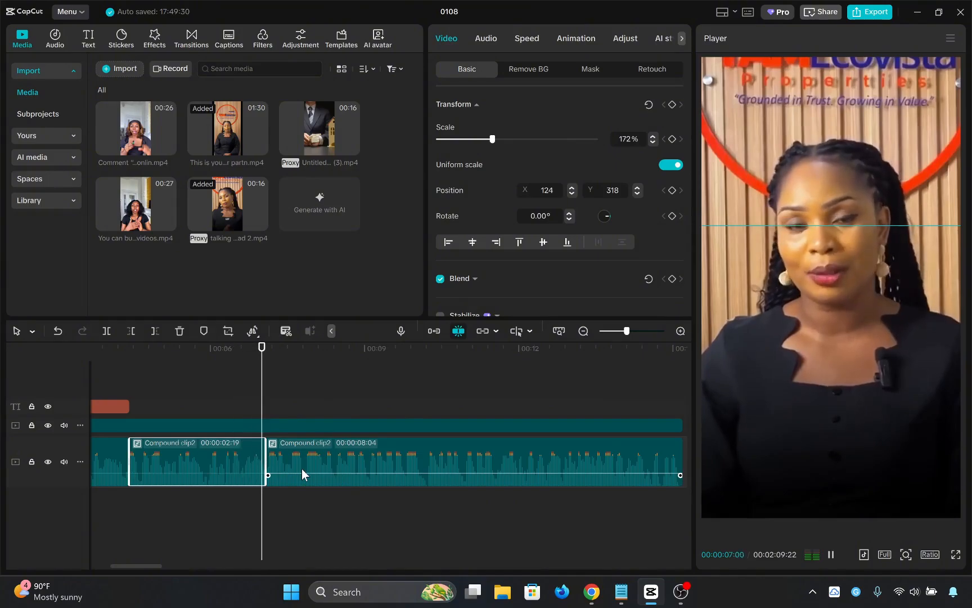
pyautogui.click(324, 476)
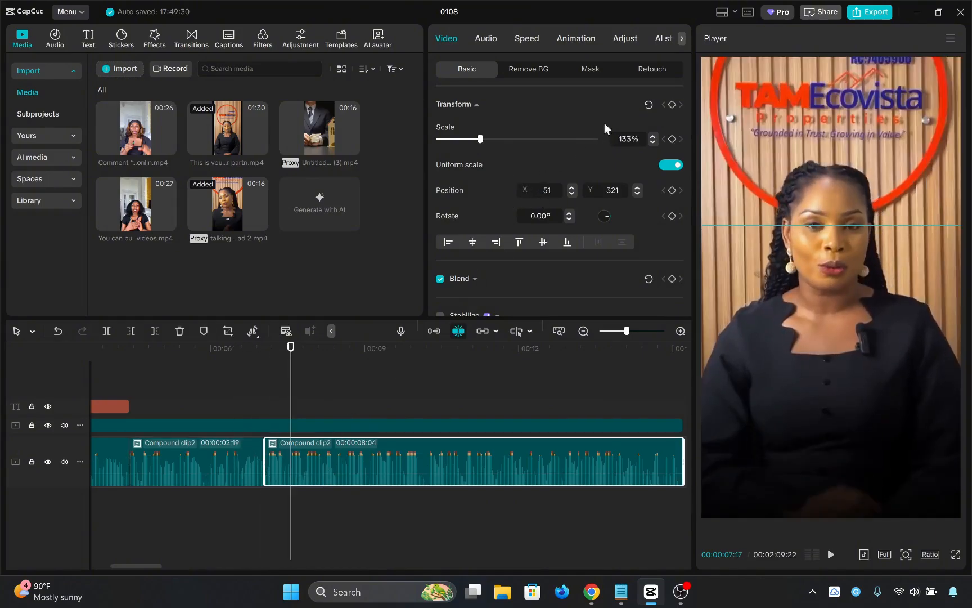
pyautogui.click(655, 142)
pyautogui.click(655, 141)
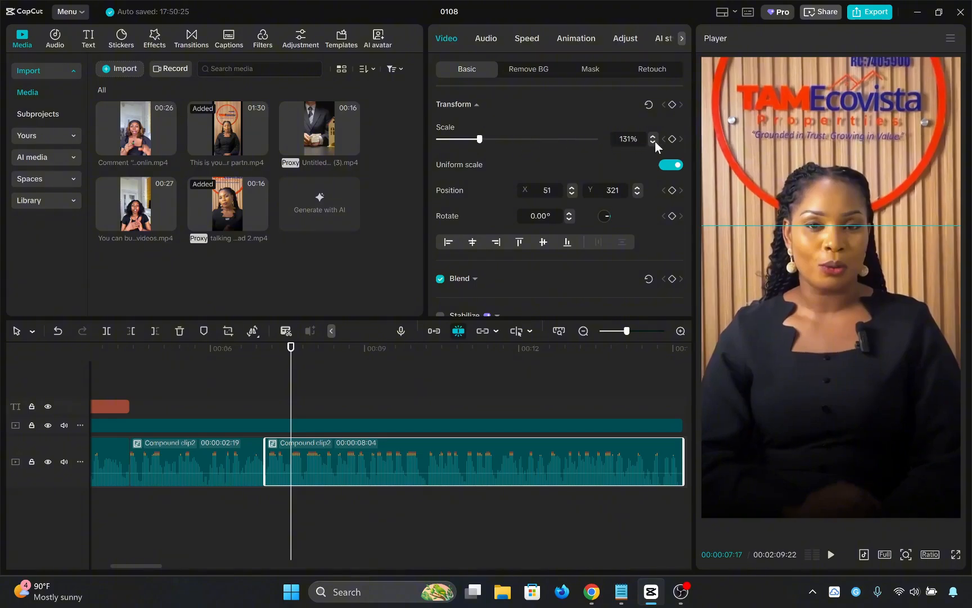
pyautogui.click(655, 141)
pyautogui.click(652, 137)
pyautogui.click(652, 137)
pyautogui.click(653, 136)
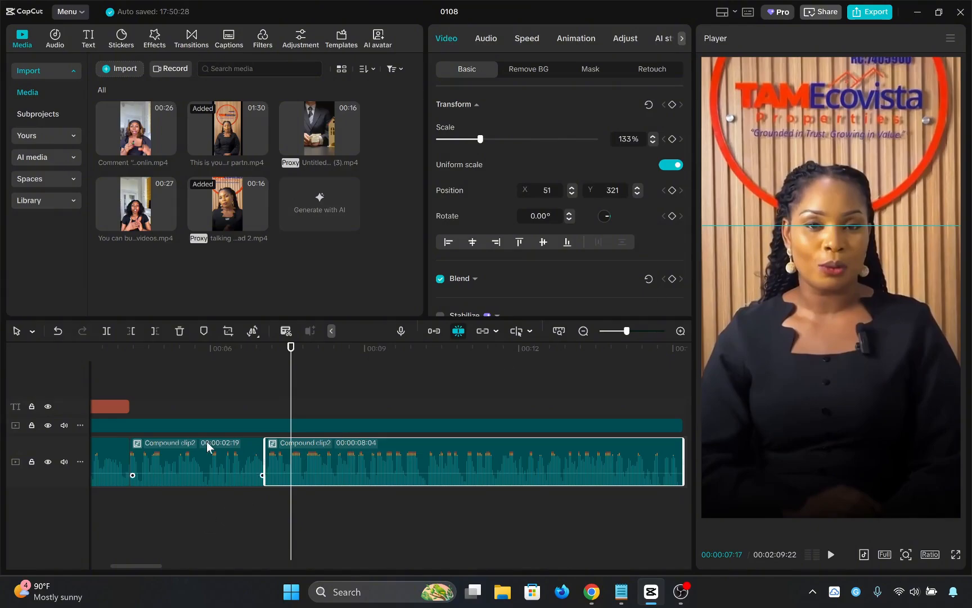
# - Play the last clip from its start at 00:00:07:02 to about 00:00:09:18 and replay it, examining where the next phrase breaks
pyautogui.click(238, 385)
pyautogui.moveTo(238, 385); pyautogui.dragTo(263, 405)
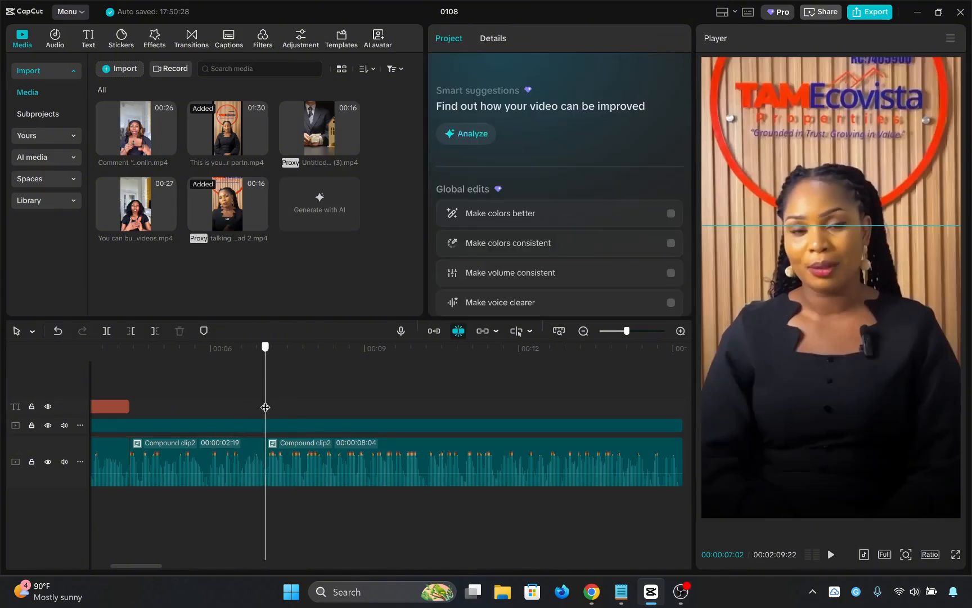
pyautogui.press('space')
pyautogui.scroll(-3, 388, 417)
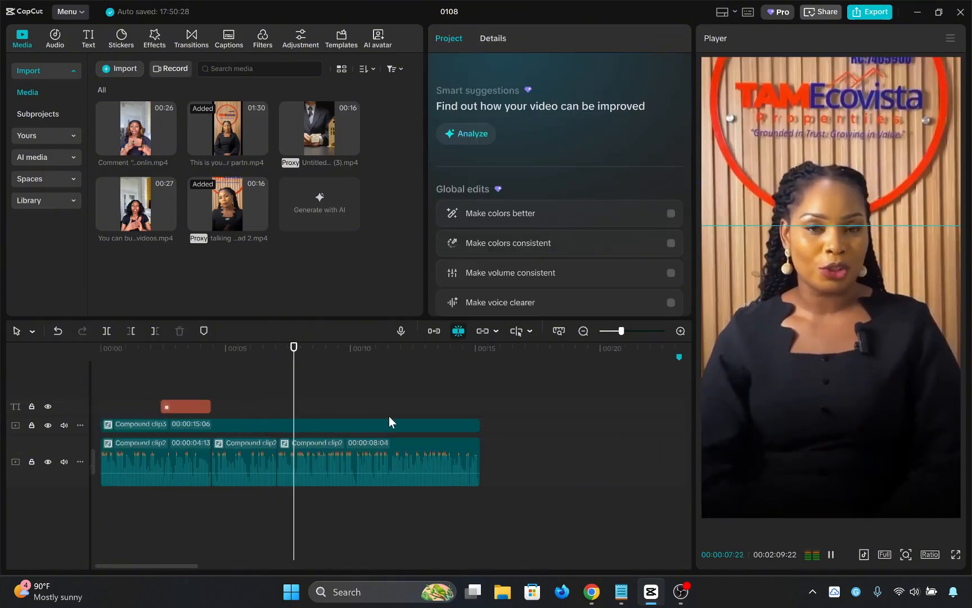
pyautogui.scroll(4, 390, 420)
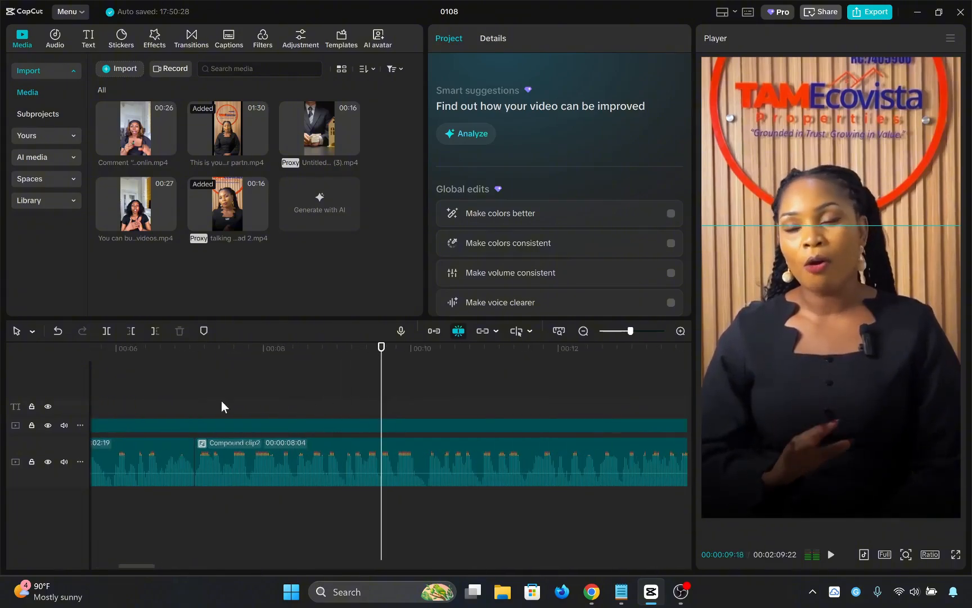
pyautogui.click(197, 405)
pyautogui.press('space')
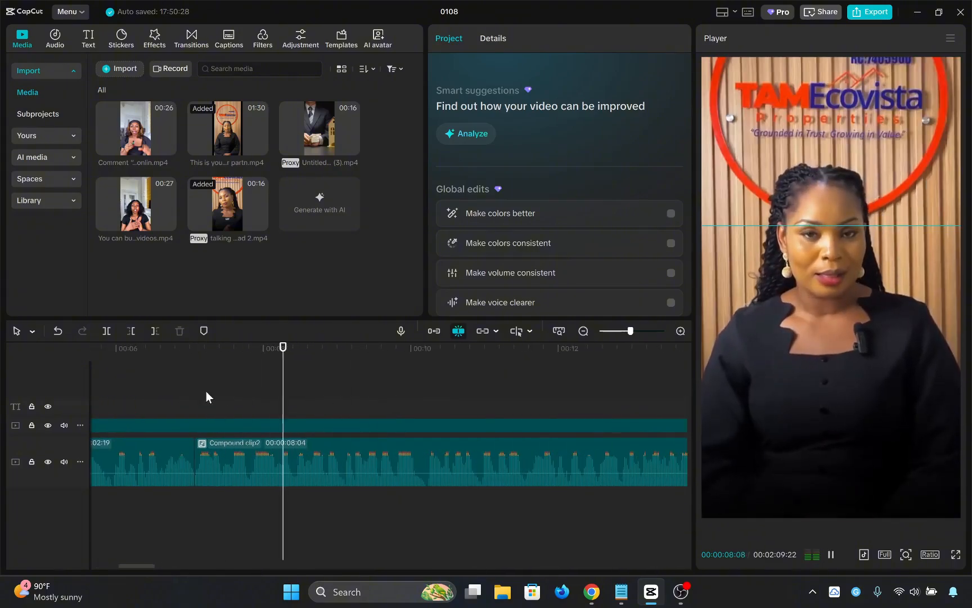
pyautogui.press('space')
pyautogui.hscroll(5, 545, 408)
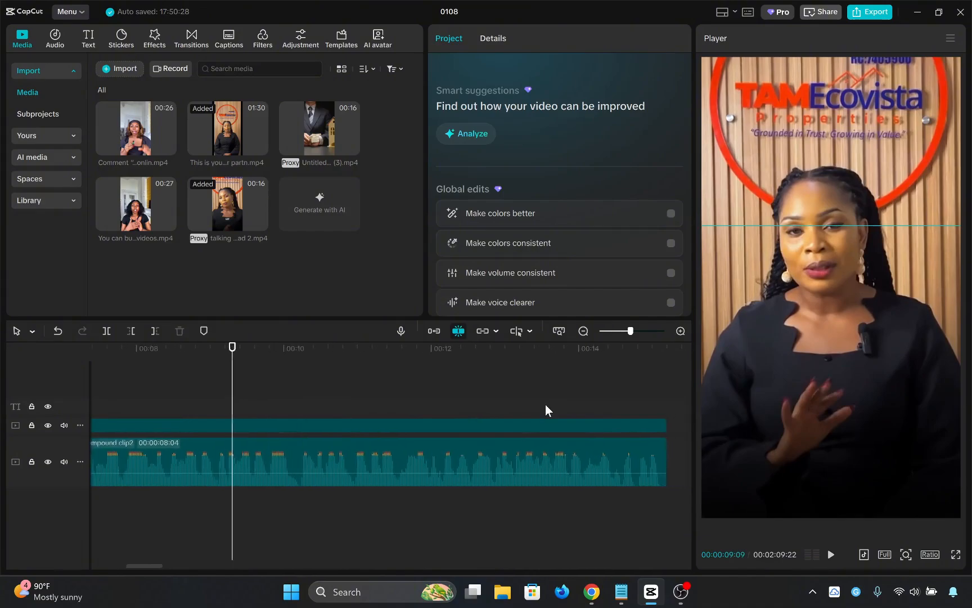
pyautogui.hscroll(-5, 531, 403)
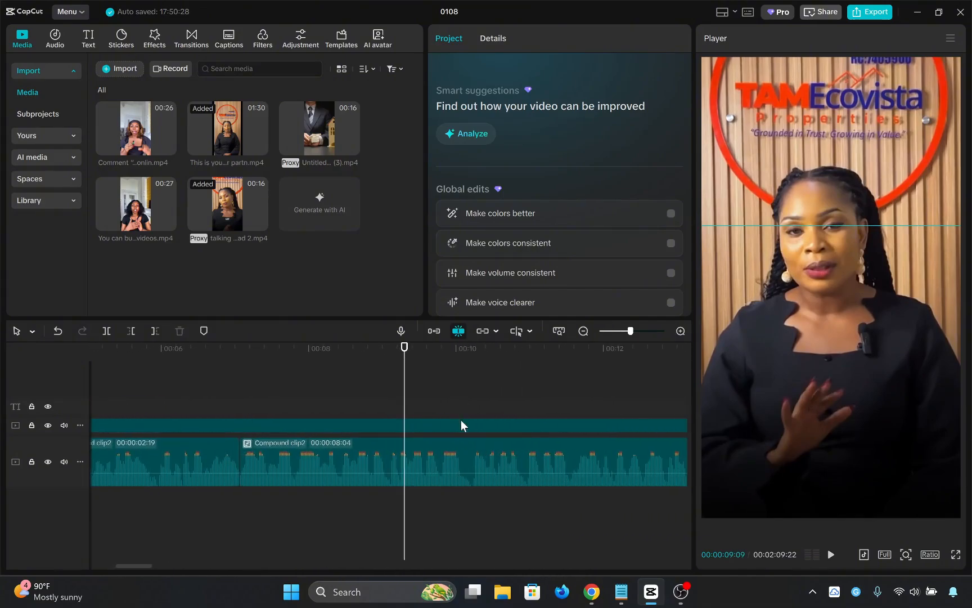
# - Replay around the phrase break in the last clip and split it at 00:00:09:07
pyautogui.press('space')
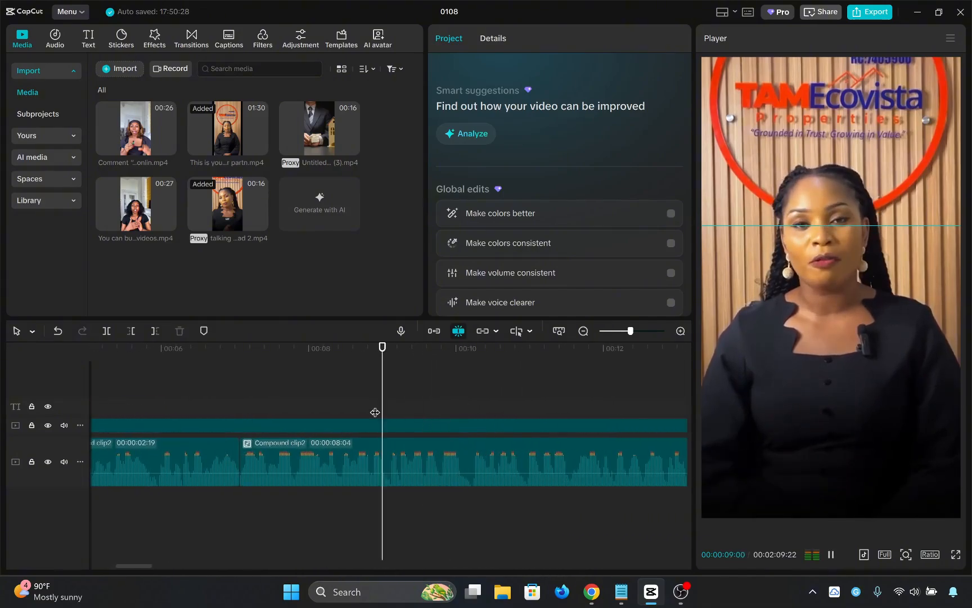
pyautogui.scroll(2, 386, 413)
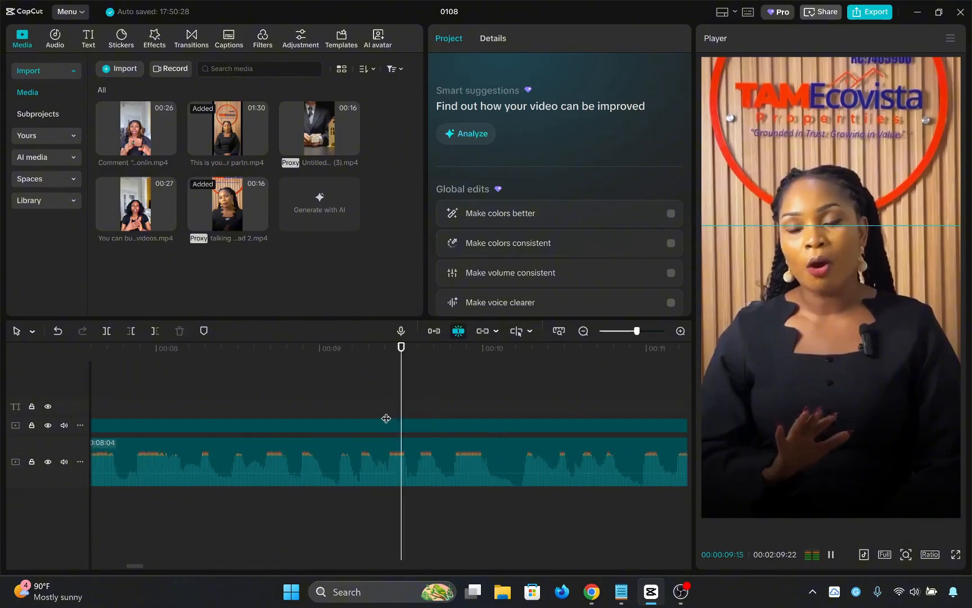
pyautogui.click(327, 409)
pyautogui.click(205, 408)
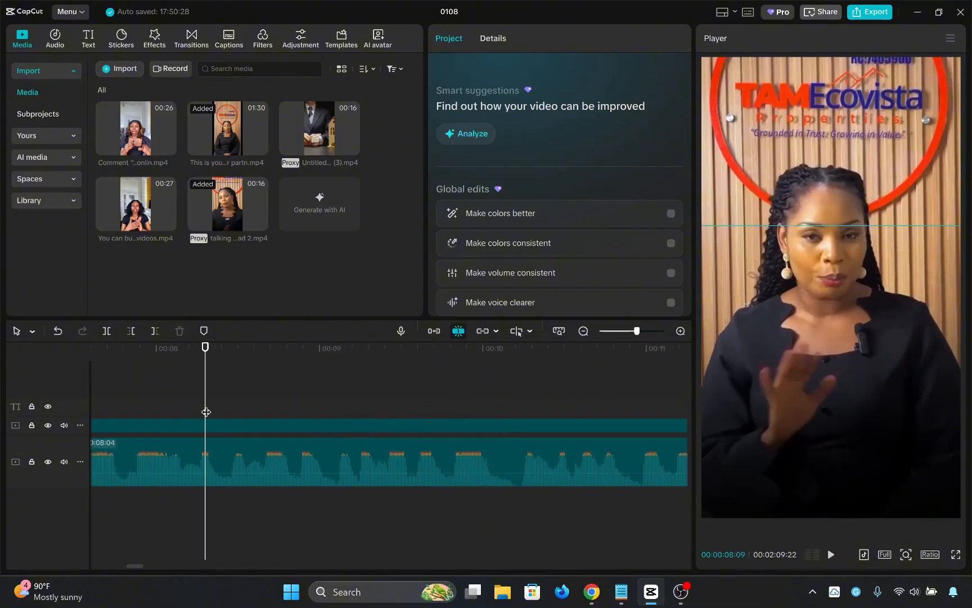
pyautogui.click(262, 405)
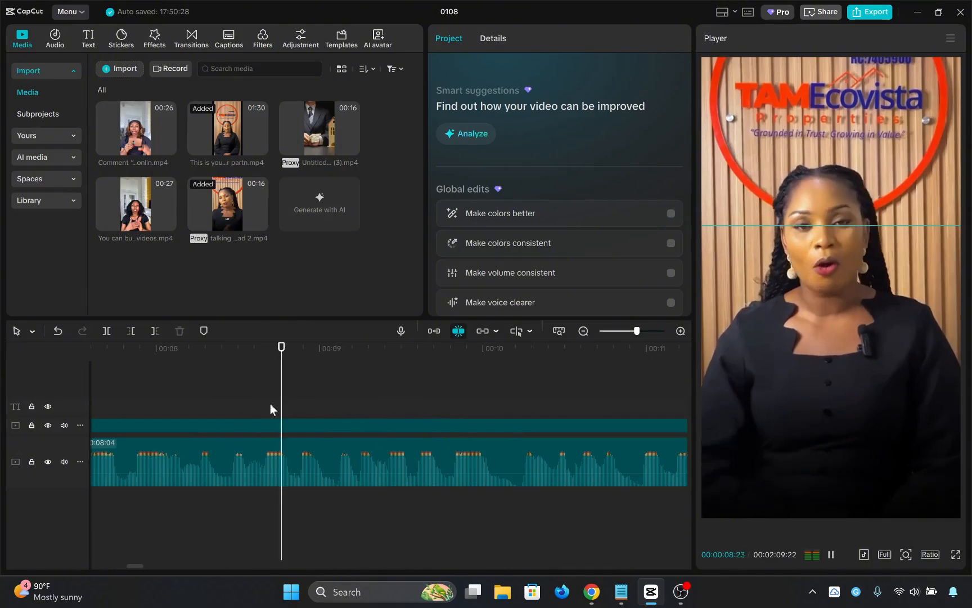
pyautogui.click(359, 408)
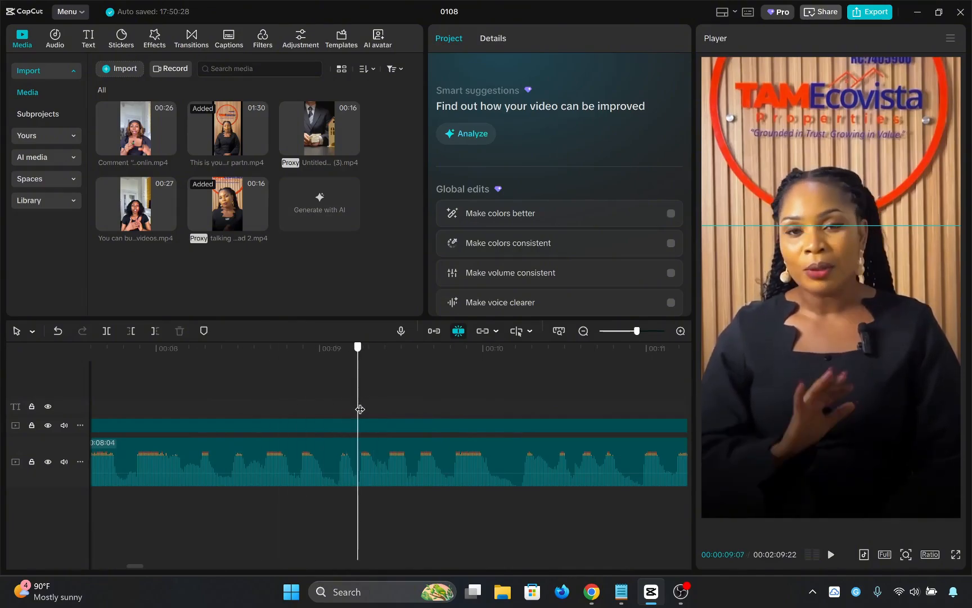
pyautogui.scroll(1, 360, 472)
pyautogui.click(360, 471)
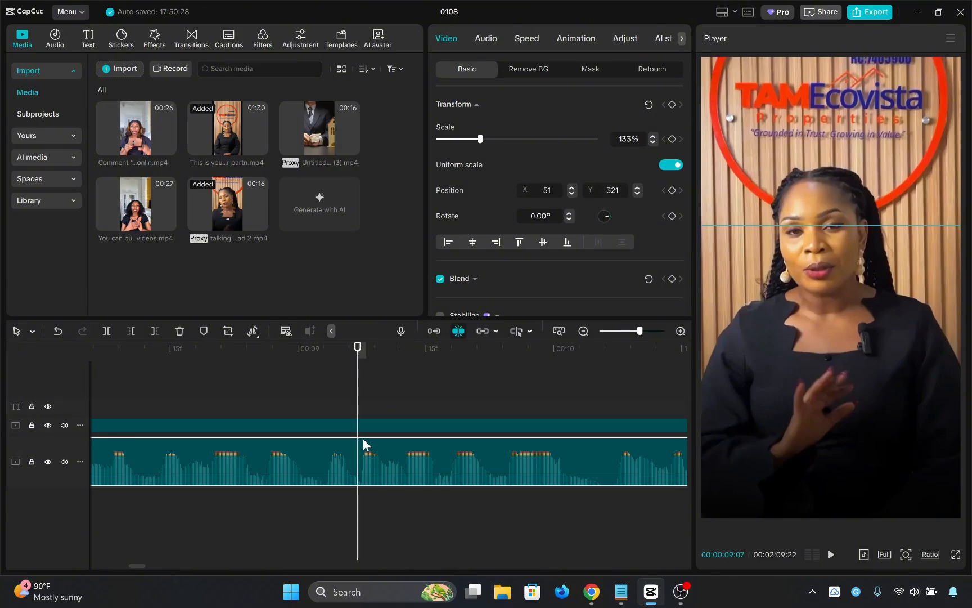
pyautogui.click(362, 471)
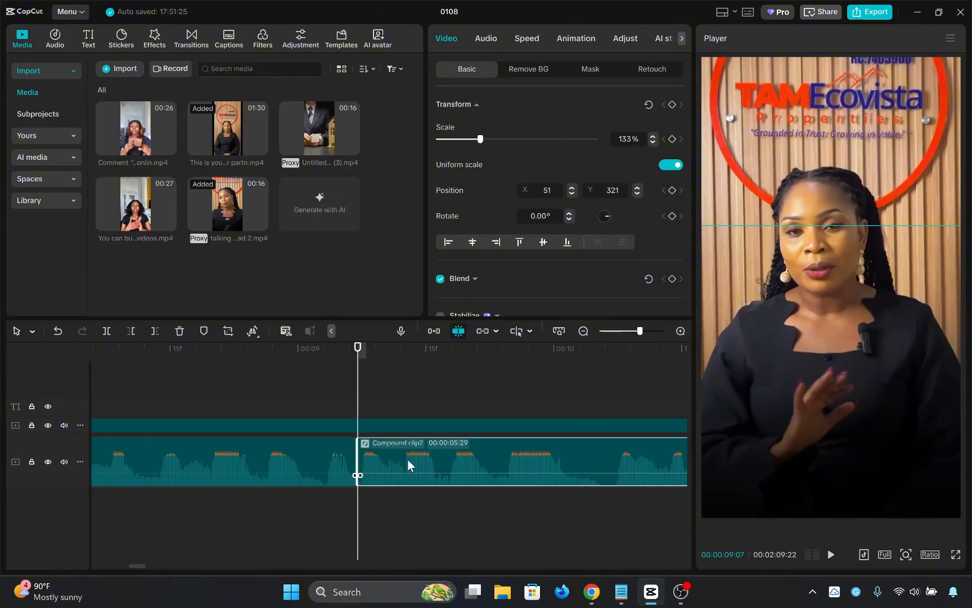
# - Play the example clip talking head 2.mp4 from 00:01:54:09 to about 00:02:08:08, examining its zoom changes
pyautogui.scroll(-3, 445, 458)
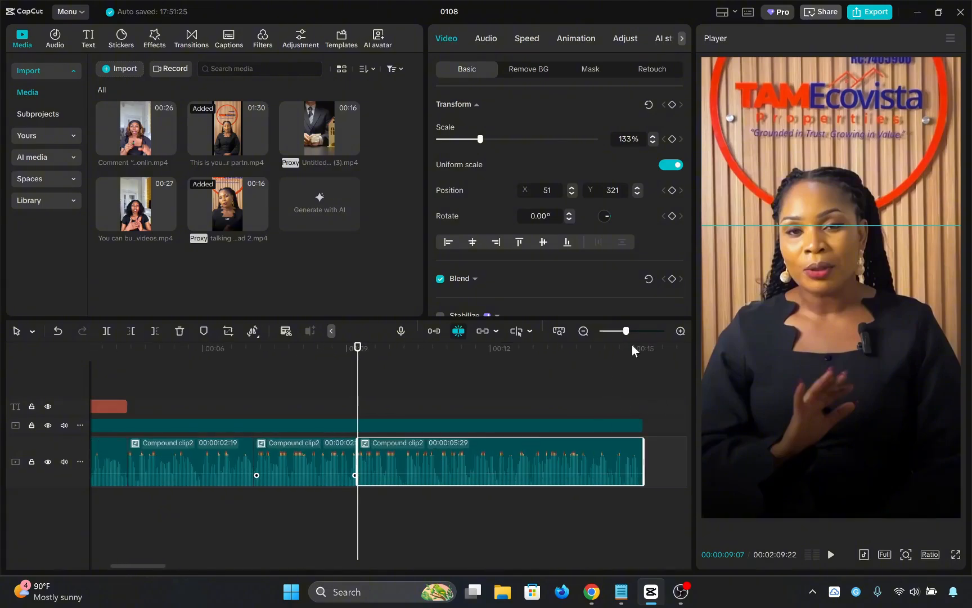
pyautogui.click(559, 330)
pyautogui.click(517, 382)
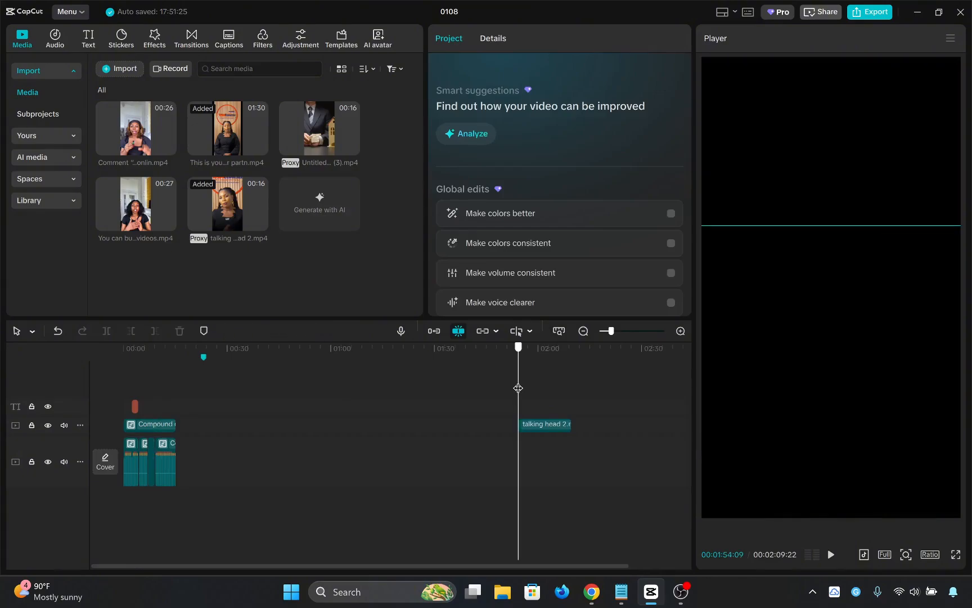
pyautogui.press('space')
pyautogui.scroll(3, 642, 421)
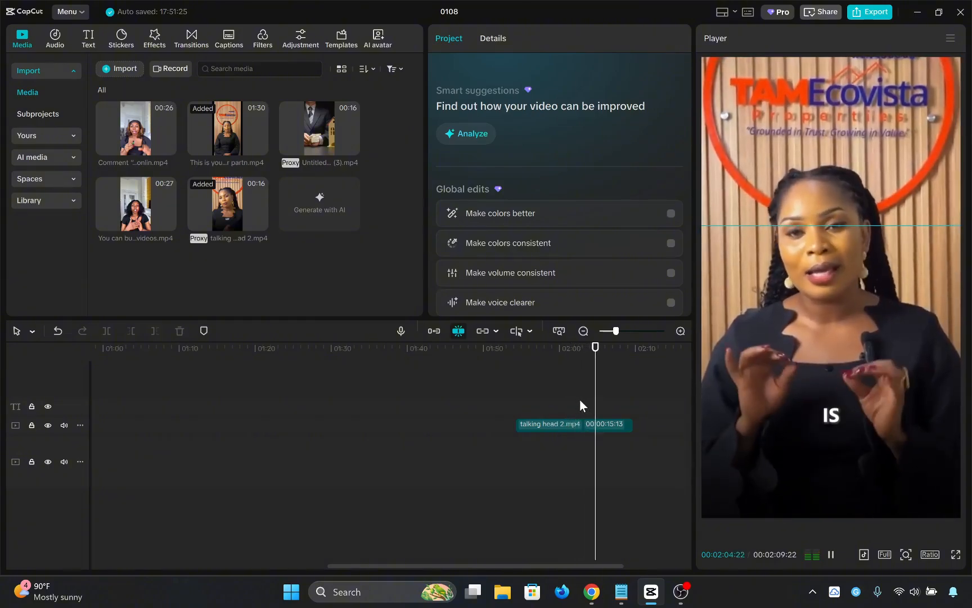
pyautogui.scroll(3, 625, 431)
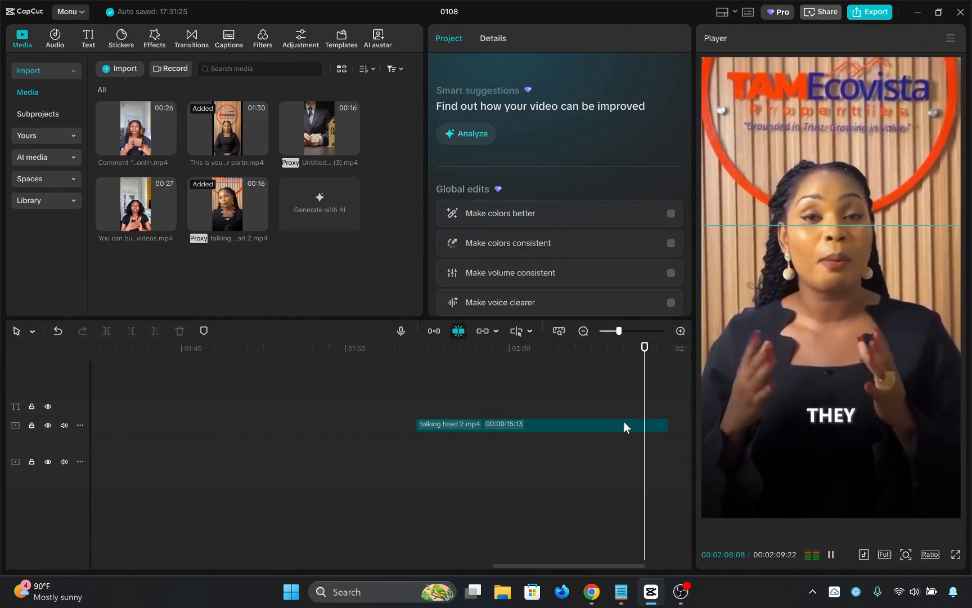
pyautogui.press('space')
# - Return to the edit and play the last clip from its start at 00:00:09:07 to about 00:00:14:13
pyautogui.click(544, 409)
pyautogui.moveTo(516, 403); pyautogui.dragTo(22, 430)
pyautogui.click(240, 407)
pyautogui.press('space')
pyautogui.scroll(3, 281, 407)
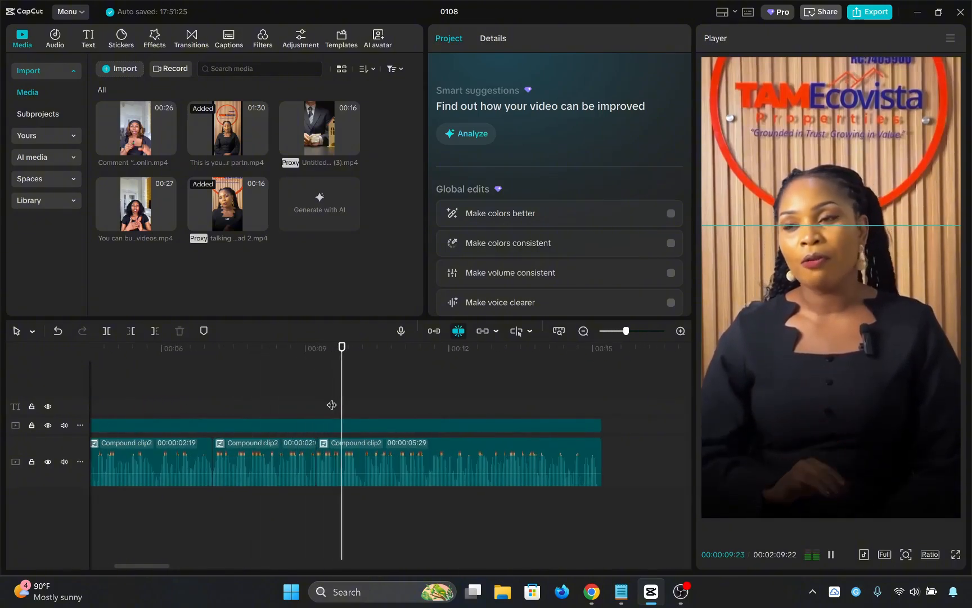
pyautogui.moveTo(332, 404)
pyautogui.mouseDown()
pyautogui.moveTo(315, 407)
pyautogui.moveTo(317, 416)
pyautogui.mouseUp()
pyautogui.press('space')
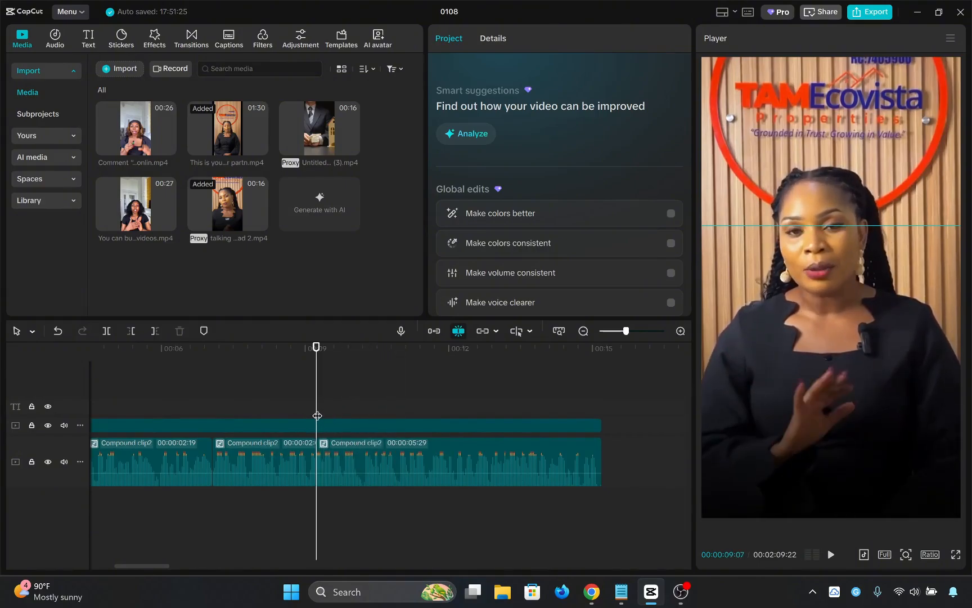
pyautogui.press('space')
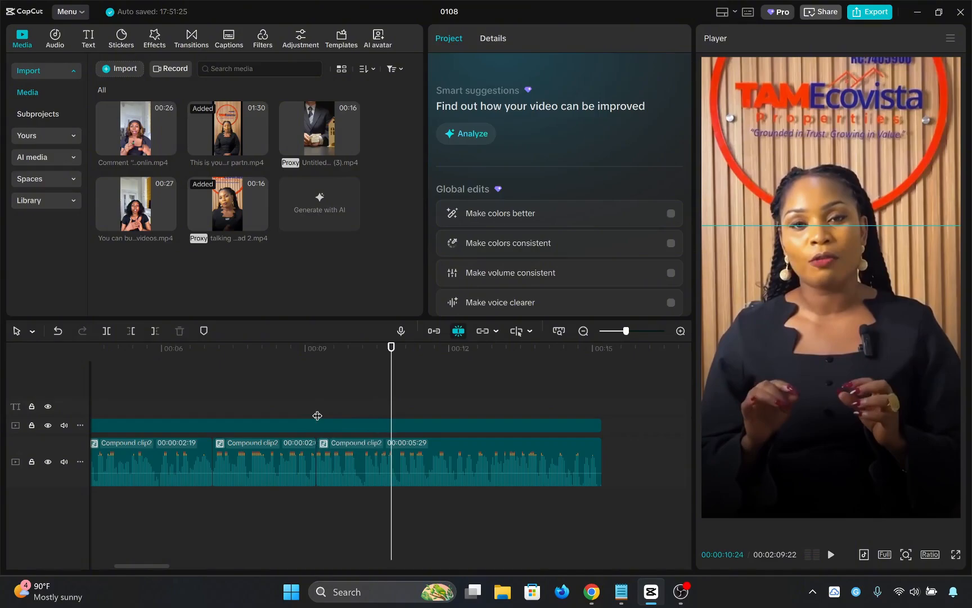
pyautogui.press('space')
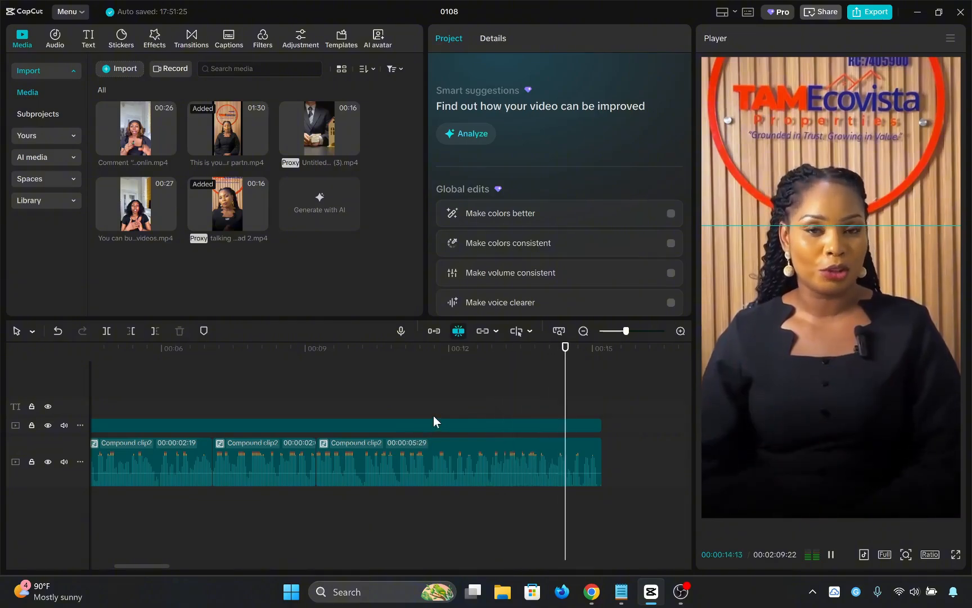
# - Replay the preceding clip from 00:00:07:02, then select the last clip and add a Scale keyframe at its start, 00:00:09:07
pyautogui.click(353, 418)
pyautogui.moveTo(353, 418); pyautogui.dragTo(212, 422)
pyautogui.press('space')
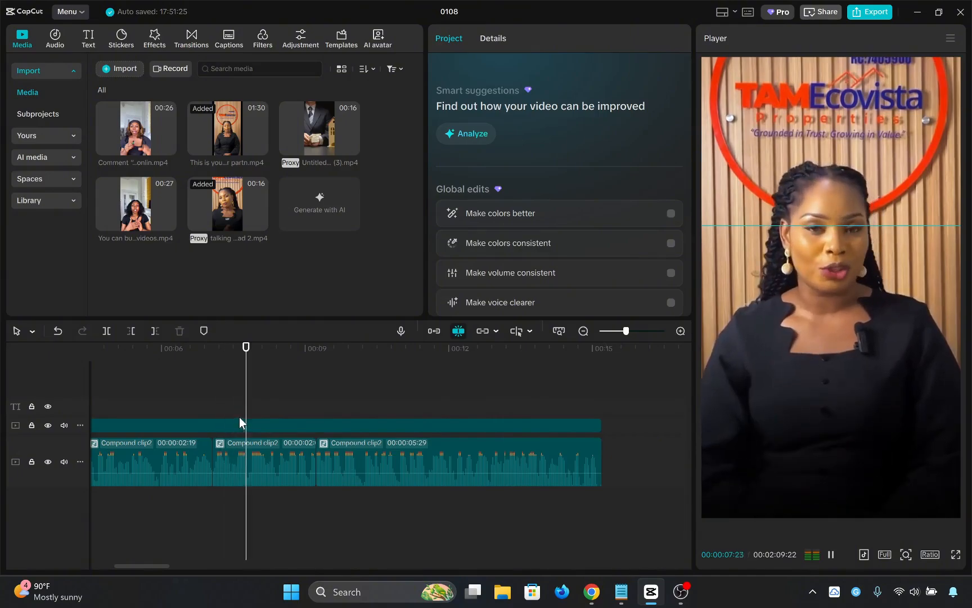
pyautogui.click(317, 417)
pyautogui.click(428, 462)
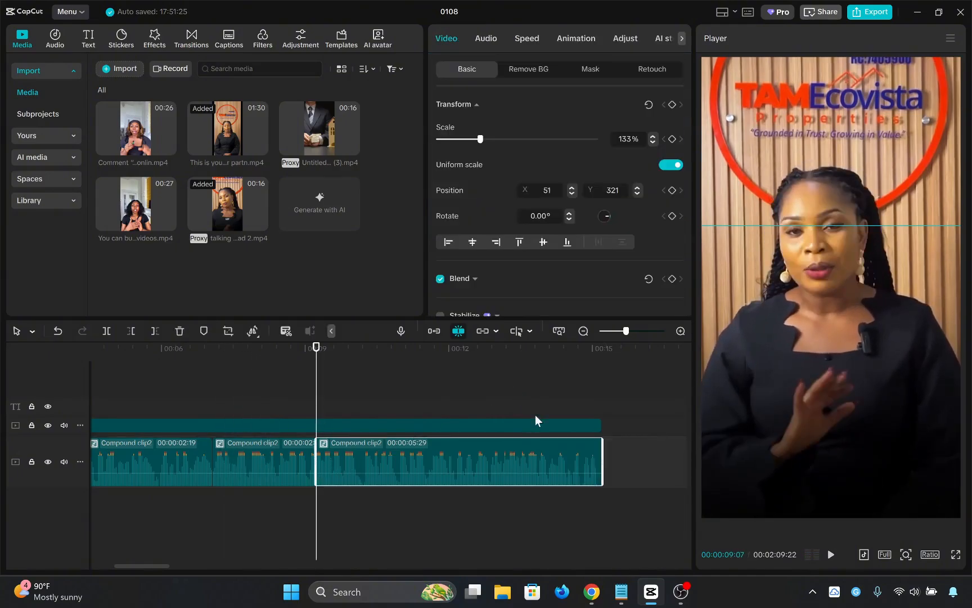
pyautogui.click(672, 139)
# - Play the last clip from about 00:00:09:24 to 00:00:13:03 and replay its latter part, examining where the next phrase breaks
pyautogui.moveTo(319, 405); pyautogui.dragTo(351, 402)
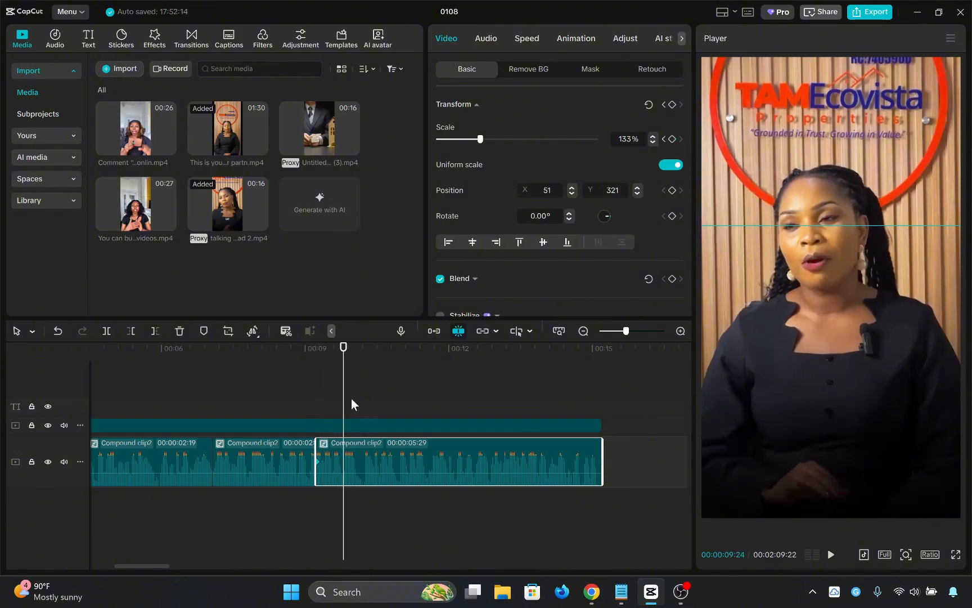
pyautogui.press('space')
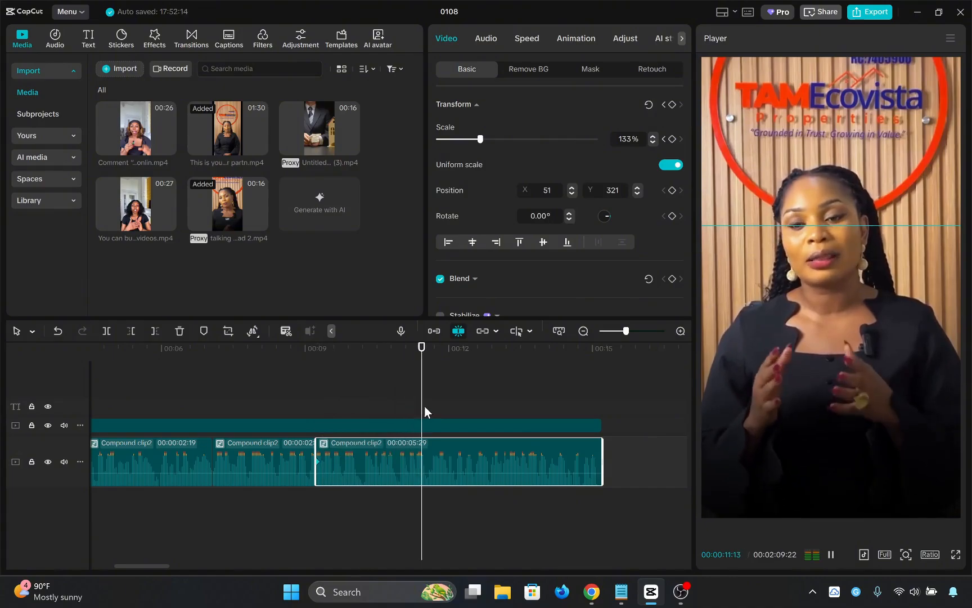
pyautogui.press('space')
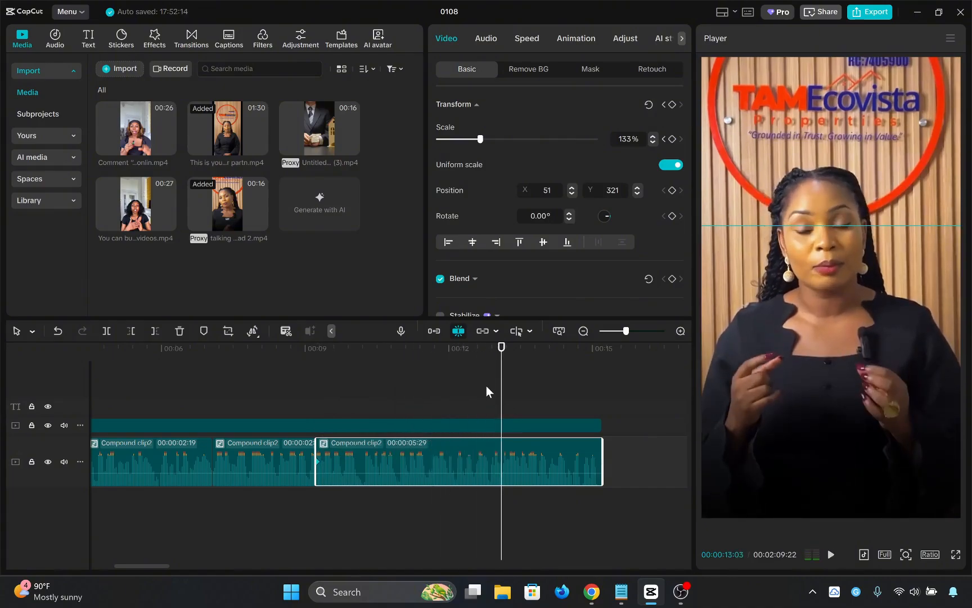
pyautogui.click(434, 390)
pyautogui.press('space')
pyautogui.press('space')
pyautogui.scroll(2, 499, 426)
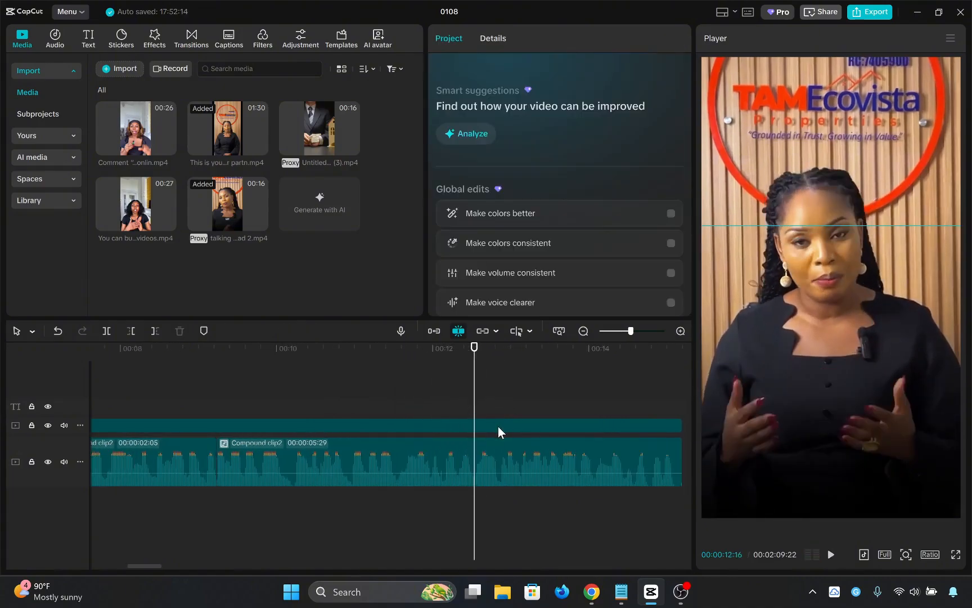
pyautogui.scroll(2, 498, 426)
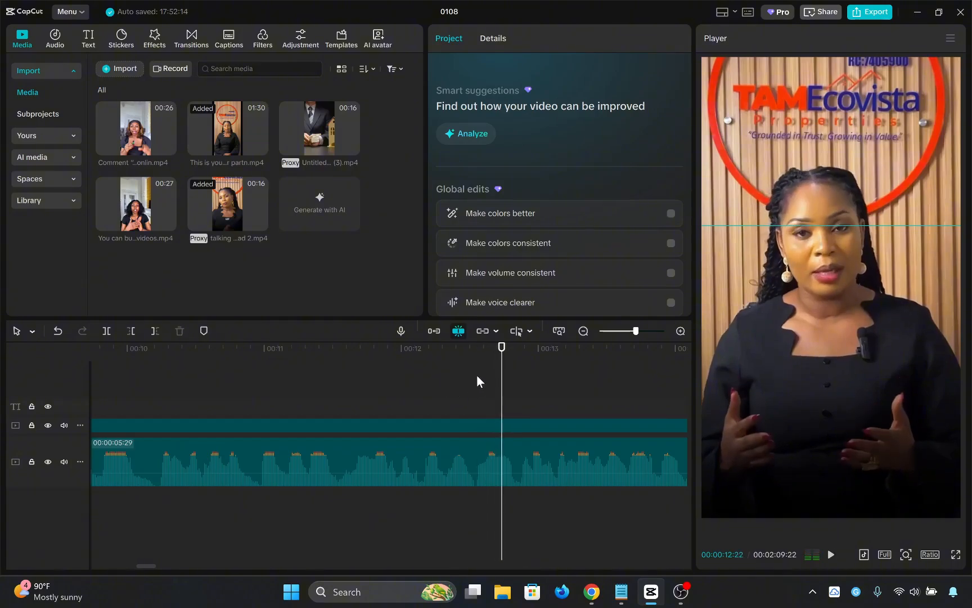
# - Replay around the phrase break near 00:00:12:15 and try splitting the last clip at 00:00:12:16
pyautogui.moveTo(476, 376)
pyautogui.mouseDown()
pyautogui.moveTo(452, 384)
pyautogui.moveTo(469, 386)
pyautogui.mouseUp()
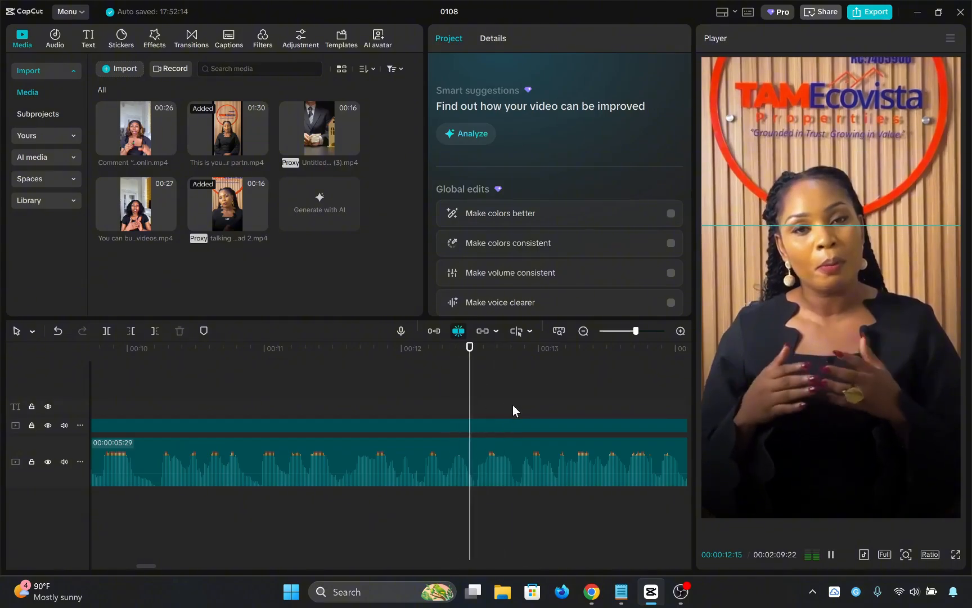
pyautogui.press('space')
pyautogui.press('space')
pyautogui.click(469, 400)
pyautogui.press('space')
pyautogui.press('space')
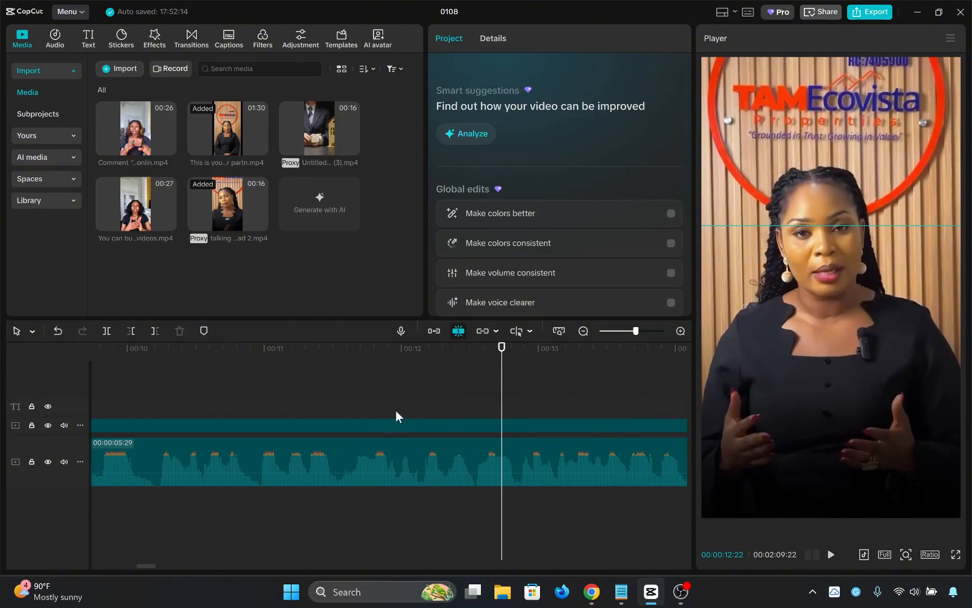
pyautogui.click(411, 391)
pyautogui.press('space')
pyautogui.press('space')
pyautogui.click(468, 400)
pyautogui.keyDown('ctrl'); pyautogui.scroll(3, 488, 419); pyautogui.keyUp('ctrl')
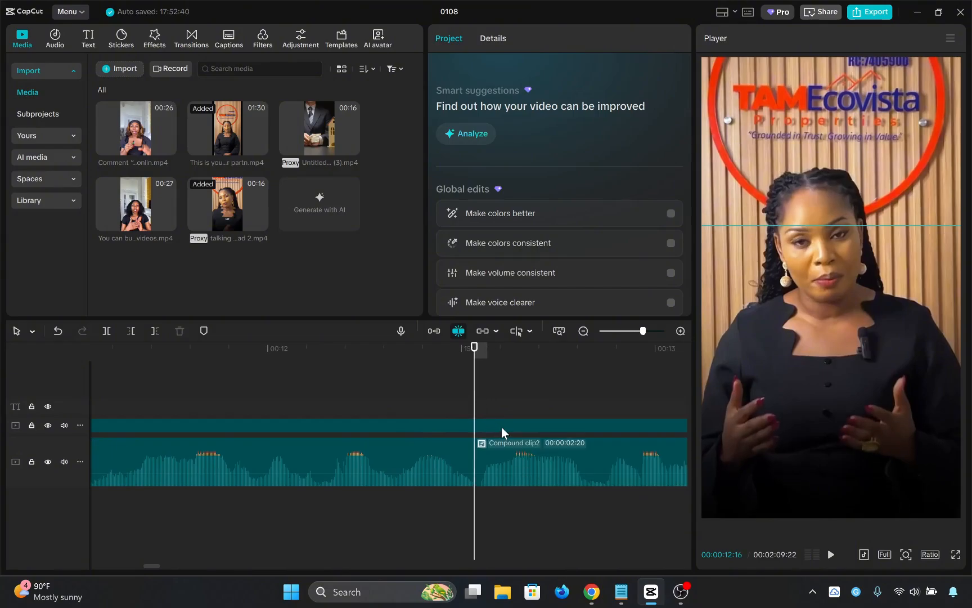
pyautogui.keyDown('ctrl'); pyautogui.scroll(-2, 514, 438); pyautogui.keyUp('ctrl')
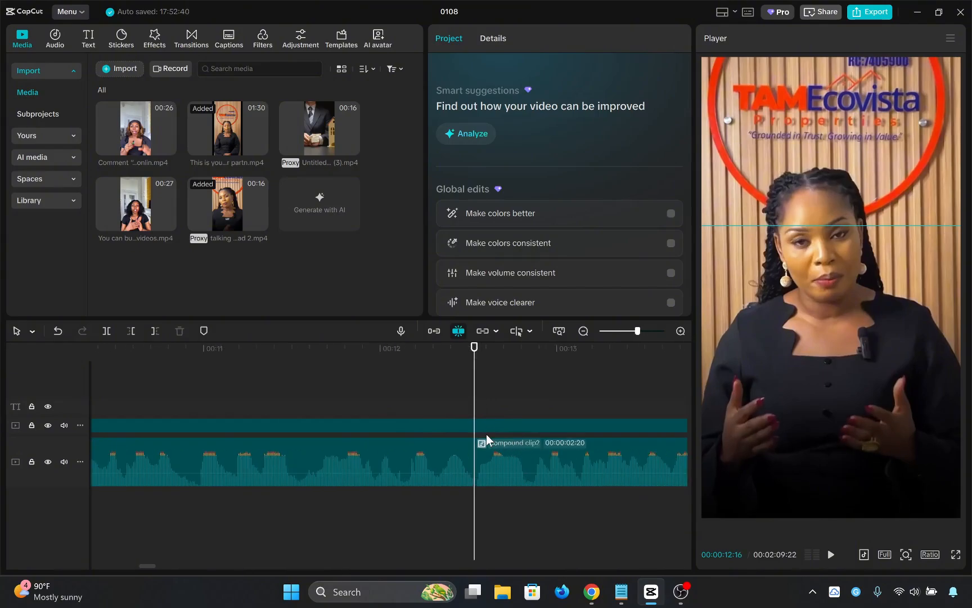
pyautogui.keyDown('ctrl'); pyautogui.scroll(-1, 486, 434); pyautogui.keyUp('ctrl')
pyautogui.keyDown('ctrl'); pyautogui.scroll(-1, 486, 433); pyautogui.keyUp('ctrl')
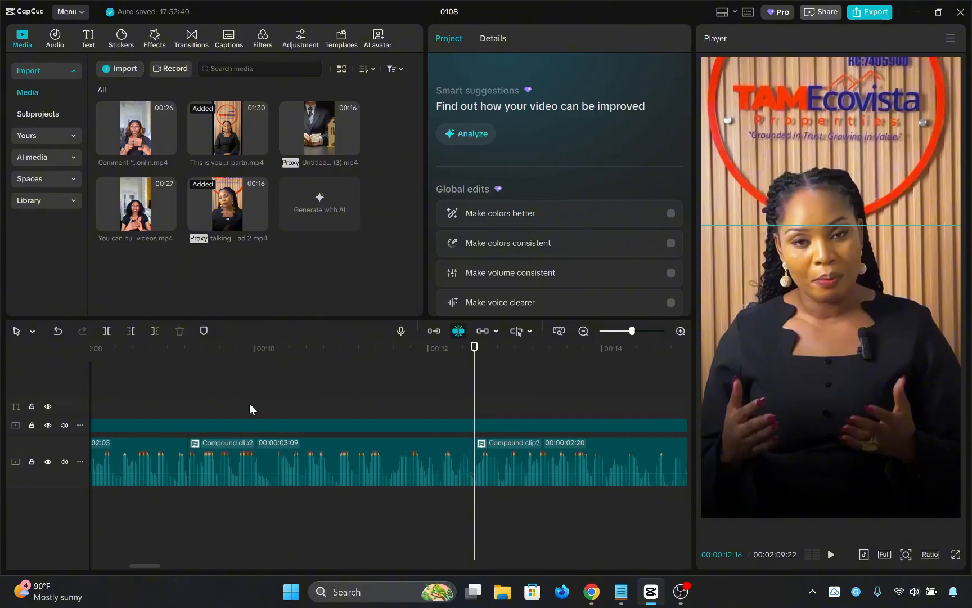
# - Try raising the scale to 156% on the keyframe at 00:00:09:07, at the start of the clip before the last one
pyautogui.moveTo(212, 380); pyautogui.dragTo(187, 379)
pyautogui.click(226, 466)
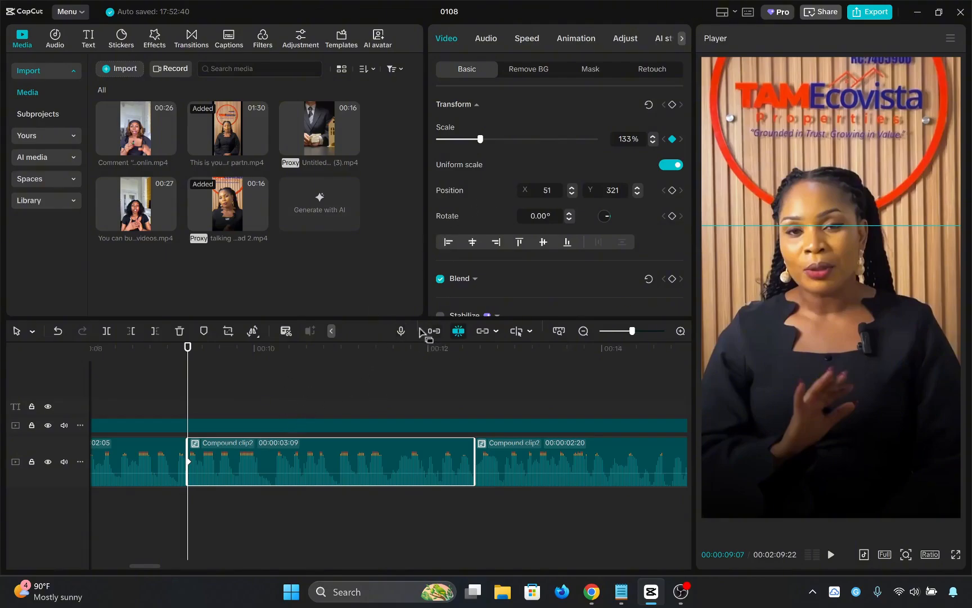
pyautogui.moveTo(480, 139); pyautogui.dragTo(487, 142)
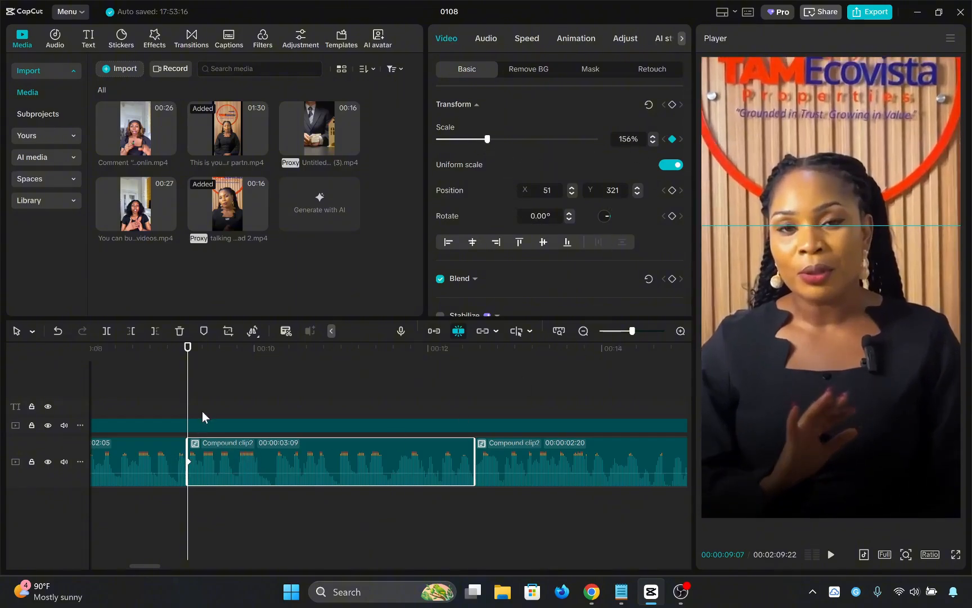
# - Try adding a second Scale keyframe of 100% at 00:00:10:24 in the same clip for a gradual zoom-out
pyautogui.moveTo(190, 393); pyautogui.dragTo(326, 434)
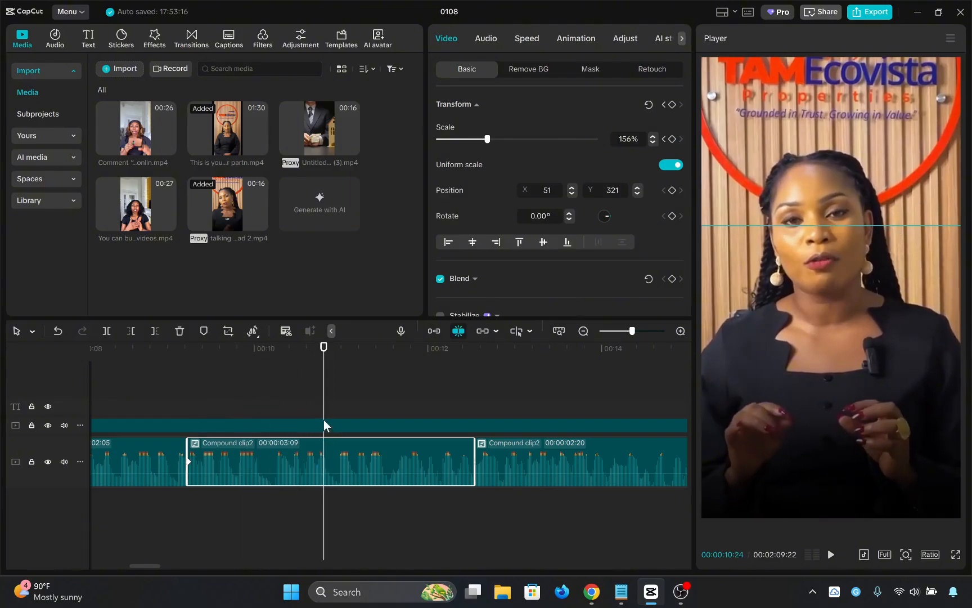
pyautogui.click(672, 139)
pyautogui.click(631, 140)
pyautogui.write('100')
pyautogui.press('Return')
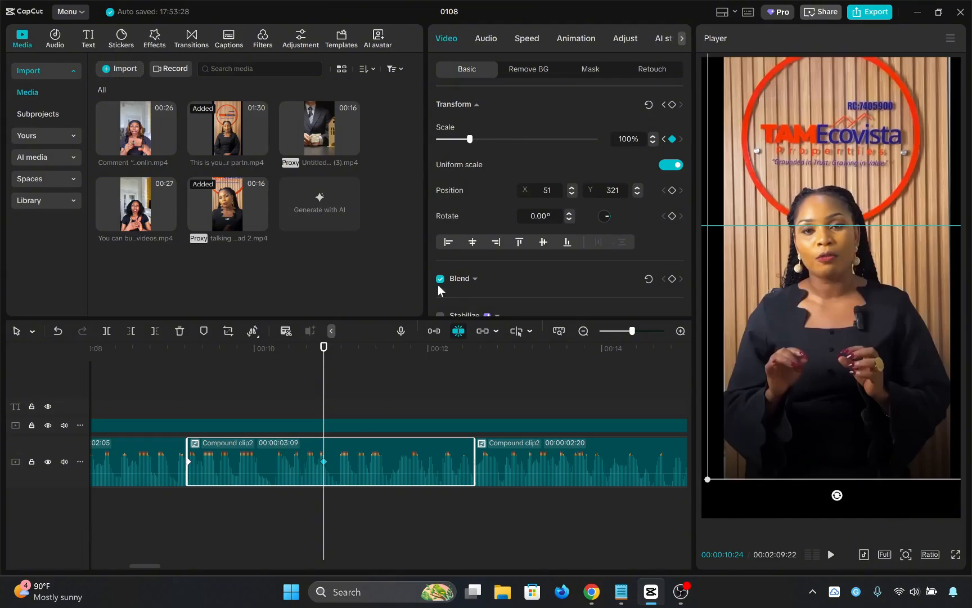
# - Play the zoom-out from 00:00:09:07 to 00:00:10:29, then undo its scale changes and the split at 00:00:12:16
pyautogui.moveTo(323, 361); pyautogui.dragTo(189, 396)
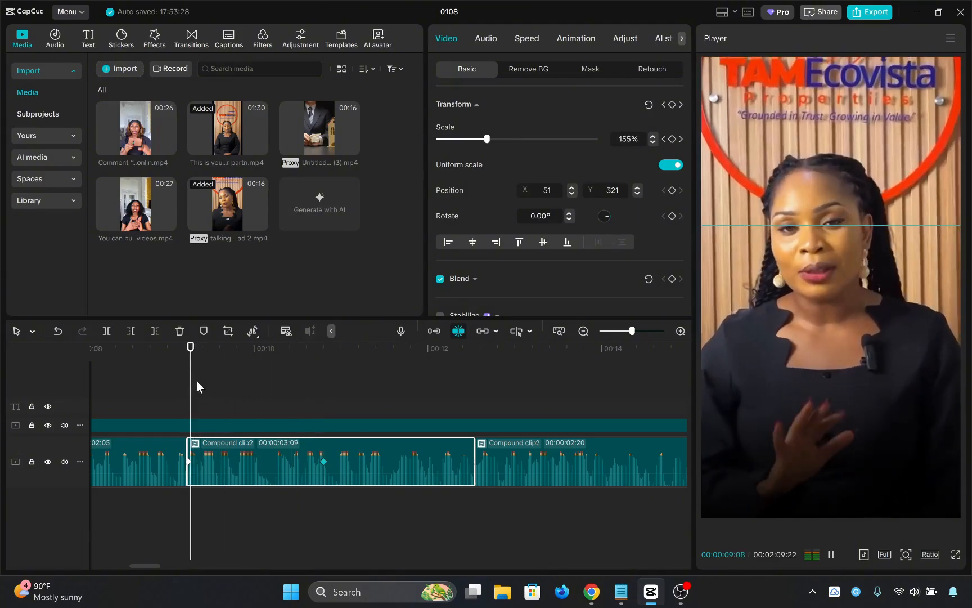
pyautogui.press('space')
pyautogui.press('space')
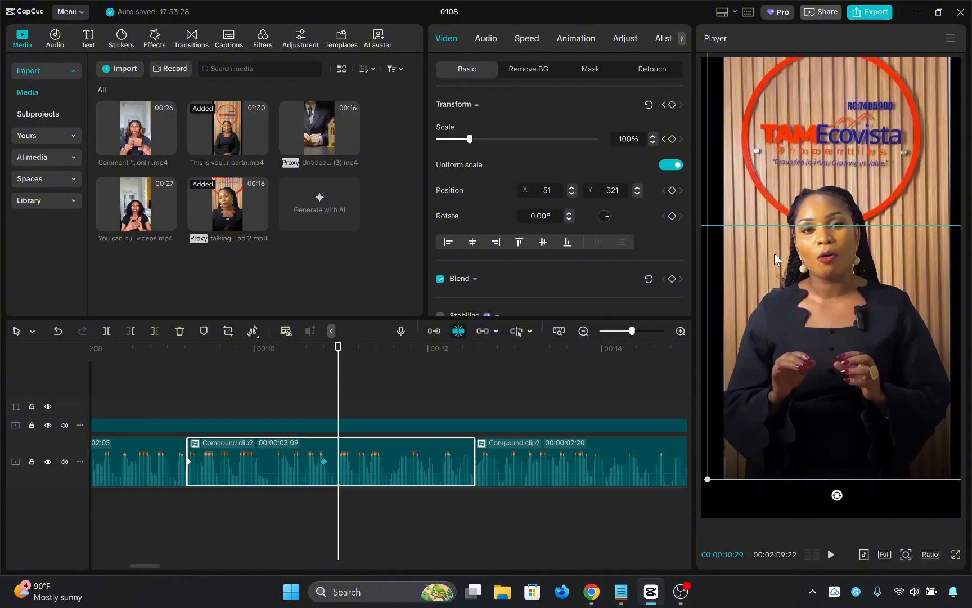
pyautogui.hotkey('ctrl', 'z')
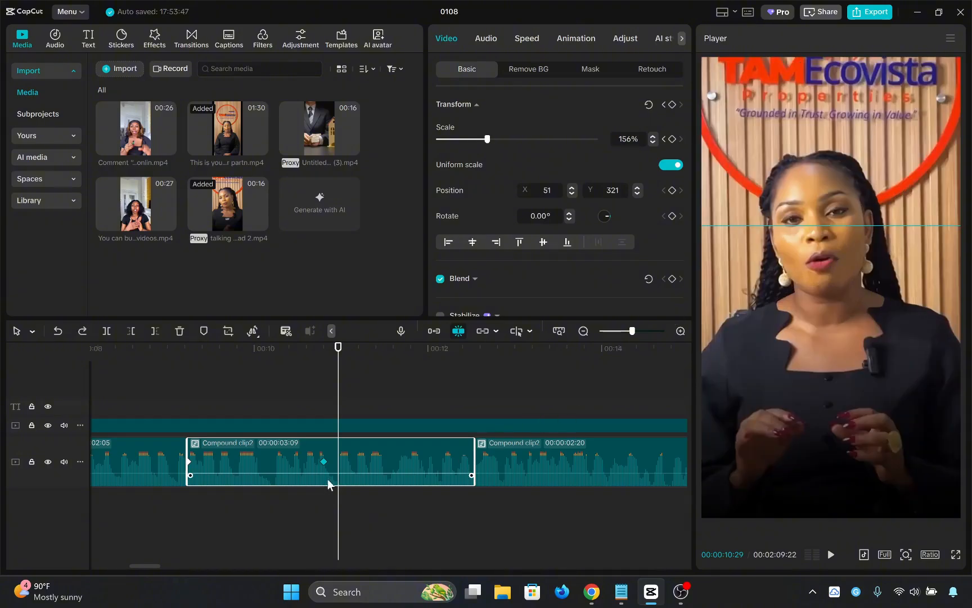
pyautogui.hotkey('ctrl', 'z')
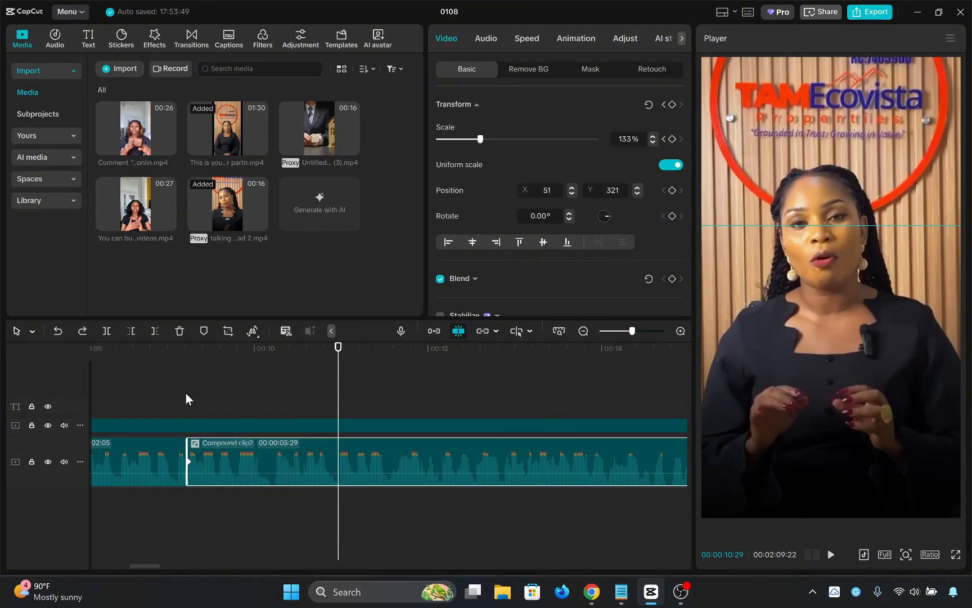
# - Restore the split at 00:00:12:16 and add a 163% Scale keyframe at 00:00:12:09 in the clip starting at 00:00:09:07
pyautogui.hotkey('ctrl', 'shift', 'z')
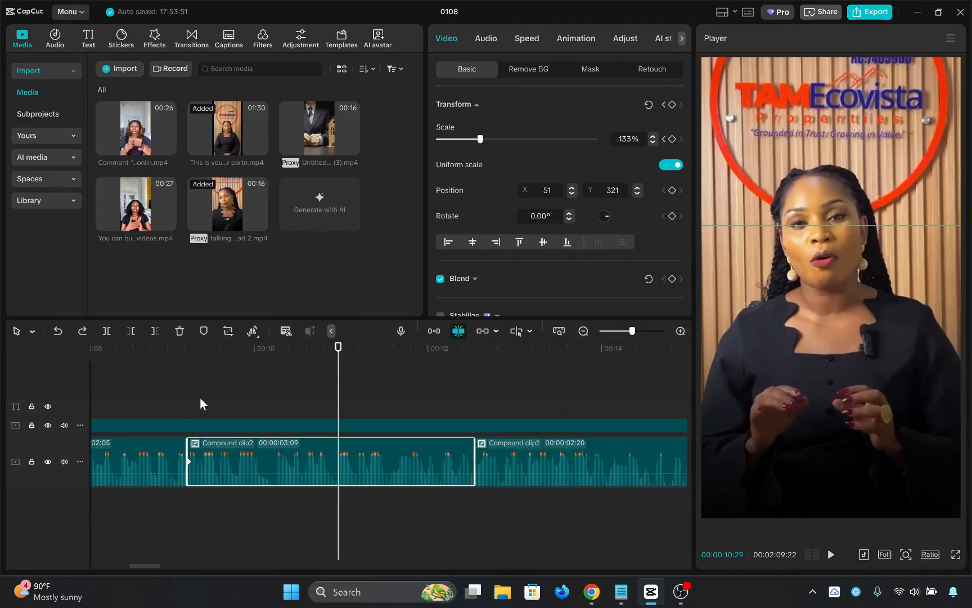
pyautogui.moveTo(199, 395); pyautogui.dragTo(189, 420)
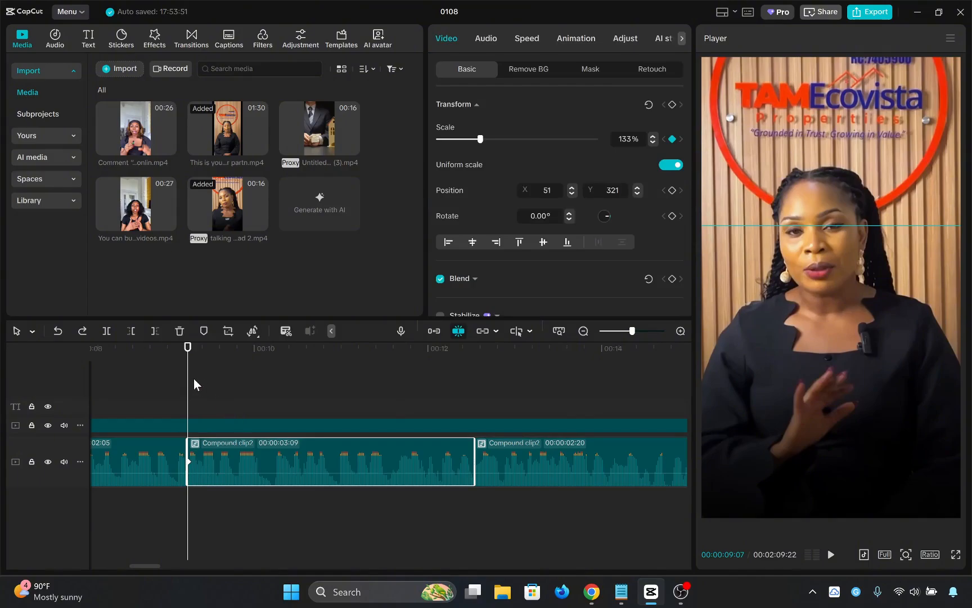
pyautogui.moveTo(192, 384); pyautogui.dragTo(455, 460)
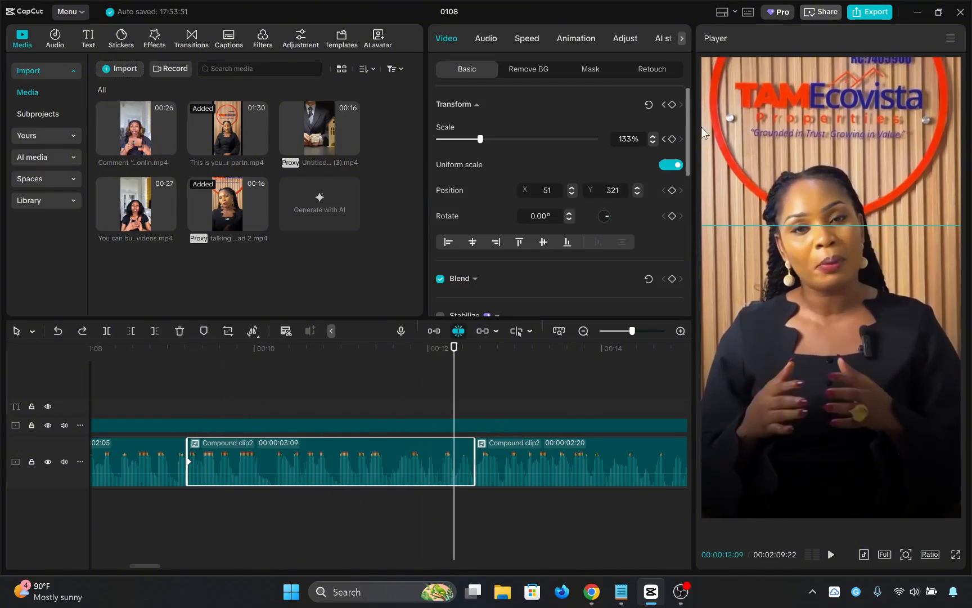
pyautogui.click(672, 139)
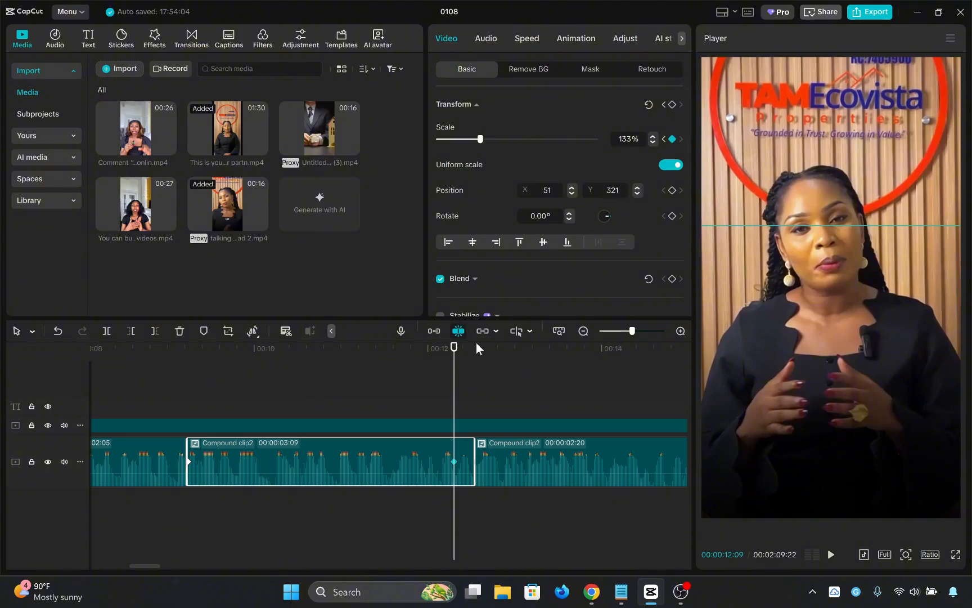
pyautogui.moveTo(478, 144); pyautogui.dragTo(489, 149)
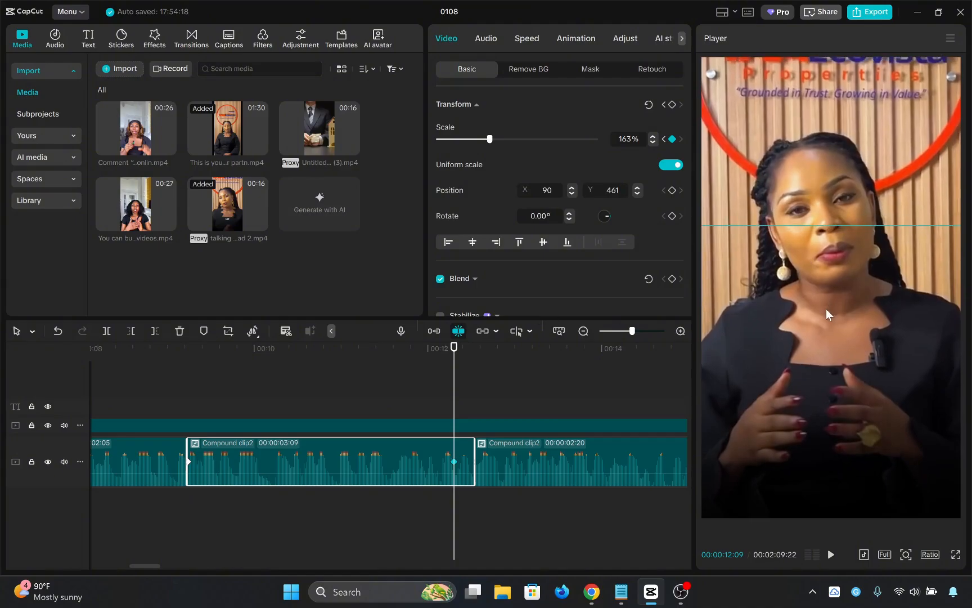
# - Reposition the zoomed clip to X 107, Y 276 and add Position keyframes at 00:00:12:09 and 00:00:09:07
pyautogui.moveTo(826, 308)
pyautogui.mouseDown()
pyautogui.moveTo(823, 325)
pyautogui.moveTo(844, 291)
pyautogui.moveTo(777, 209)
pyautogui.moveTo(835, 303)
pyautogui.mouseUp()
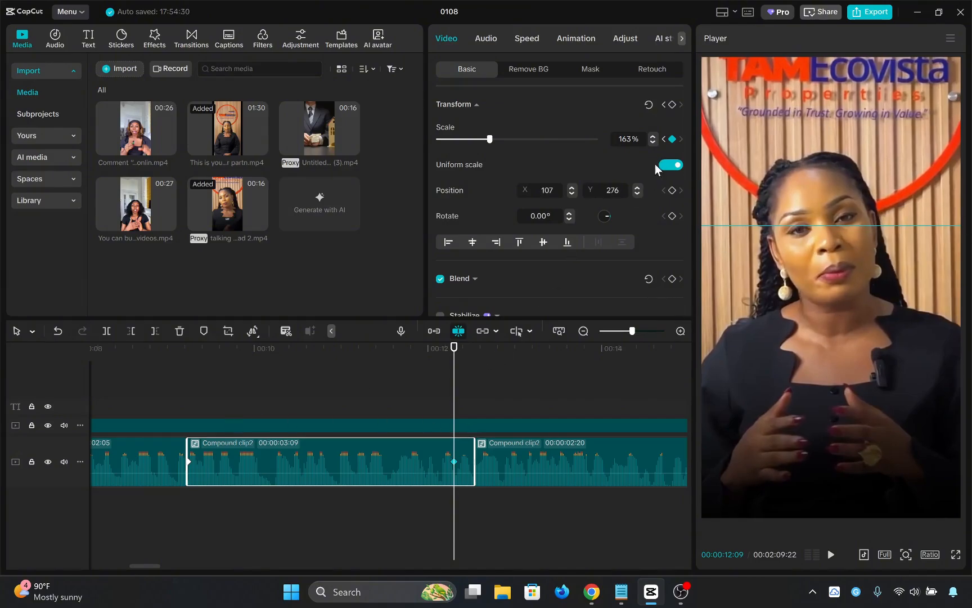
pyautogui.click(673, 191)
pyautogui.moveTo(454, 346); pyautogui.dragTo(187, 367)
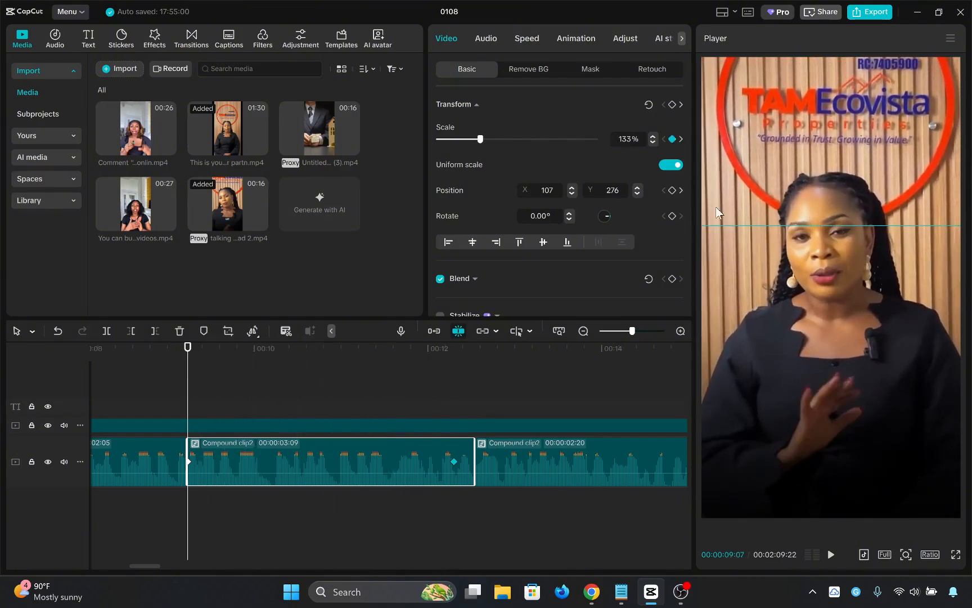
pyautogui.click(673, 189)
# - Move the clip's end keyframe from 00:00:12:09 to 00:00:12:13, closer to the following split
pyautogui.moveTo(186, 396); pyautogui.dragTo(412, 415)
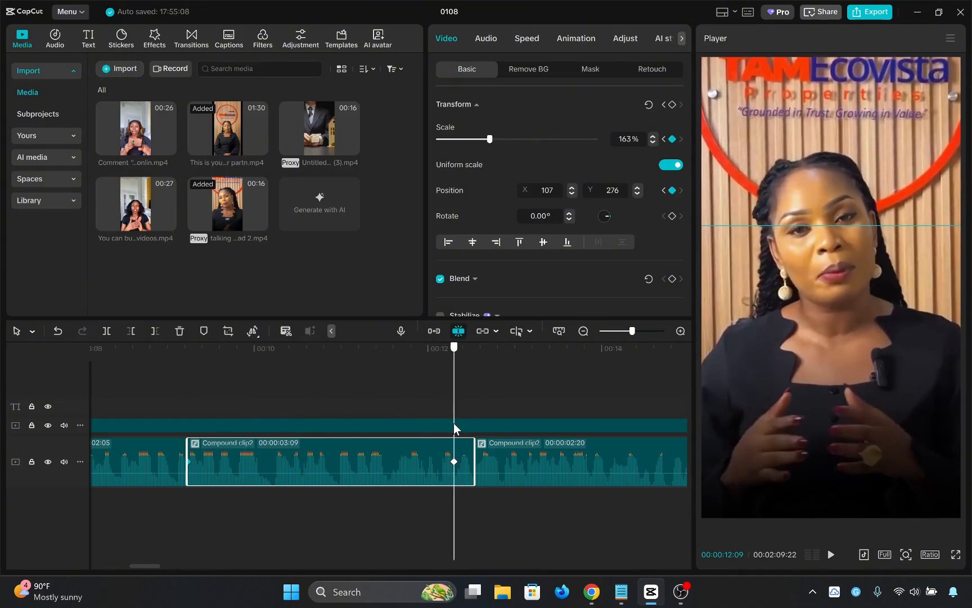
pyautogui.click(454, 461)
pyautogui.moveTo(458, 462); pyautogui.dragTo(465, 461)
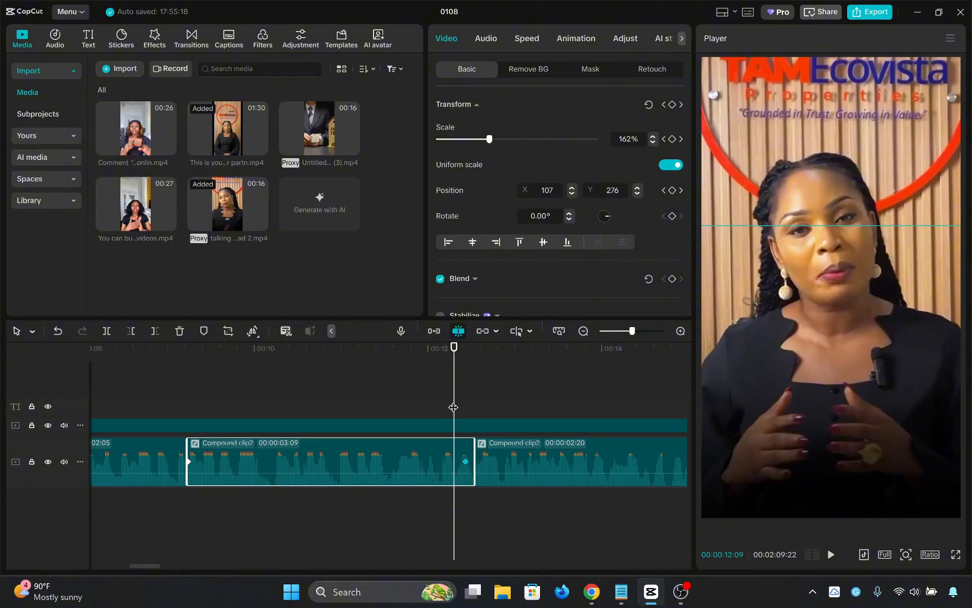
pyautogui.moveTo(454, 407); pyautogui.dragTo(460, 447)
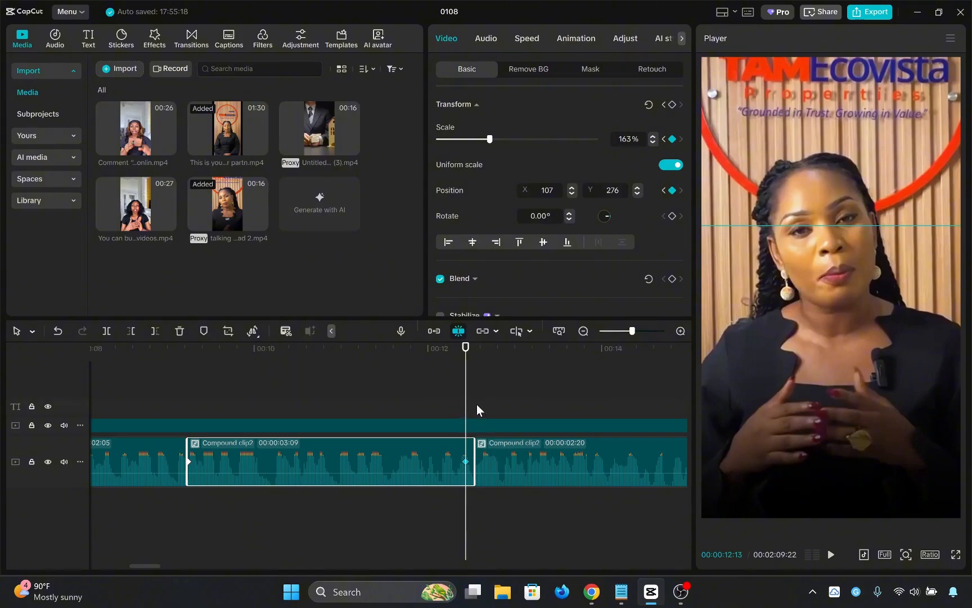
# - Play parts of the example clip talking head 2.mp4 between 00:01:57:26 and 00:02:07:06 to examine its gradual zooms
pyautogui.scroll(-3, 657, 400)
pyautogui.hscroll(10, 654, 400)
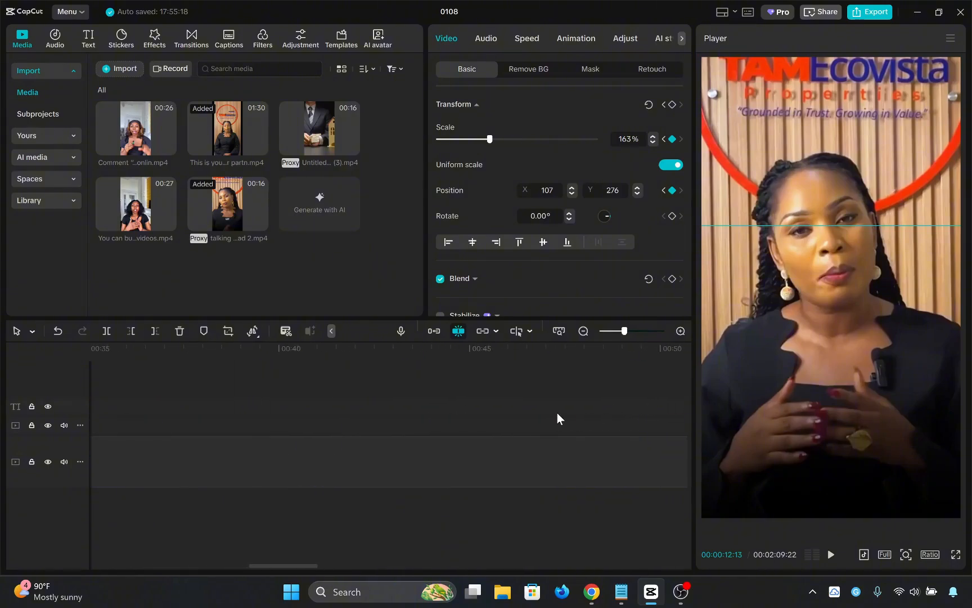
pyautogui.hscroll(2, 558, 418)
pyautogui.click(557, 332)
pyautogui.moveTo(525, 392); pyautogui.dragTo(531, 392)
pyautogui.scroll(4, 547, 394)
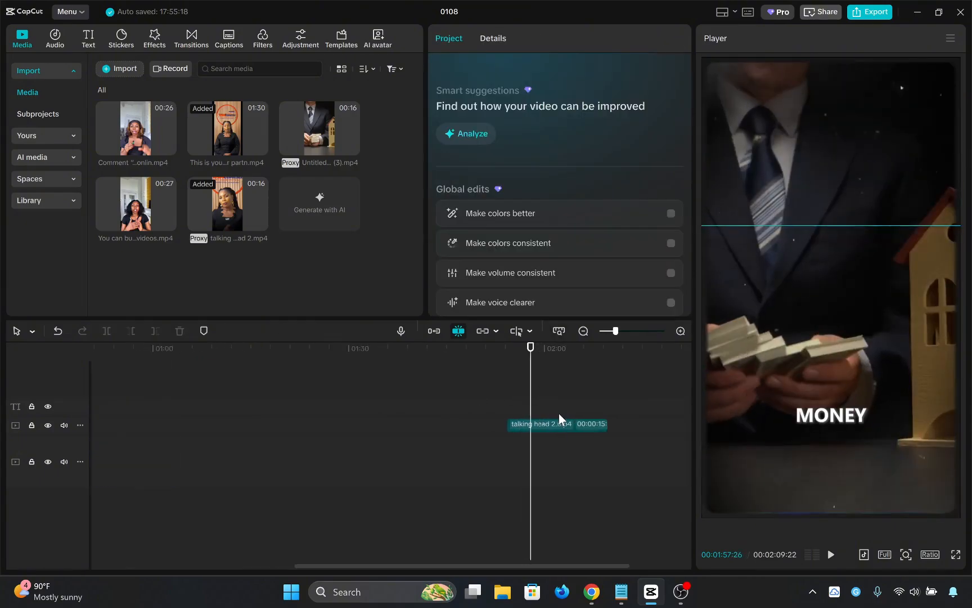
pyautogui.press('space')
pyautogui.hscroll(5, 613, 404)
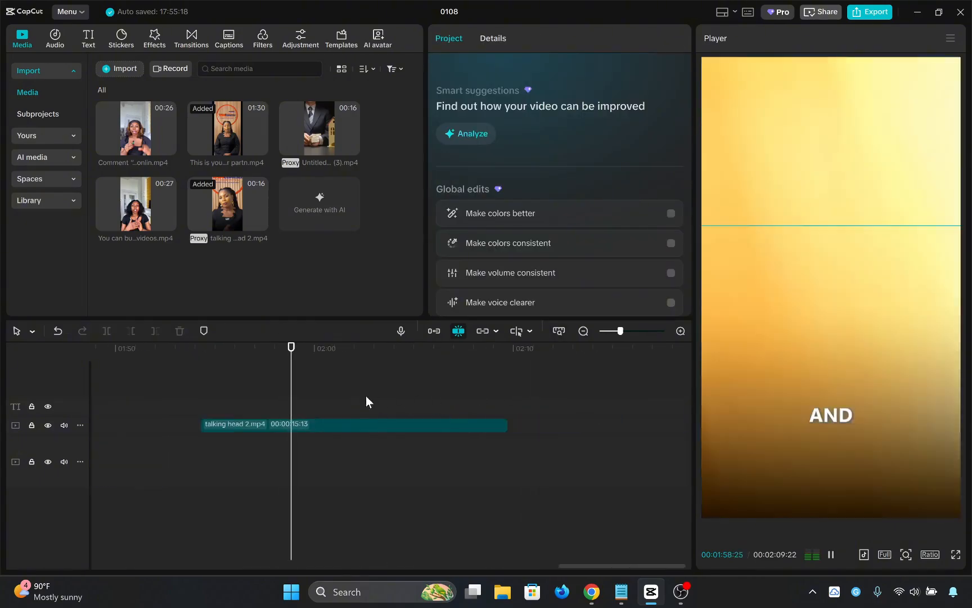
pyautogui.click(379, 404)
pyautogui.moveTo(379, 405); pyautogui.dragTo(391, 409)
pyautogui.press('space')
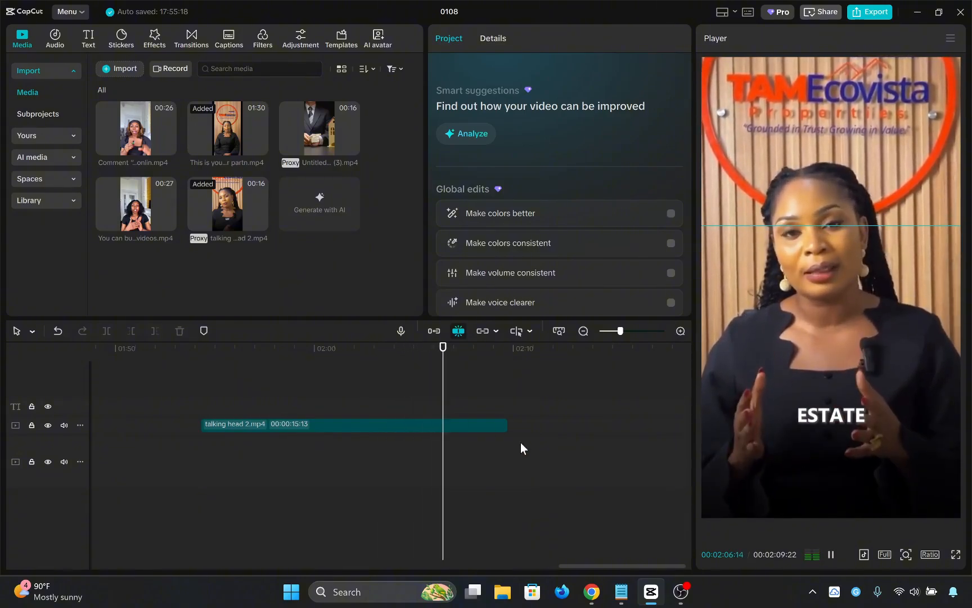
pyautogui.click(436, 394)
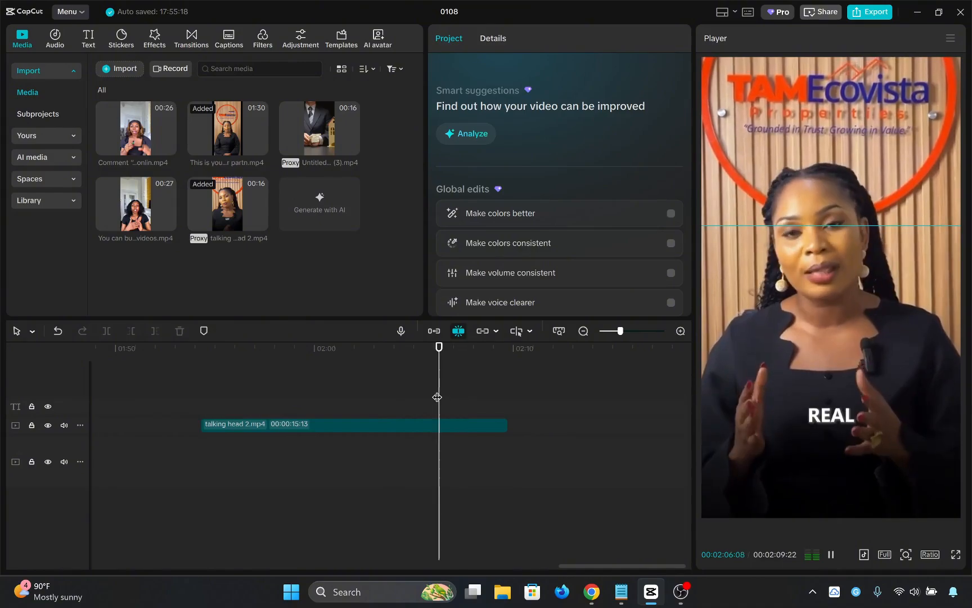
pyautogui.press('space')
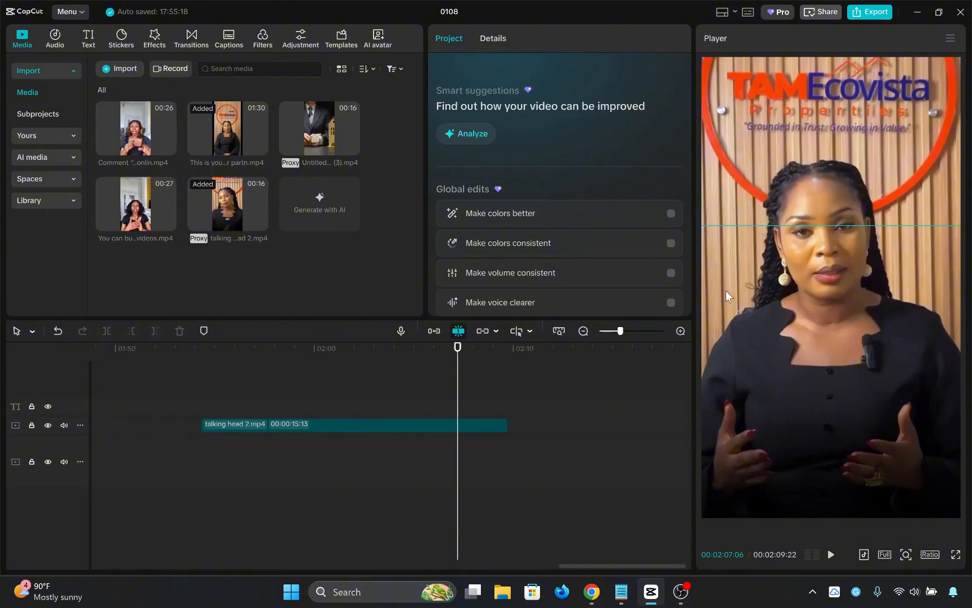
# - Return to the edited clips and play the keyframed zoom-in from 00:00:09:07 to 00:00:12:21
pyautogui.click(402, 371)
pyautogui.moveTo(401, 374); pyautogui.dragTo(249, 394)
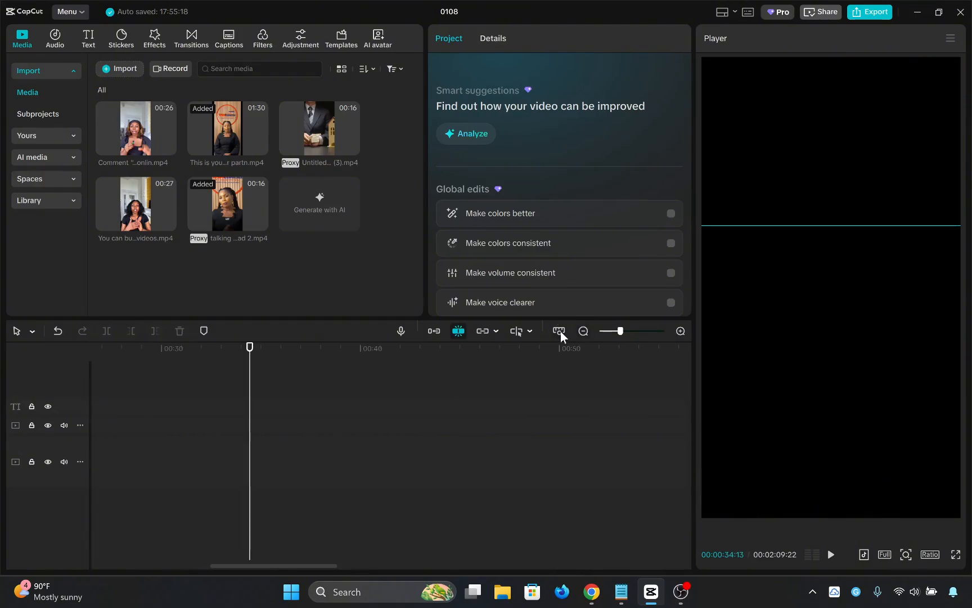
pyautogui.click(559, 331)
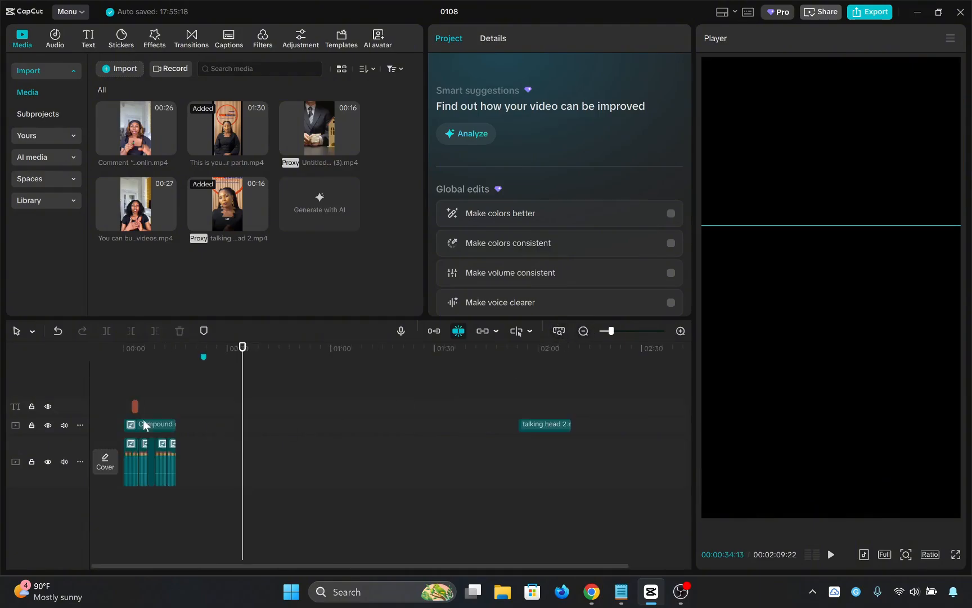
pyautogui.tripleClick(679, 332)
pyautogui.moveTo(194, 411); pyautogui.dragTo(345, 393)
pyautogui.click(426, 464)
pyautogui.hotkey('ctrl', '=')
pyautogui.hotkey('ctrl', '=')
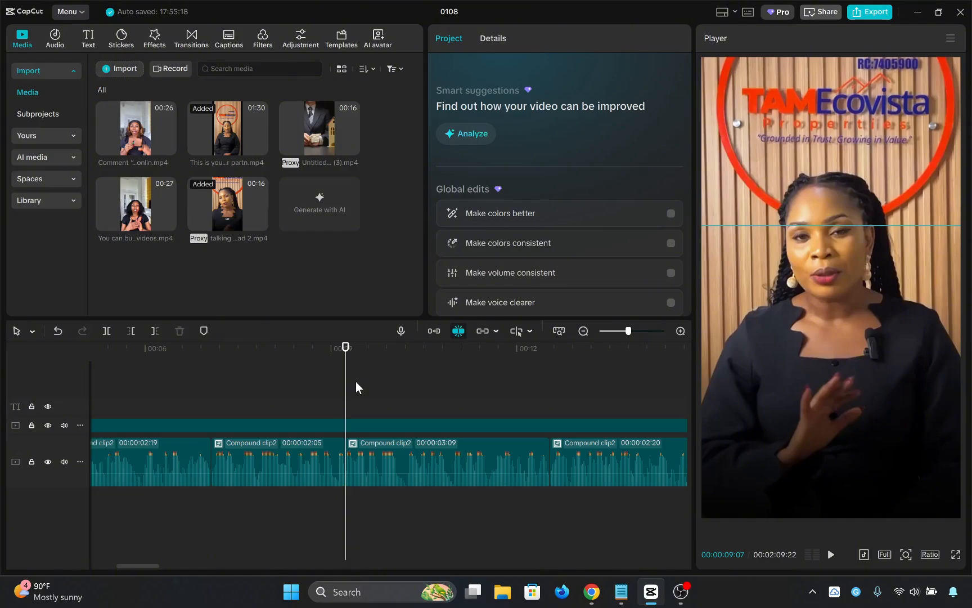
pyautogui.press('space')
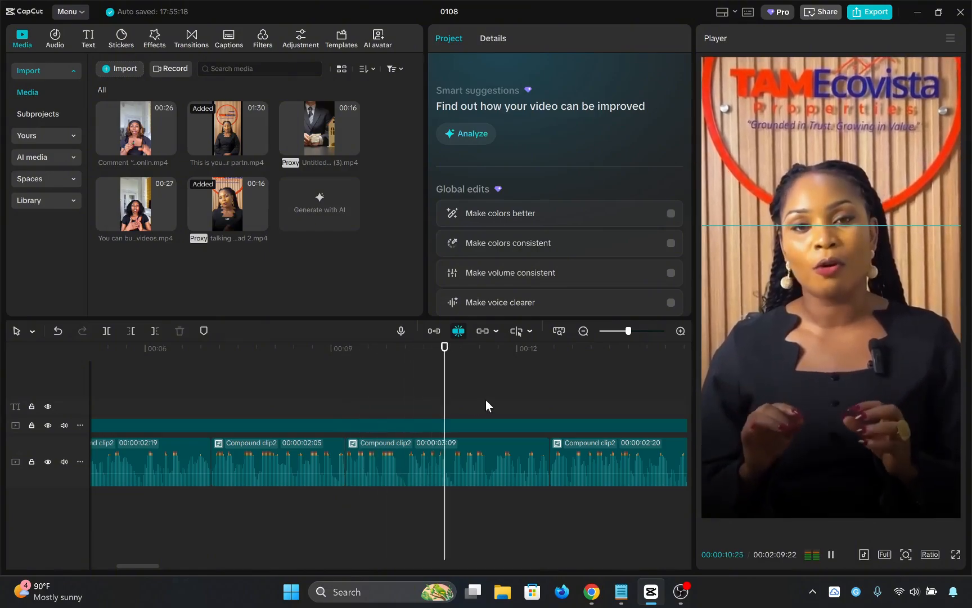
pyautogui.press('space')
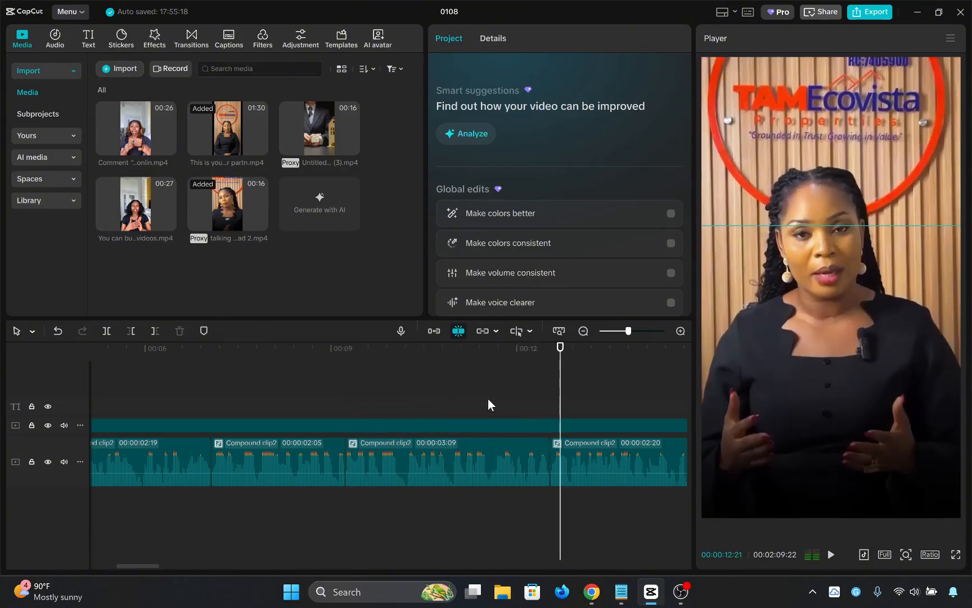
# - Set the end keyframe at 00:00:12:13 to a scale of 158% and a position of X 110, Y 267
pyautogui.click(488, 465)
pyautogui.moveTo(562, 397); pyautogui.dragTo(544, 420)
pyautogui.click(542, 414)
pyautogui.click(537, 403)
pyautogui.click(490, 474)
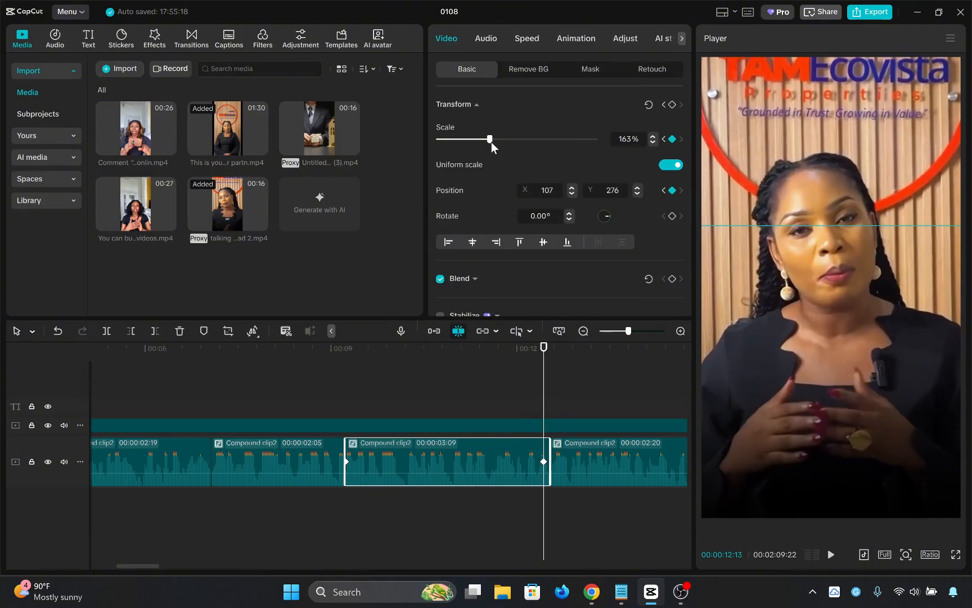
pyautogui.moveTo(490, 139); pyautogui.dragTo(489, 141)
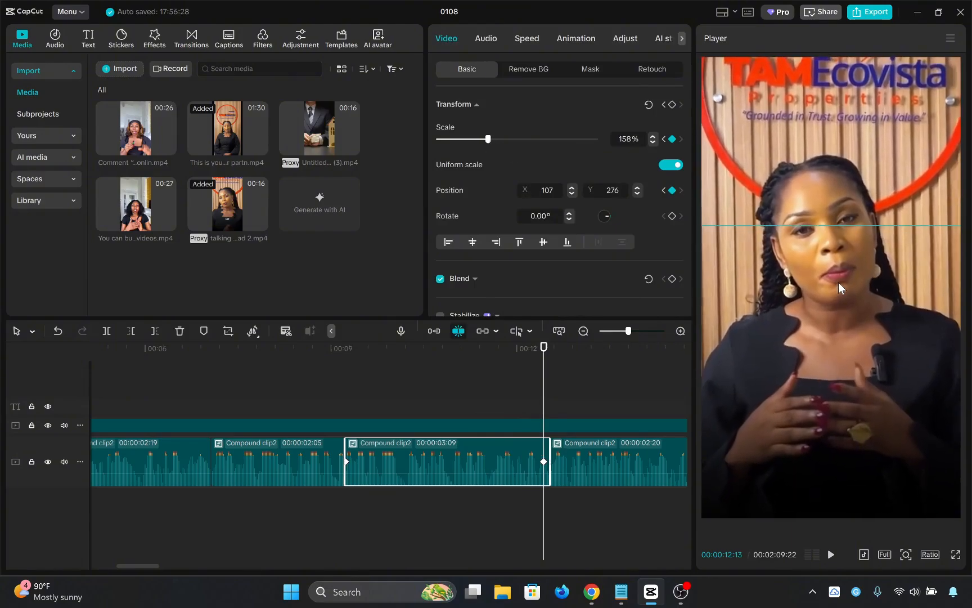
pyautogui.moveTo(838, 286); pyautogui.dragTo(836, 286)
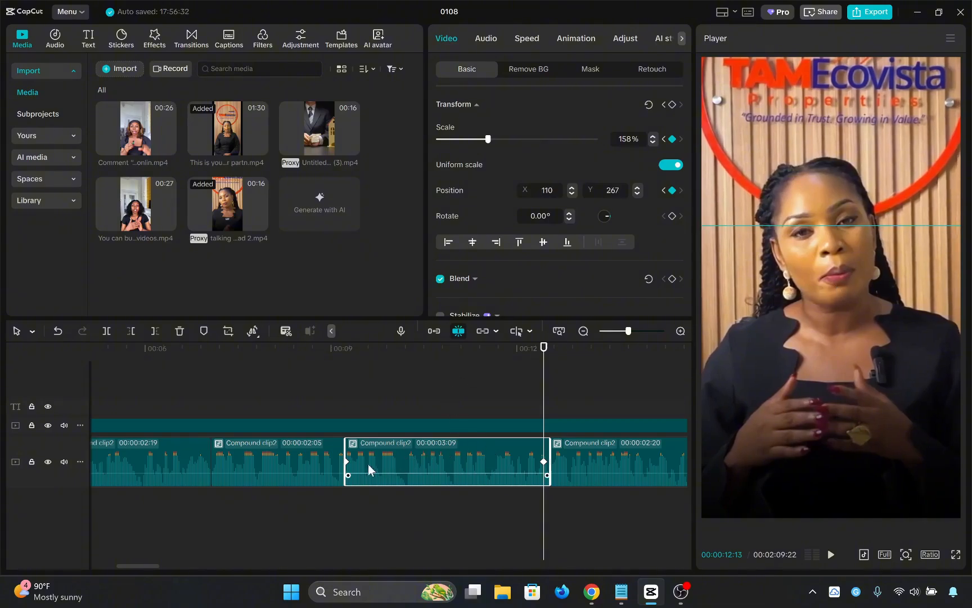
# - Apply the Ease preset curve to the keyframe at 00:00:12:13, trying Cubic Out for comparison
pyautogui.rightClick(539, 463)
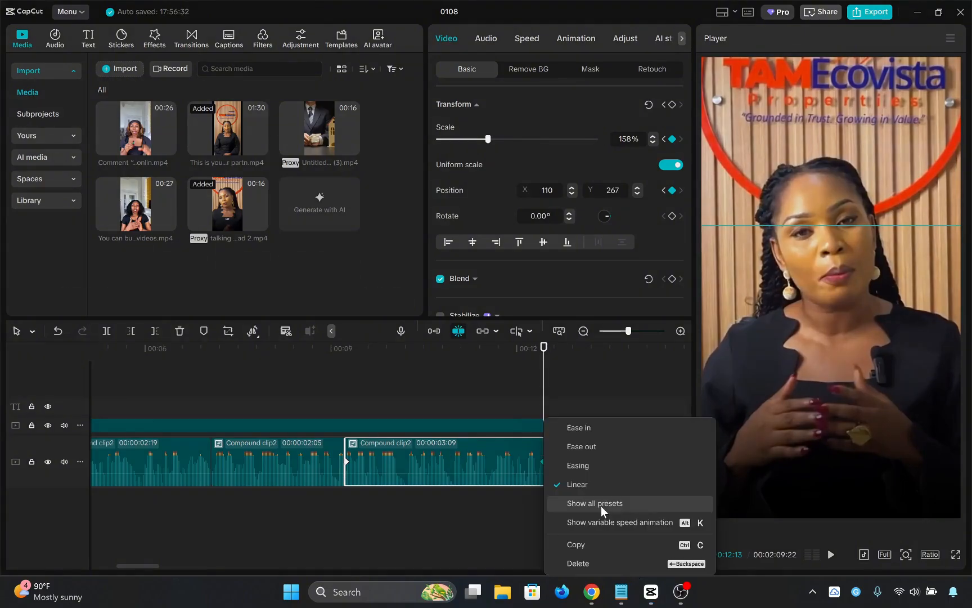
pyautogui.click(601, 504)
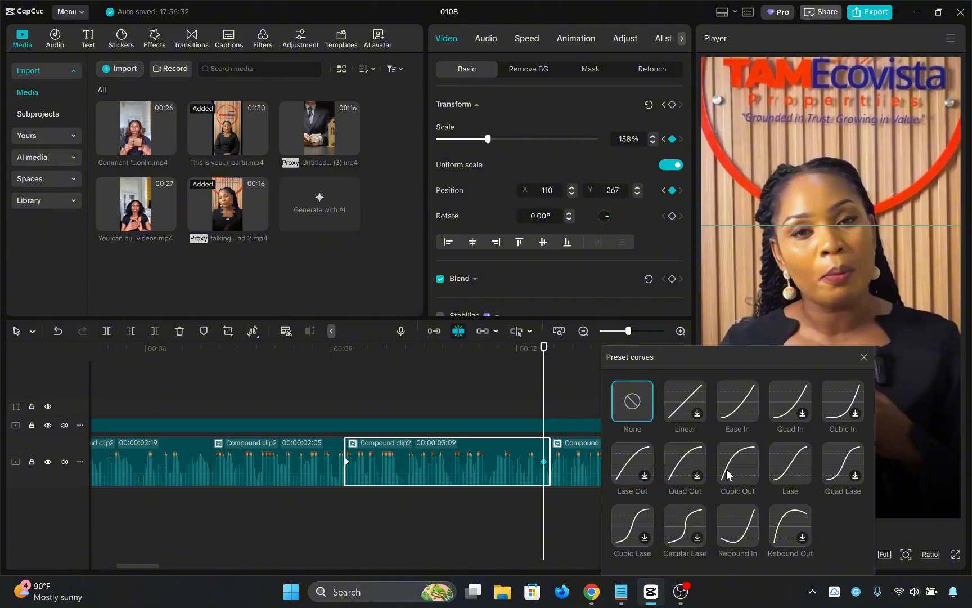
pyautogui.click(786, 474)
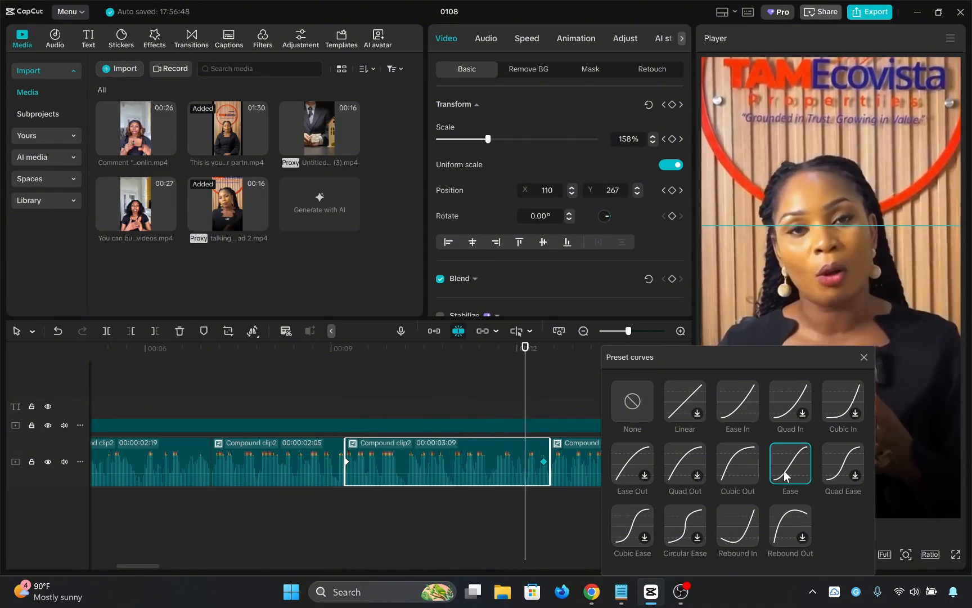
pyautogui.click(734, 474)
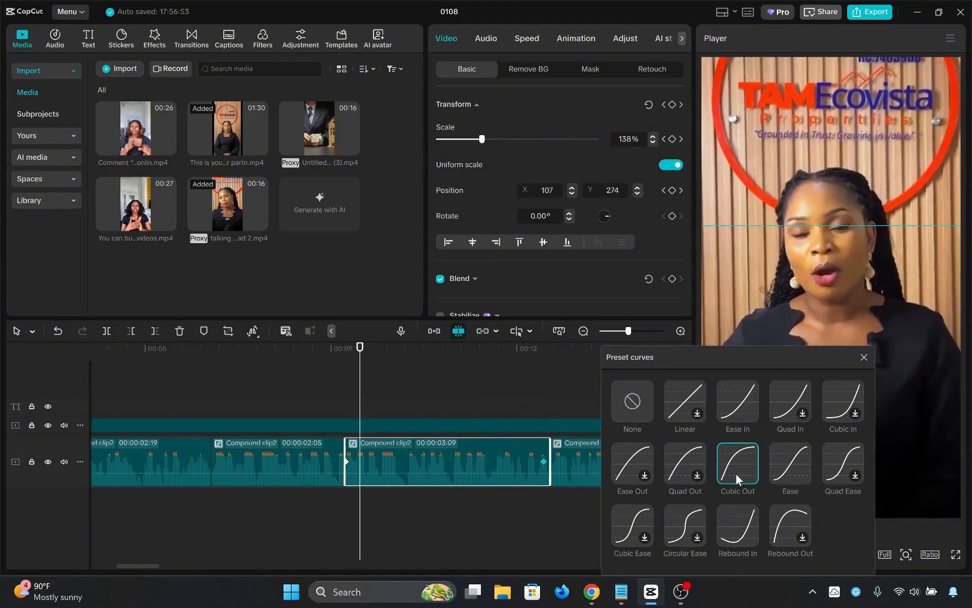
pyautogui.click(793, 472)
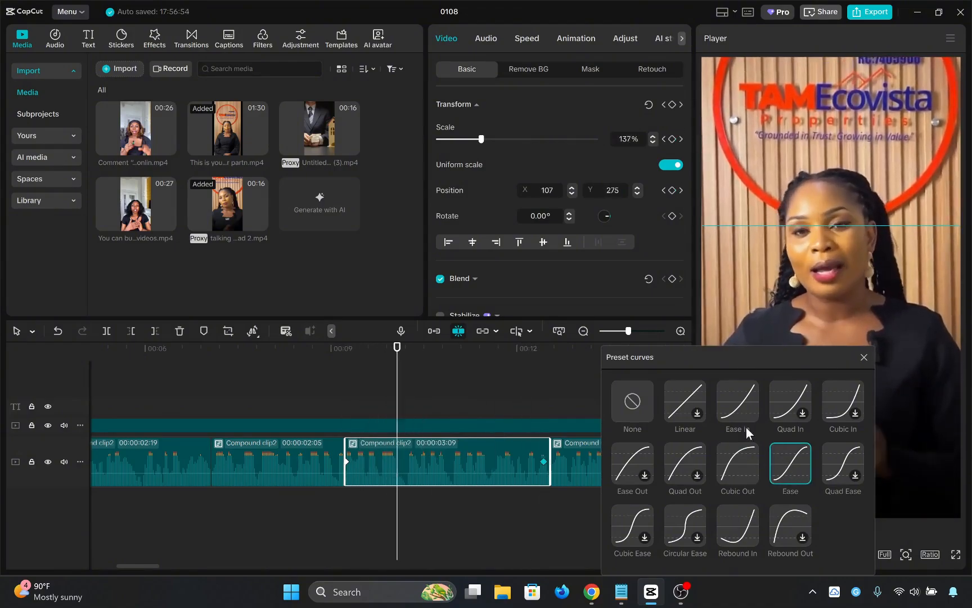
pyautogui.click(864, 357)
# - Play the eased zoom-in through 00:00:12:15, then replay from 00:00:07:21 to 00:00:11:10
pyautogui.moveTo(506, 397); pyautogui.dragTo(274, 416)
pyautogui.press('space')
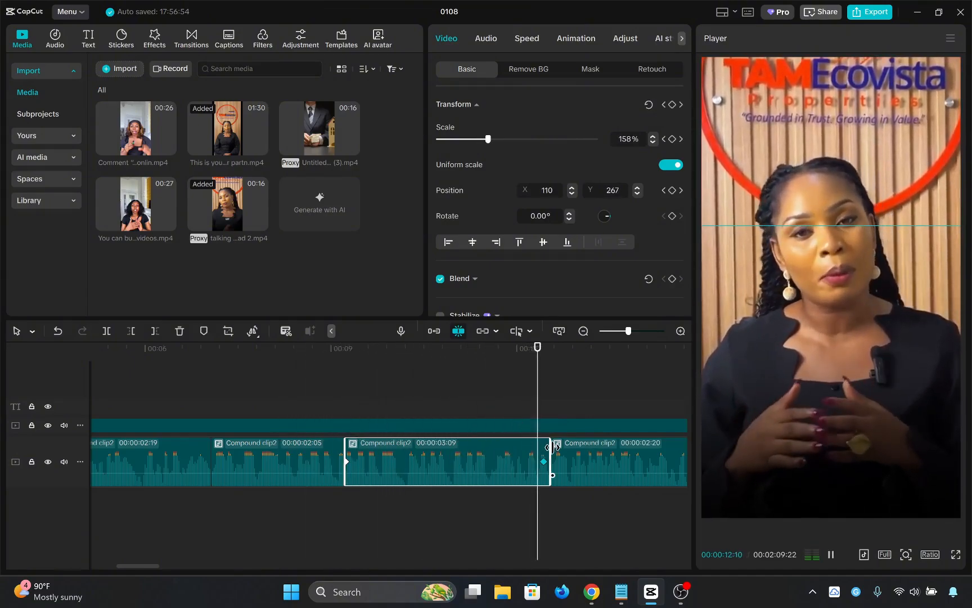
pyautogui.press('space')
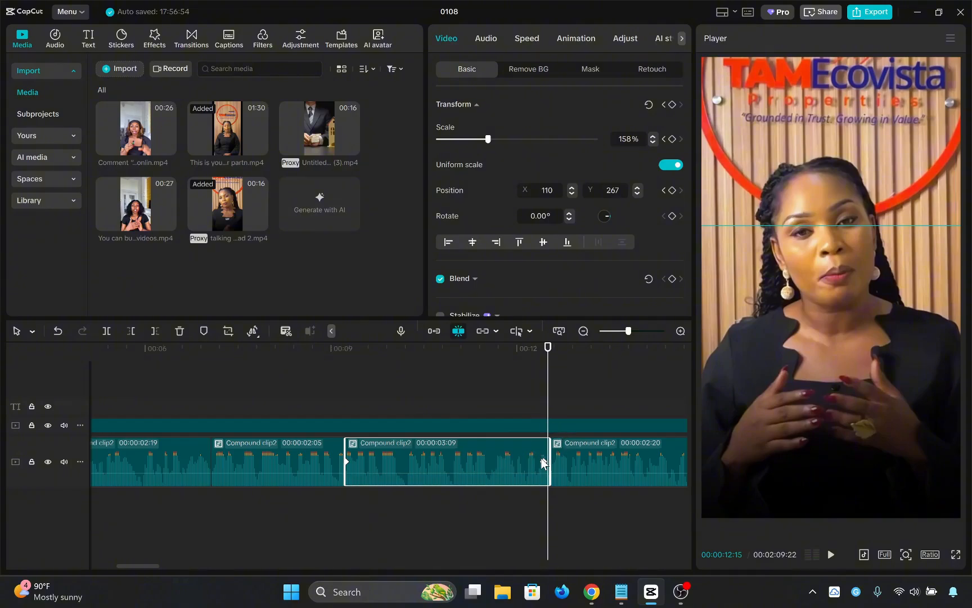
pyautogui.click(543, 462)
pyautogui.click(247, 411)
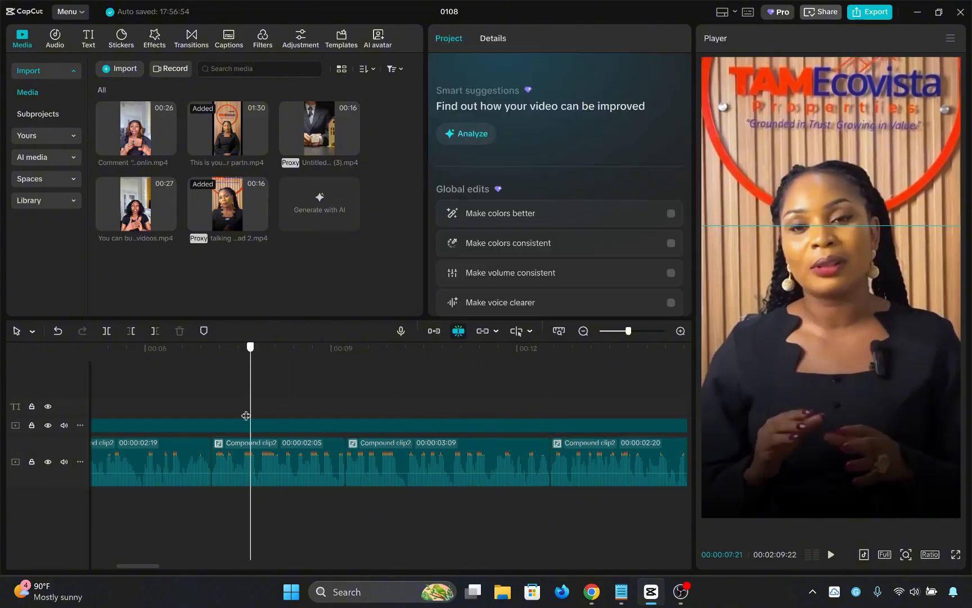
pyautogui.press('space')
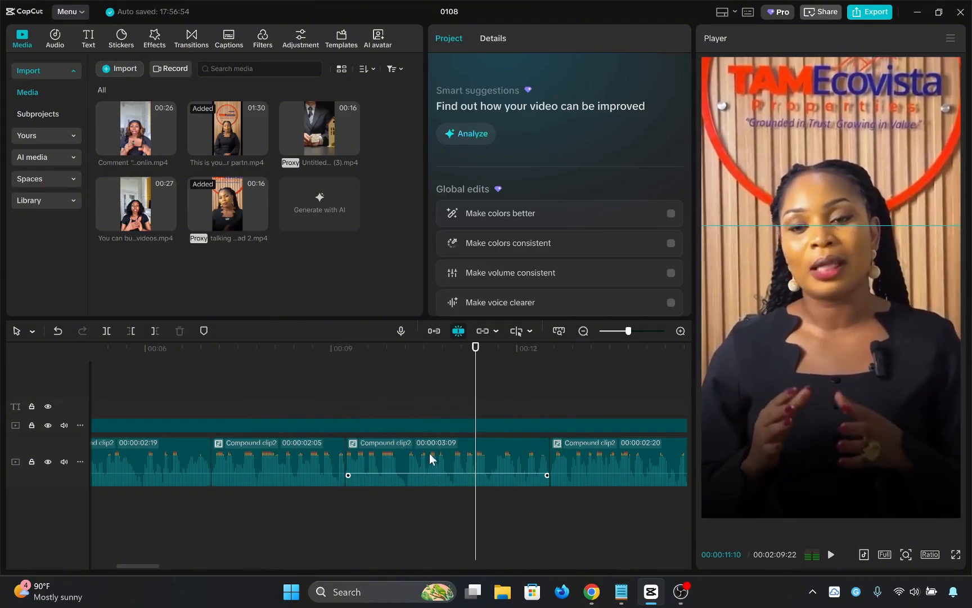
# - Open the full set of preset curves for the 3:09 clip's end keyframe at 00:00:12:13
pyautogui.click(430, 460)
pyautogui.rightClick(542, 464)
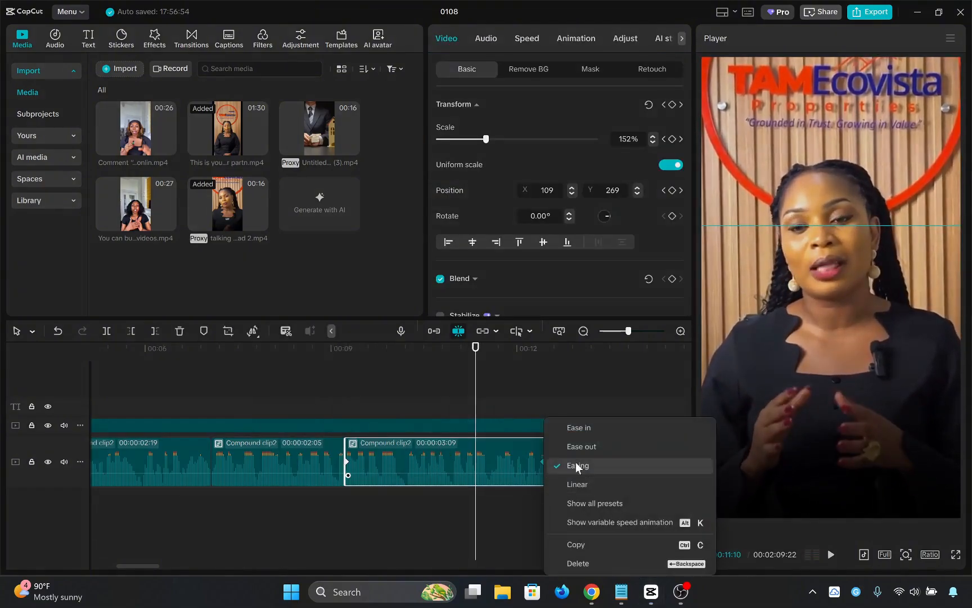
pyautogui.click(593, 499)
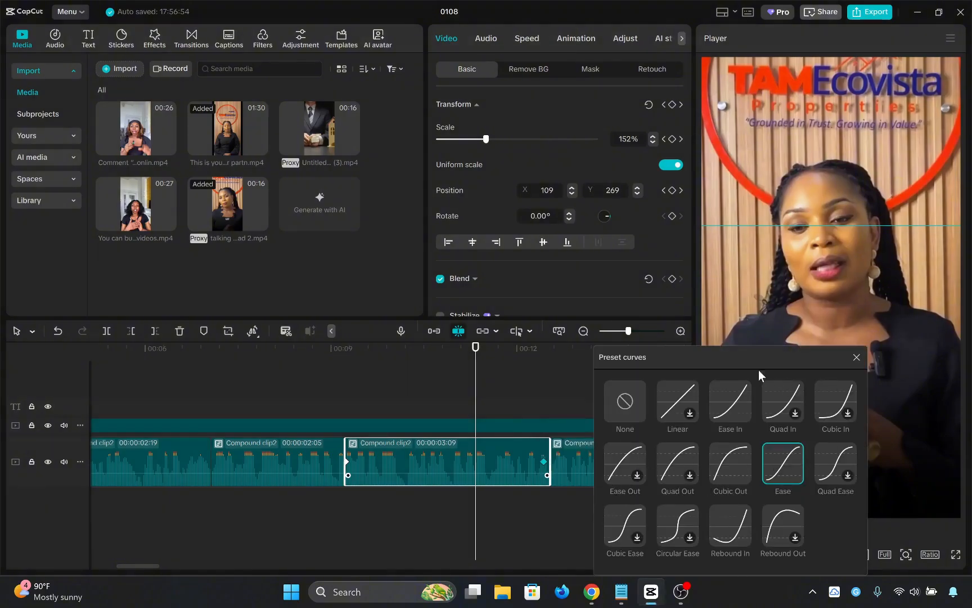
# - Apply the Ease In preset curve to the selected clip's keyframe animation and close the curve presets
pyautogui.click(737, 407)
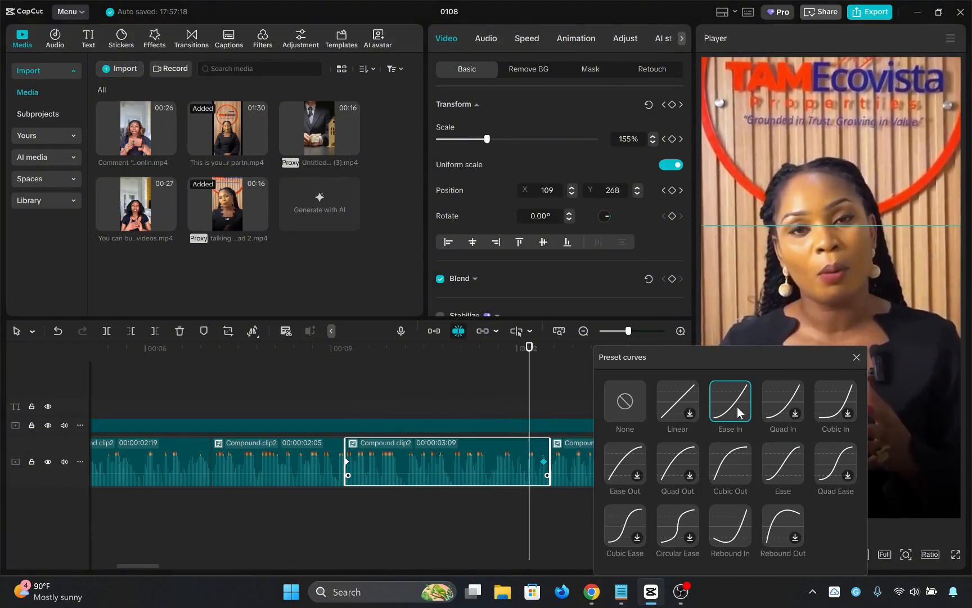
pyautogui.click(855, 358)
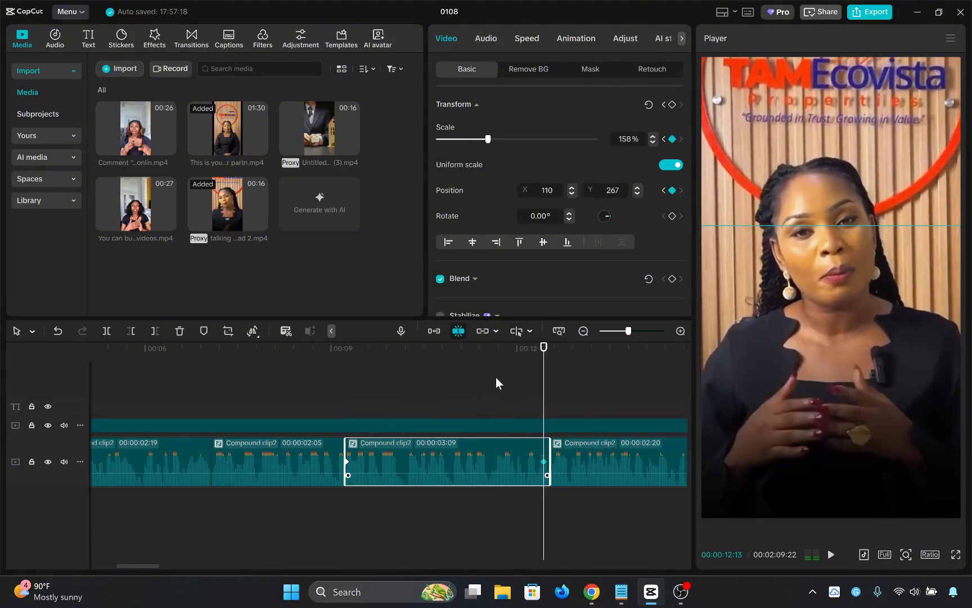
# - Play across the cut between the 3:09 clip and the last clip to examine how the subject's framing jumps
pyautogui.scroll(-3, 529, 381)
pyautogui.hscroll(4, 527, 381)
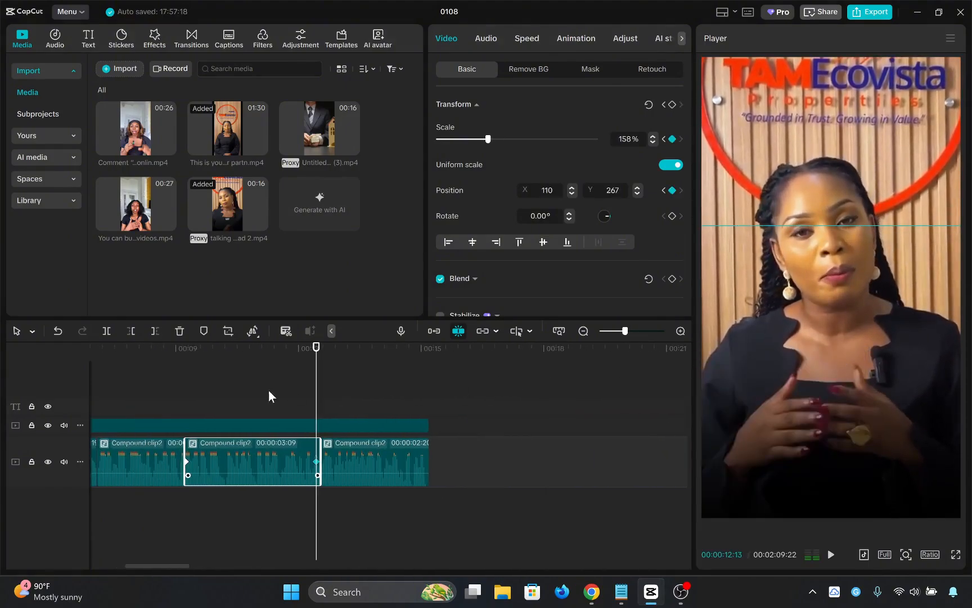
pyautogui.click(201, 394)
pyautogui.click(293, 412)
pyautogui.click(309, 410)
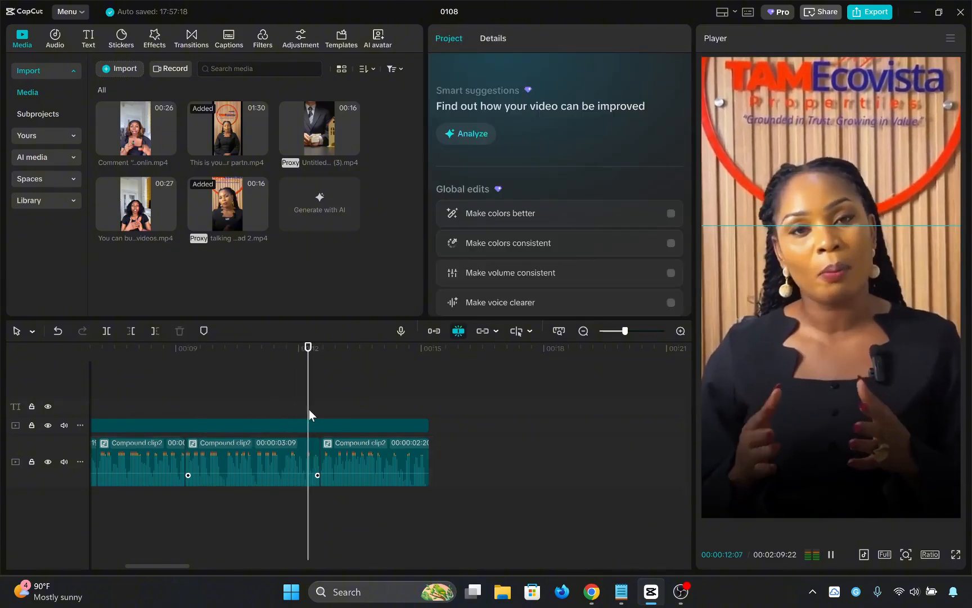
pyautogui.press('space')
pyautogui.press('space')
pyautogui.click(344, 457)
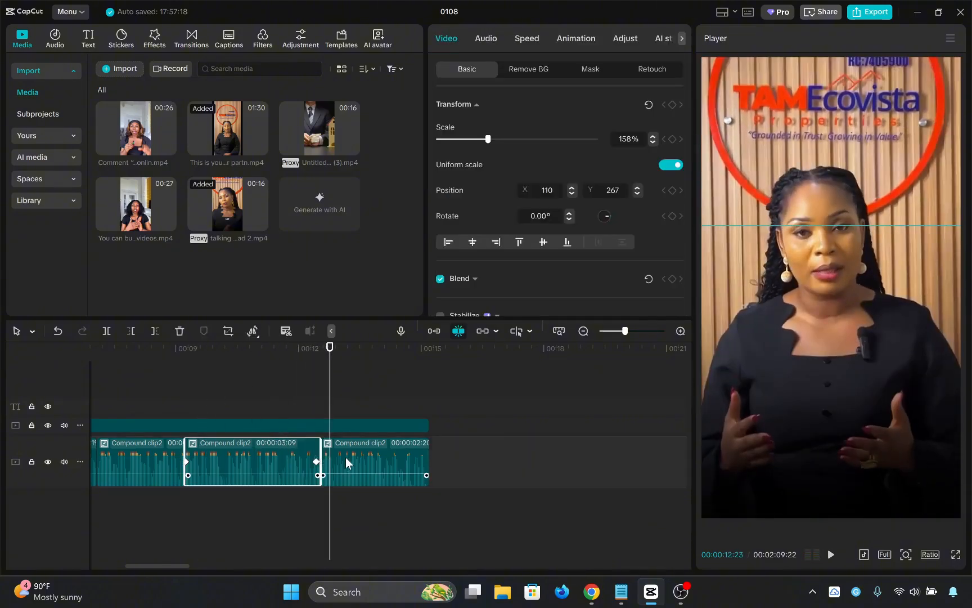
pyautogui.click(277, 455)
pyautogui.scroll(2, 334, 441)
pyautogui.moveTo(330, 400); pyautogui.dragTo(286, 407)
pyautogui.press('space')
pyautogui.press('space')
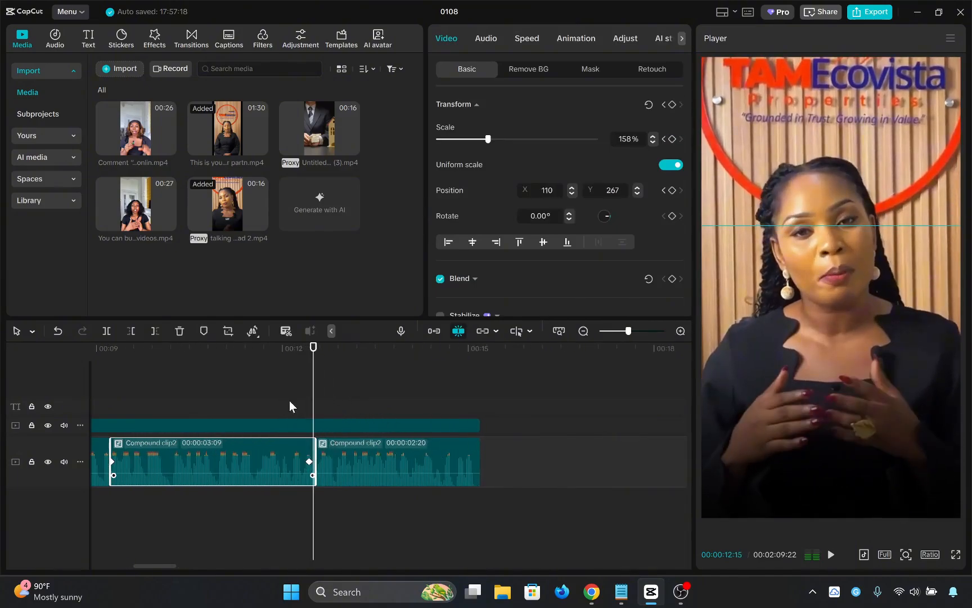
pyautogui.press('space')
pyautogui.press('space')
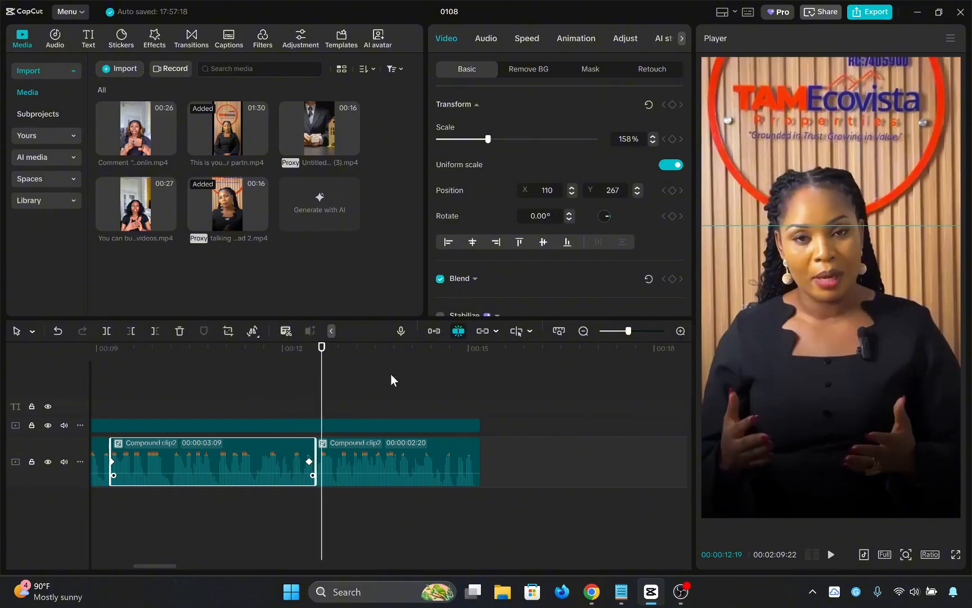
pyautogui.moveTo(317, 396); pyautogui.dragTo(308, 397)
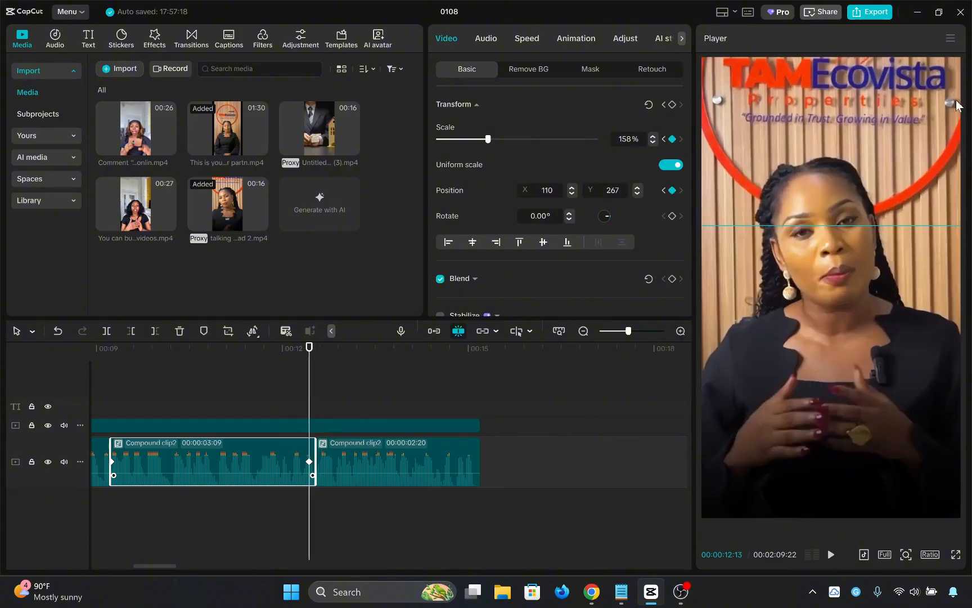
# - Place a vertical guide line in the preview at the left edge of the logo text and compare the frames around the cut
pyautogui.click(950, 37)
pyautogui.moveTo(879, 69)
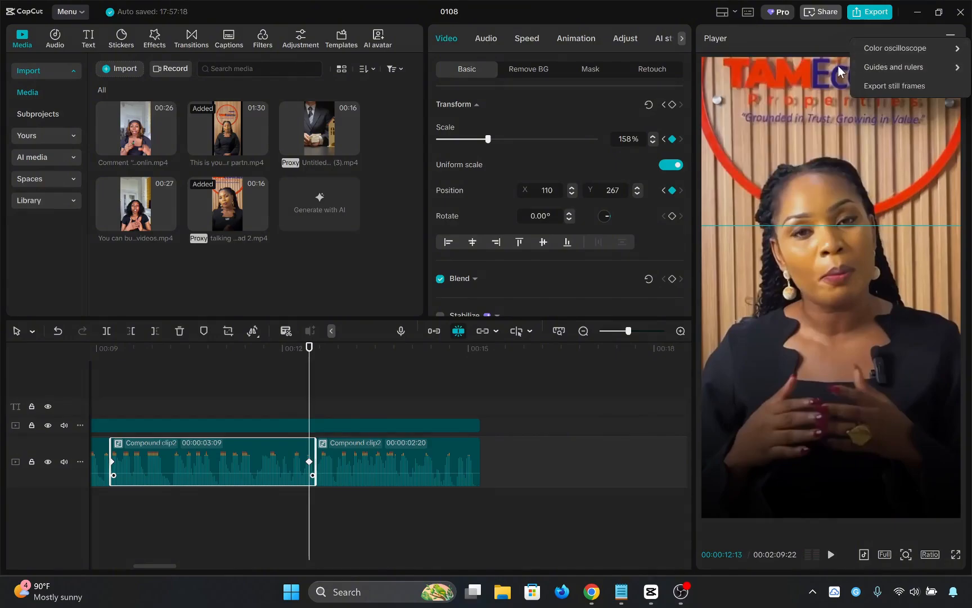
pyautogui.click(808, 85)
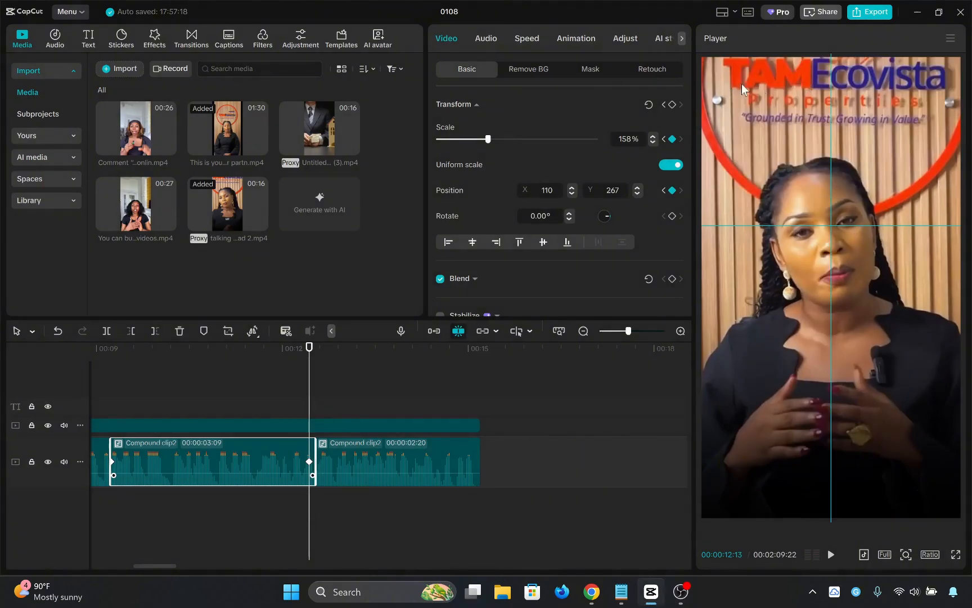
pyautogui.moveTo(829, 79); pyautogui.dragTo(724, 87)
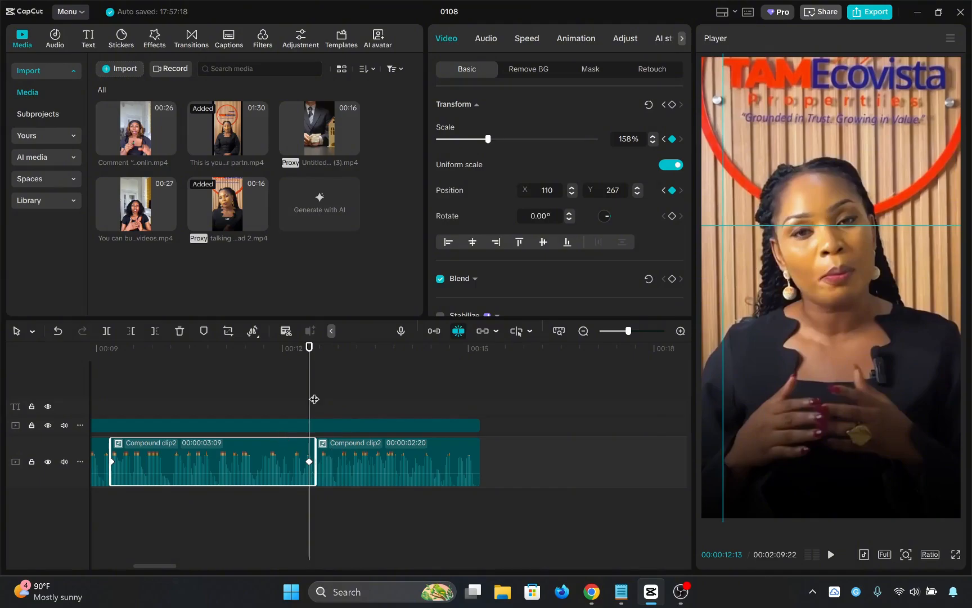
pyautogui.moveTo(310, 396); pyautogui.dragTo(315, 395)
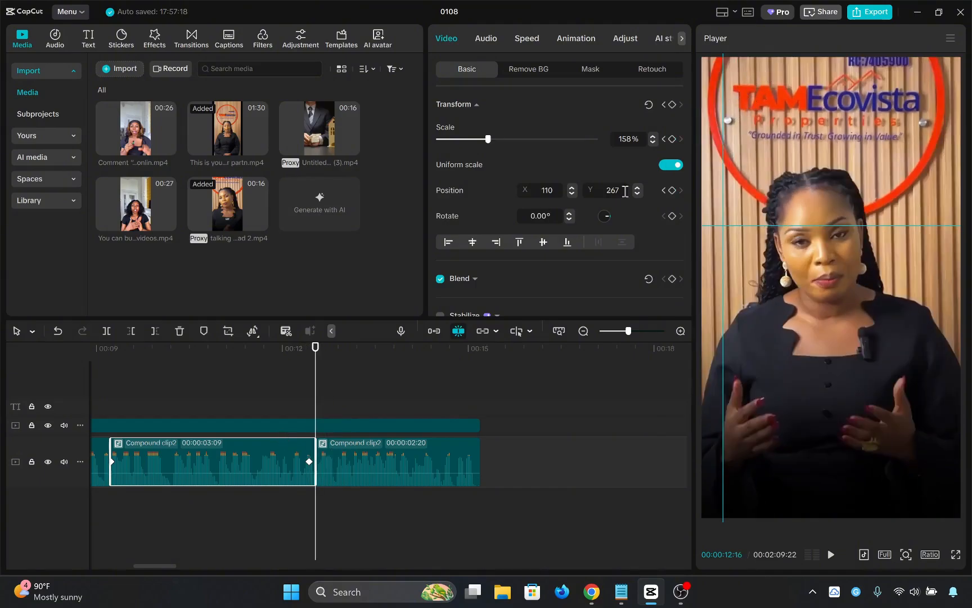
pyautogui.click(309, 410)
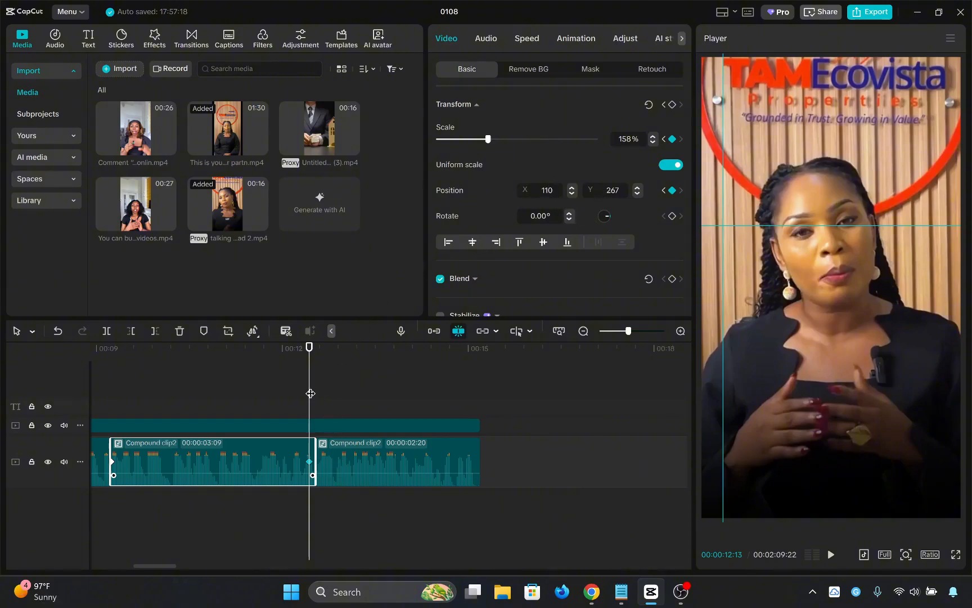
# - Set the scale of the last compound clip on the timeline to 158%
pyautogui.moveTo(310, 393); pyautogui.dragTo(335, 393)
pyautogui.click(366, 460)
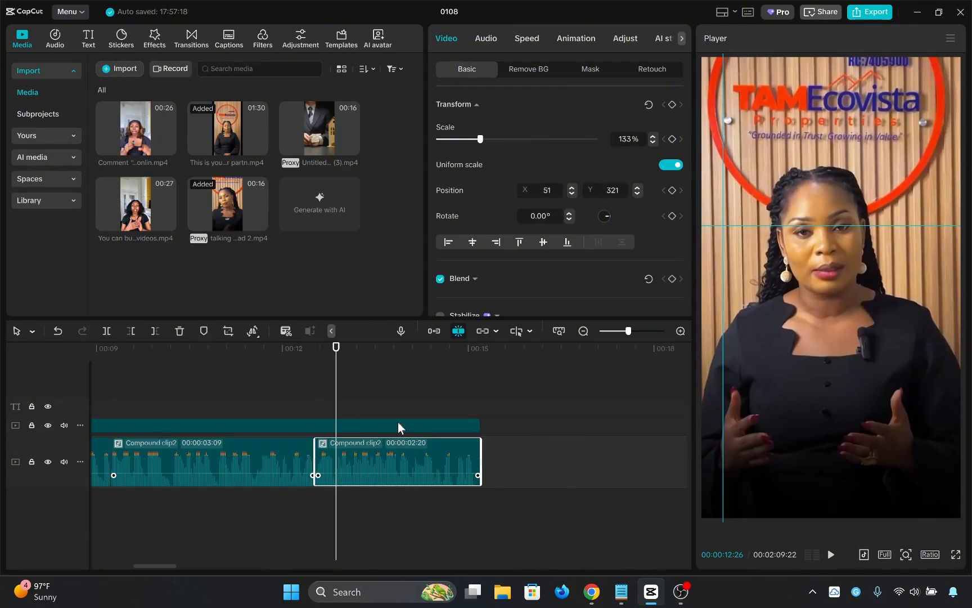
pyautogui.click(626, 139)
pyautogui.write('150')
pyautogui.press('Return')
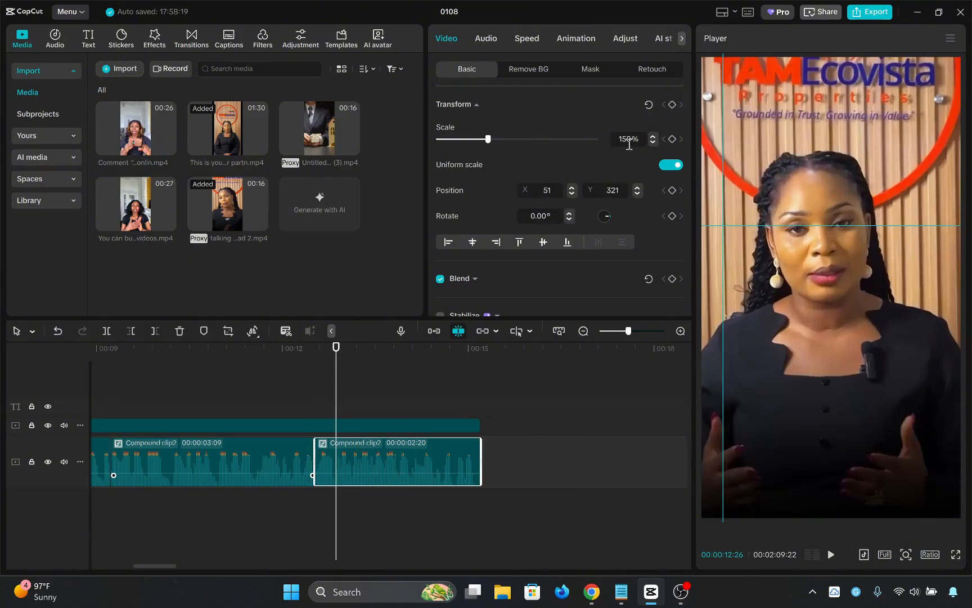
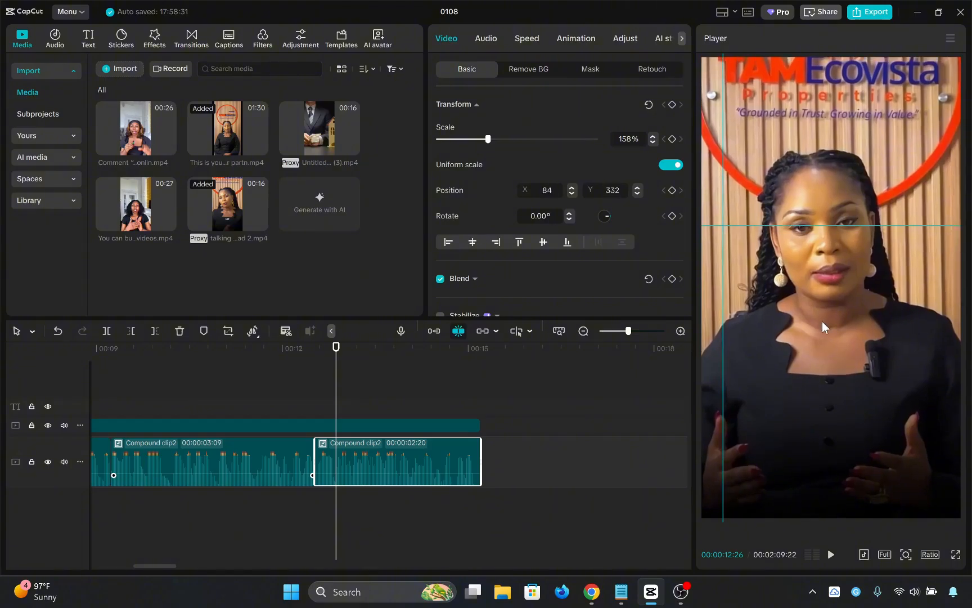
# - Play back the cut into the last clip repeatedly to check how well its framing matches the preceding clip
pyautogui.click(277, 448)
pyautogui.click(296, 374)
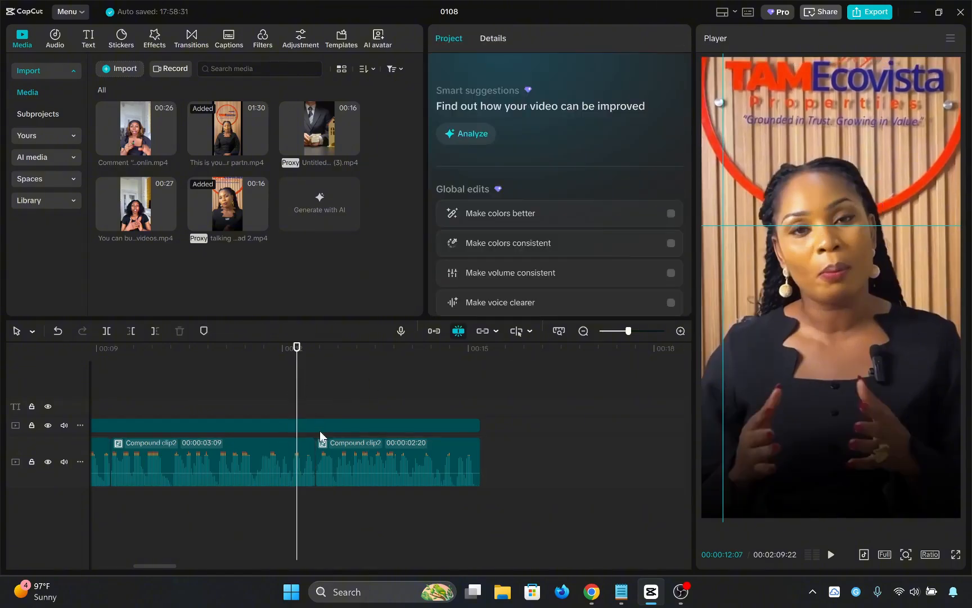
pyautogui.click(362, 460)
pyautogui.press('space')
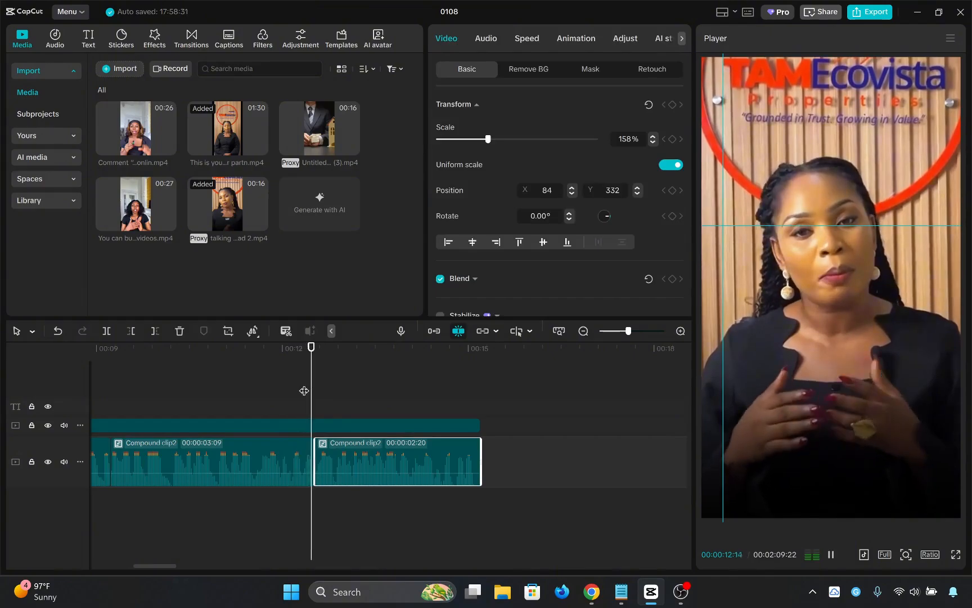
pyautogui.press('space')
pyautogui.click(238, 389)
pyautogui.click(197, 391)
pyautogui.press('space')
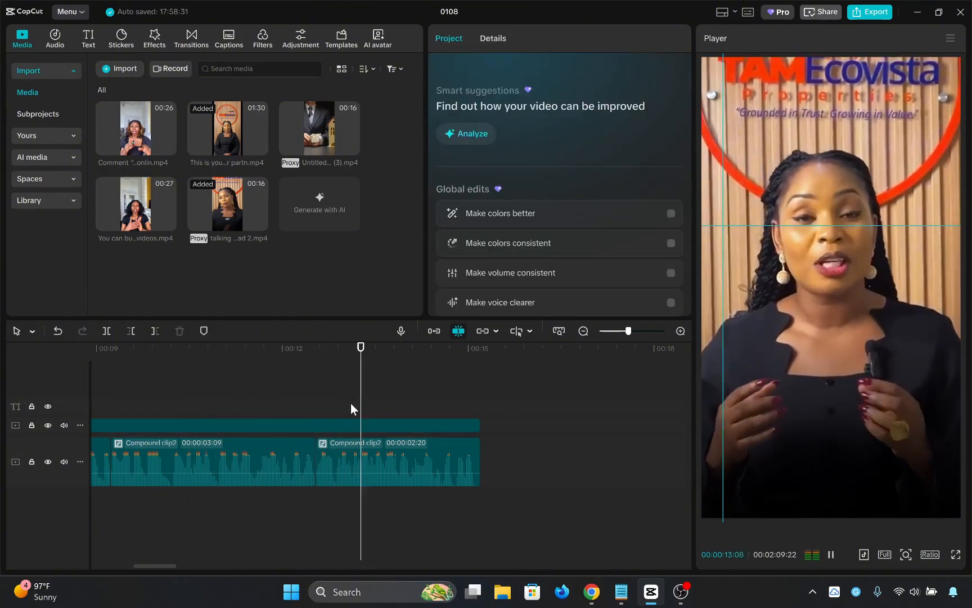
pyautogui.press('space')
pyautogui.scroll(-3, 394, 406)
pyautogui.click(308, 412)
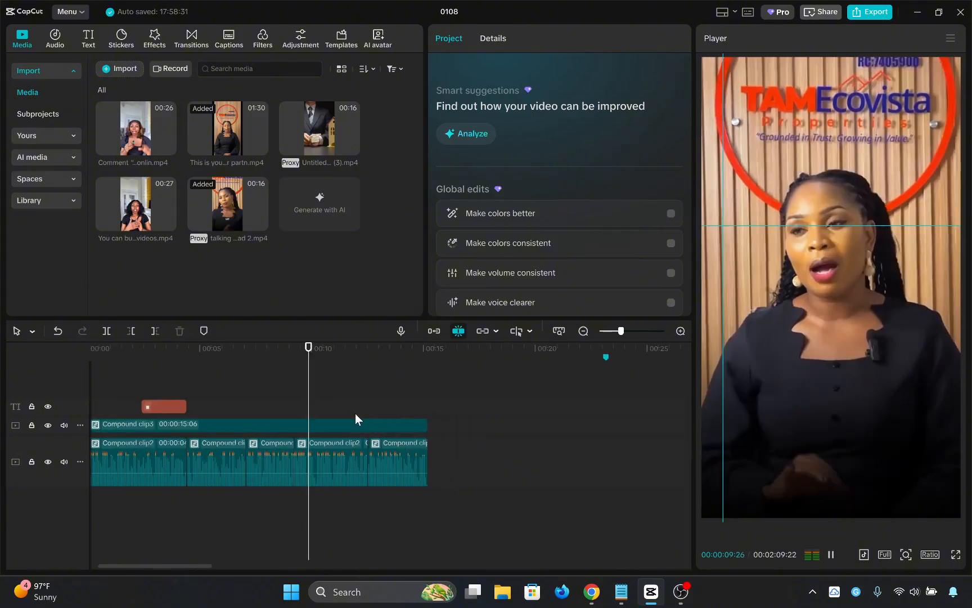
pyautogui.click(354, 412)
pyautogui.press('space')
pyautogui.press('space')
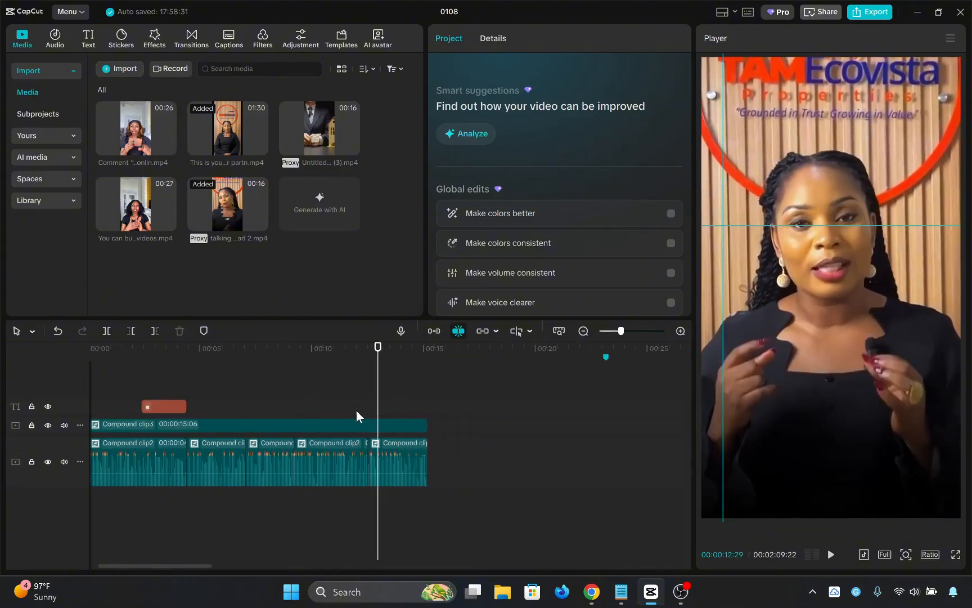
pyautogui.scroll(3, 356, 410)
pyautogui.click(335, 407)
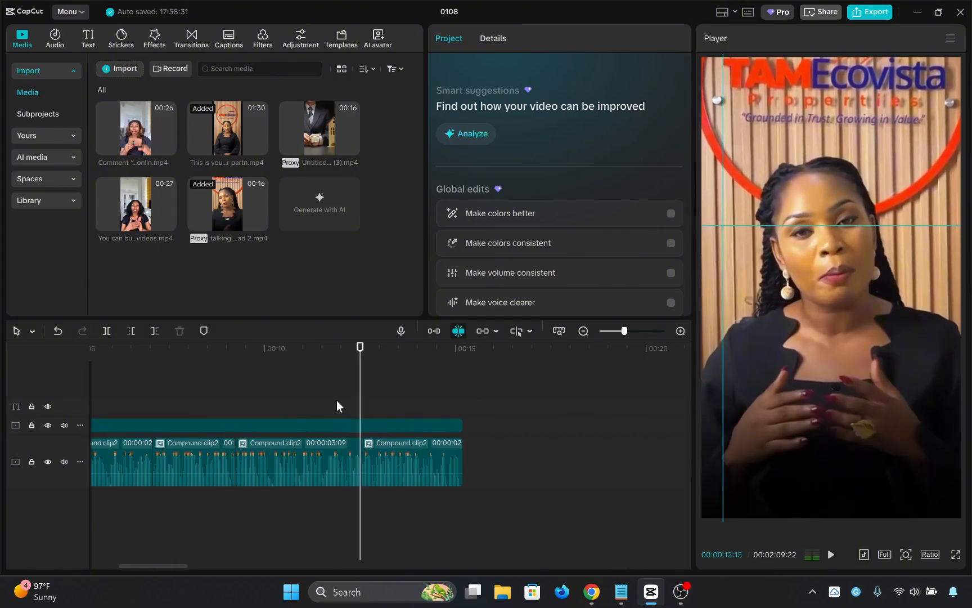
pyautogui.press('space')
# - Reposition the last clip in the preview to X 132, Y 312 to match the preceding clip's framing, checking playback across the cut
pyautogui.click(785, 188)
pyautogui.click(402, 459)
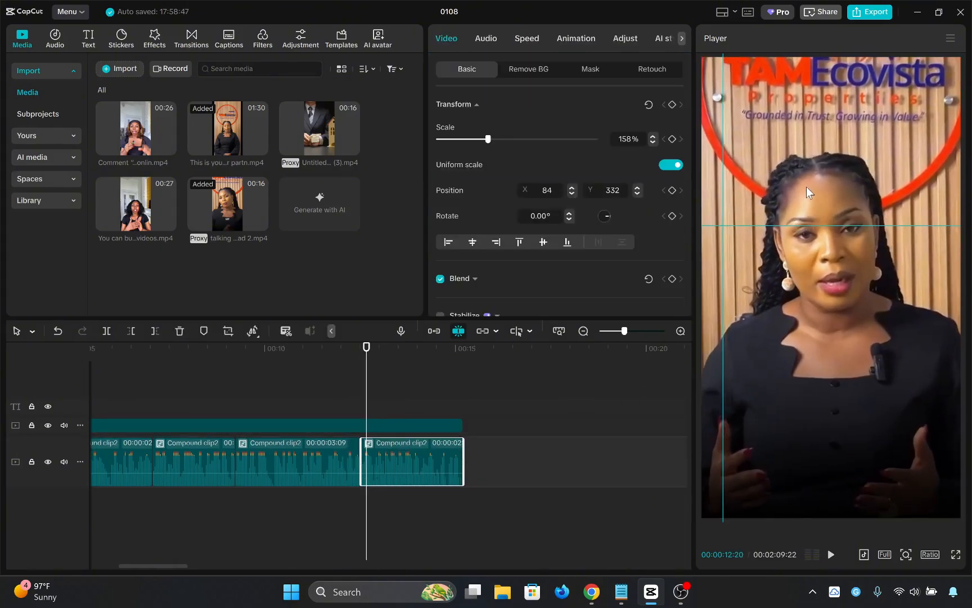
pyautogui.click(302, 387)
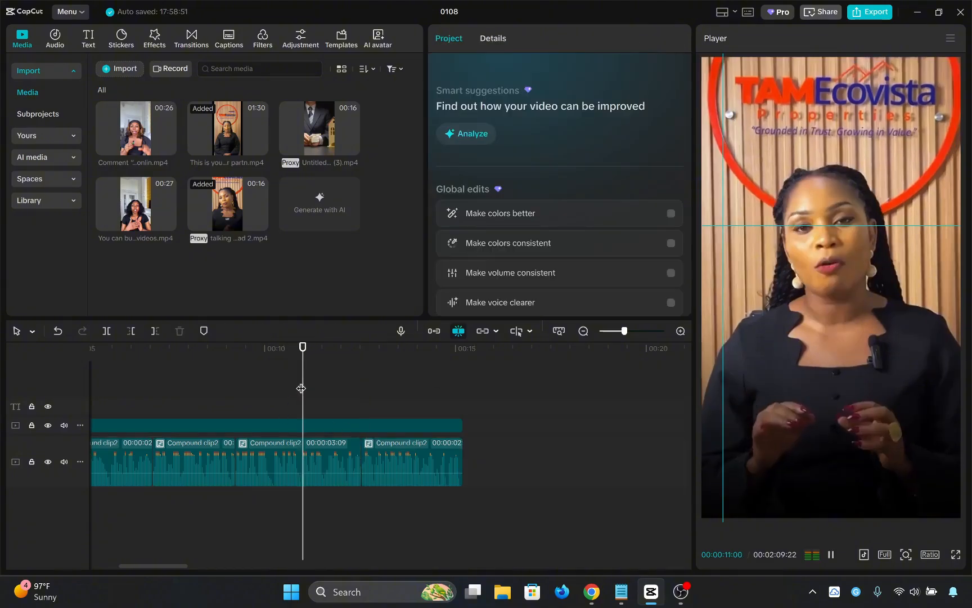
pyautogui.press('space')
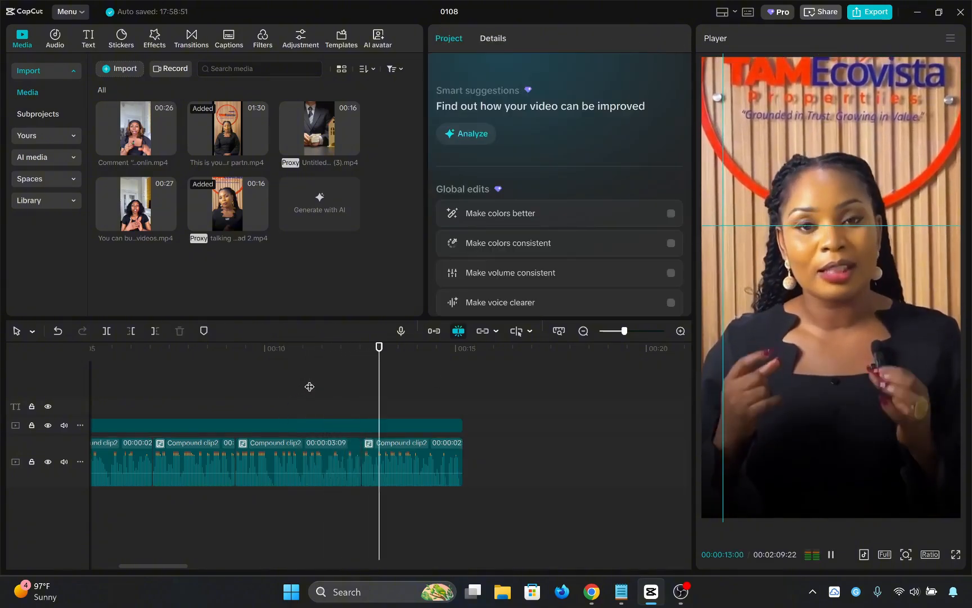
pyautogui.press('space')
pyautogui.click(306, 387)
pyautogui.press('space')
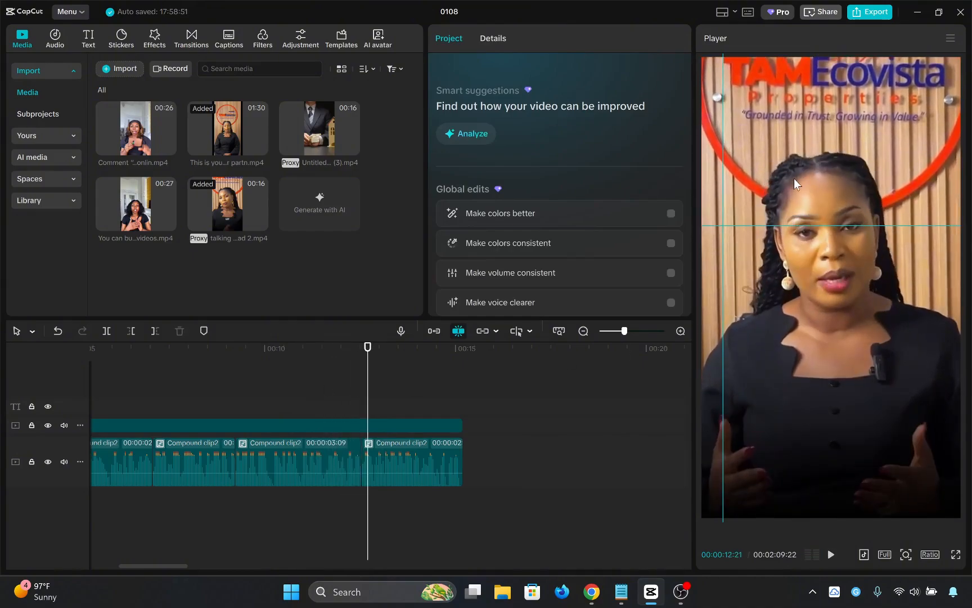
pyautogui.click(820, 213)
pyautogui.click(444, 450)
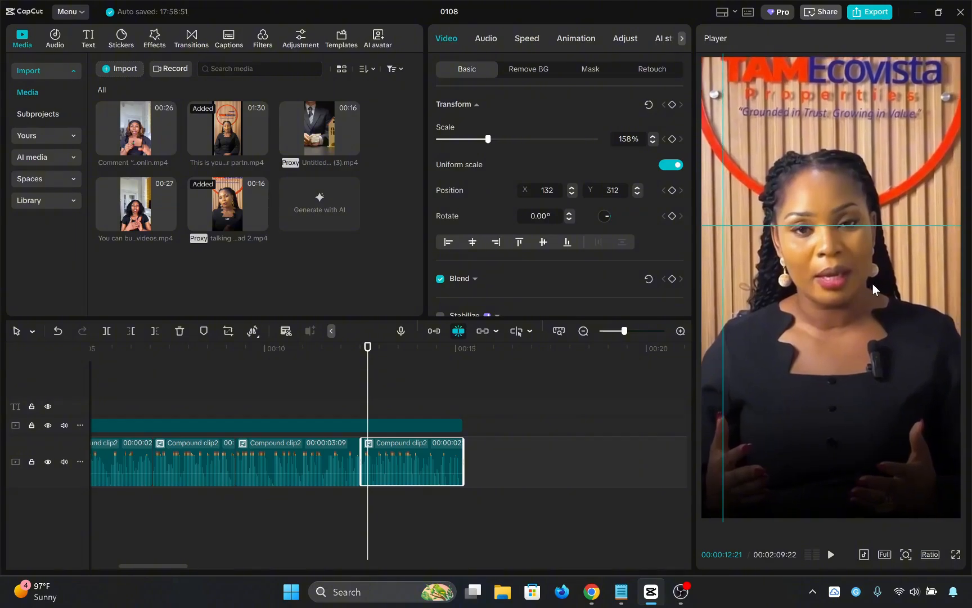
# - Enable Camera tracking for the 3:09 compound clip with Face as the target and start the tracking
pyautogui.click(204, 373)
pyautogui.moveTo(369, 393); pyautogui.dragTo(366, 394)
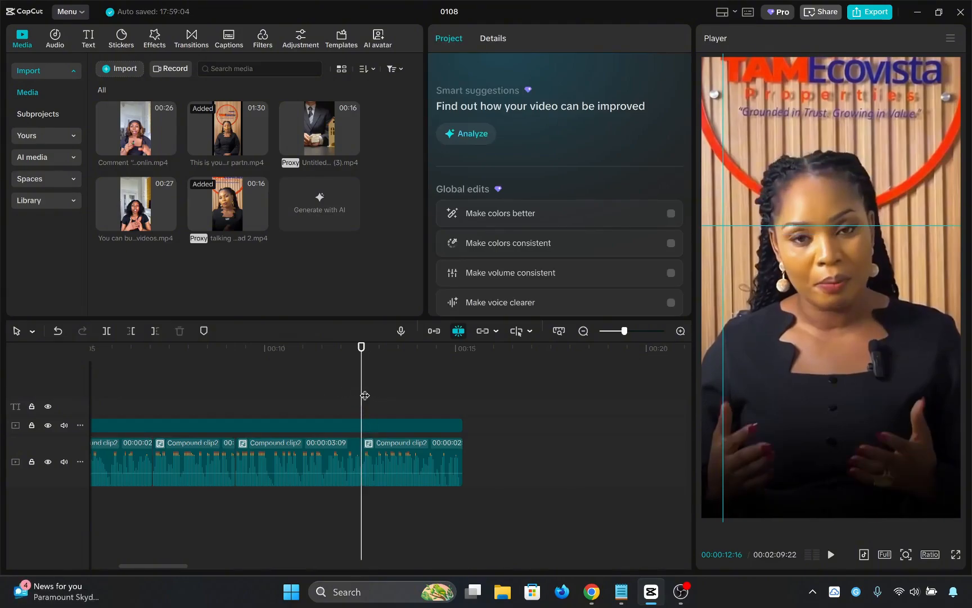
pyautogui.click(320, 450)
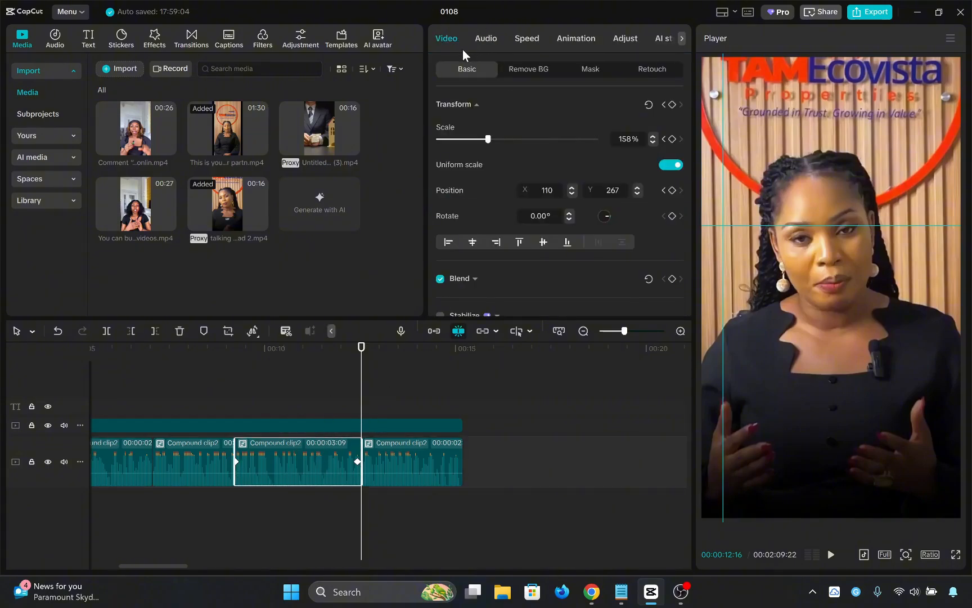
pyautogui.scroll(-8, 468, 168)
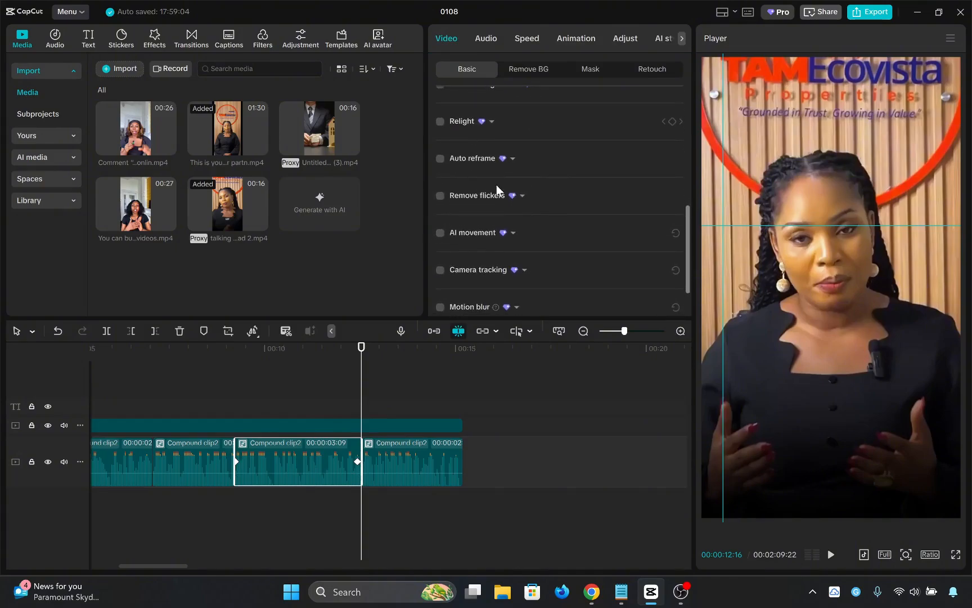
pyautogui.scroll(-2, 478, 179)
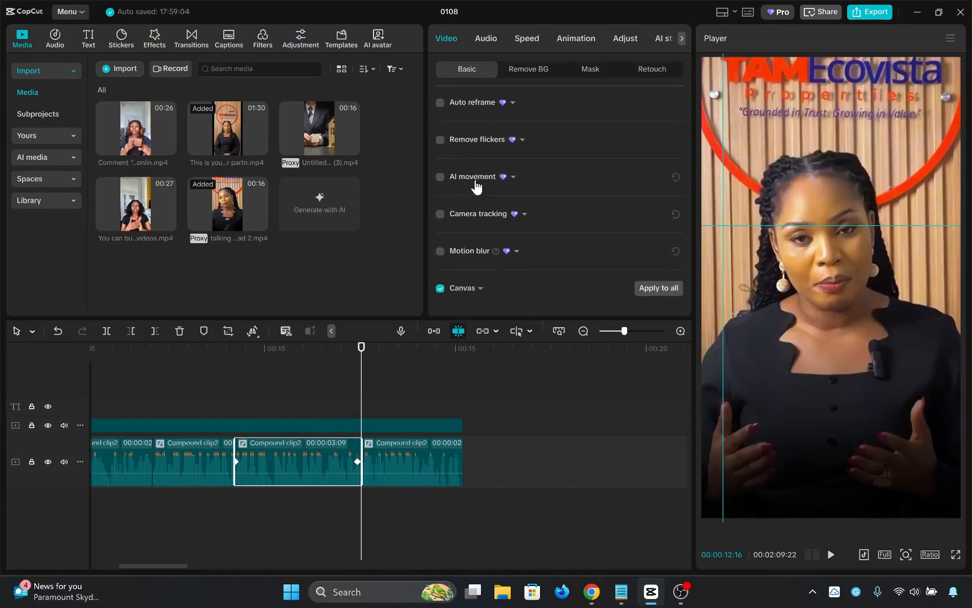
pyautogui.scroll(1, 474, 187)
pyautogui.scroll(-1, 451, 223)
pyautogui.click(441, 214)
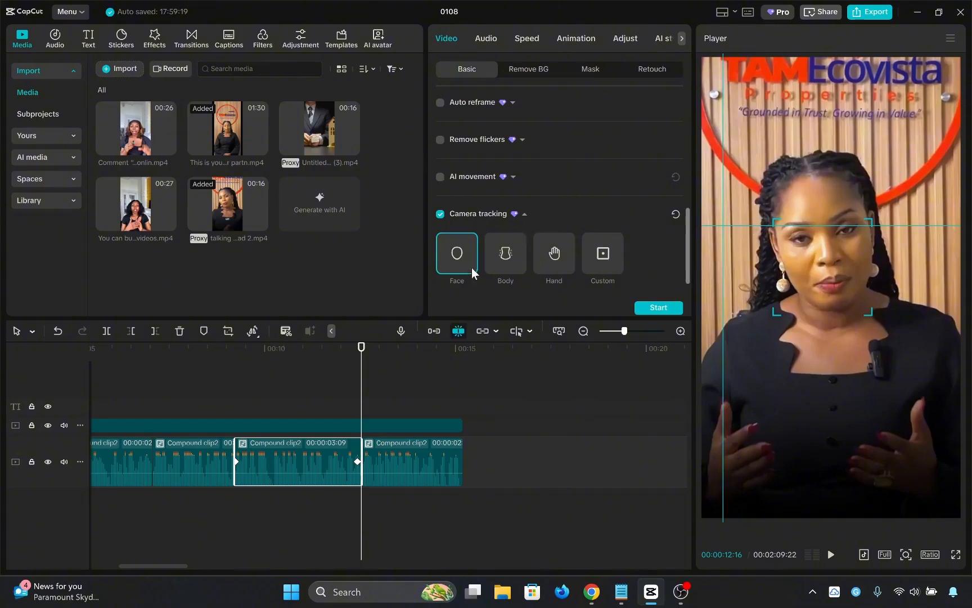
pyautogui.scroll(-2, 516, 211)
pyautogui.click(659, 214)
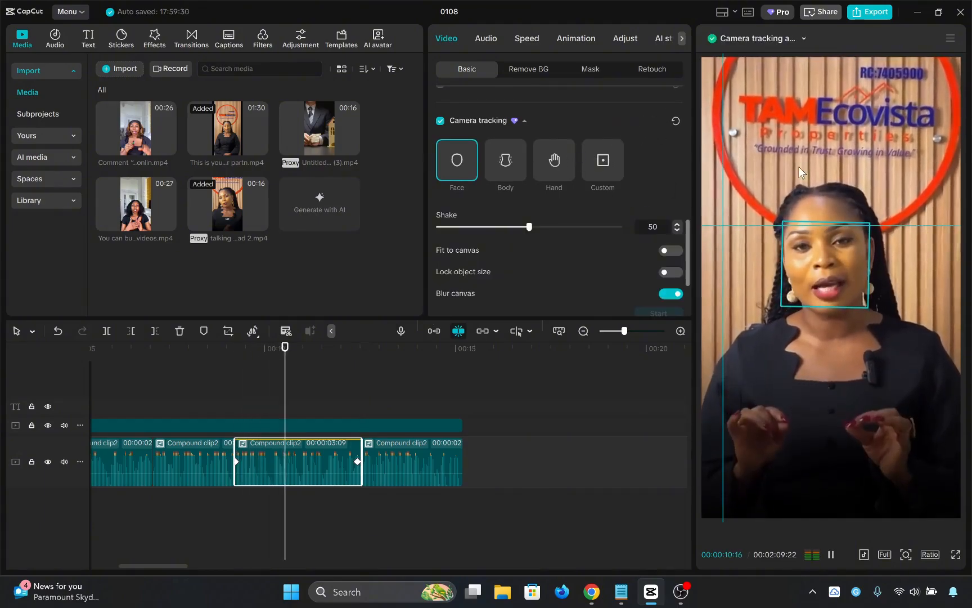
# - Stop the playback and set the camera tracking Shake of the 3:09 clip to 17
pyautogui.press('space')
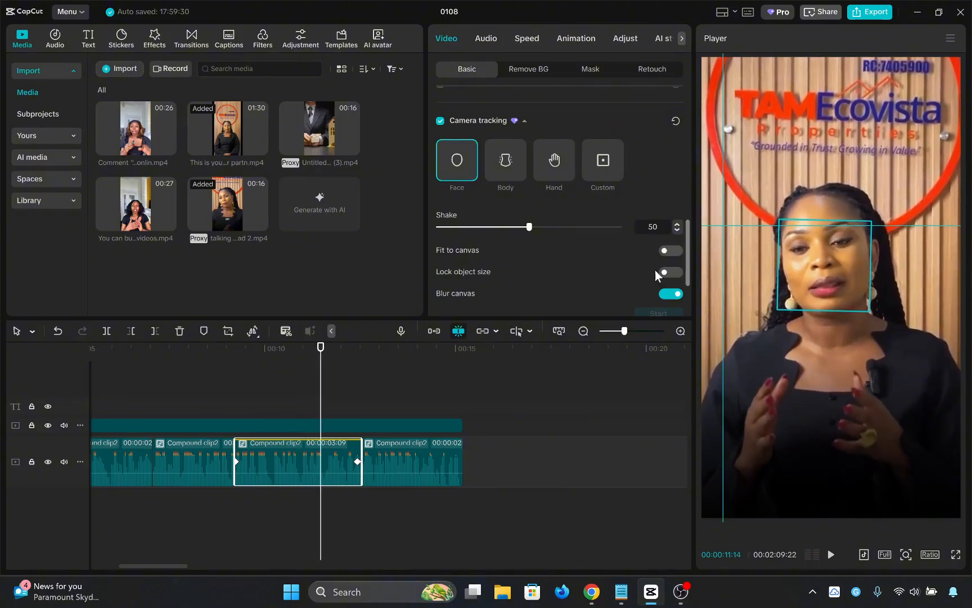
pyautogui.click(468, 228)
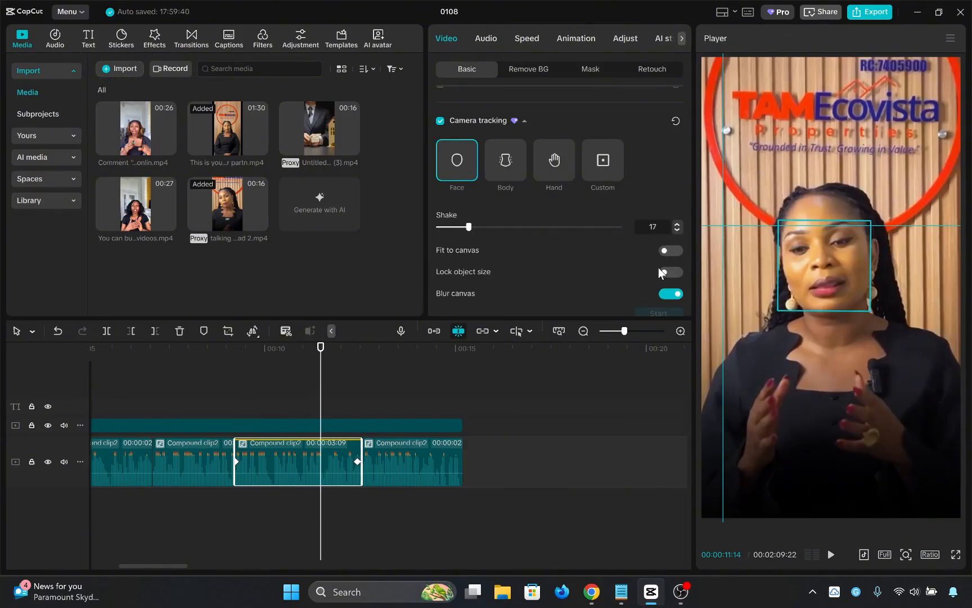
# - Enable Fit to canvas and Lock object size for the 3:09 clip's face tracking and play back the result into the last clip
pyautogui.click(666, 251)
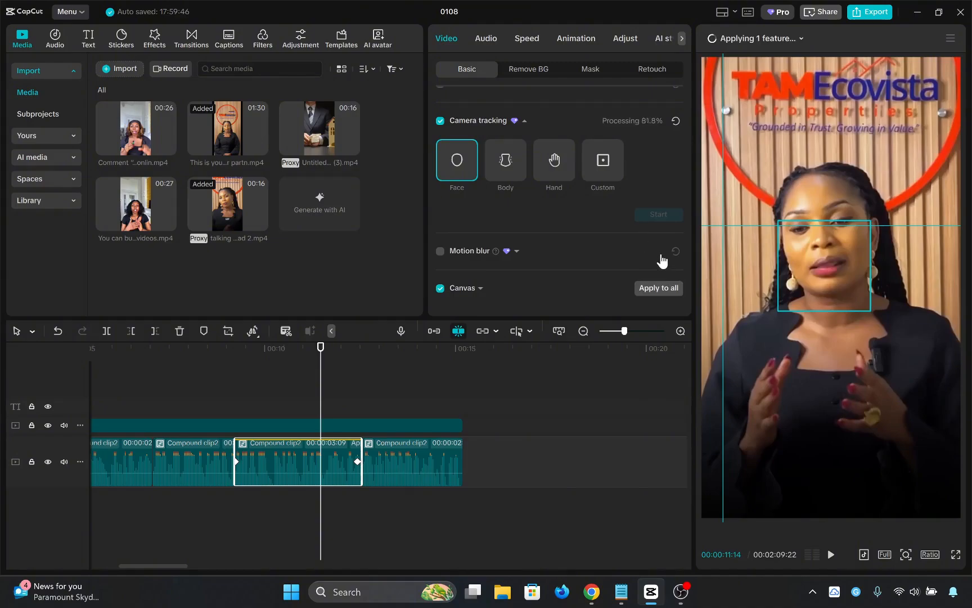
pyautogui.click(670, 275)
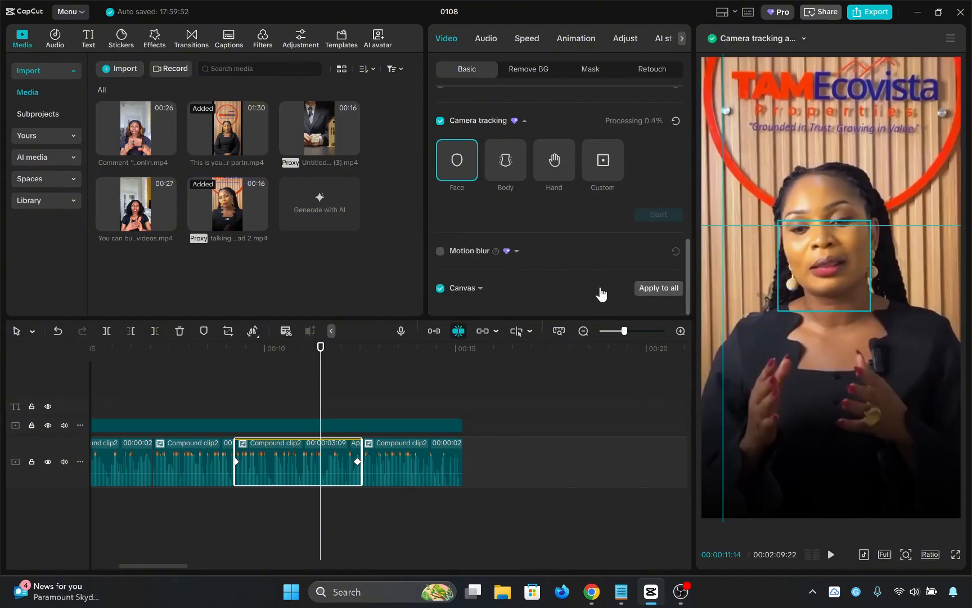
pyautogui.click(282, 369)
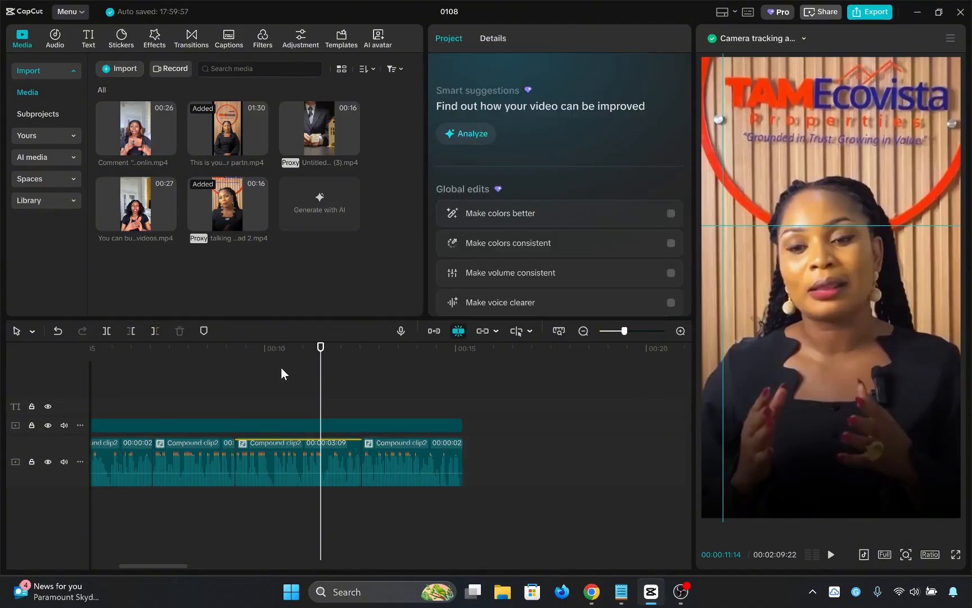
pyautogui.click(228, 374)
pyautogui.press('space')
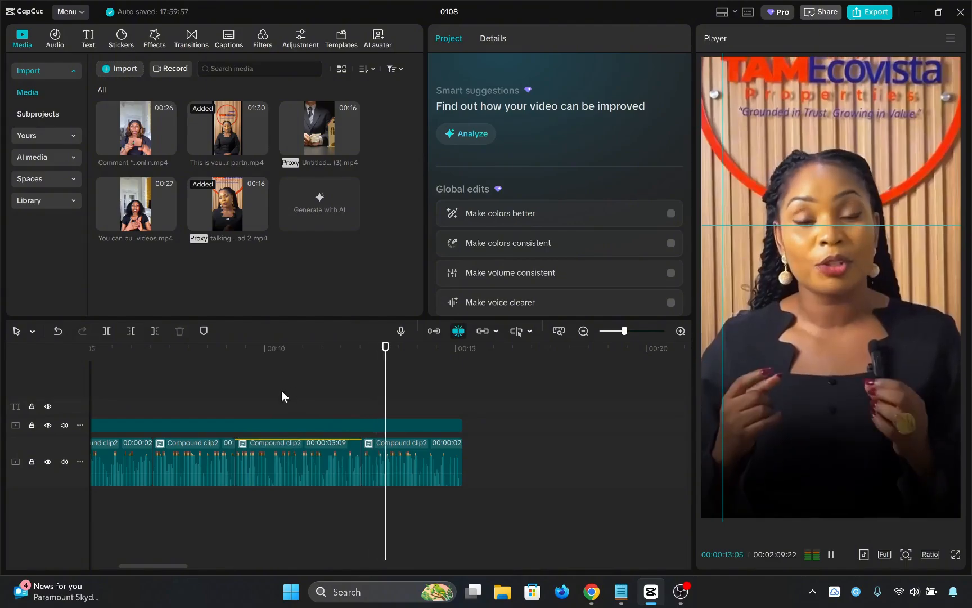
pyautogui.click(281, 390)
# - Set the face tracking Shake of the 3:09 compound clip to 5
pyautogui.click(304, 451)
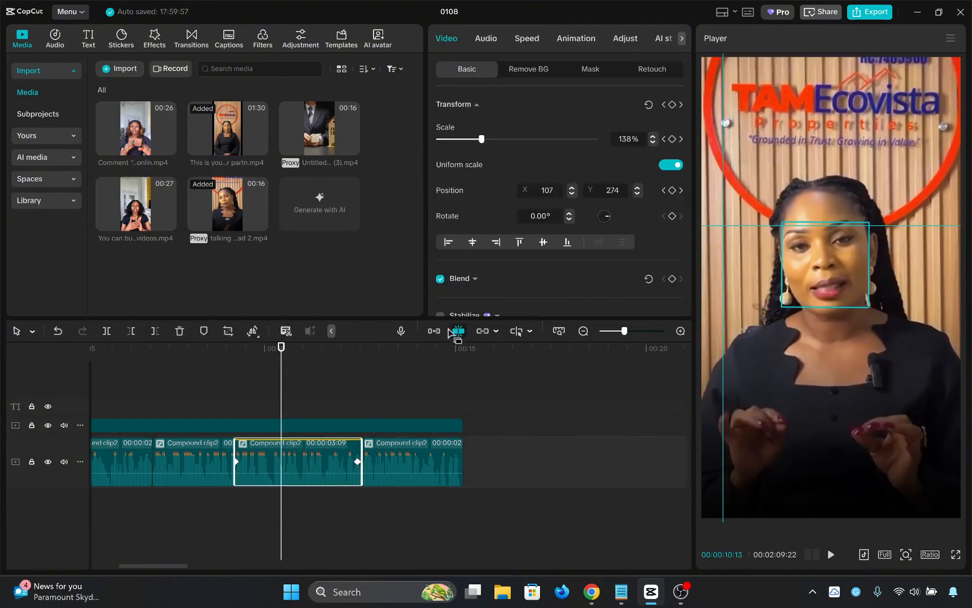
pyautogui.scroll(-10, 549, 158)
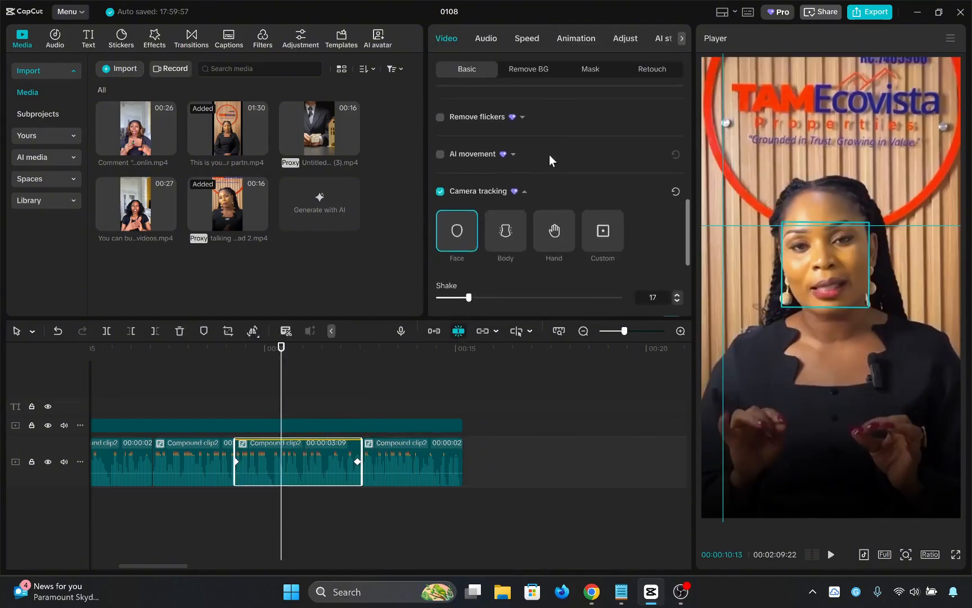
pyautogui.scroll(-4, 549, 155)
pyautogui.moveTo(469, 207); pyautogui.dragTo(448, 212)
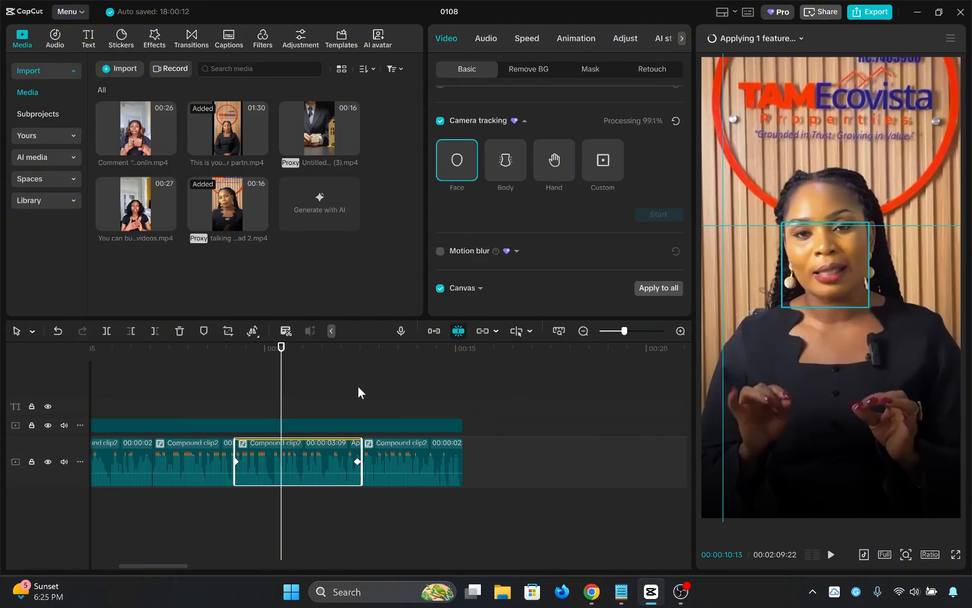
# - Play back the face-tracked 3:09 clip from just before its start and recheck the cut into the last clip
pyautogui.click(228, 387)
pyautogui.press('space')
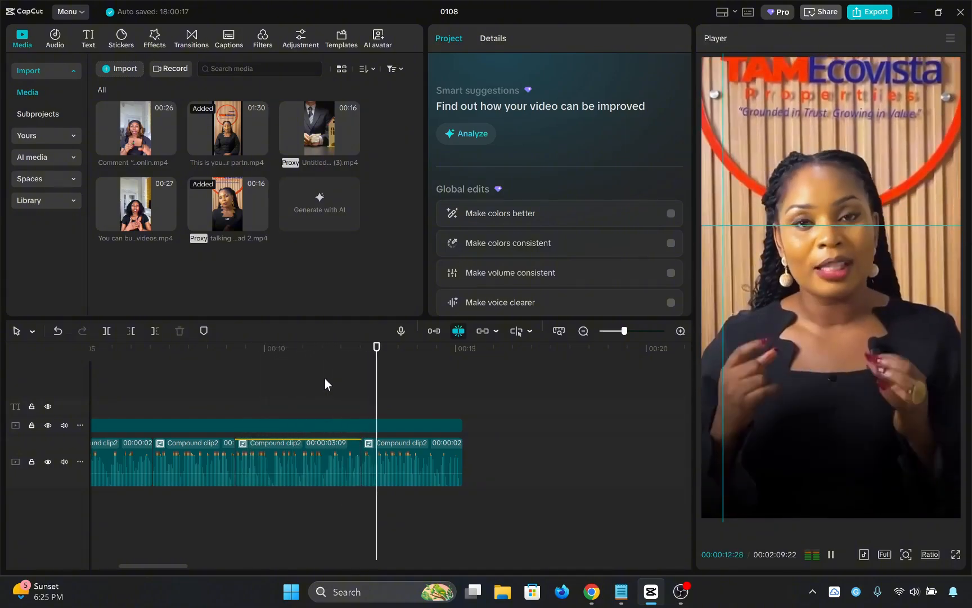
pyautogui.press('space')
pyautogui.click(350, 388)
pyautogui.press('space')
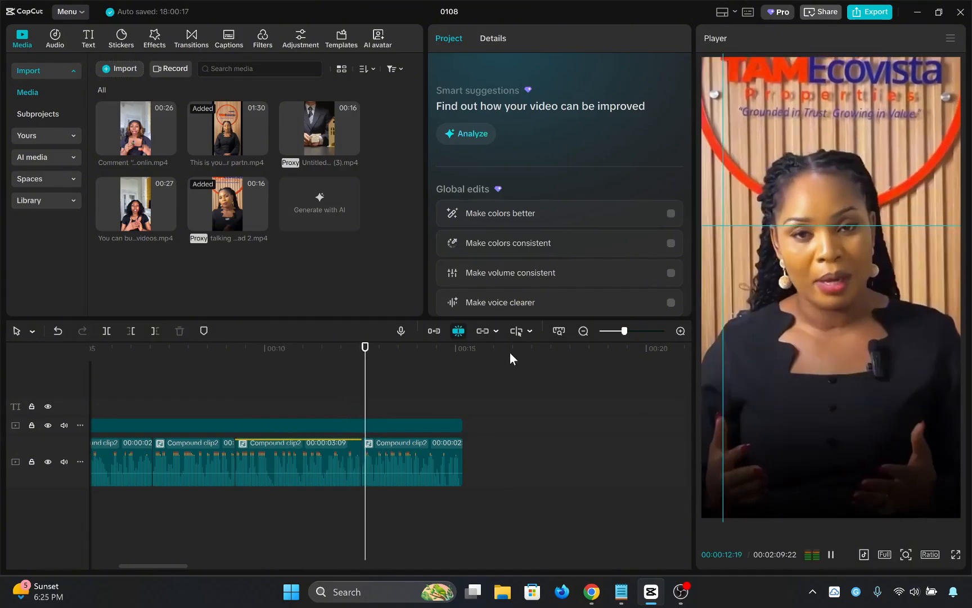
pyautogui.press('space')
# - Reset the 3:09 clip's camera tracking, choose a Custom target placed on the woman's forehead, and start the tracking
pyautogui.click(336, 450)
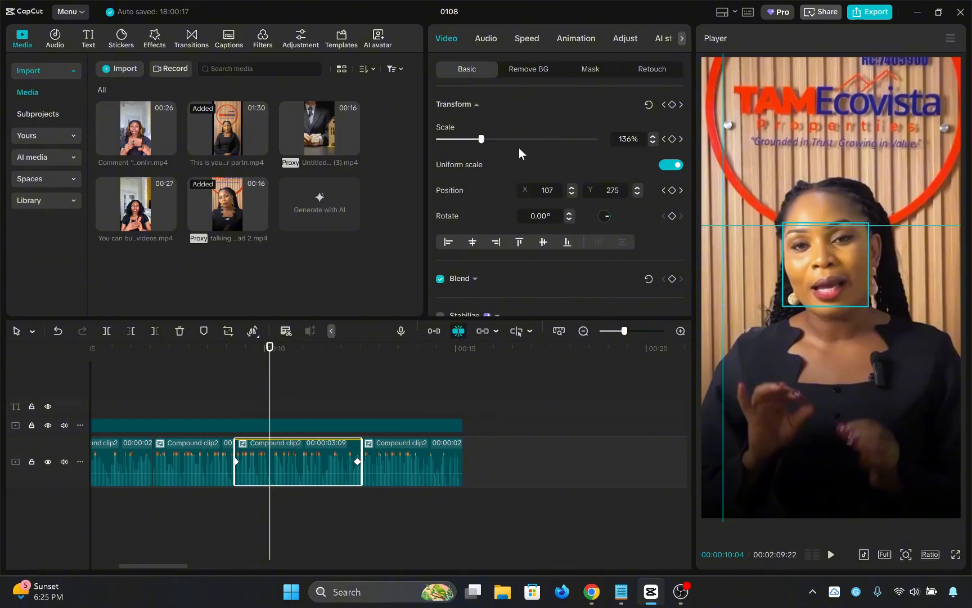
pyautogui.scroll(-5, 520, 147)
pyautogui.scroll(3, 459, 219)
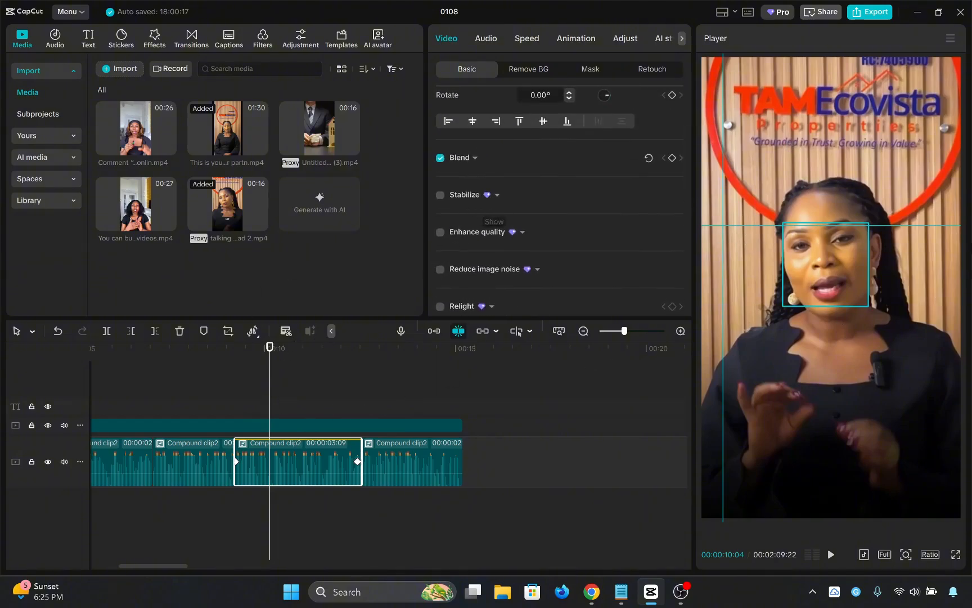
pyautogui.scroll(-5, 527, 226)
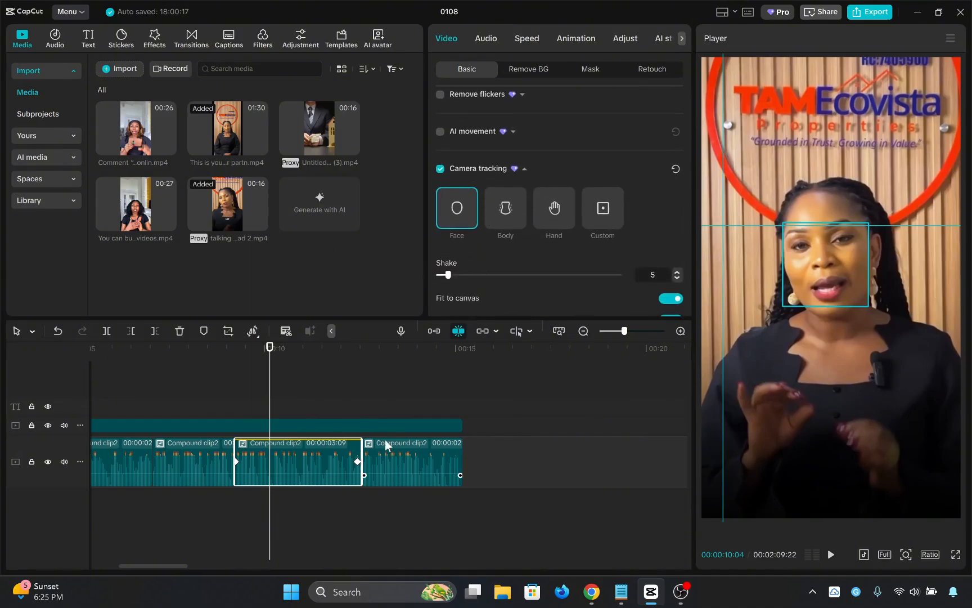
pyautogui.scroll(-3, 611, 215)
pyautogui.scroll(3, 610, 213)
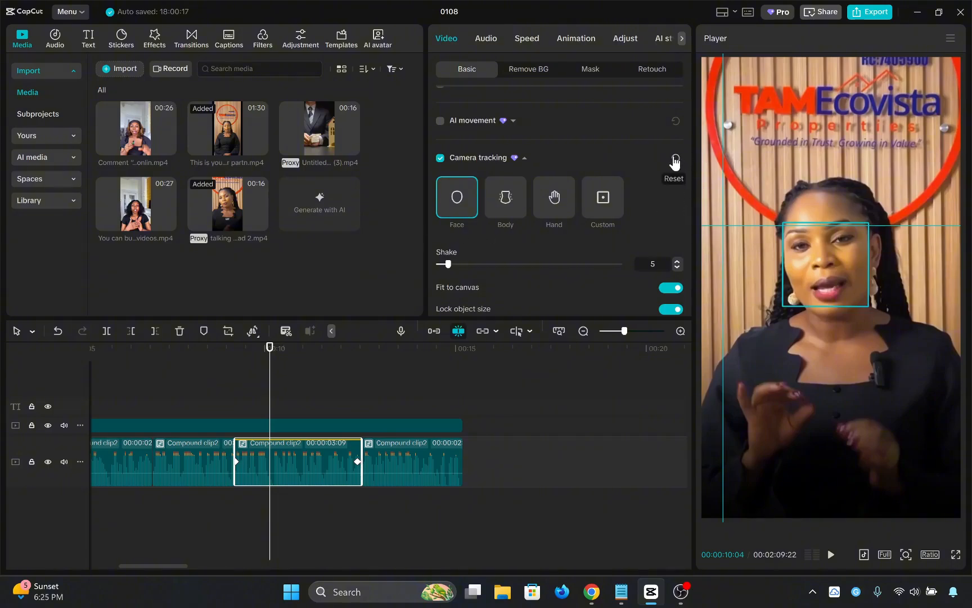
pyautogui.click(675, 158)
pyautogui.click(603, 198)
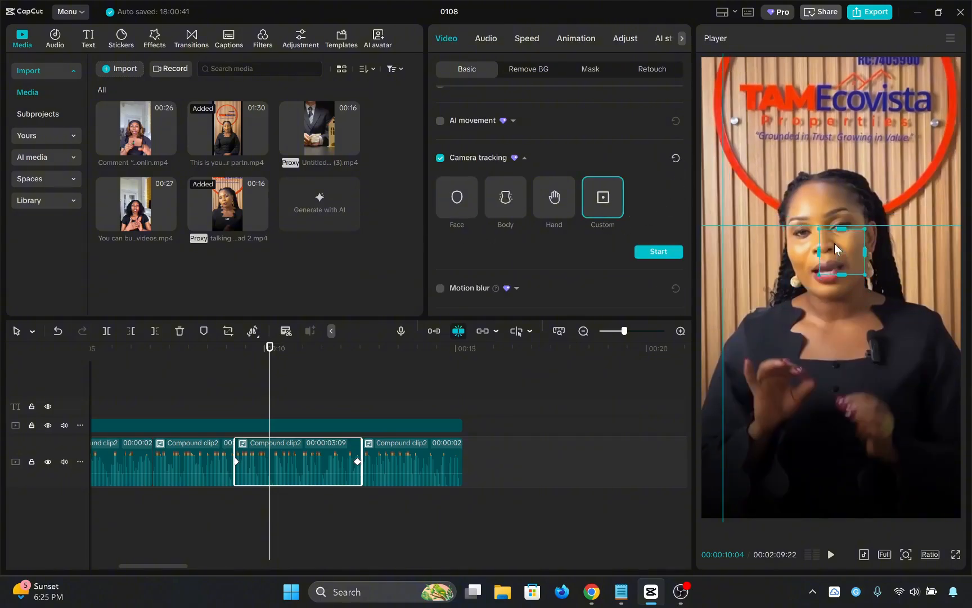
pyautogui.moveTo(841, 256); pyautogui.dragTo(813, 195)
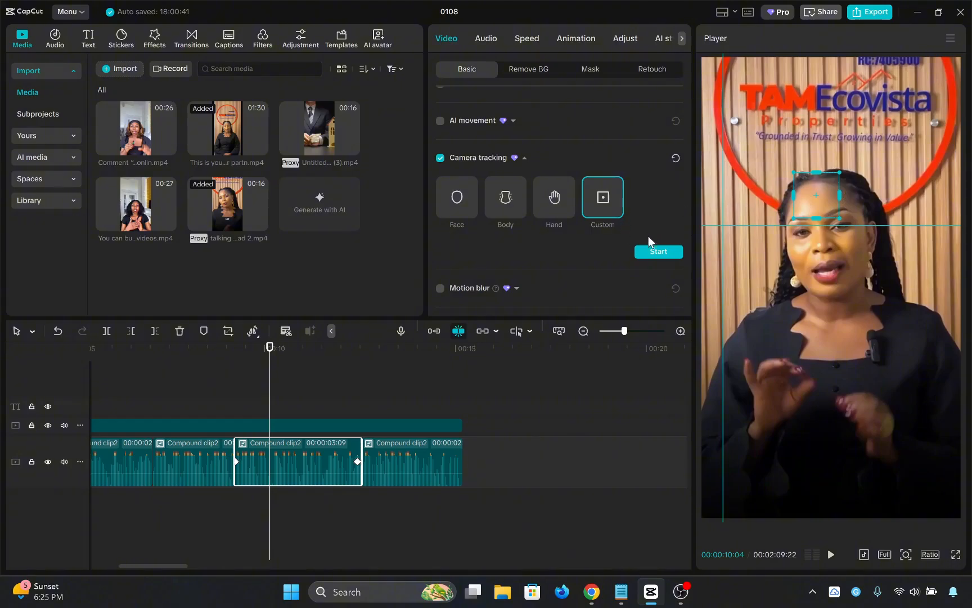
pyautogui.click(652, 252)
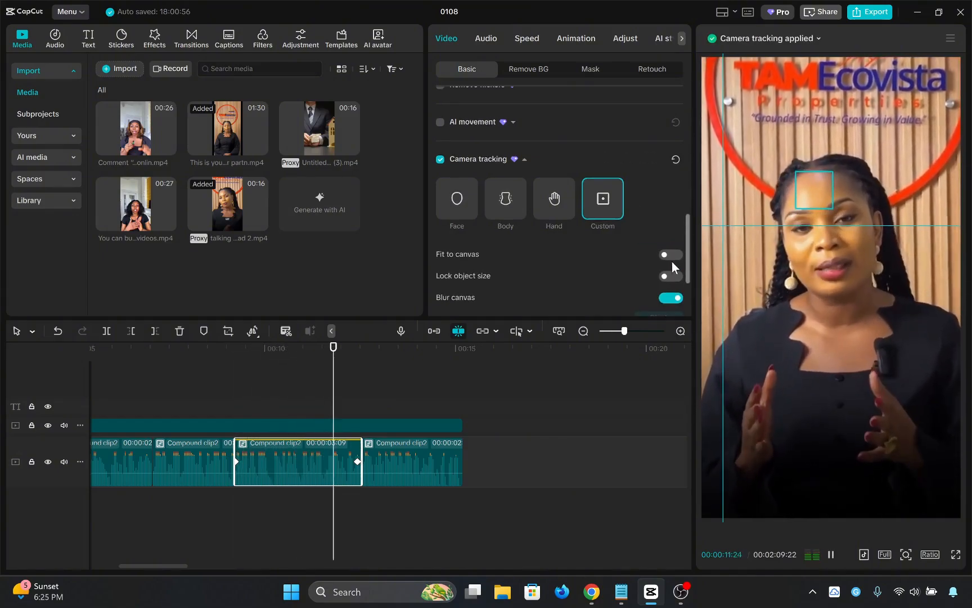
# - Enable Fit to canvas and Lock object size for the custom tracking and play back the clip from just before its start
pyautogui.click(671, 260)
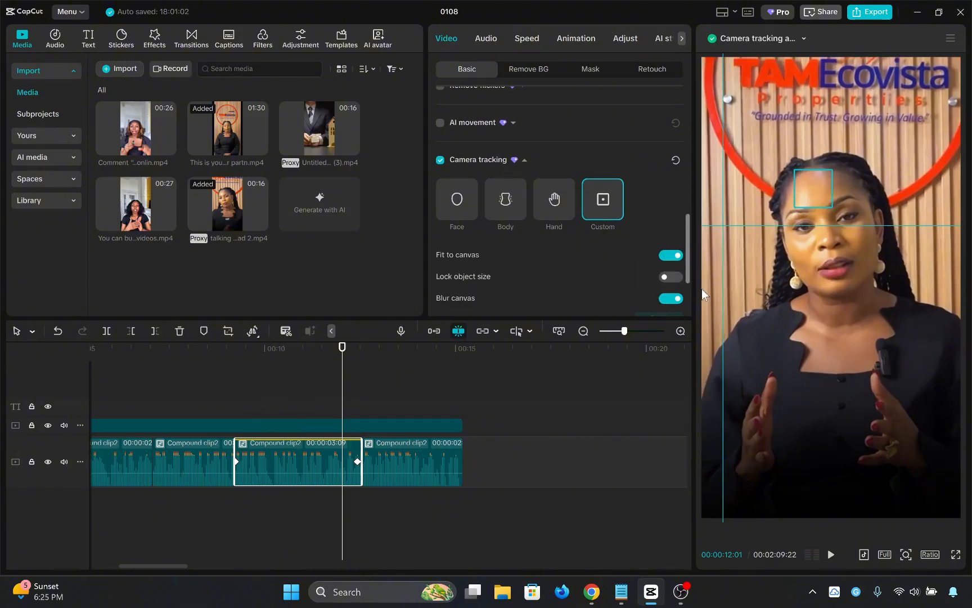
pyautogui.click(671, 279)
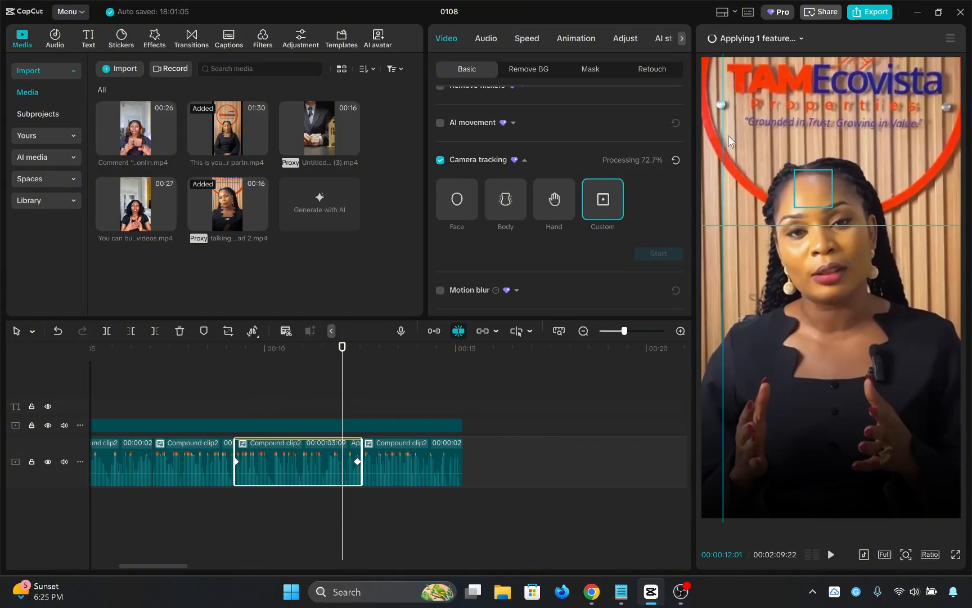
pyautogui.click(249, 384)
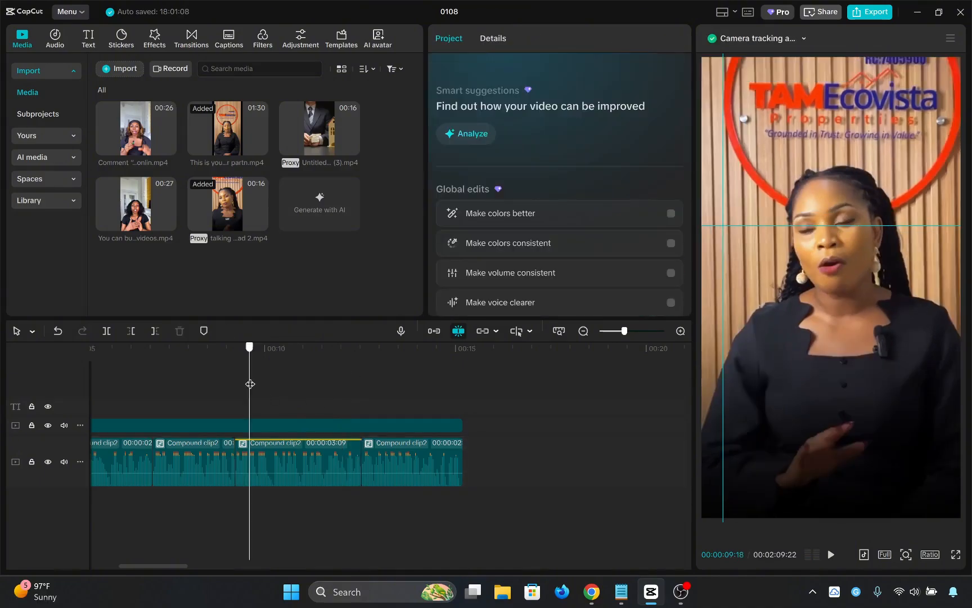
pyautogui.click(225, 379)
pyautogui.press('space')
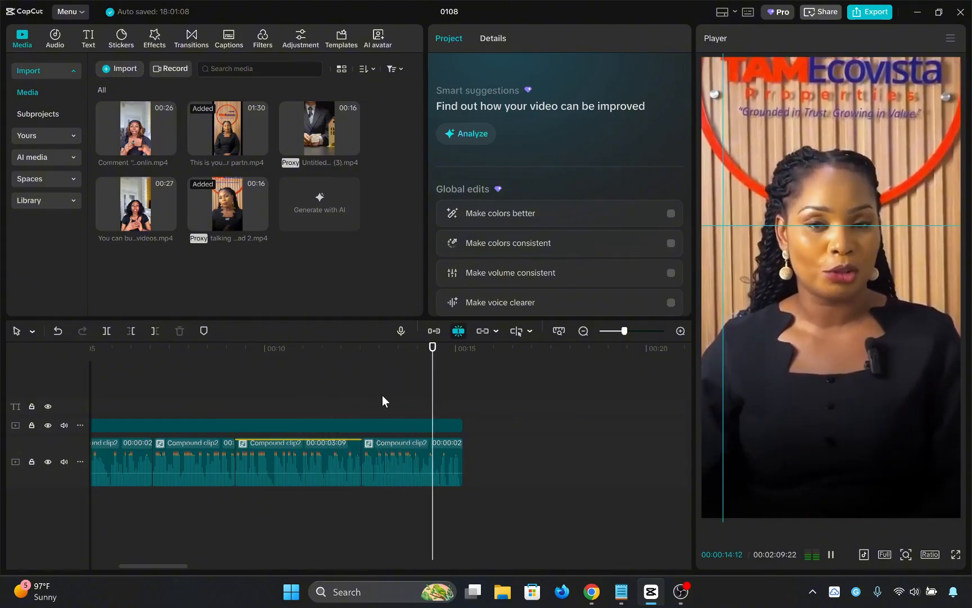
# - Return the playhead to the beginning of the timeline
pyautogui.scroll(3, 385, 389)
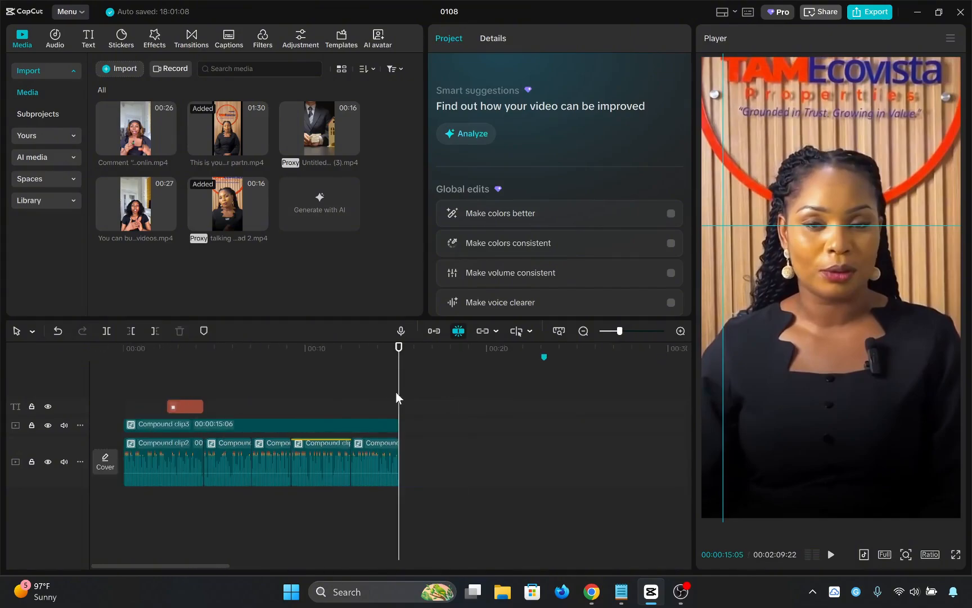
pyautogui.rightClick(565, 389)
pyautogui.click(557, 390)
pyautogui.moveTo(557, 394); pyautogui.dragTo(48, 370)
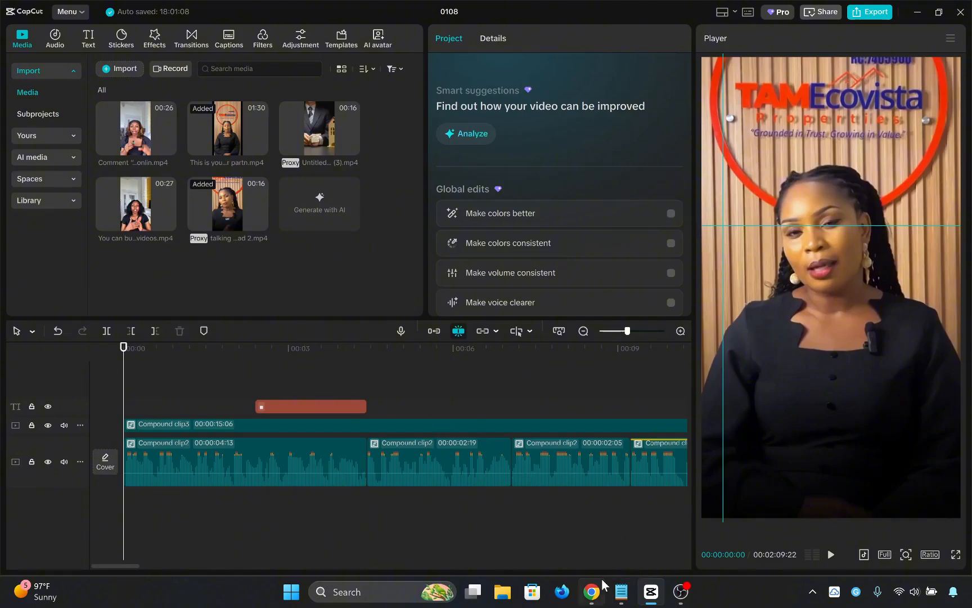
# - Switch to Notepad to review the editing checklist, highlighting the B-ROLLS line, and return to CapCut
pyautogui.click(621, 591)
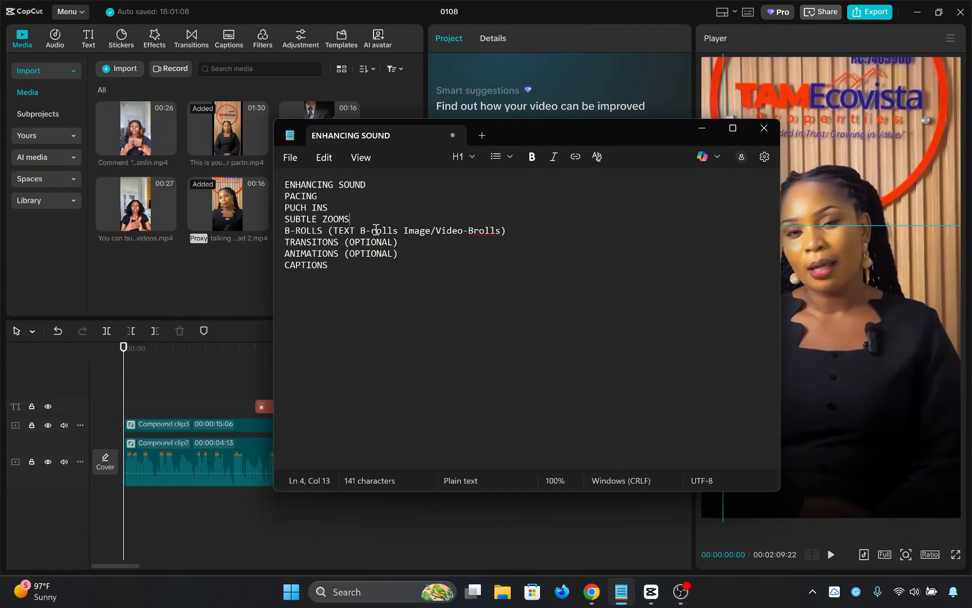
pyautogui.moveTo(519, 232); pyautogui.dragTo(269, 231)
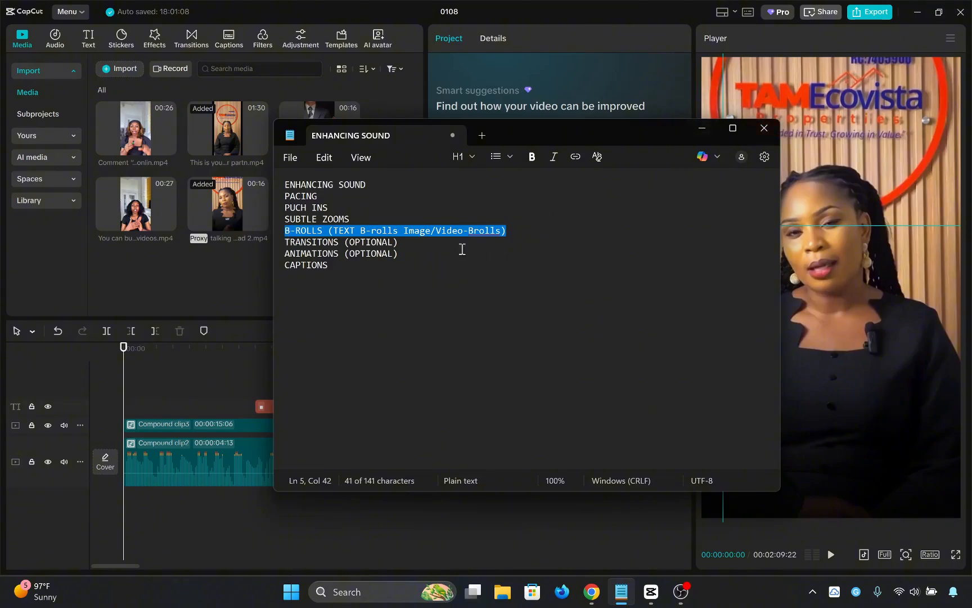
pyautogui.click(416, 243)
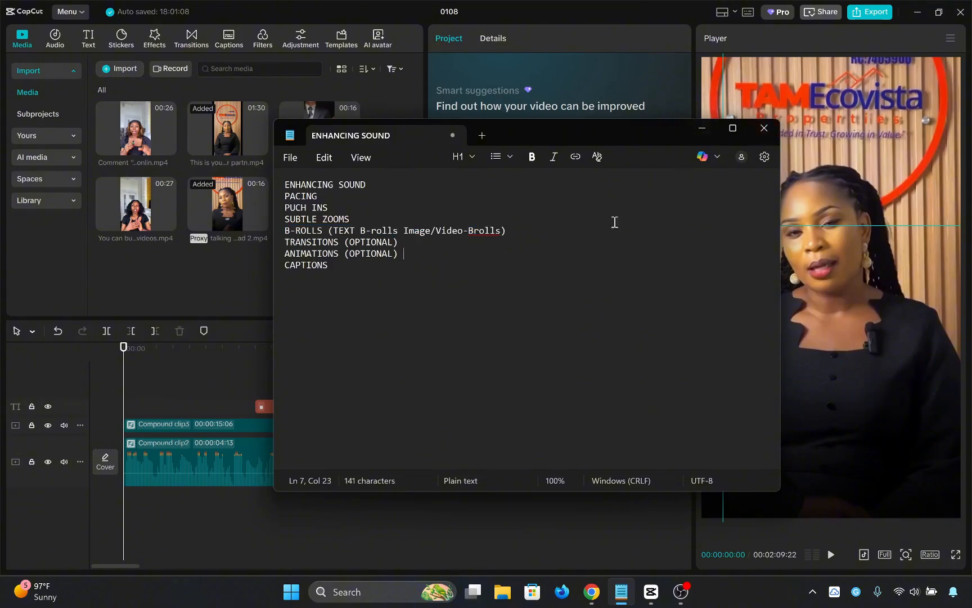
pyautogui.hotkey('shift', 'Down')
pyautogui.click(710, 132)
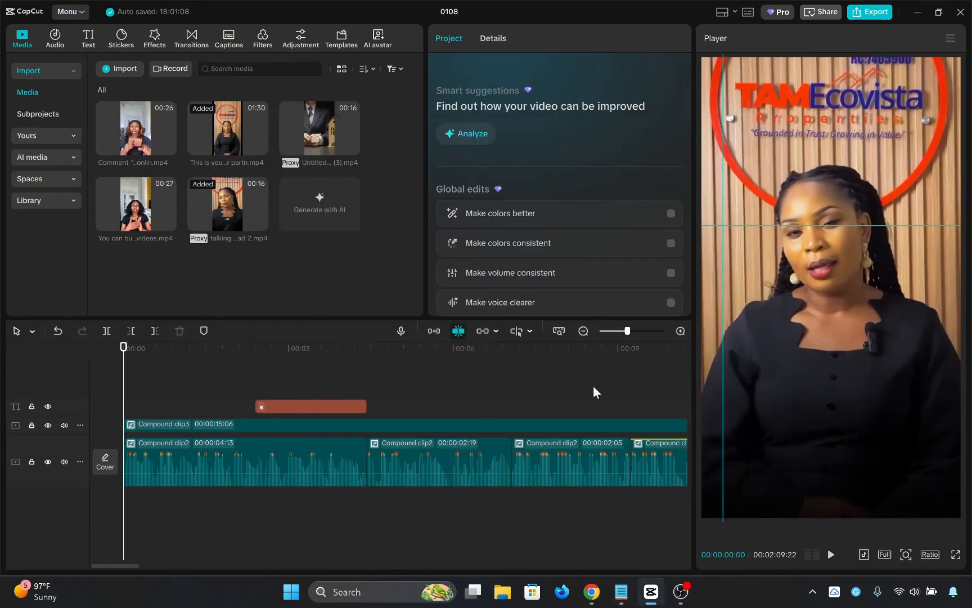
# - Play back the custom-tracked 3:09 clip and the cut into the last clip repeatedly to check the camera movement
pyautogui.scroll(-2, 594, 387)
pyautogui.hscroll(2, 595, 387)
pyautogui.click(338, 383)
pyautogui.press('space')
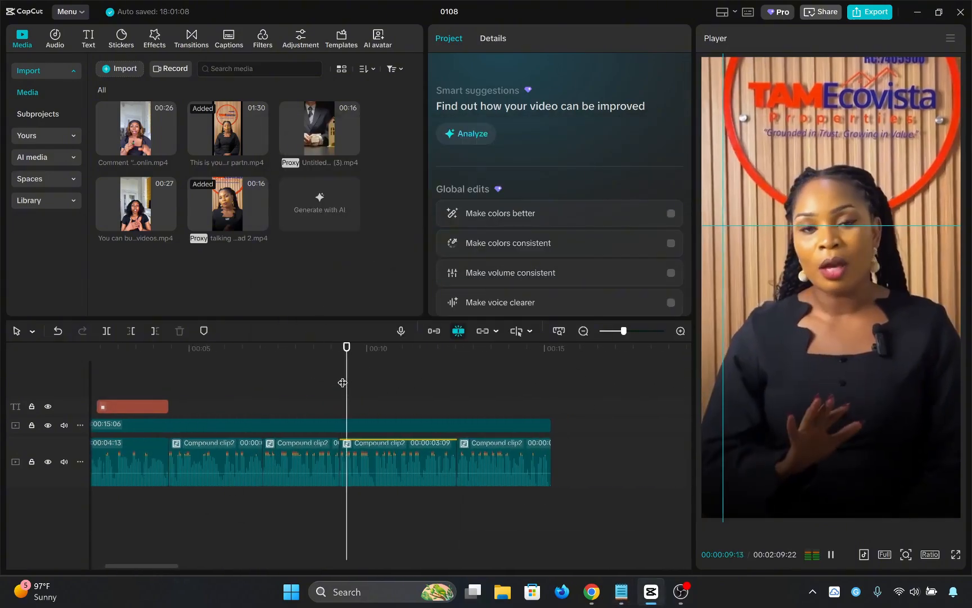
pyautogui.click(339, 382)
pyautogui.click(331, 384)
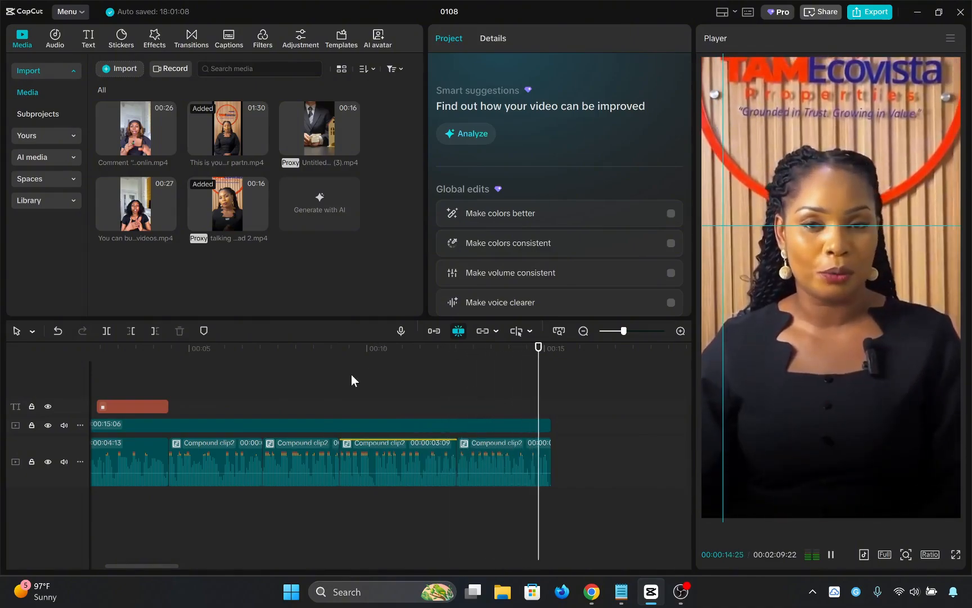
pyautogui.click(400, 375)
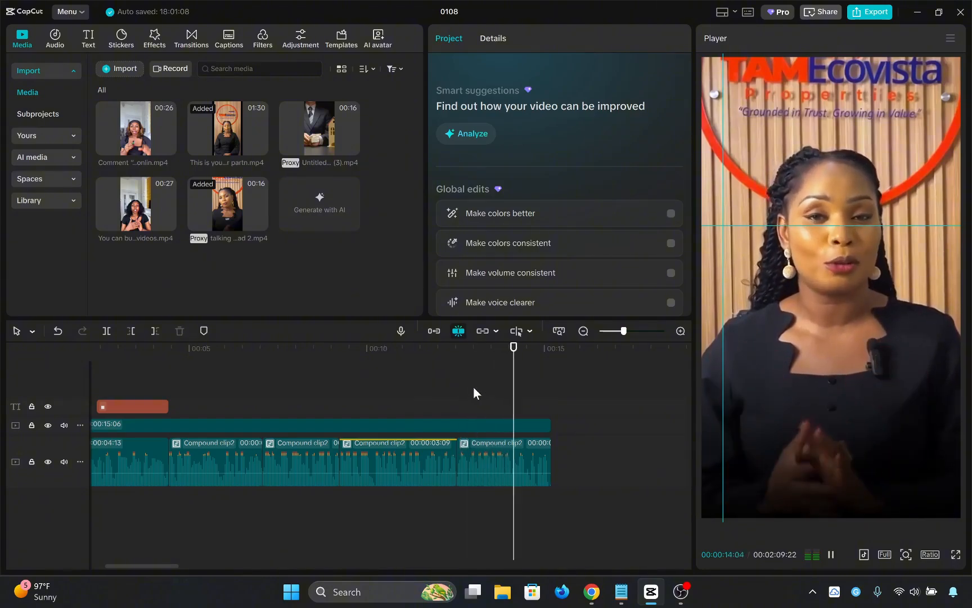
pyautogui.click(451, 391)
pyautogui.moveTo(451, 391); pyautogui.dragTo(430, 394)
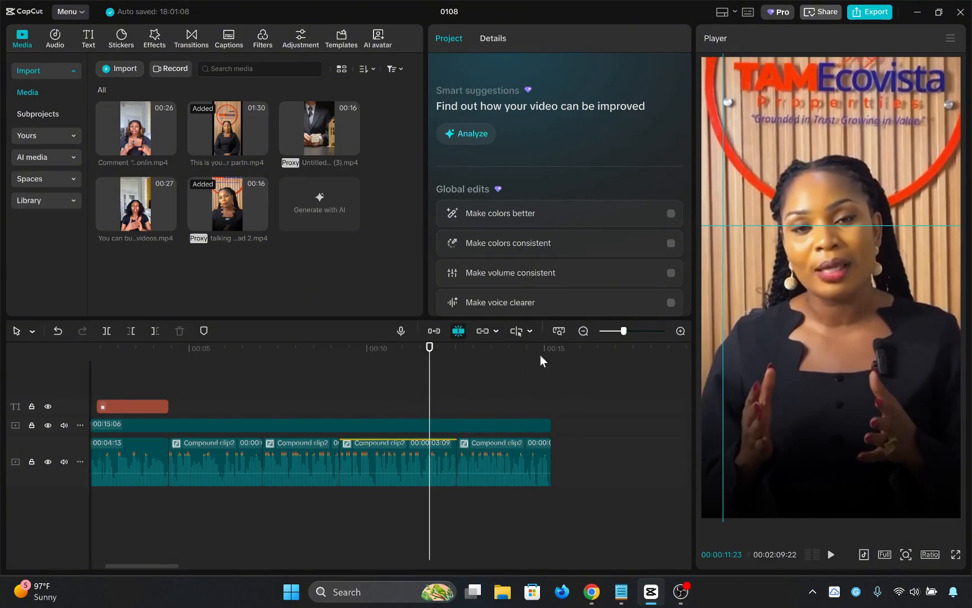
# - Play part of the separate talking head 2.mp4 clip near 02:02 for comparison and return the playhead to the timeline's beginning
pyautogui.moveTo(510, 453)
pyautogui.click(556, 330)
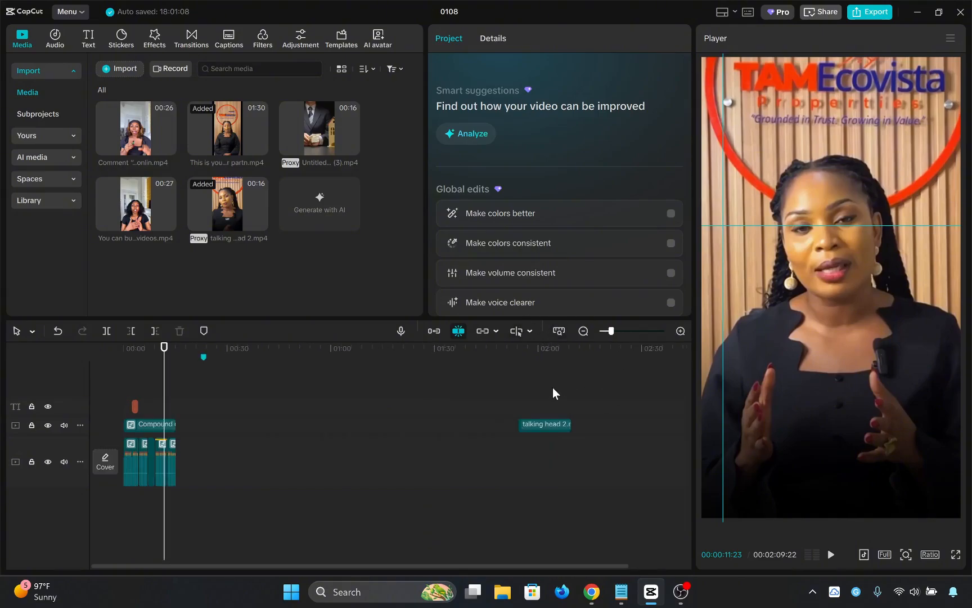
pyautogui.moveTo(553, 392); pyautogui.dragTo(547, 400)
pyautogui.scroll(4, 563, 427)
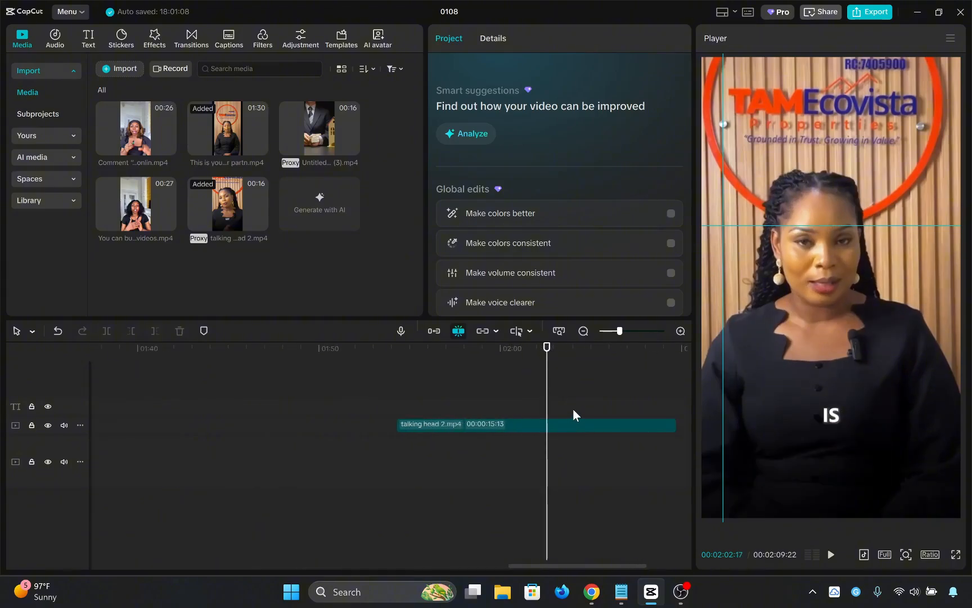
pyautogui.press('space')
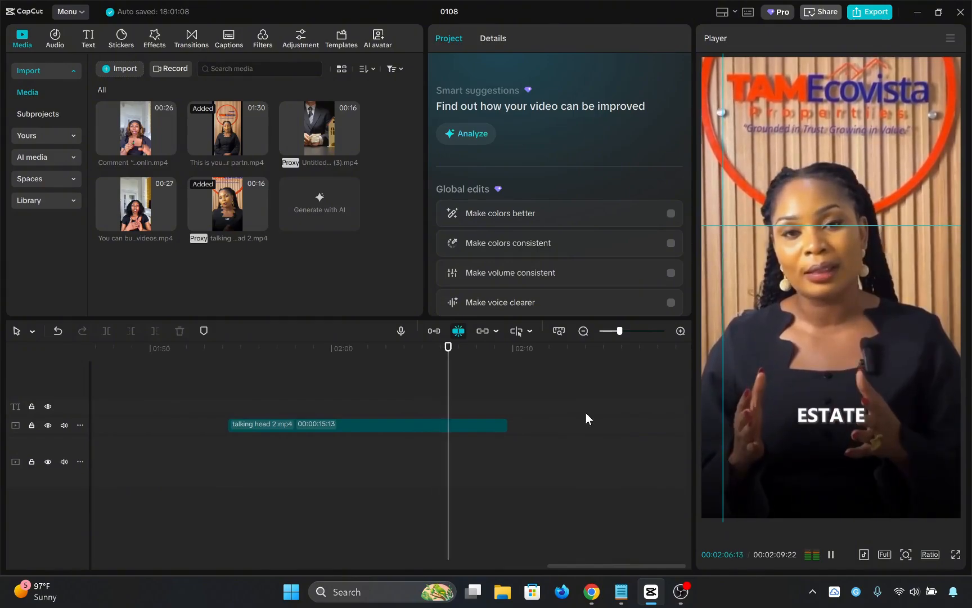
pyautogui.press('space')
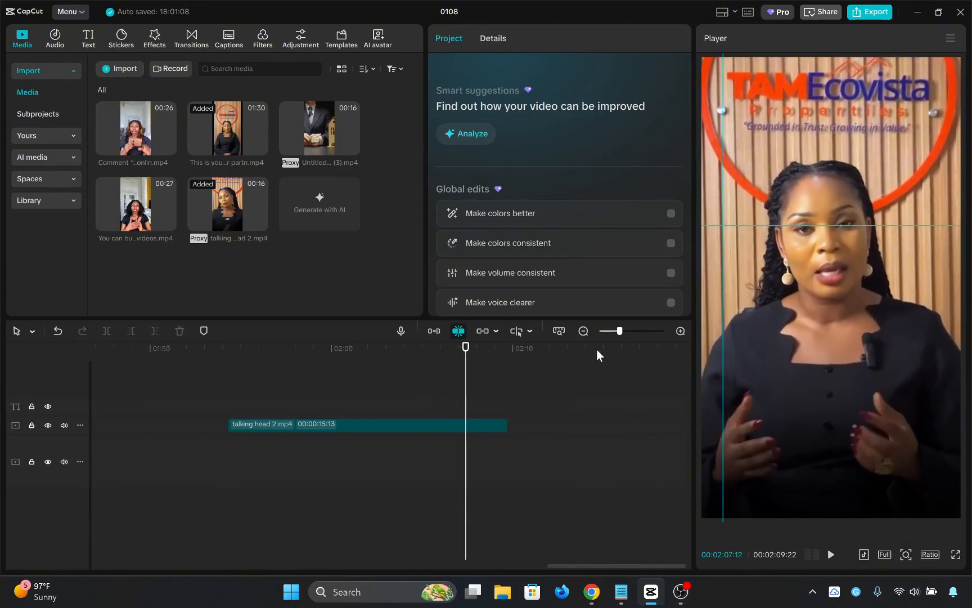
pyautogui.moveTo(330, 349); pyautogui.dragTo(26, 407)
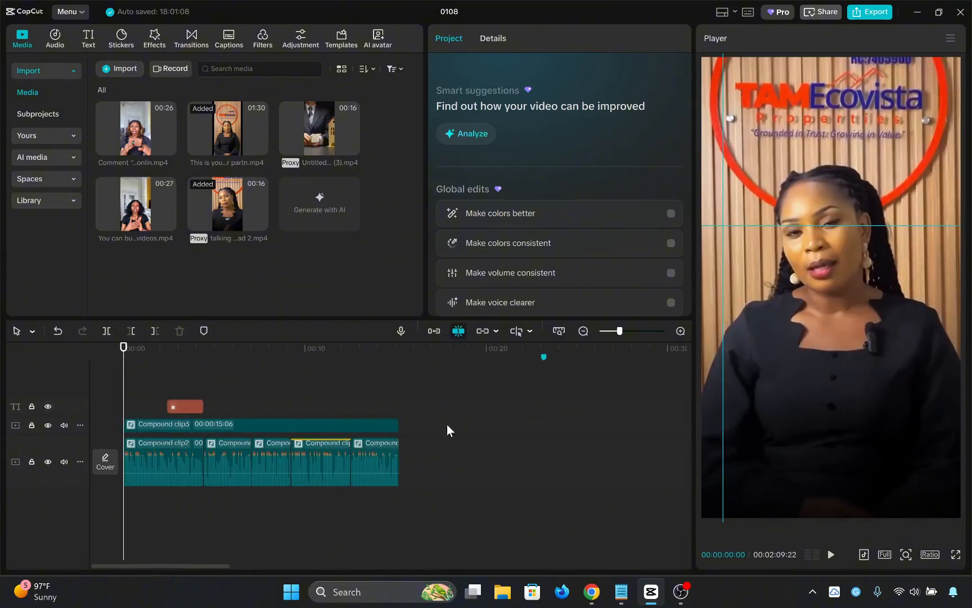
# - Scrub the playhead to about 11 seconds in the talking-head timeline and return it to the start
pyautogui.moveTo(304, 387); pyautogui.dragTo(324, 386)
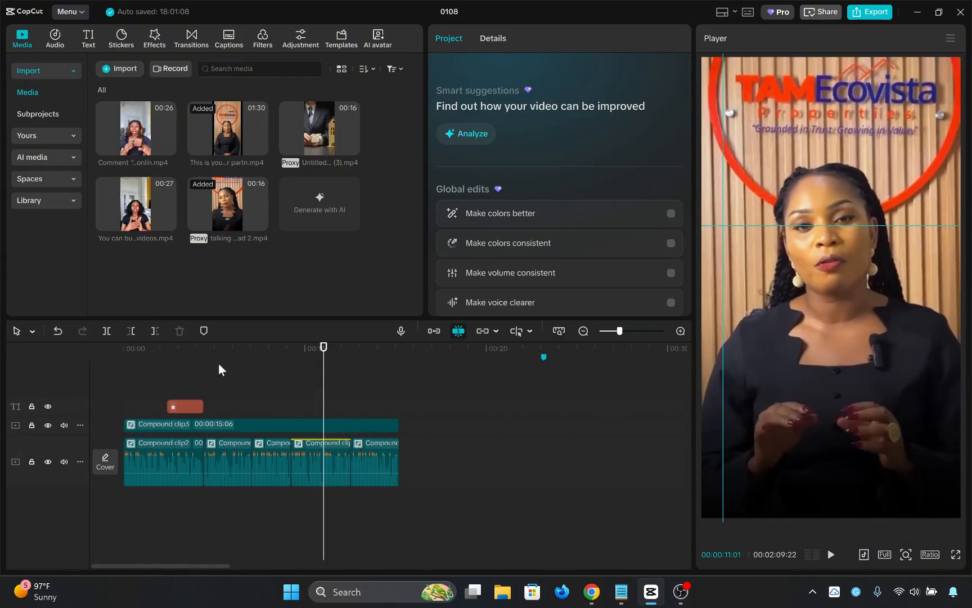
pyautogui.click(211, 389)
pyautogui.moveTo(211, 389); pyautogui.dragTo(122, 388)
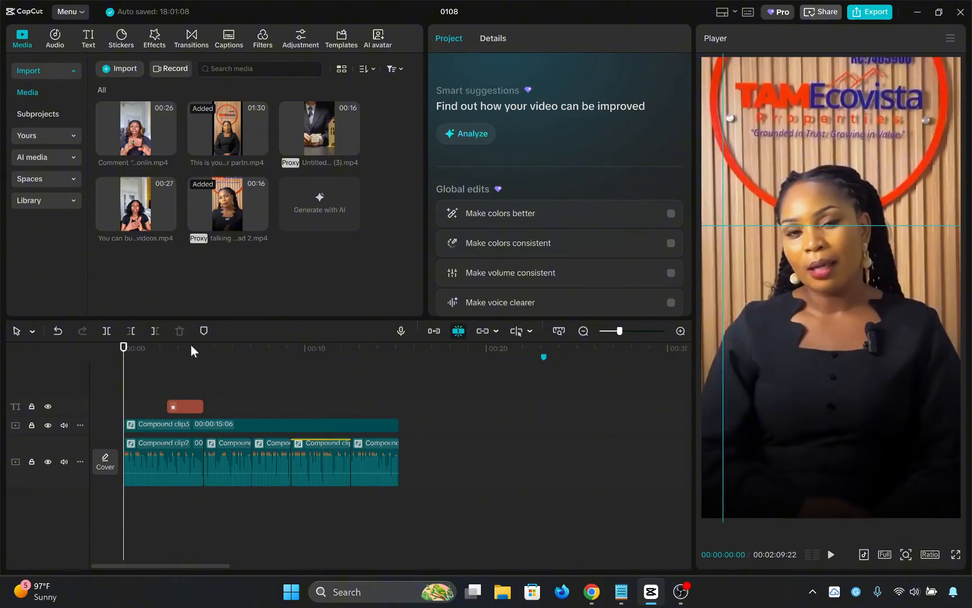
# - Switch to Chrome, go to canva.com and open the most recent untitled design, the one with the forest thumbnail
pyautogui.click(591, 592)
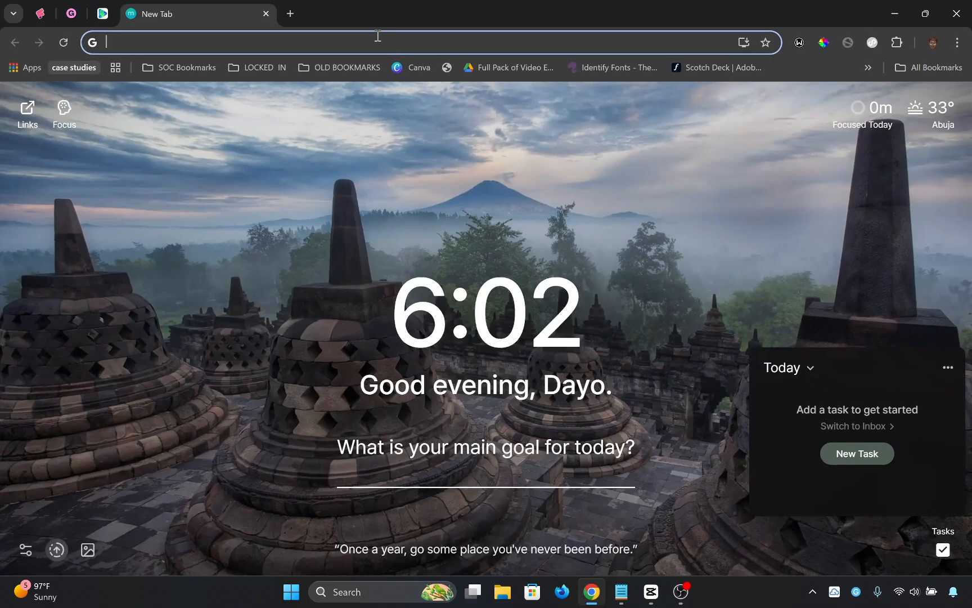
pyautogui.write('canva.com')
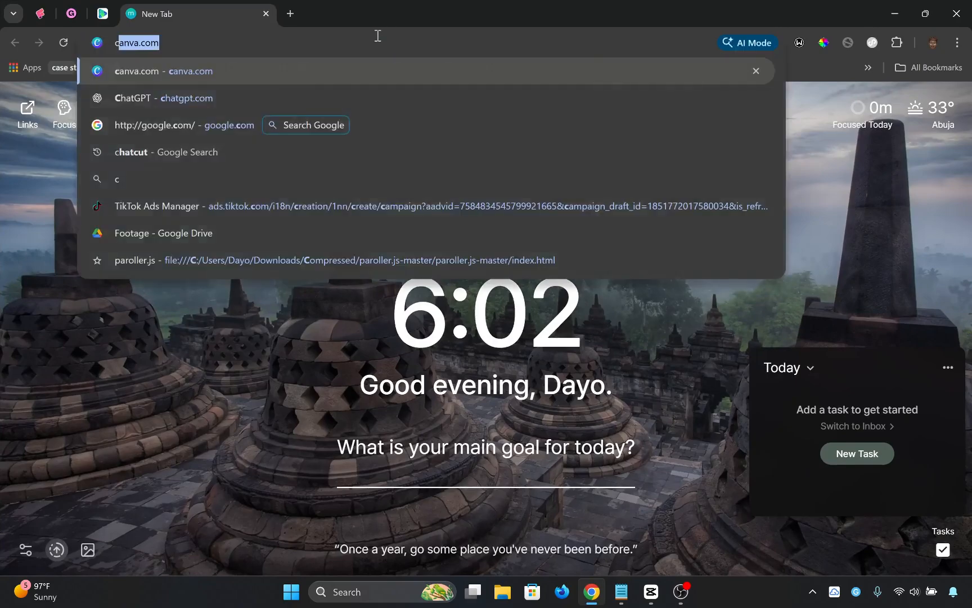
pyautogui.press('Return')
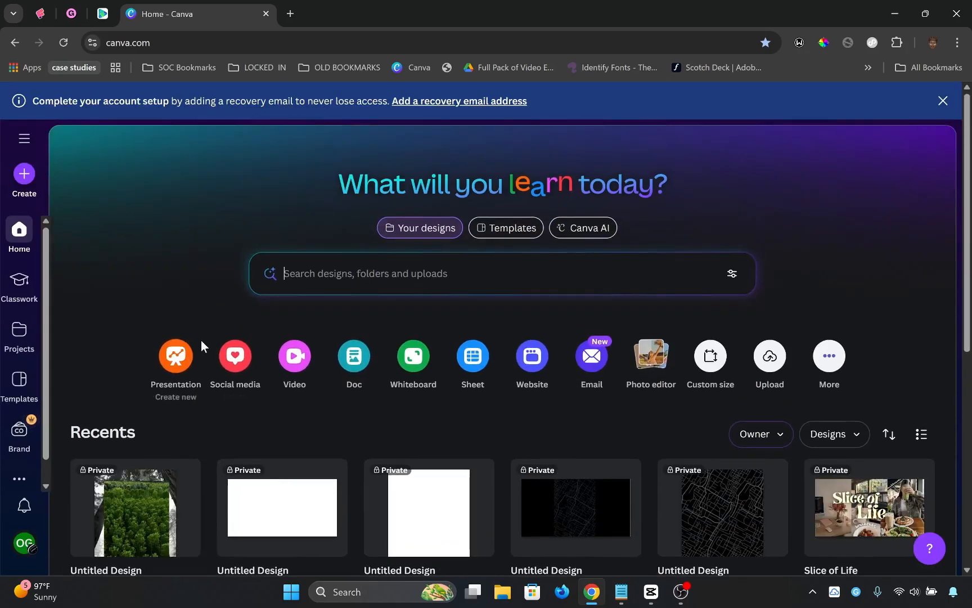
pyautogui.click(135, 510)
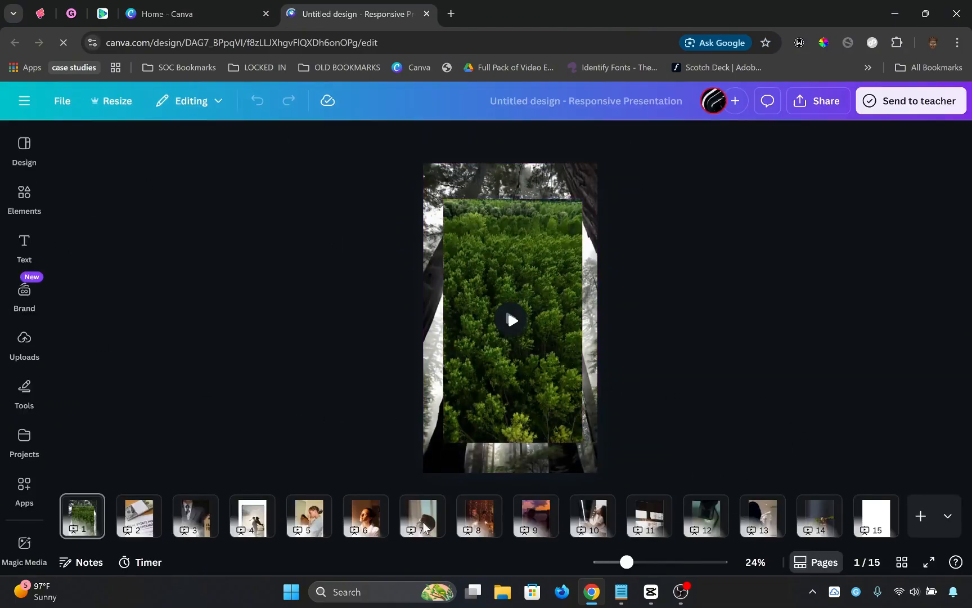
# - Delete all the stacked media, including the forest, rice and flower clips, from page 1 of the design
pyautogui.click(516, 370)
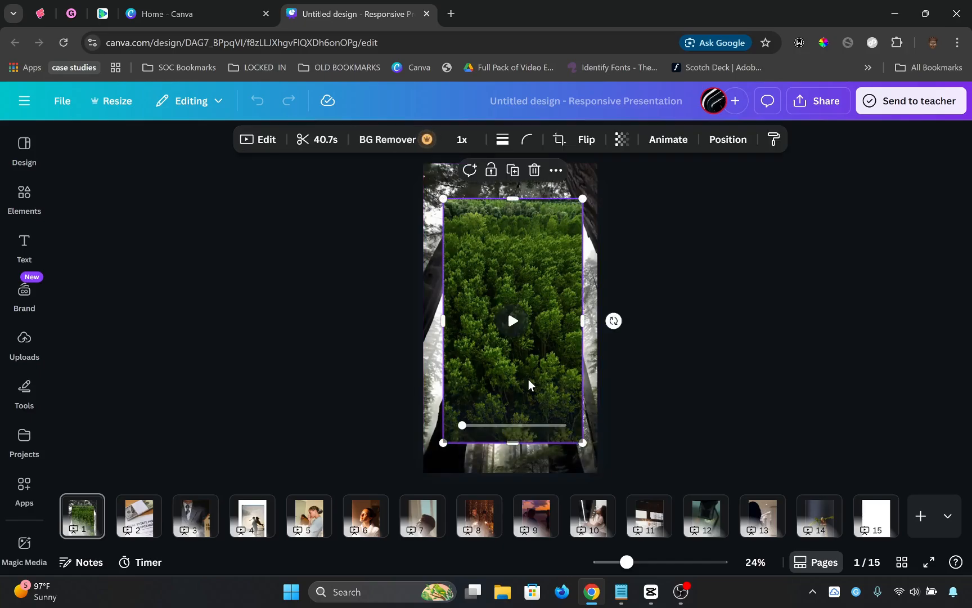
pyautogui.press('Delete')
pyautogui.click(540, 374)
pyautogui.press('Delete')
pyautogui.click(540, 378)
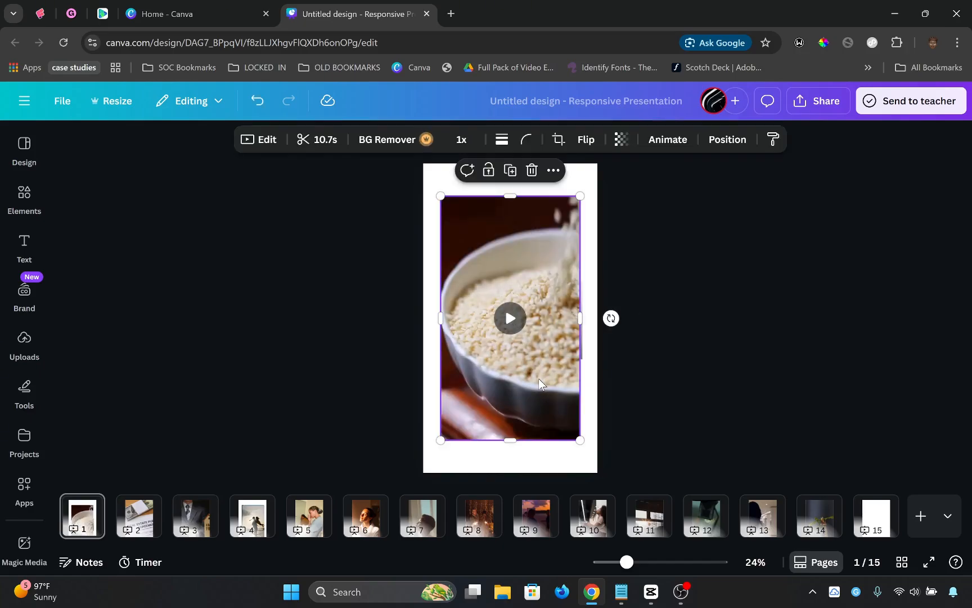
pyautogui.press('Delete')
pyautogui.click(538, 379)
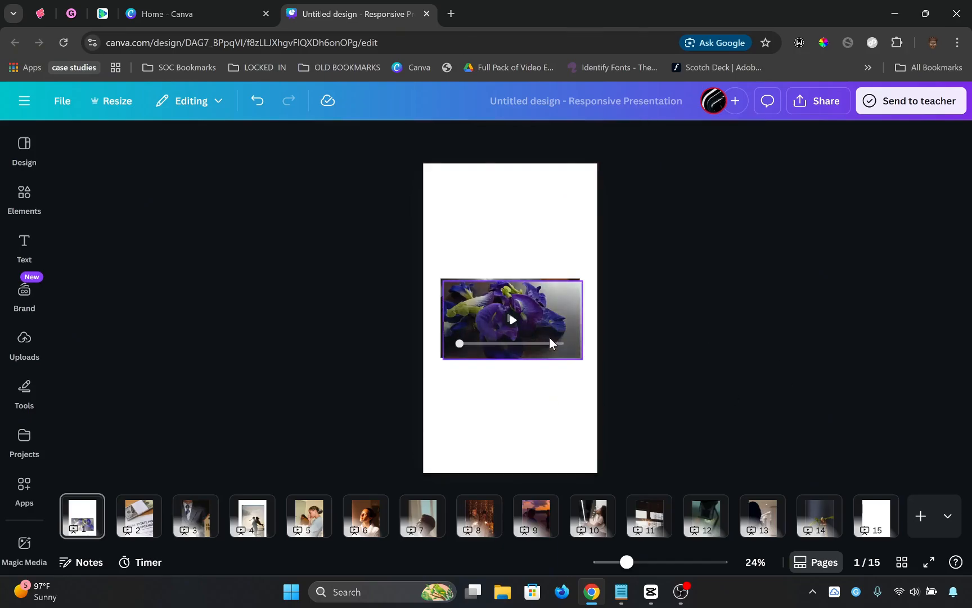
pyautogui.click(560, 321)
pyautogui.press('Delete')
pyautogui.click(559, 320)
pyautogui.press('Delete')
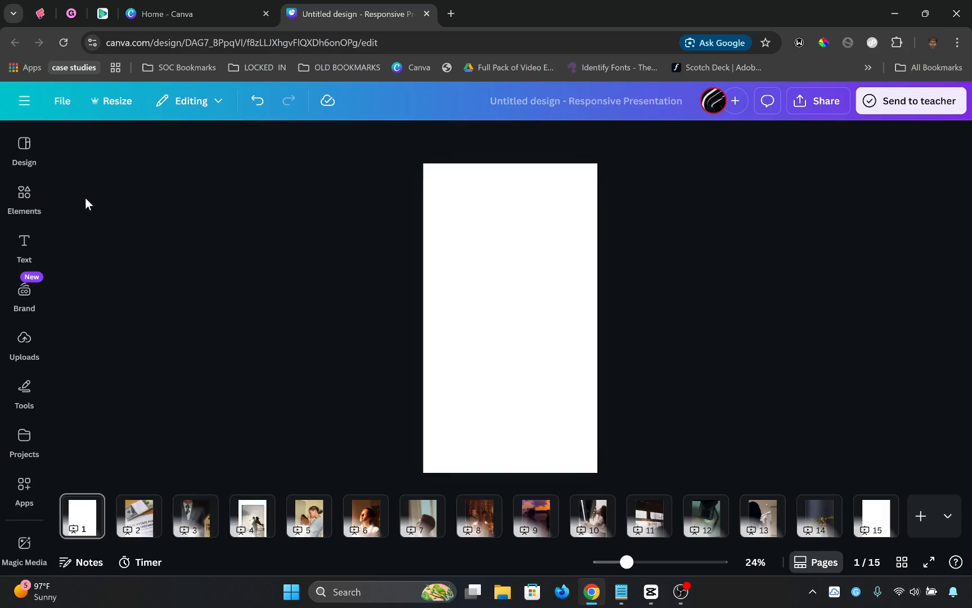
# - Search Canva's elements library for "counting money"
pyautogui.click(24, 197)
pyautogui.click(149, 164)
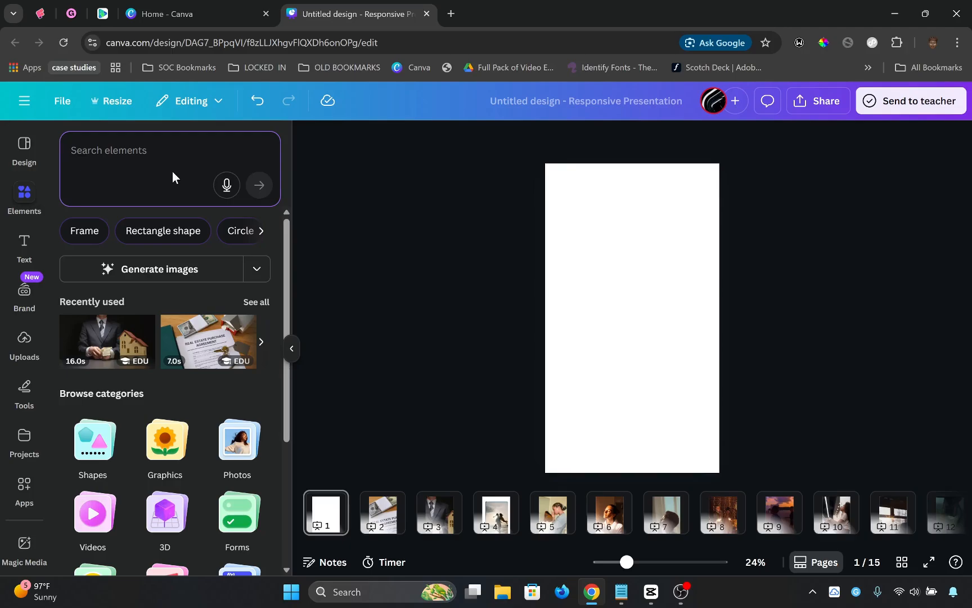
pyautogui.write('coun')
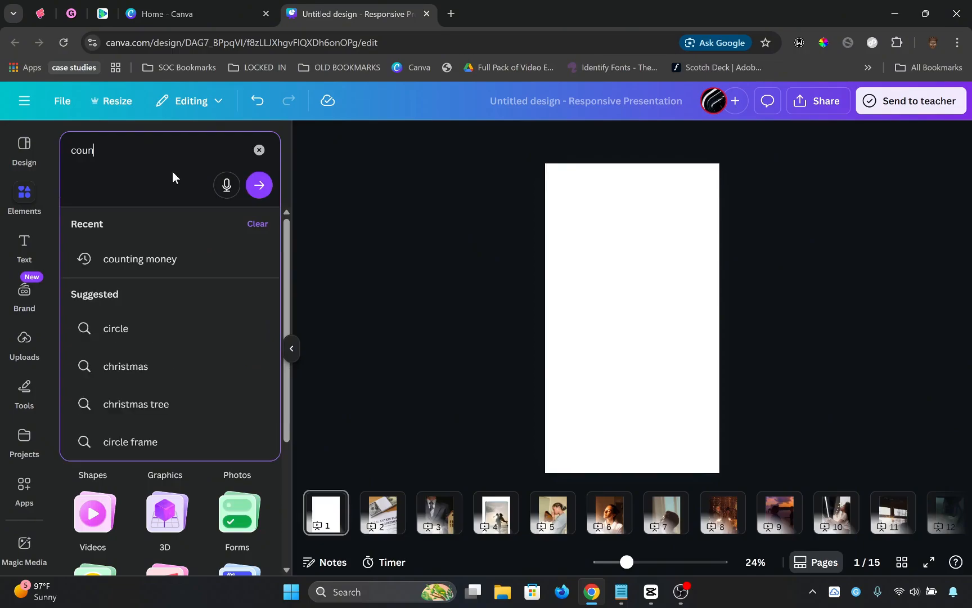
pyautogui.write('ting money')
pyautogui.press('Return')
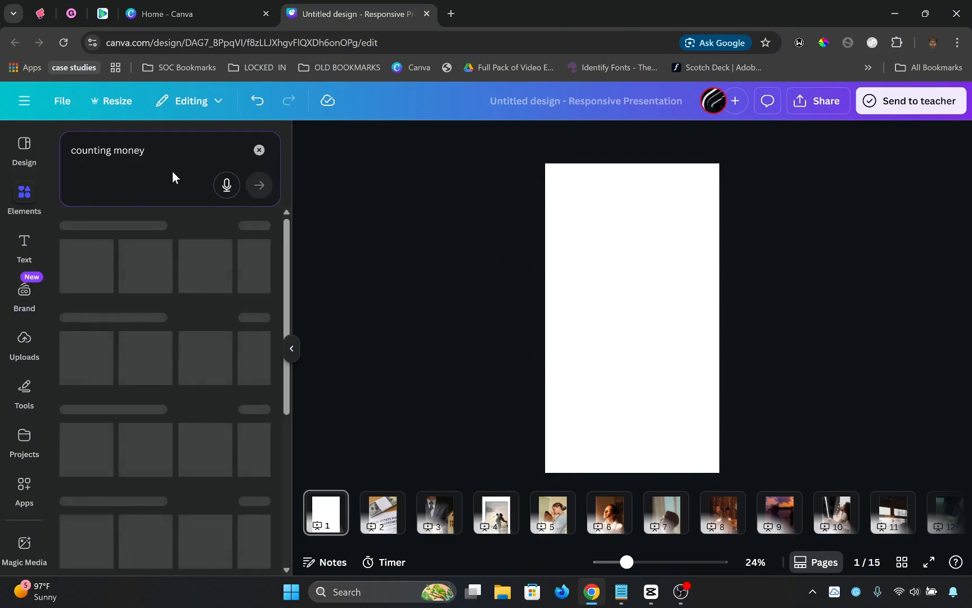
# - Filter the counting money results to Videos and browse the available clips
pyautogui.scroll(-4, 175, 361)
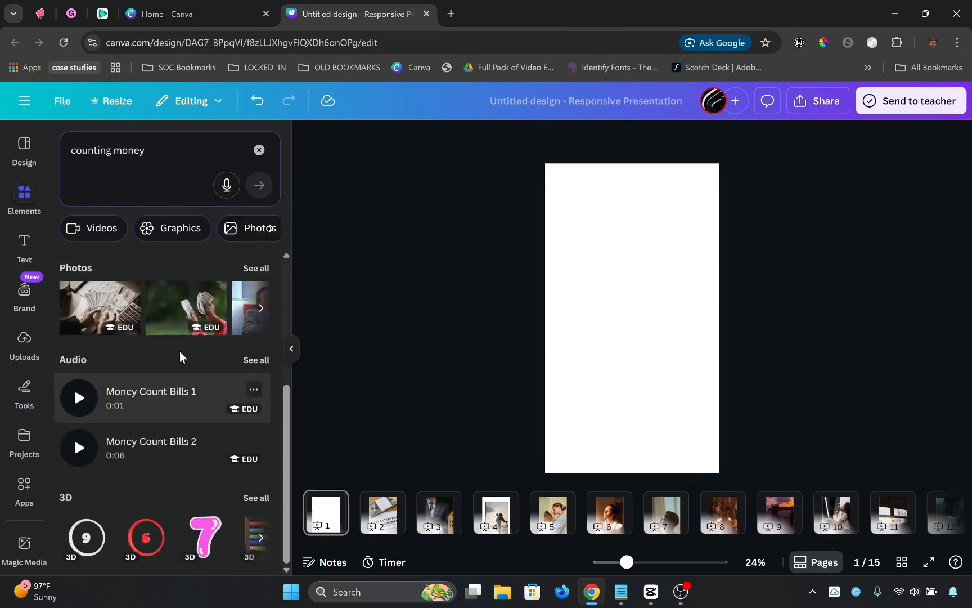
pyautogui.scroll(4, 179, 351)
pyautogui.click(272, 230)
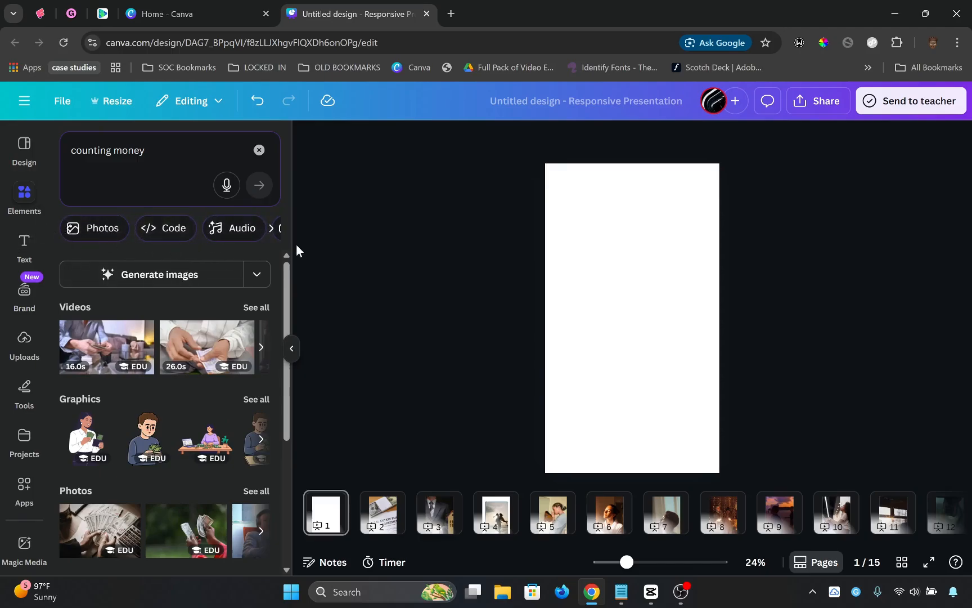
pyautogui.click(272, 228)
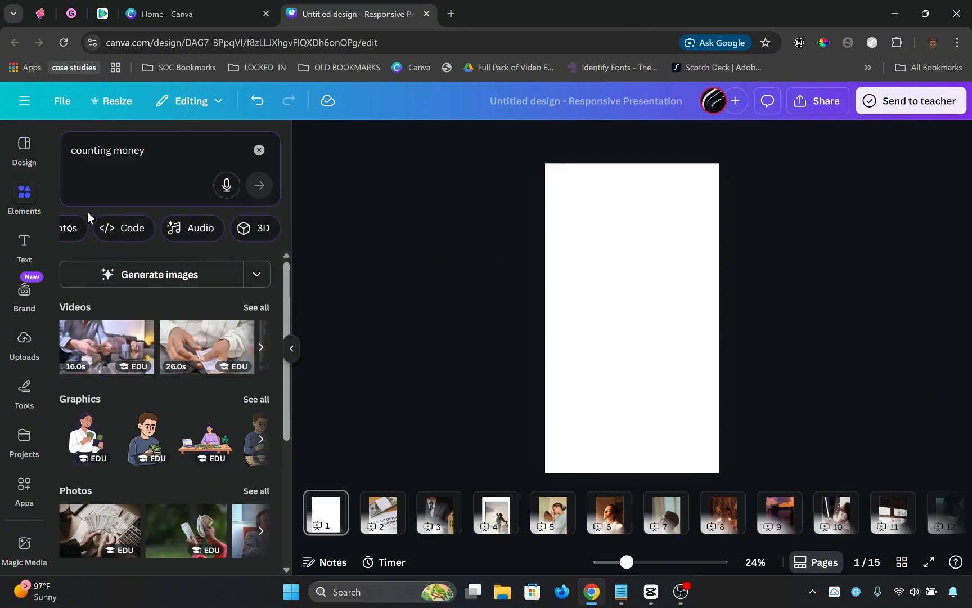
pyautogui.click(69, 227)
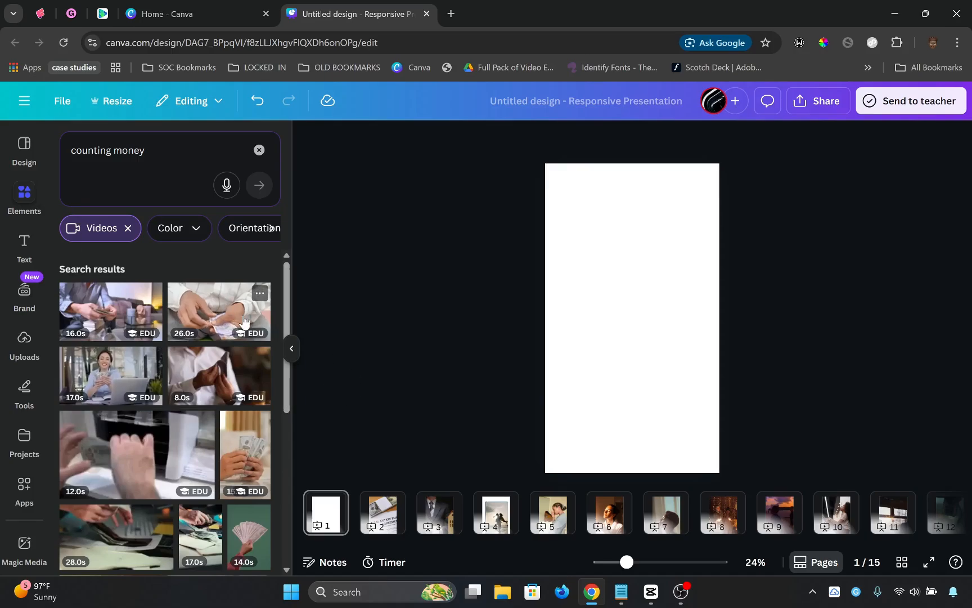
pyautogui.scroll(-4, 219, 337)
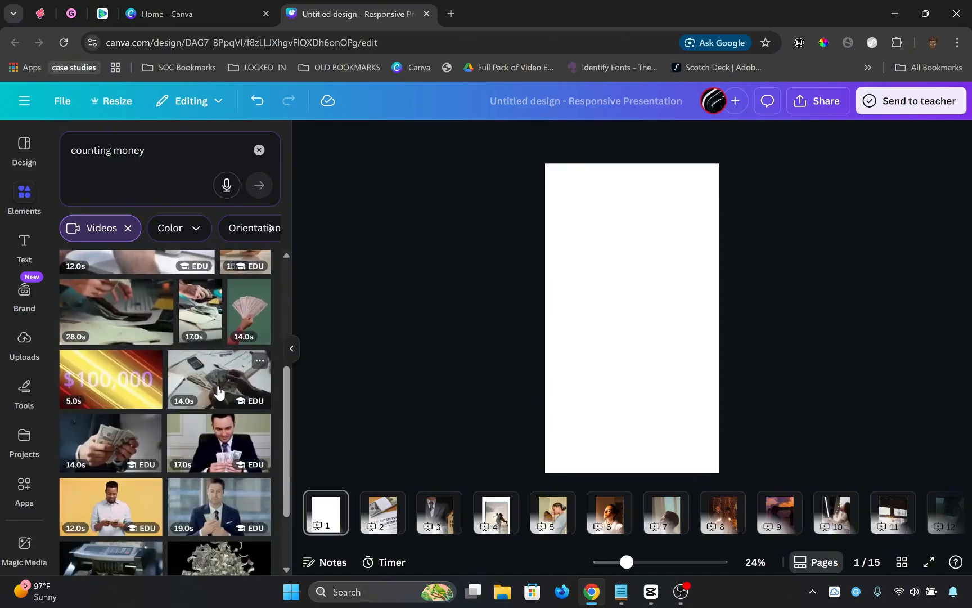
pyautogui.scroll(-4, 205, 410)
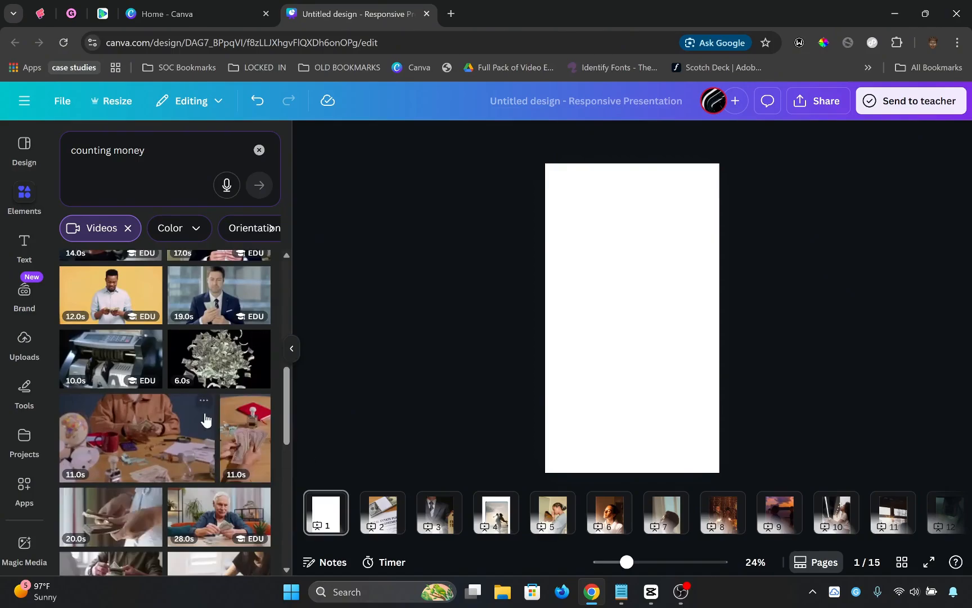
pyautogui.scroll(8, 206, 419)
# - Replace the search with "real estate money" and browse the resulting video clips
pyautogui.click(159, 153)
pyautogui.moveTo(158, 153); pyautogui.dragTo(3, 142)
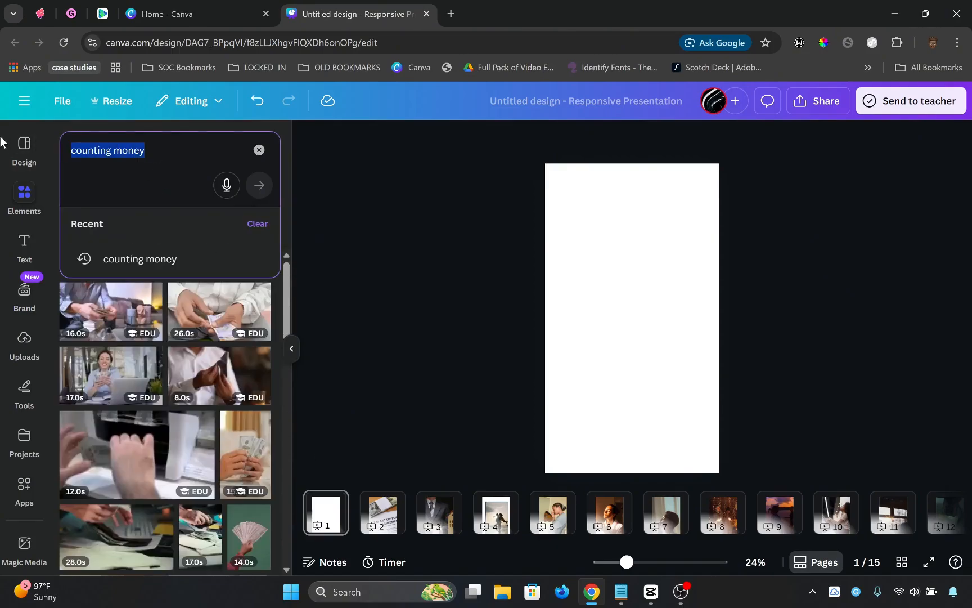
pyautogui.write('real est')
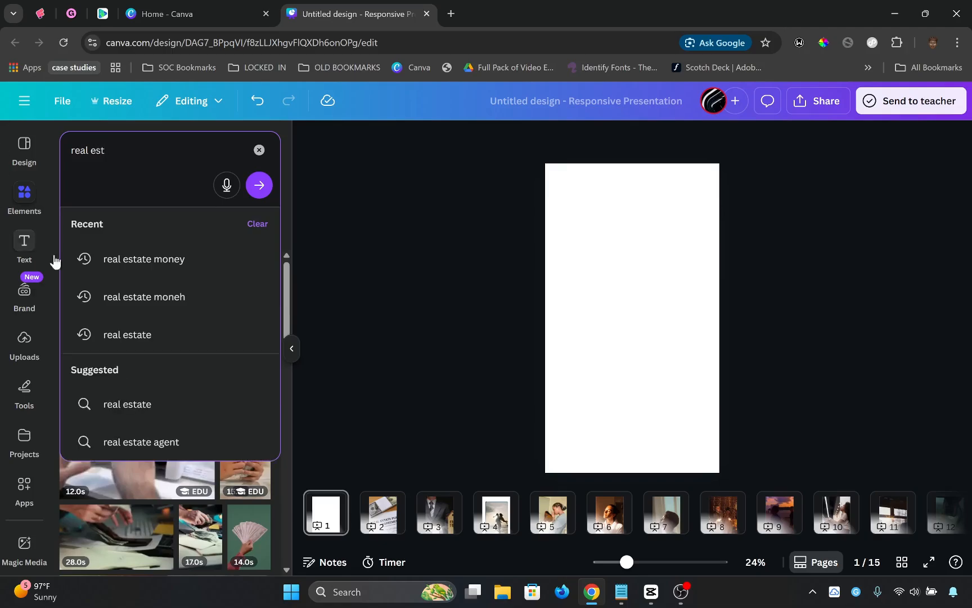
pyautogui.click(135, 265)
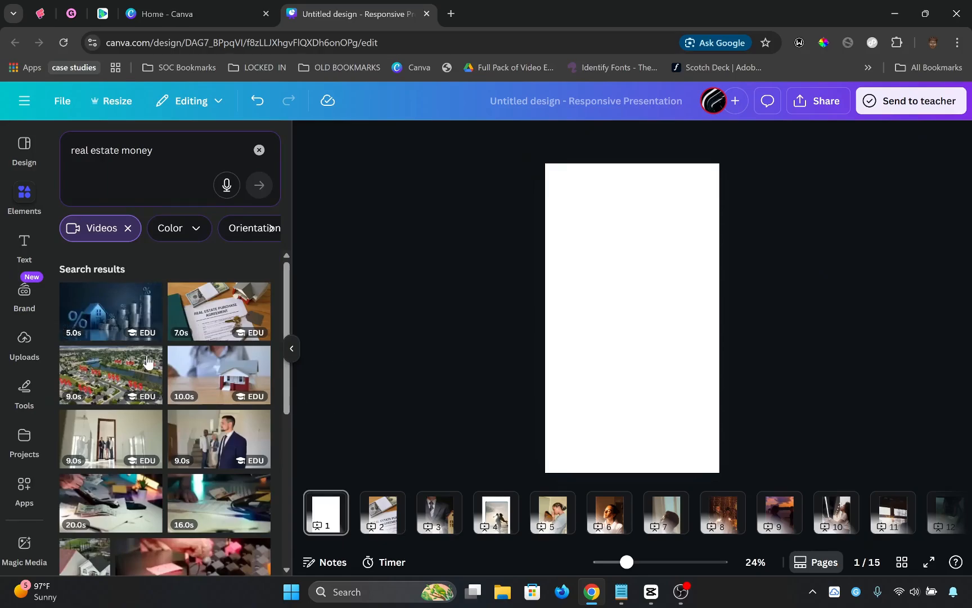
pyautogui.scroll(-2, 176, 341)
pyautogui.scroll(2, 179, 345)
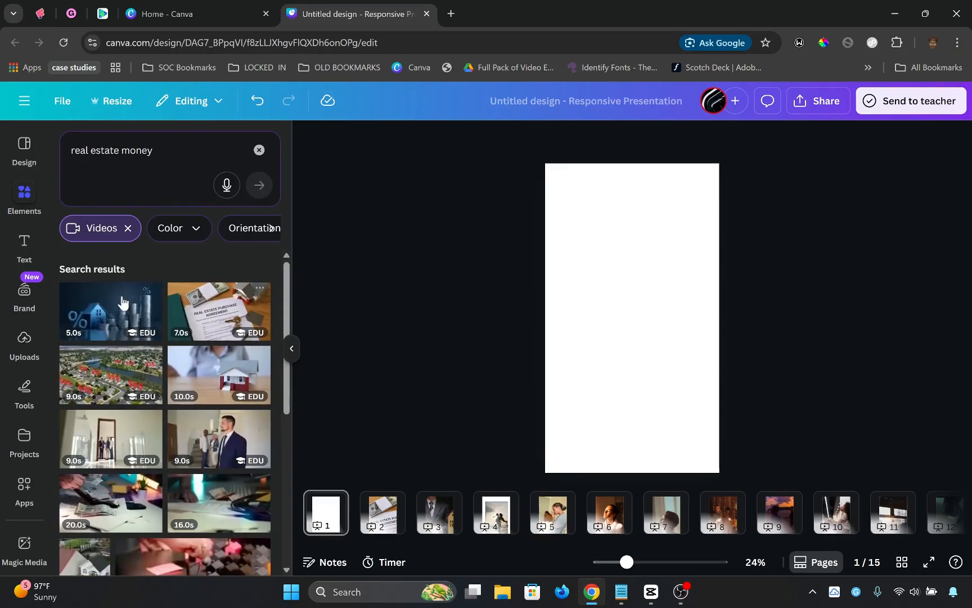
# - Place the 5.0s blue house-and-coins video on page 1 and enlarge it to fill the portrait page, framing the coin stacks
pyautogui.moveTo(122, 303); pyautogui.dragTo(640, 163)
pyautogui.moveTo(632, 356); pyautogui.dragTo(636, 471)
pyautogui.moveTo(702, 315); pyautogui.dragTo(719, 325)
pyautogui.moveTo(563, 315); pyautogui.dragTo(506, 319)
pyautogui.moveTo(719, 323); pyautogui.dragTo(760, 331)
pyautogui.moveTo(645, 365); pyautogui.dragTo(683, 364)
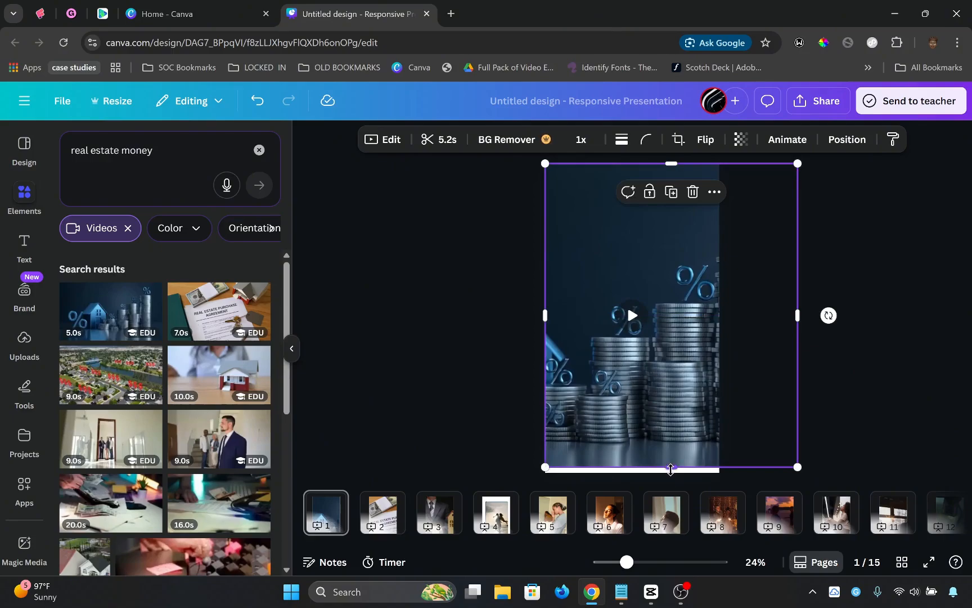
pyautogui.moveTo(671, 468); pyautogui.dragTo(671, 474)
# - Preview the coin video on the page, then view the design's sharing and download options and close them
pyautogui.click(633, 317)
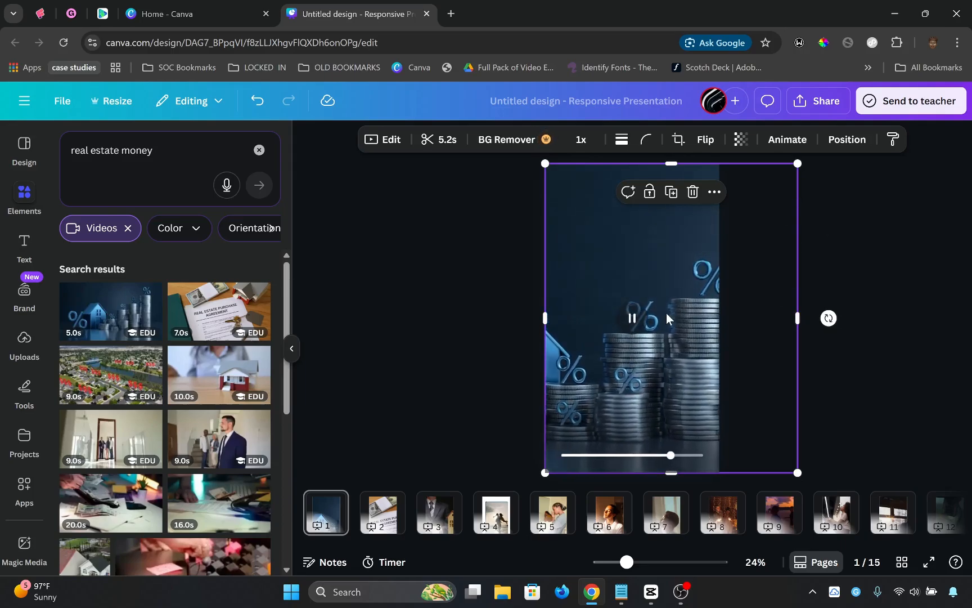
pyautogui.click(631, 317)
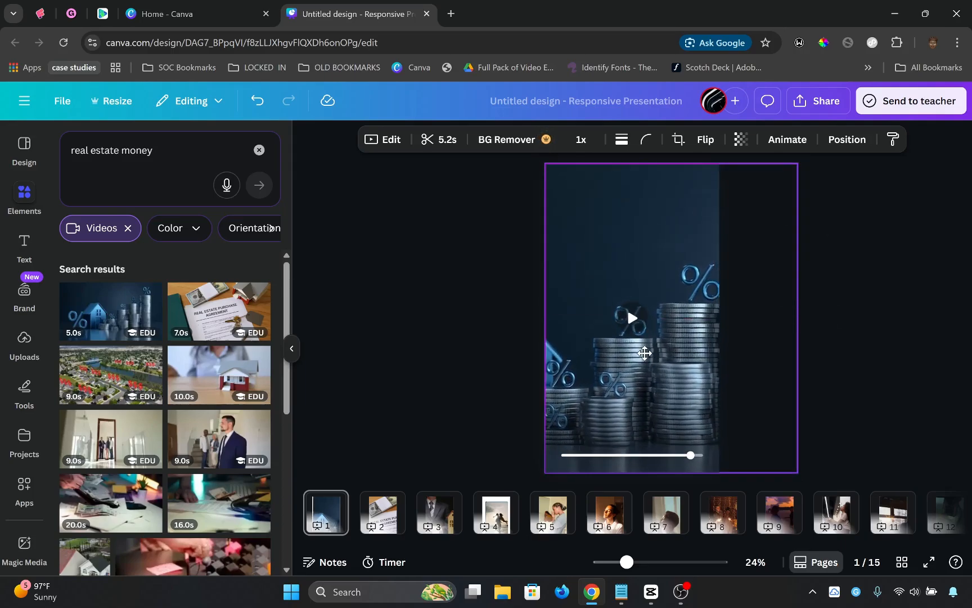
pyautogui.click(813, 102)
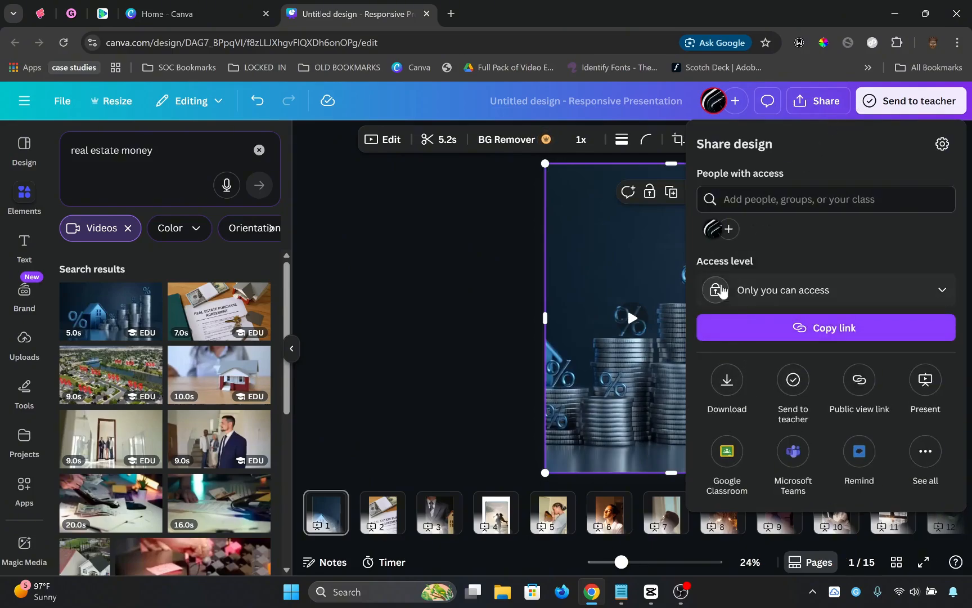
pyautogui.click(392, 263)
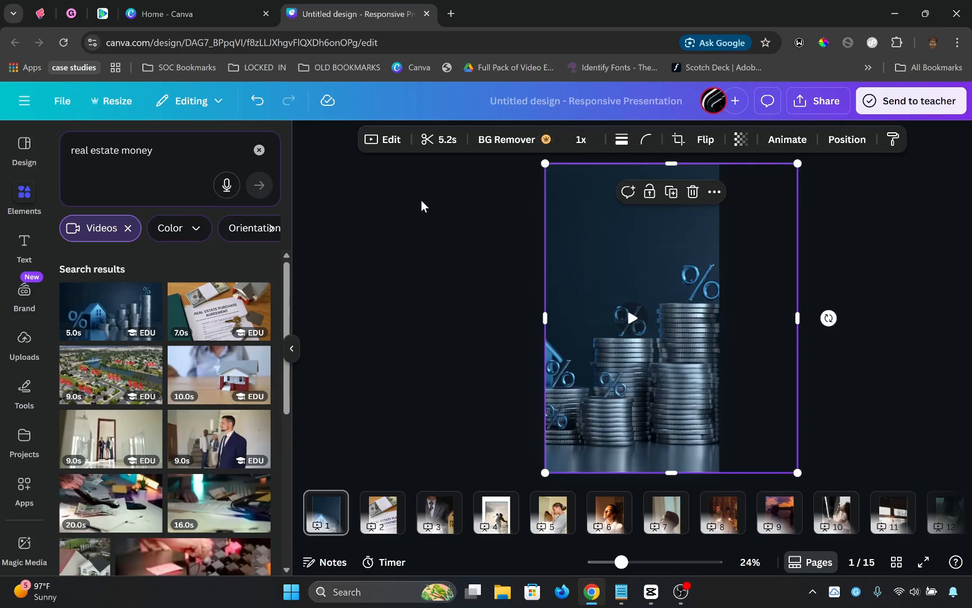
# - Open pixabay.com in a new browser tab and go to its Videos section to browse the stock footage
pyautogui.click(449, 11)
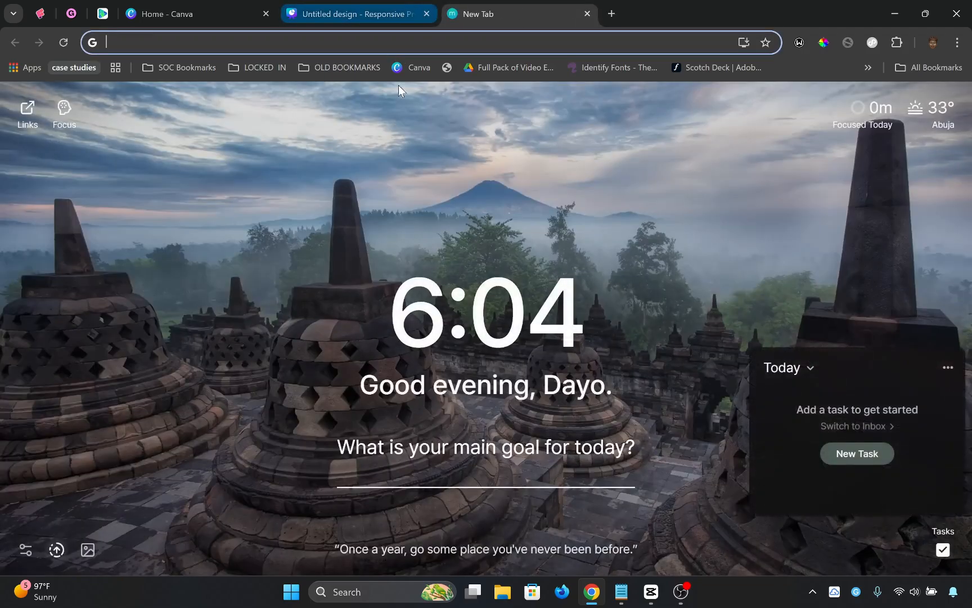
pyautogui.write('pixa')
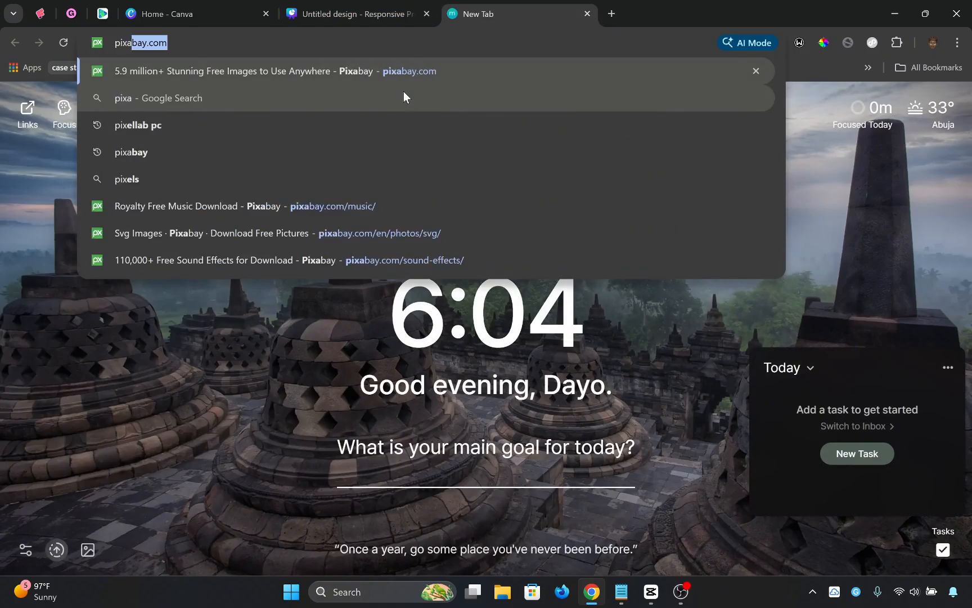
pyautogui.press('Return')
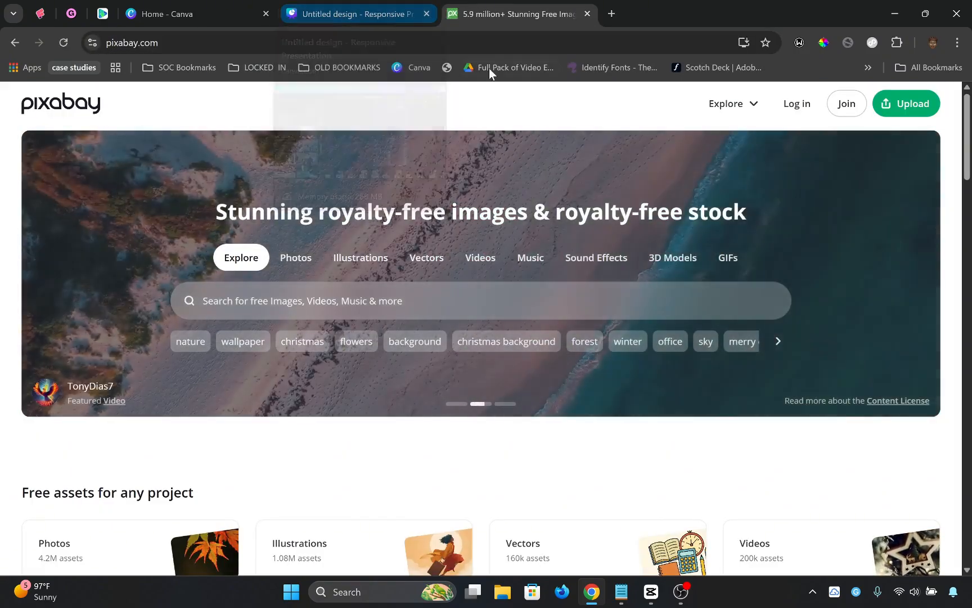
pyautogui.click(471, 263)
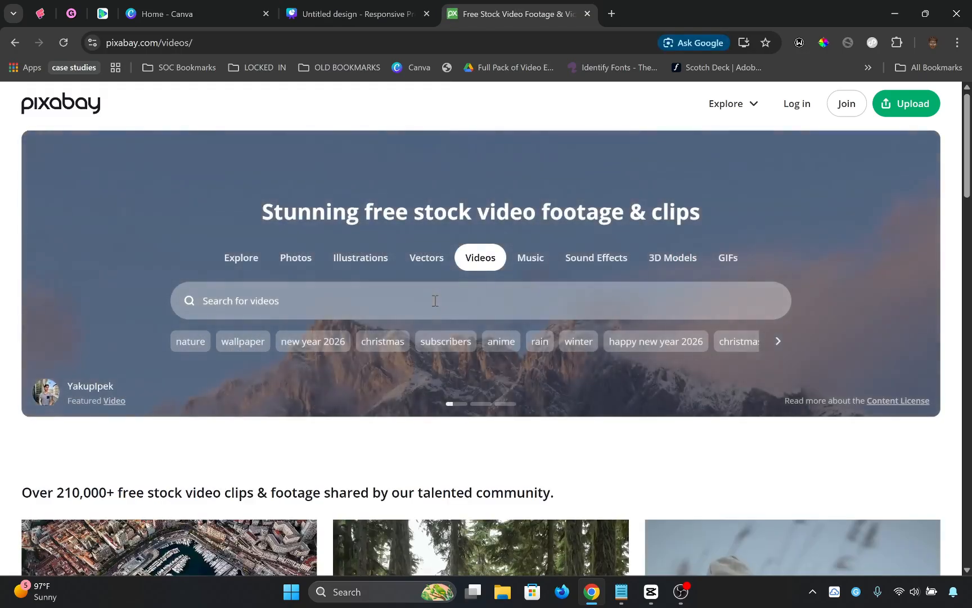
pyautogui.scroll(-7, 434, 300)
pyautogui.scroll(7, 434, 305)
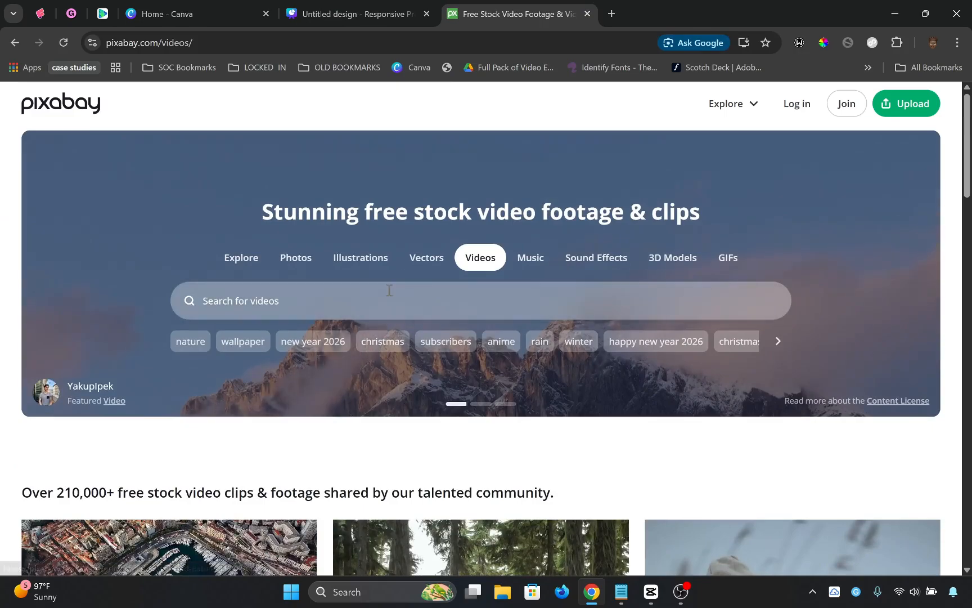
# - Search Pixabay's videos for "money" and browse the results
pyautogui.click(389, 295)
pyautogui.write('money')
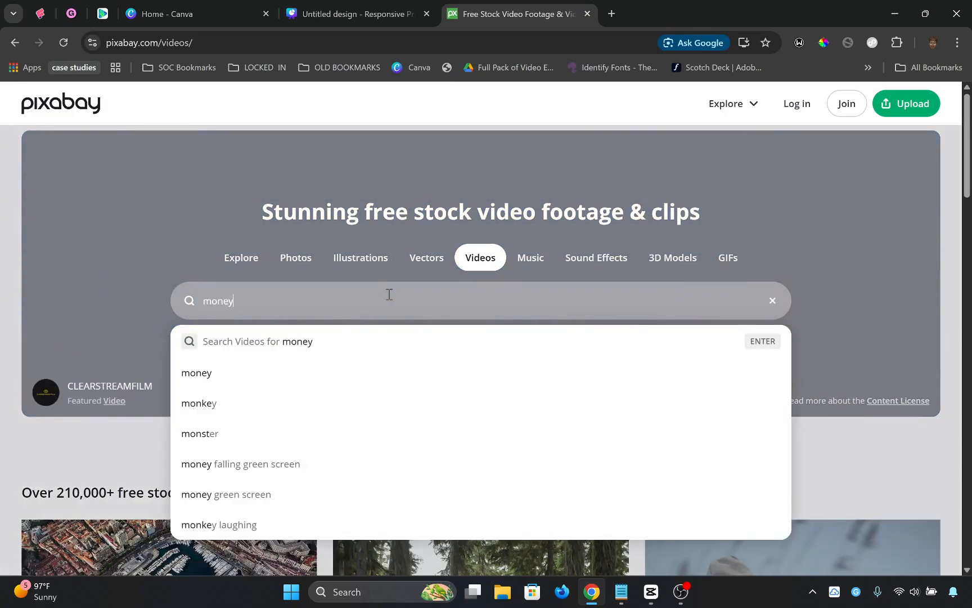
pyautogui.press('Return')
pyautogui.scroll(-5, 360, 282)
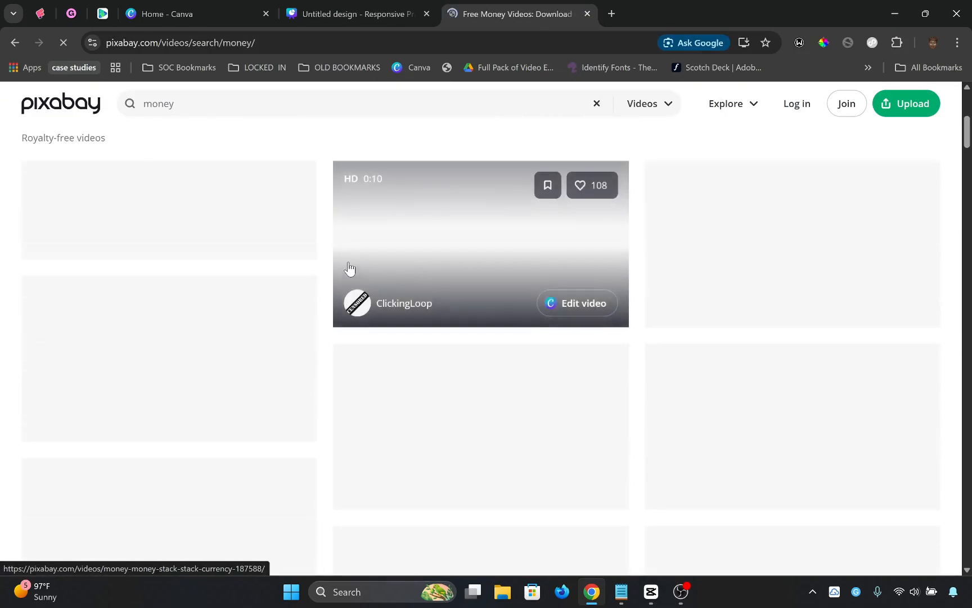
# - Look further through Pixabay's royalty-free money clips, then return to the beginning of the results
pyautogui.scroll(5, 366, 293)
pyautogui.scroll(-5, 833, 328)
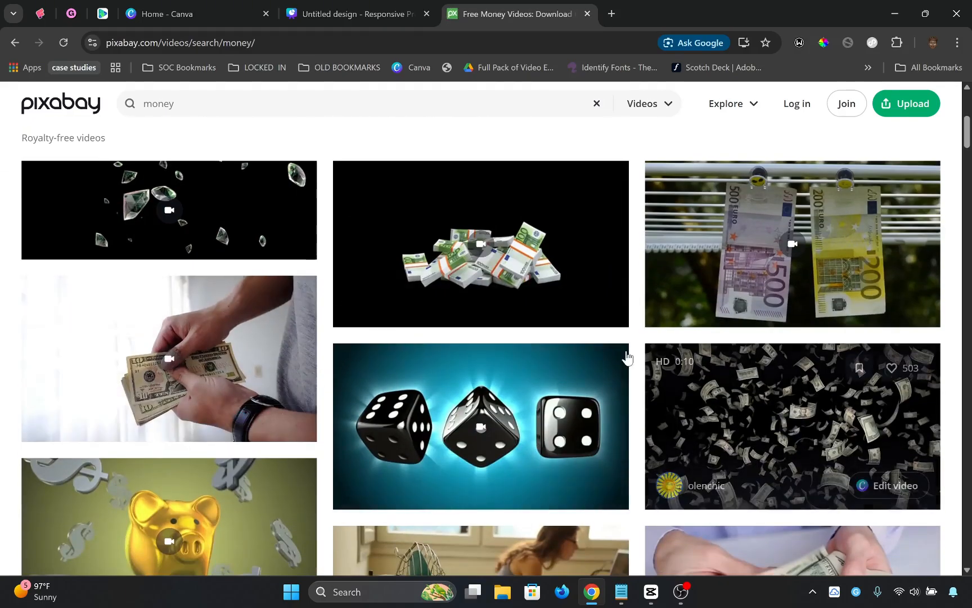
pyautogui.scroll(-8, 116, 354)
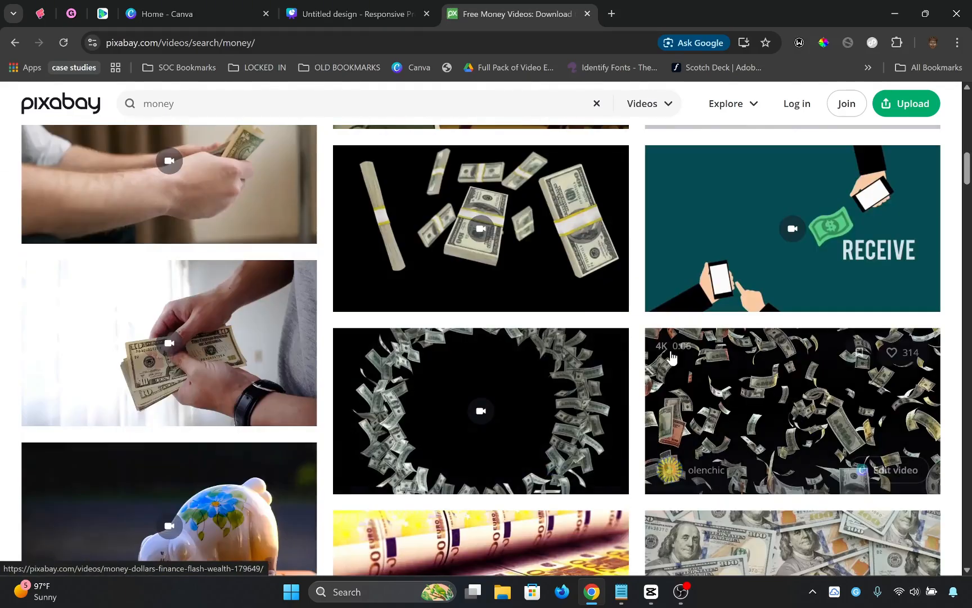
pyautogui.scroll(15, 326, 359)
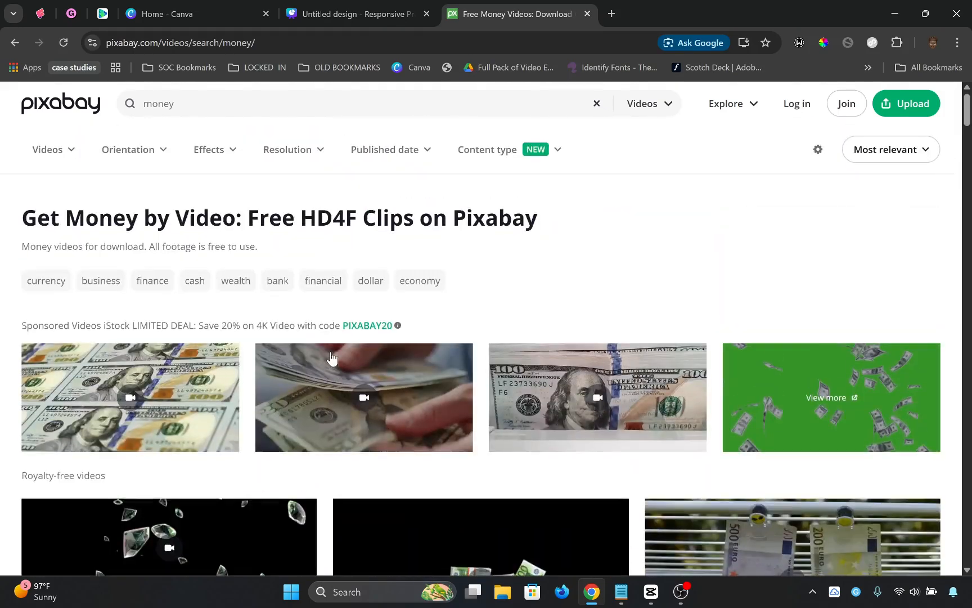
# - Close the Pixabay and Canva pages and minimise the browser to switch back to the CapCut project
pyautogui.click(587, 14)
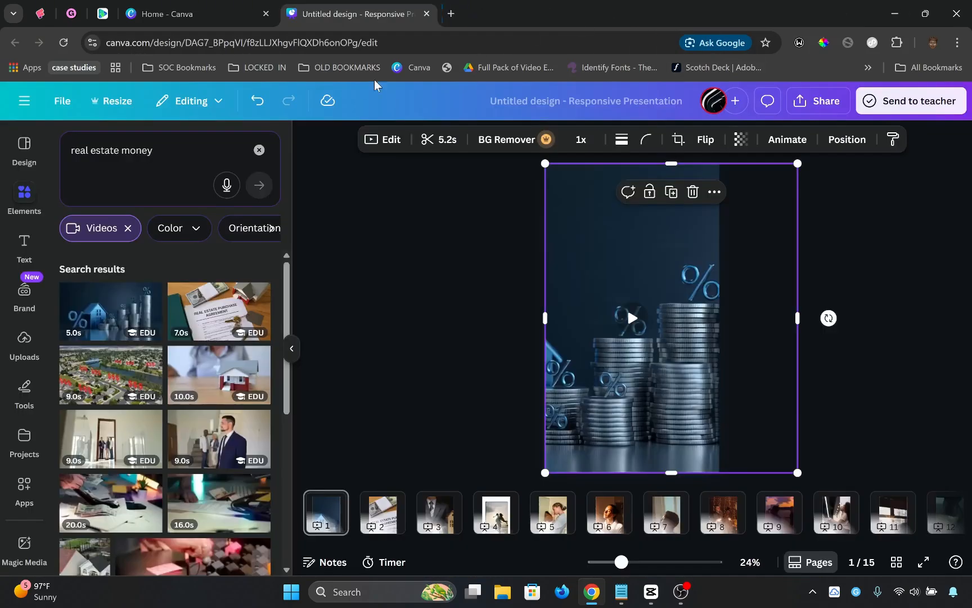
pyautogui.click(426, 14)
pyautogui.click(271, 15)
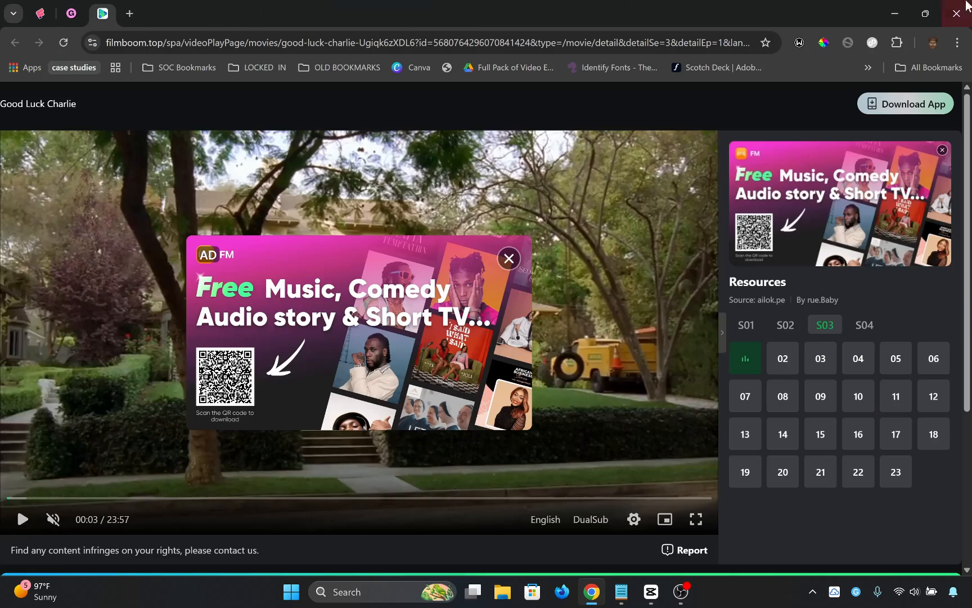
pyautogui.click(893, 18)
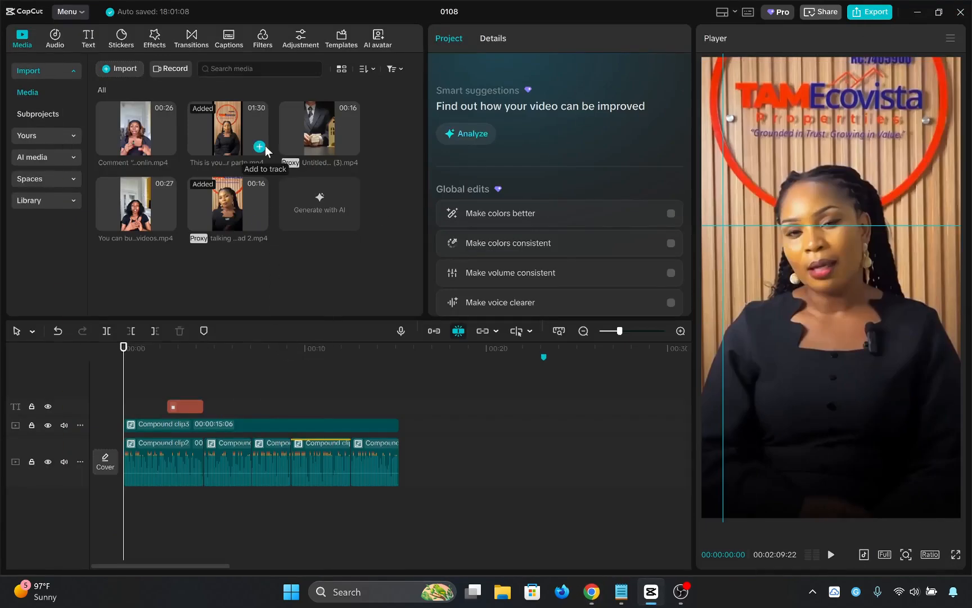
# - Preview Untitled design (3).mp4 and place it on a new track above the text clip, starting at 00:00:02:12
pyautogui.click(329, 122)
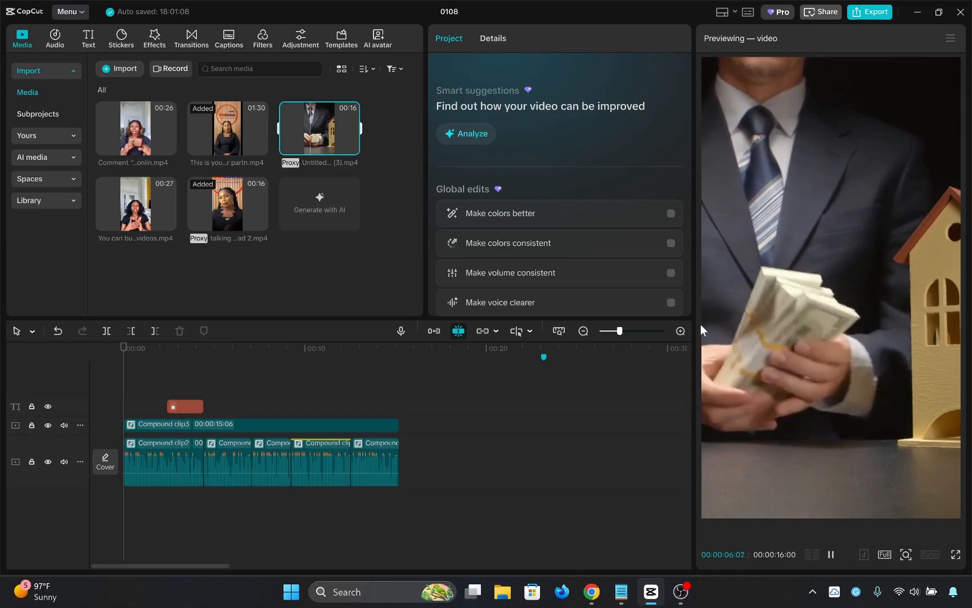
pyautogui.moveTo(179, 387); pyautogui.dragTo(164, 384)
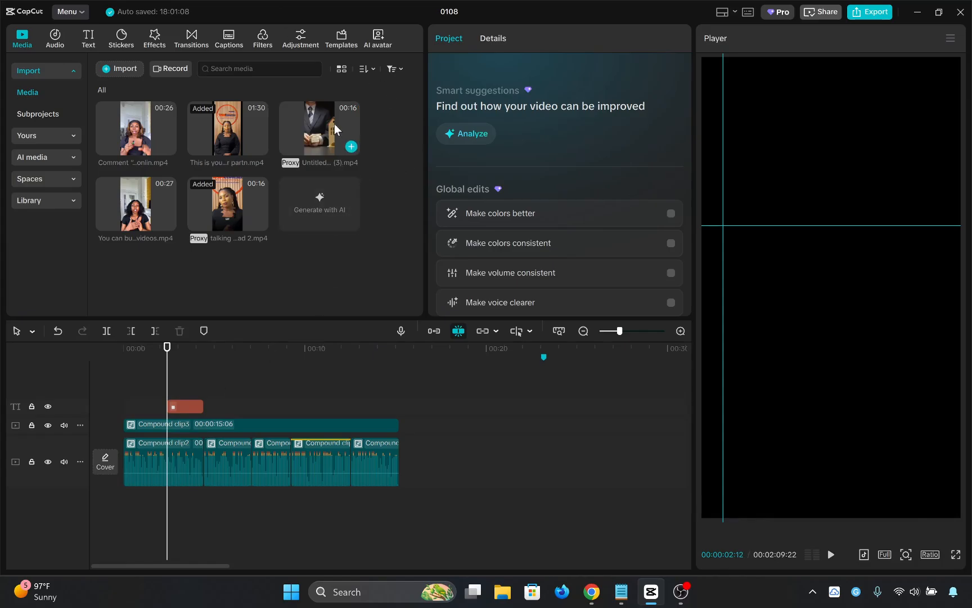
pyautogui.moveTo(336, 129); pyautogui.dragTo(167, 389)
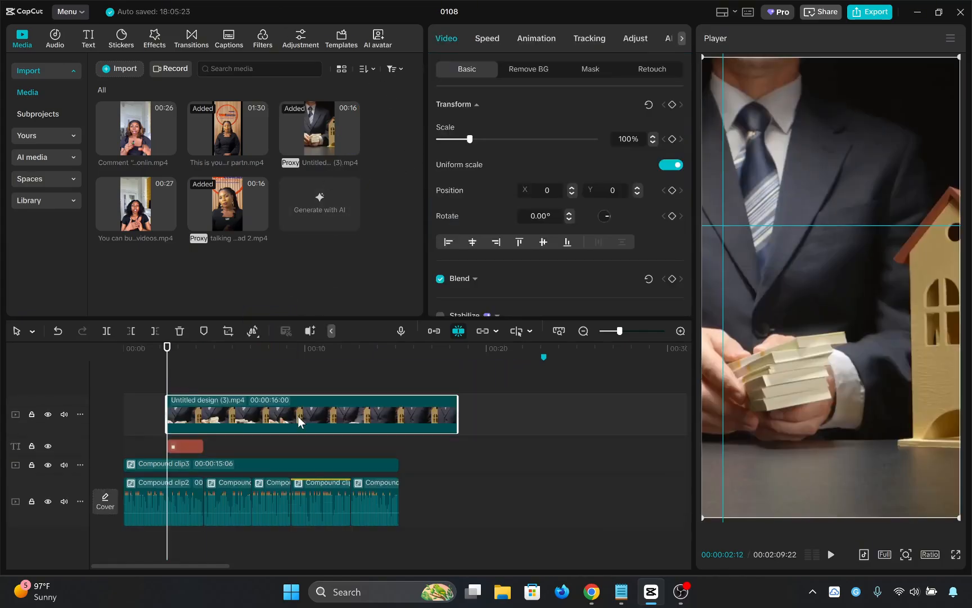
# - Trim the beginning of the B-roll clip to a duration of 00:00:12:13, keep its start at 00:00:02:12, and preview it
pyautogui.click(187, 448)
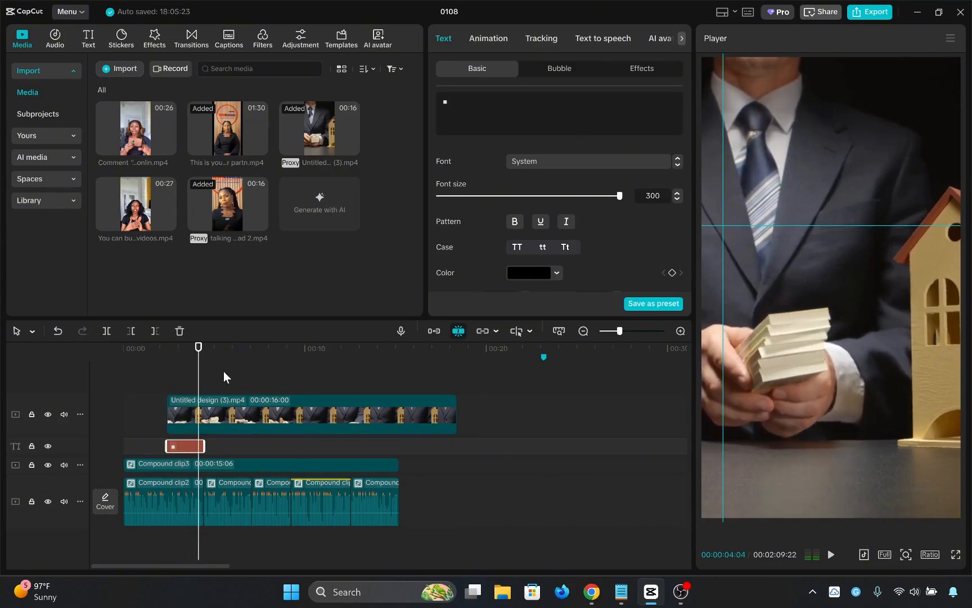
pyautogui.moveTo(201, 376); pyautogui.dragTo(172, 405)
pyautogui.click(247, 429)
pyautogui.press('q')
pyautogui.click(168, 381)
pyautogui.press('space')
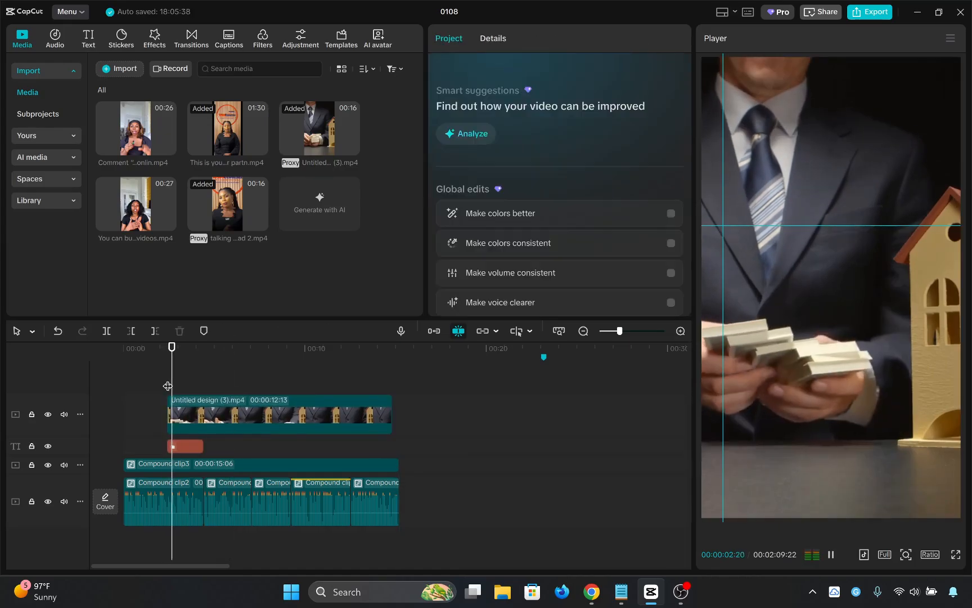
pyautogui.press('space')
# - Slow the B-roll clip to 0.70x speed and play it from its start
pyautogui.click(212, 411)
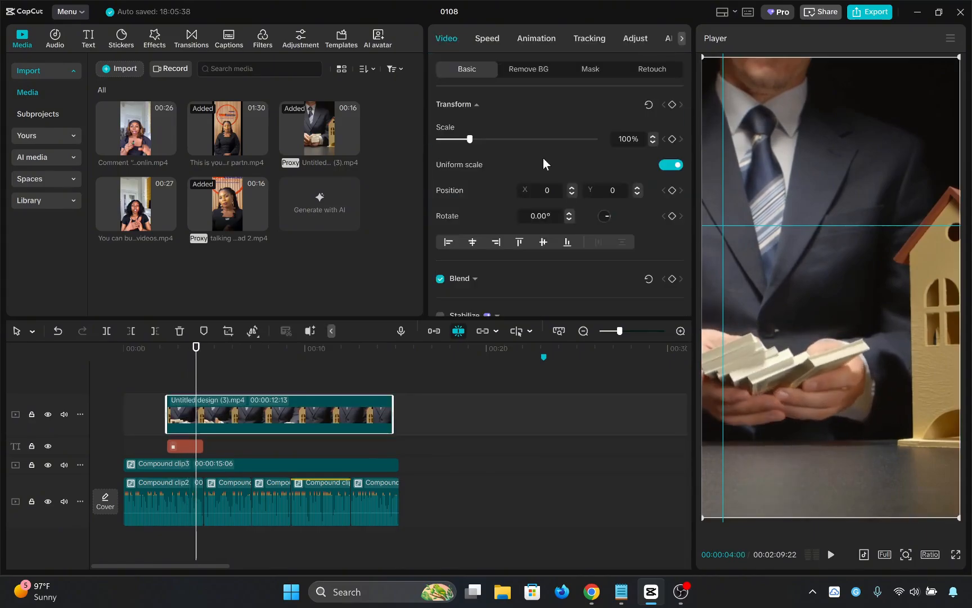
pyautogui.click(489, 38)
pyautogui.moveTo(472, 124); pyautogui.dragTo(461, 124)
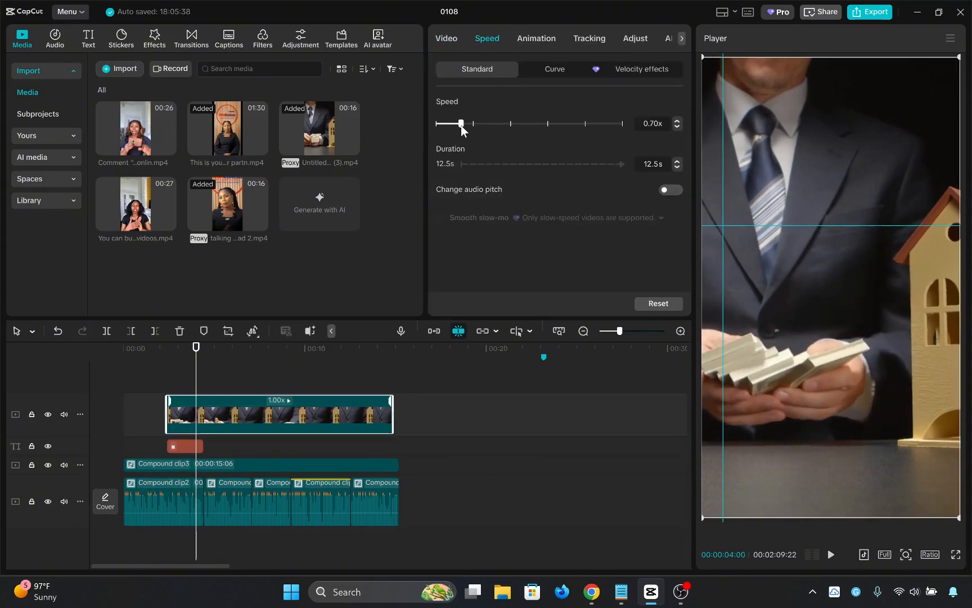
pyautogui.click(159, 385)
pyautogui.press('space')
pyautogui.click(167, 389)
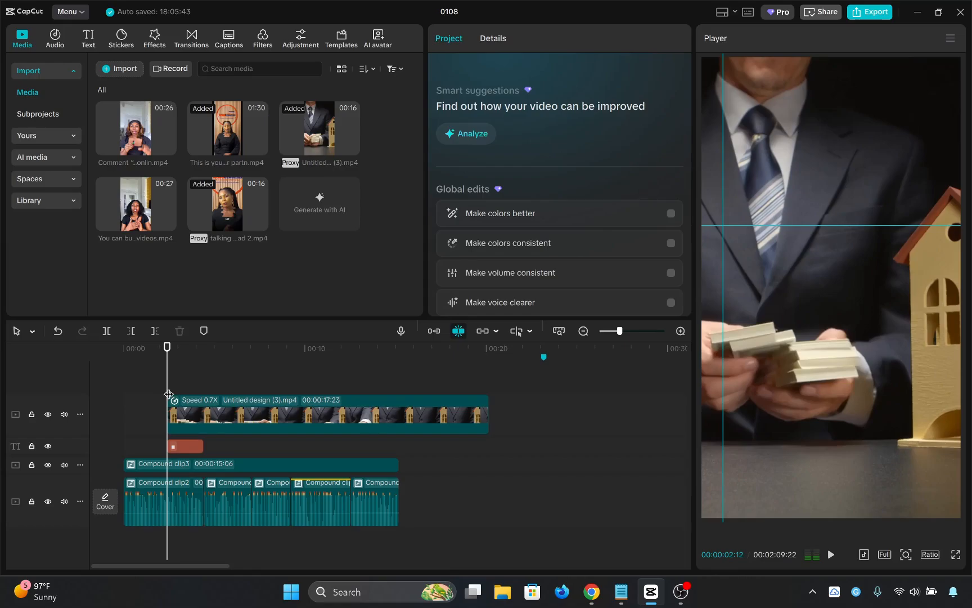
pyautogui.press('space')
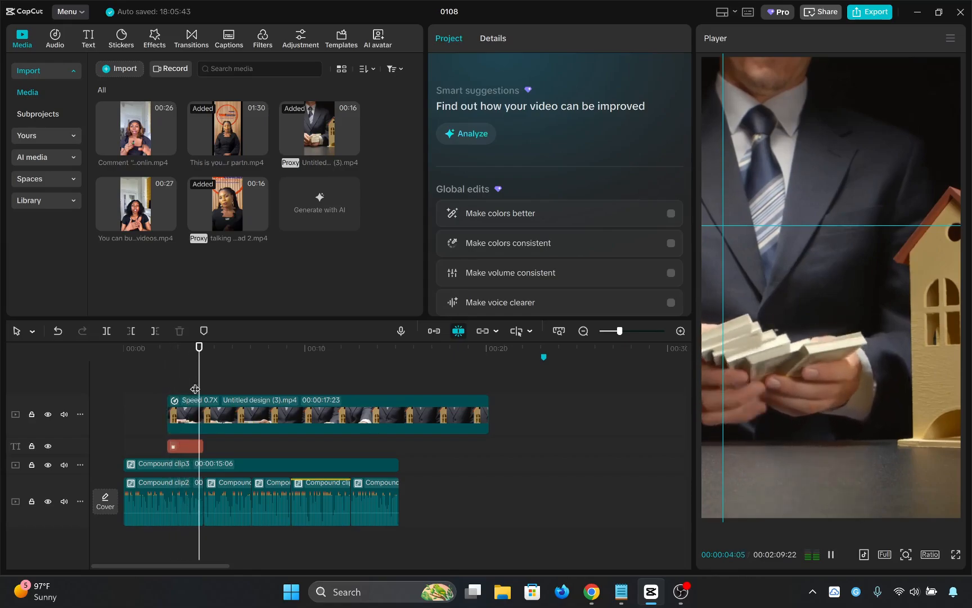
# - Trim the end of the B-roll clip to 00:00:04:13, where the text clip below it ends
pyautogui.click(232, 414)
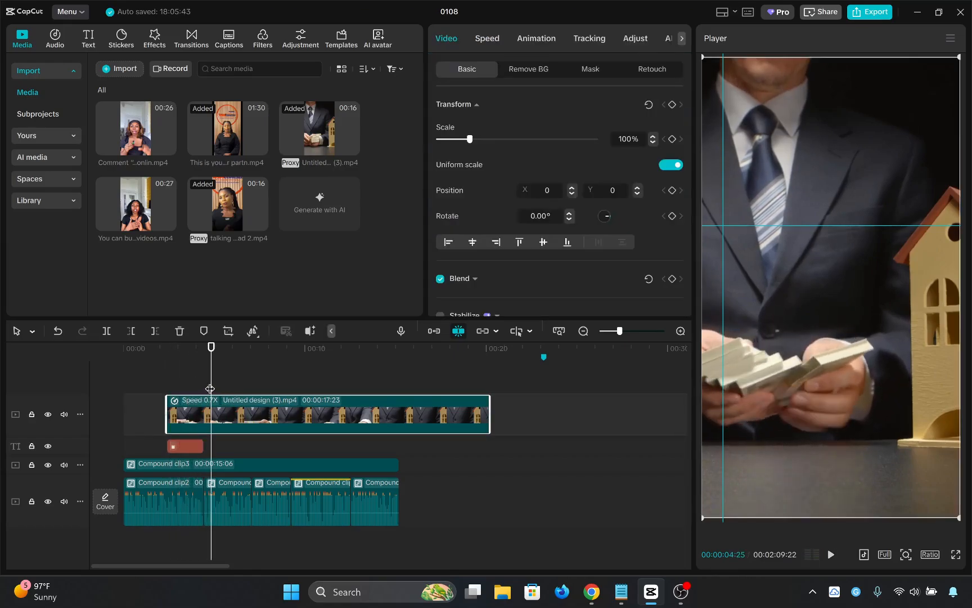
pyautogui.moveTo(211, 391)
pyautogui.mouseDown()
pyautogui.moveTo(201, 388)
pyautogui.moveTo(272, 398)
pyautogui.moveTo(204, 397)
pyautogui.mouseUp()
pyautogui.press('w')
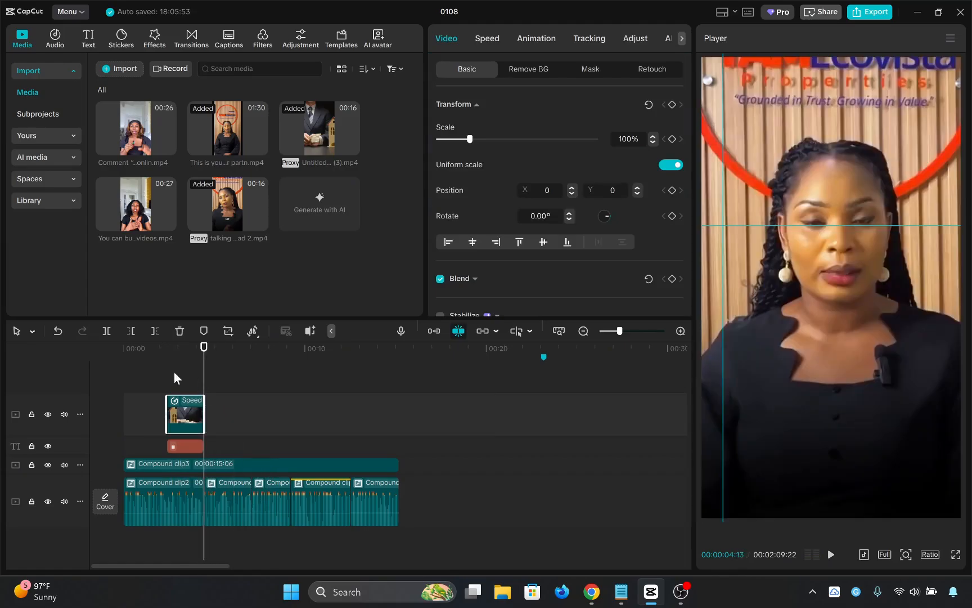
# - Search the video effects for "film" and apply the Film Frame effect to the B-roll clip
pyautogui.click(167, 377)
pyautogui.click(185, 402)
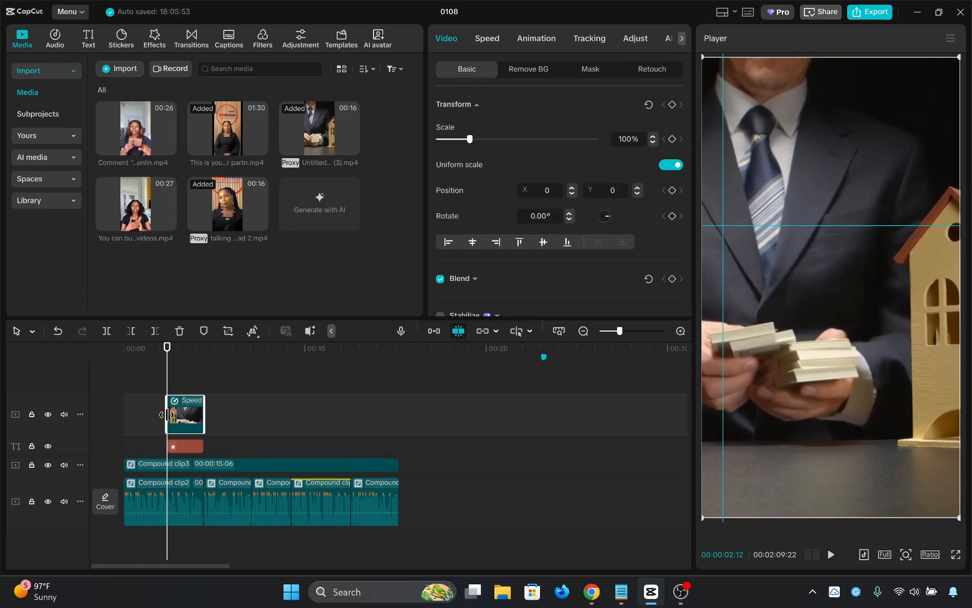
pyautogui.click(156, 37)
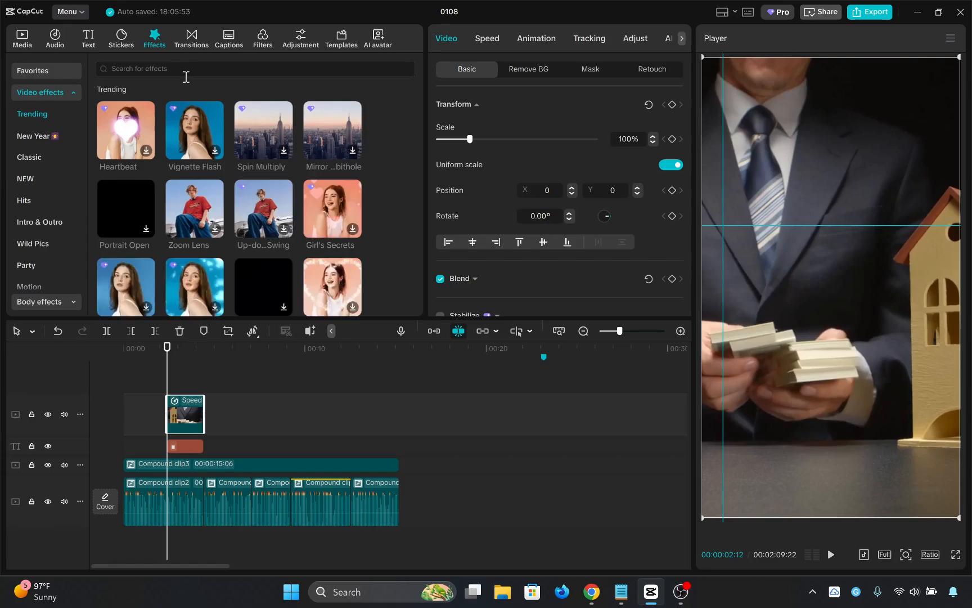
pyautogui.click(185, 72)
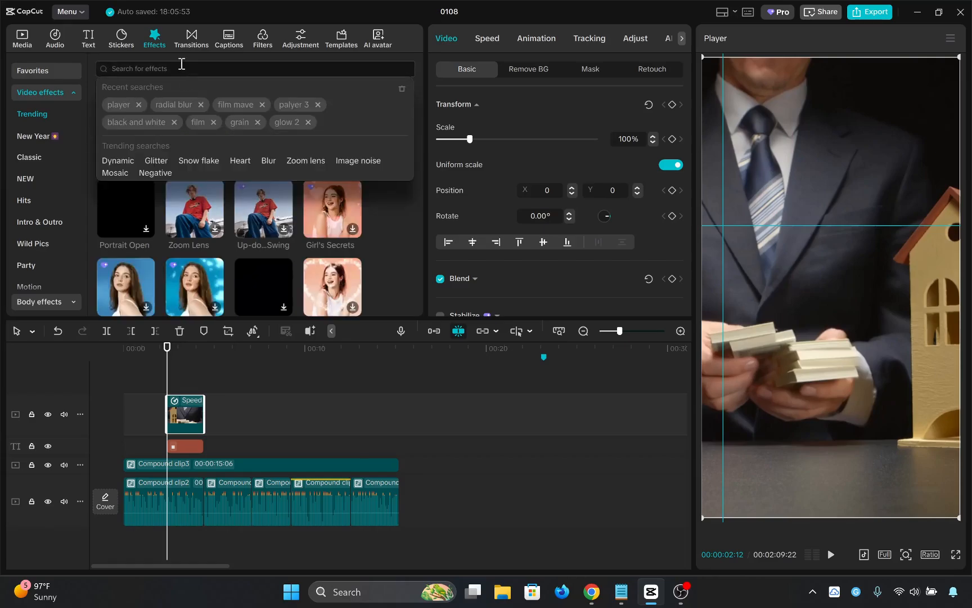
pyautogui.write('film')
pyautogui.press('Return')
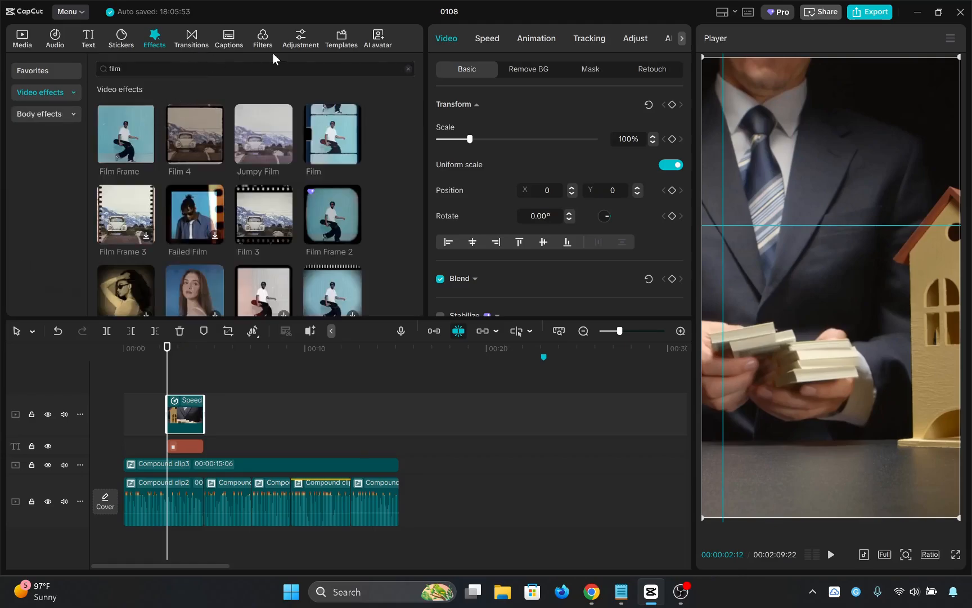
pyautogui.moveTo(126, 154); pyautogui.dragTo(180, 417)
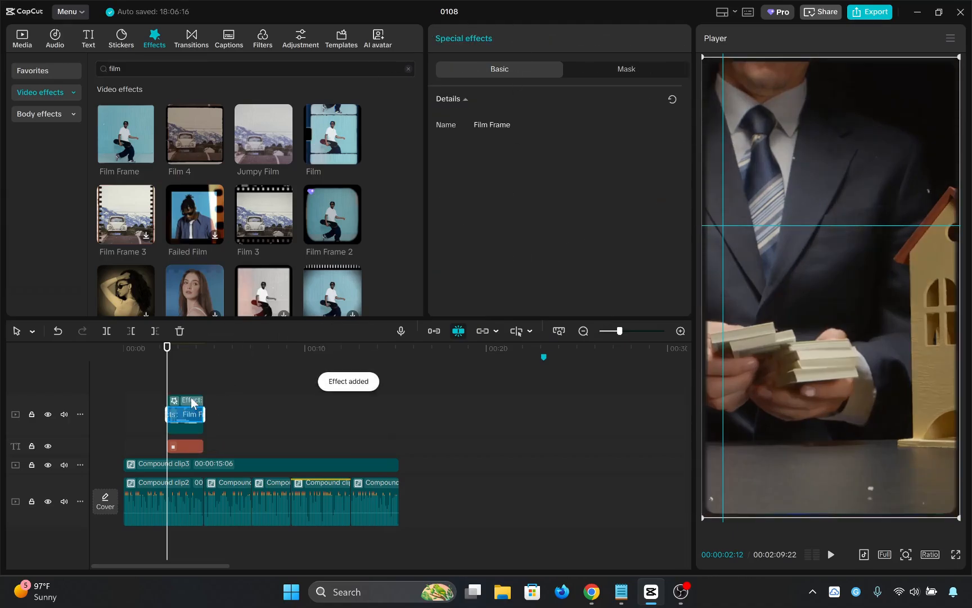
# - Set the B-roll clip's saturation to -4 and exposure to -10 in its basic colour adjustments
pyautogui.click(195, 417)
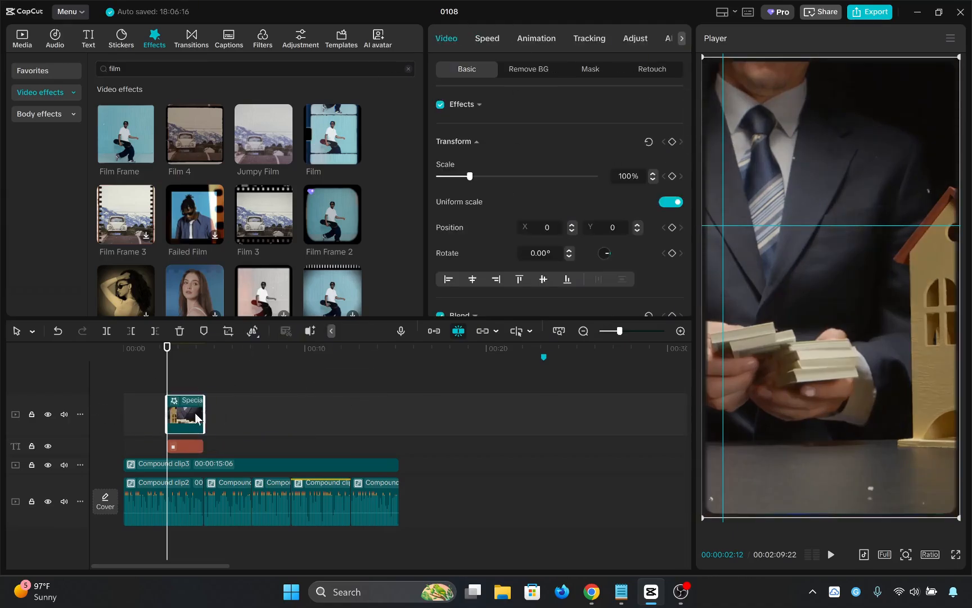
pyautogui.scroll(-5, 489, 119)
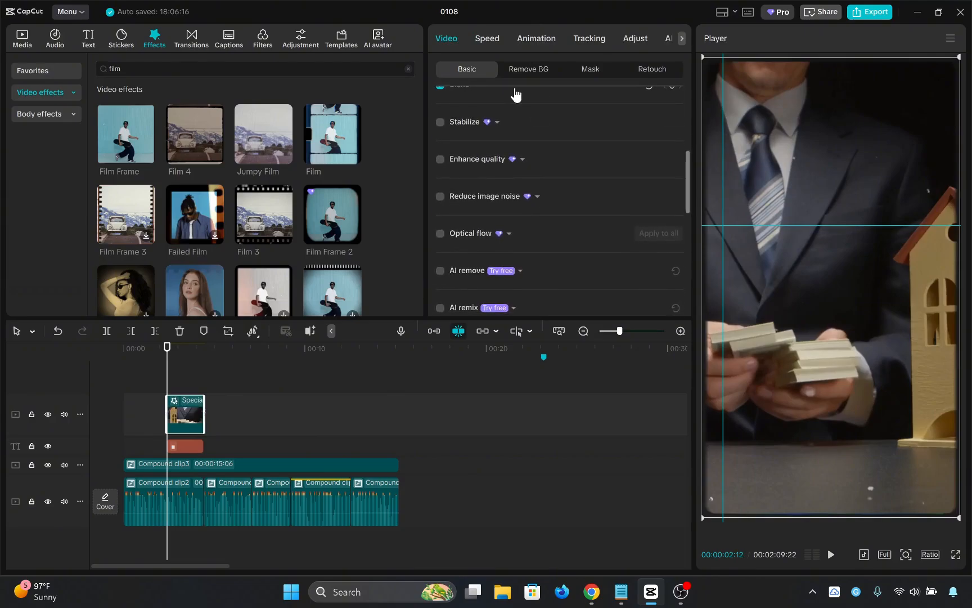
pyautogui.scroll(5, 494, 195)
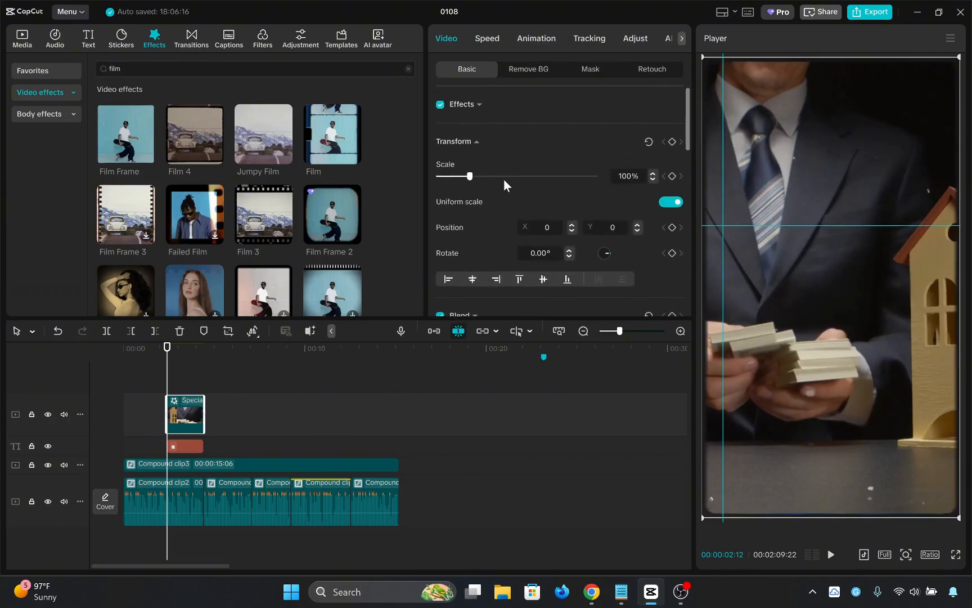
pyautogui.scroll(-2, 503, 180)
pyautogui.click(637, 39)
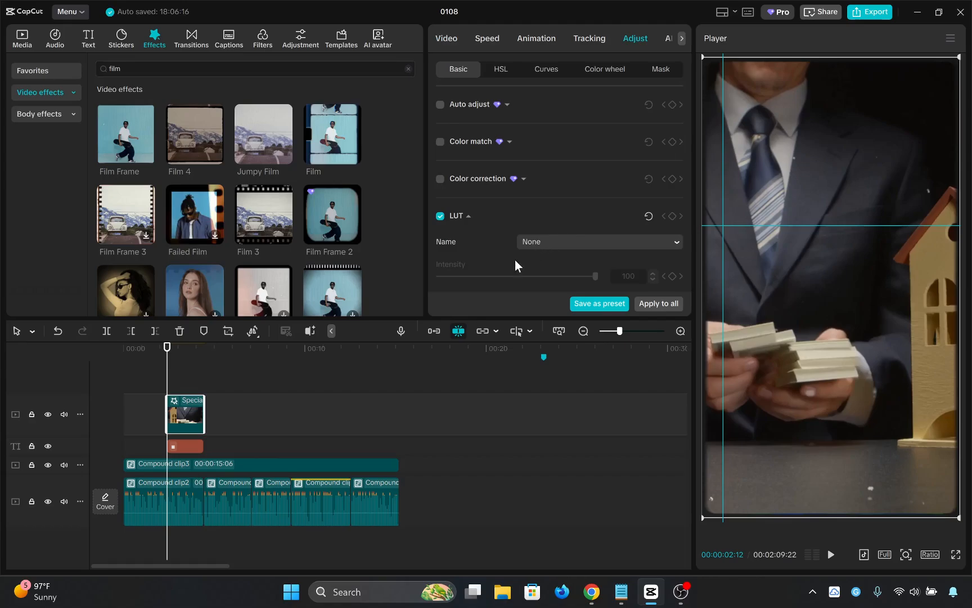
pyautogui.scroll(-3, 525, 232)
pyautogui.moveTo(518, 234)
pyautogui.mouseDown()
pyautogui.moveTo(497, 233)
pyautogui.moveTo(503, 243)
pyautogui.mouseUp()
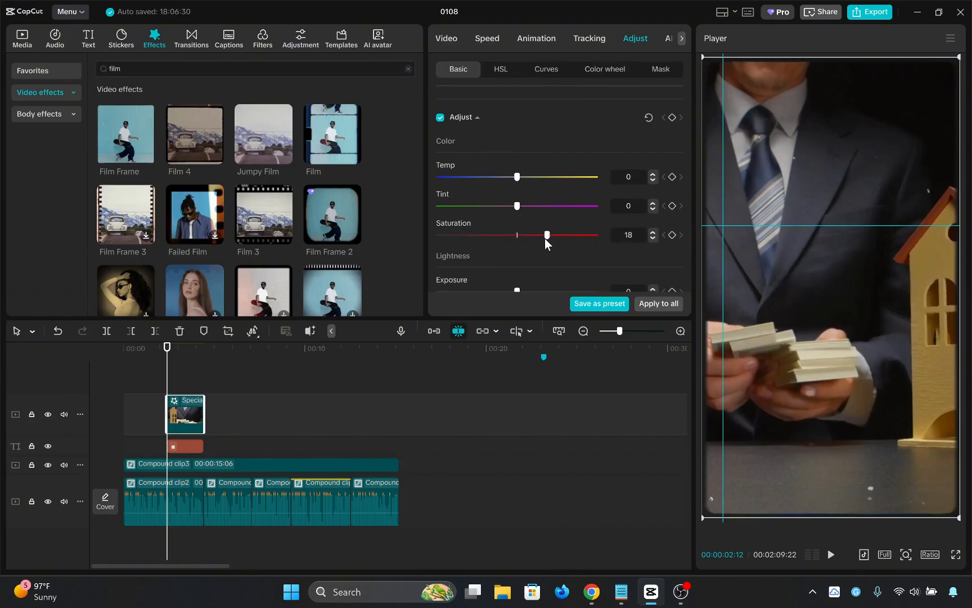
pyautogui.moveTo(501, 239)
pyautogui.mouseDown()
pyautogui.moveTo(527, 212)
pyautogui.moveTo(498, 219)
pyautogui.mouseUp()
pyautogui.scroll(-2, 511, 252)
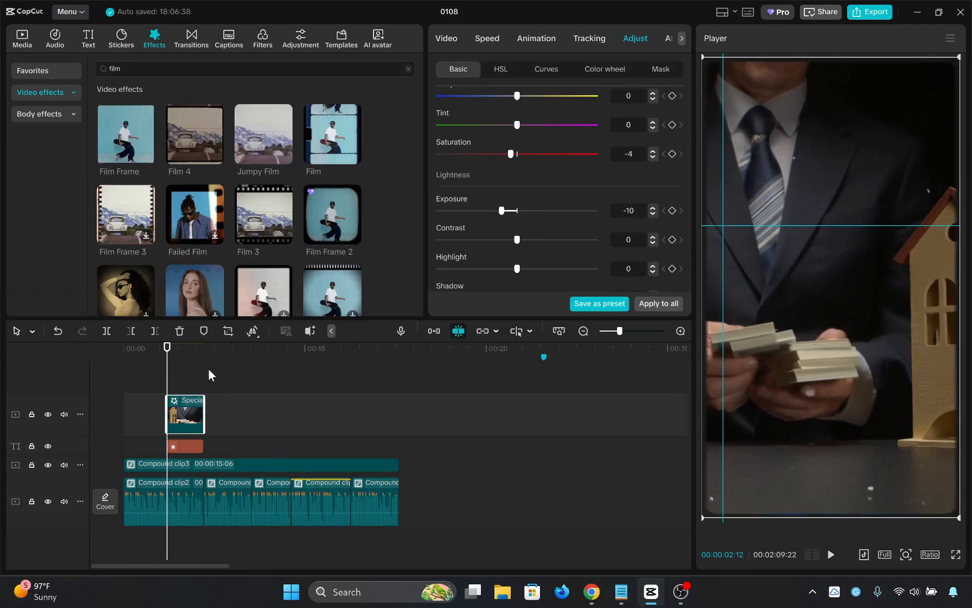
# - Play the sequence from the beginning through the B-roll, check the moments around it, and return to the start
pyautogui.moveTo(202, 367); pyautogui.dragTo(71, 391)
pyautogui.press('space')
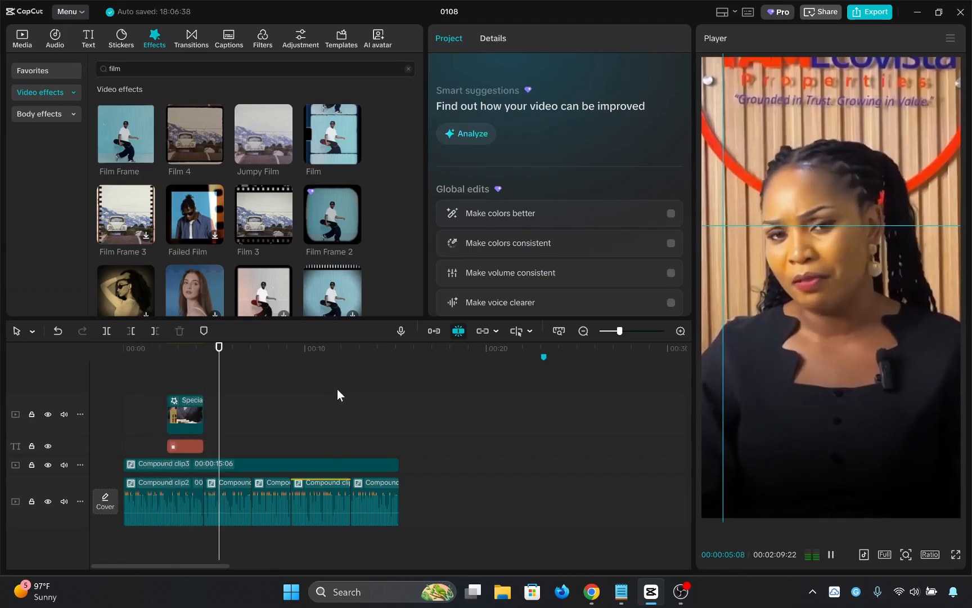
pyautogui.click(212, 373)
pyautogui.moveTo(212, 373); pyautogui.dragTo(213, 374)
pyautogui.press('Home')
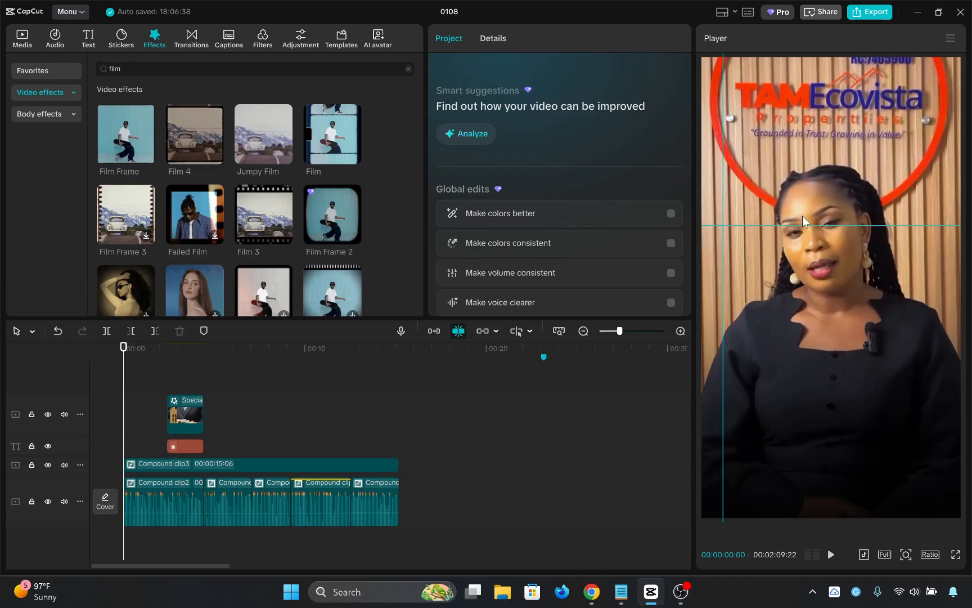
pyautogui.click(155, 426)
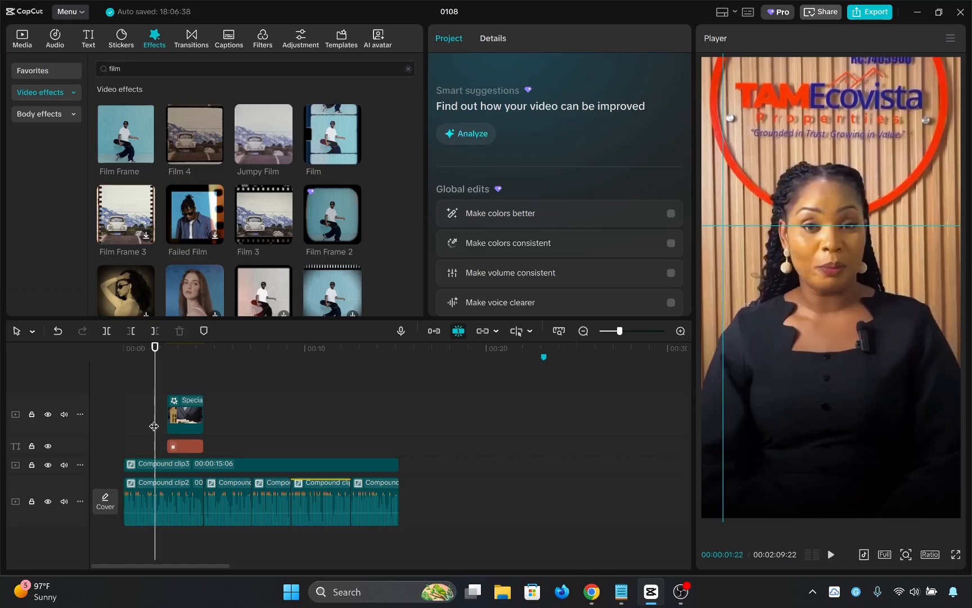
pyautogui.click(147, 505)
pyautogui.click(163, 395)
pyautogui.moveTo(162, 396); pyautogui.dragTo(161, 398)
pyautogui.press('Home')
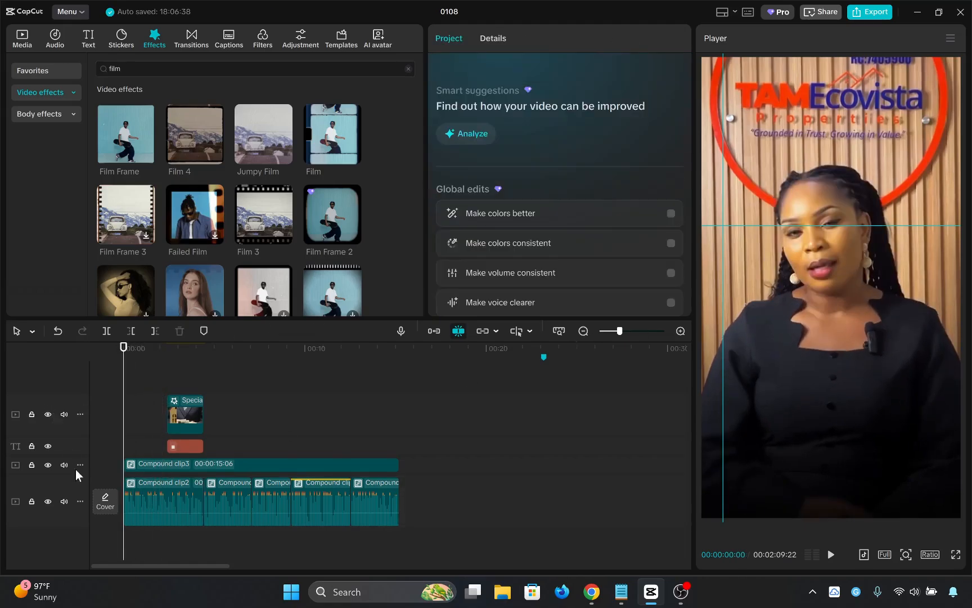
# - Add scale and position keyframes to the first talking-head clip at the start and at 00:00:02:12, where the B-roll begins
pyautogui.click(147, 501)
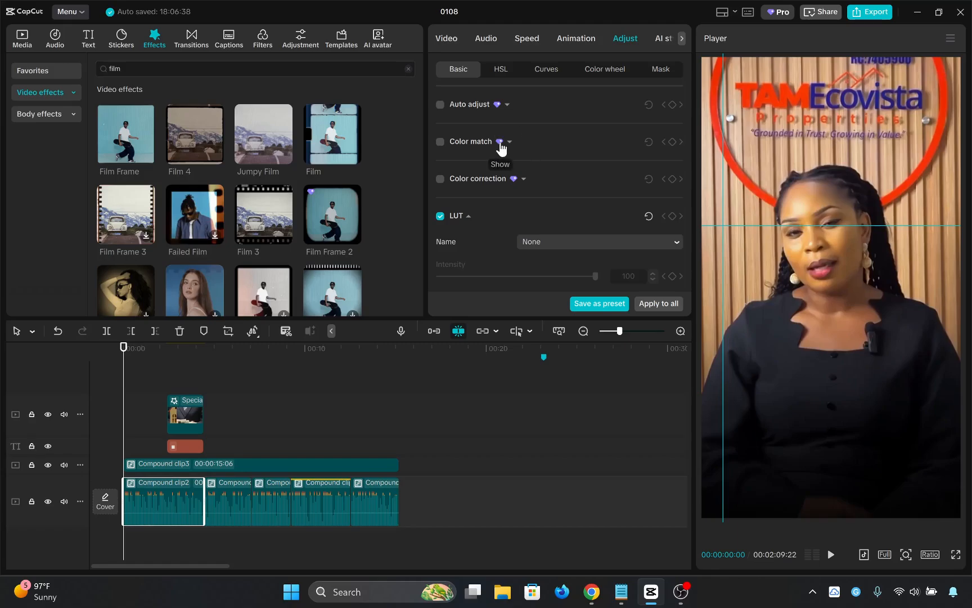
pyautogui.click(582, 44)
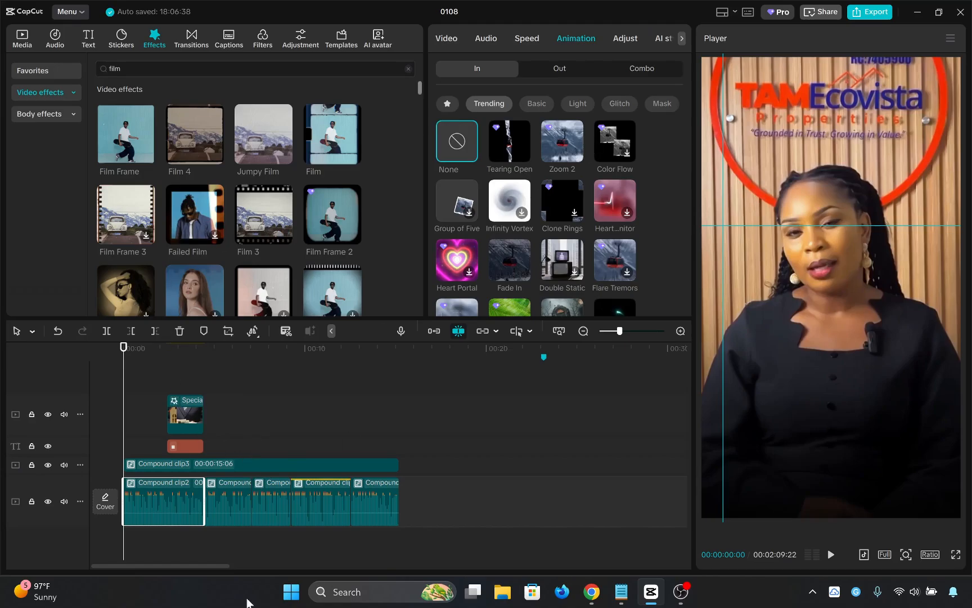
pyautogui.click(448, 39)
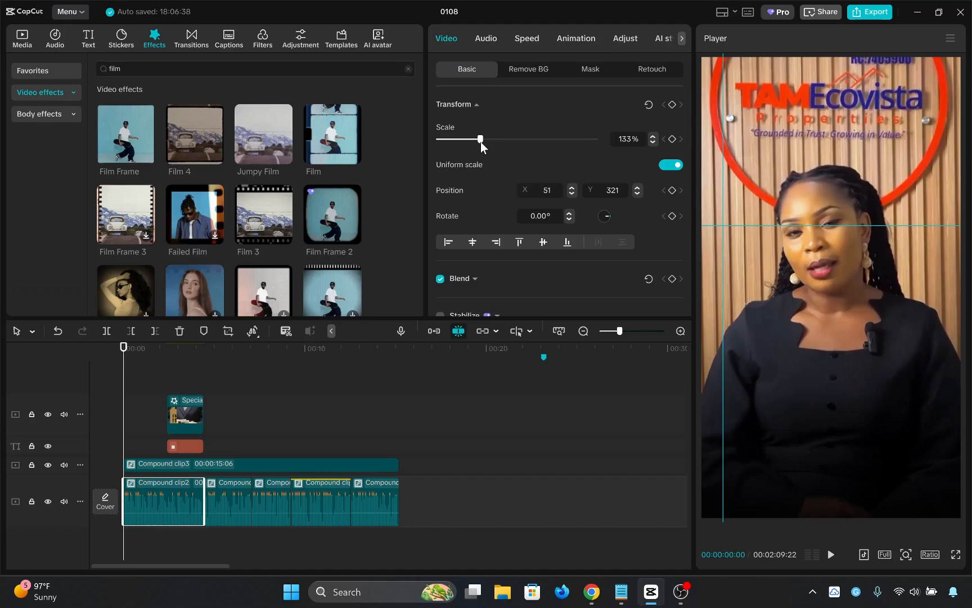
pyautogui.click(673, 138)
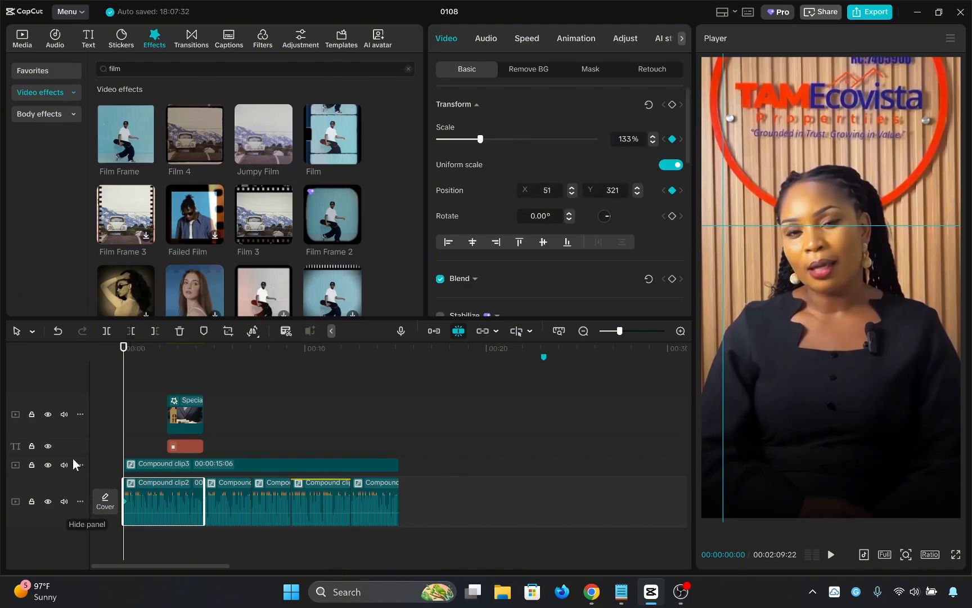
pyautogui.moveTo(123, 365); pyautogui.dragTo(167, 367)
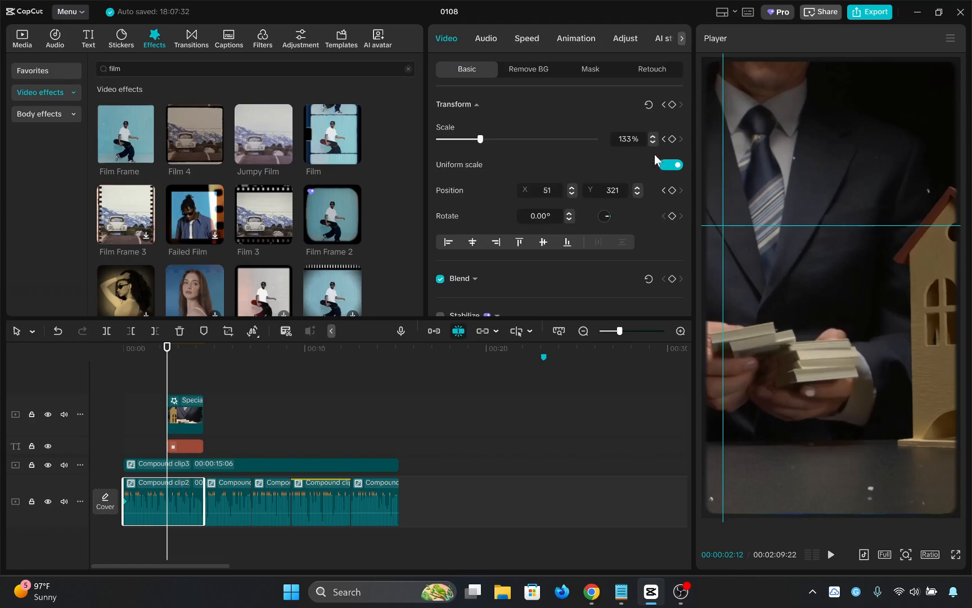
pyautogui.click(672, 139)
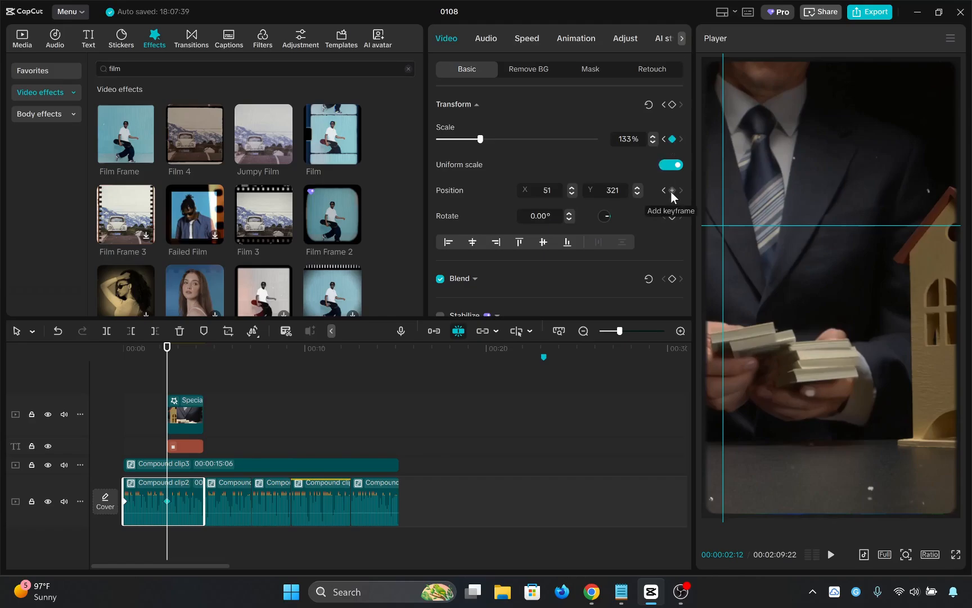
pyautogui.click(672, 190)
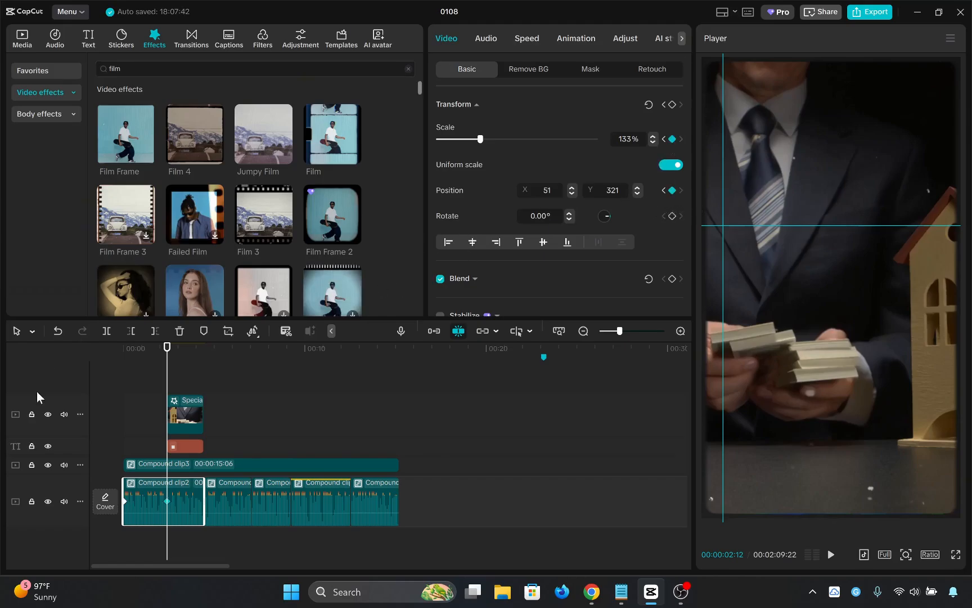
# - Set the first clip's scale to 162% at its opening keyframe, play the zoom back and return to the start
pyautogui.click(161, 368)
pyautogui.moveTo(168, 365); pyautogui.dragTo(123, 368)
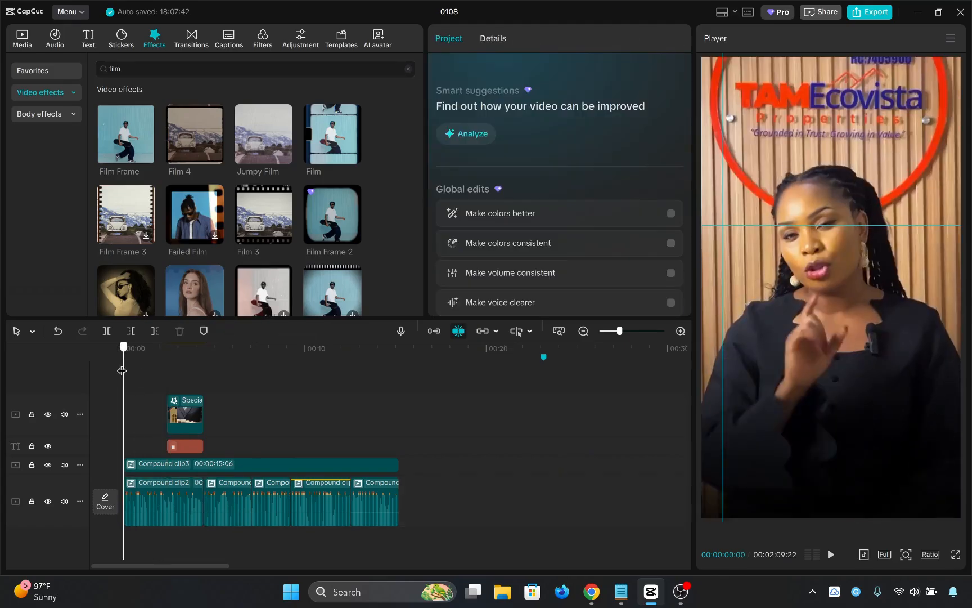
pyautogui.click(150, 487)
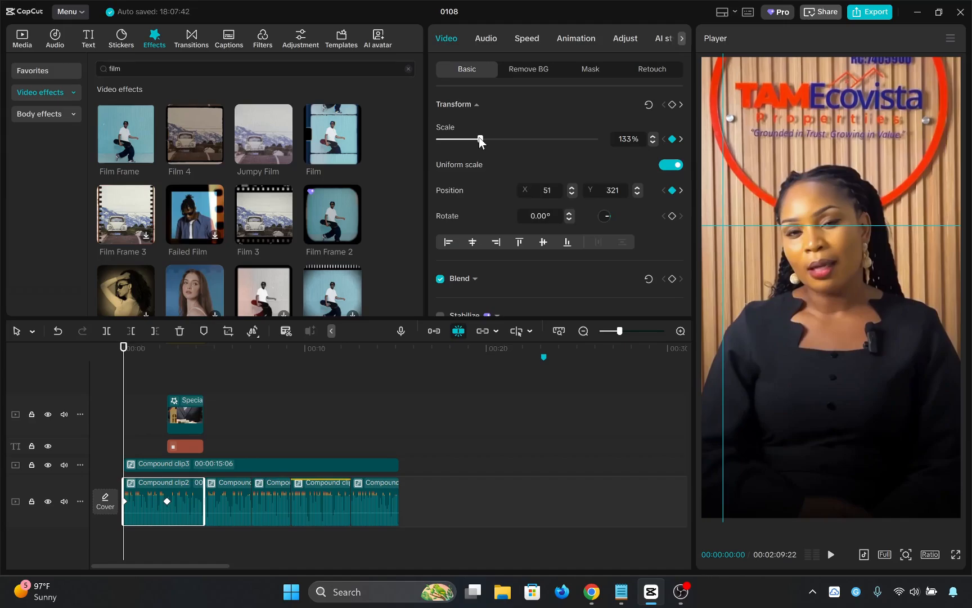
pyautogui.moveTo(480, 137); pyautogui.dragTo(488, 139)
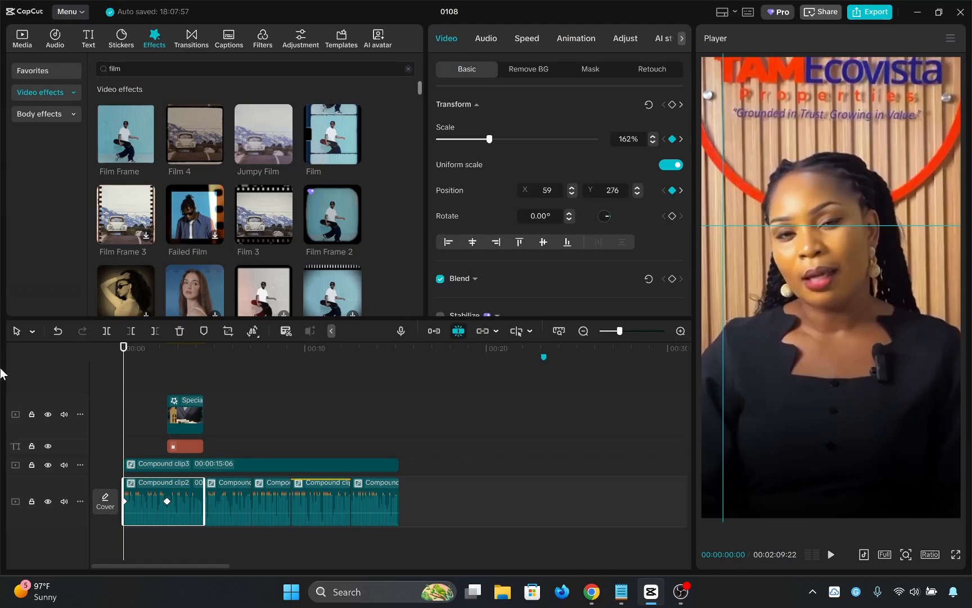
pyautogui.moveTo(124, 363); pyautogui.dragTo(69, 393)
pyautogui.press('space')
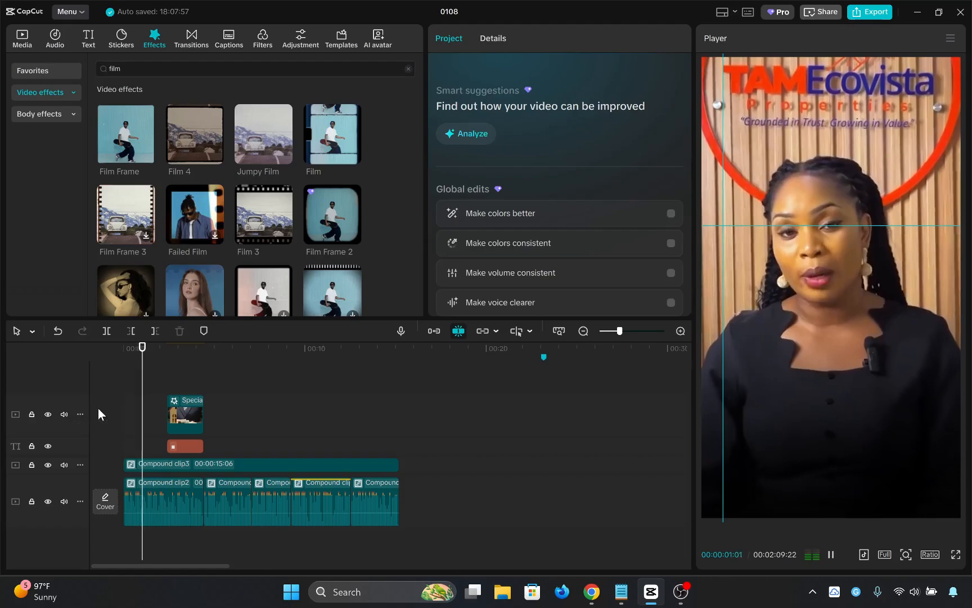
pyautogui.press('space')
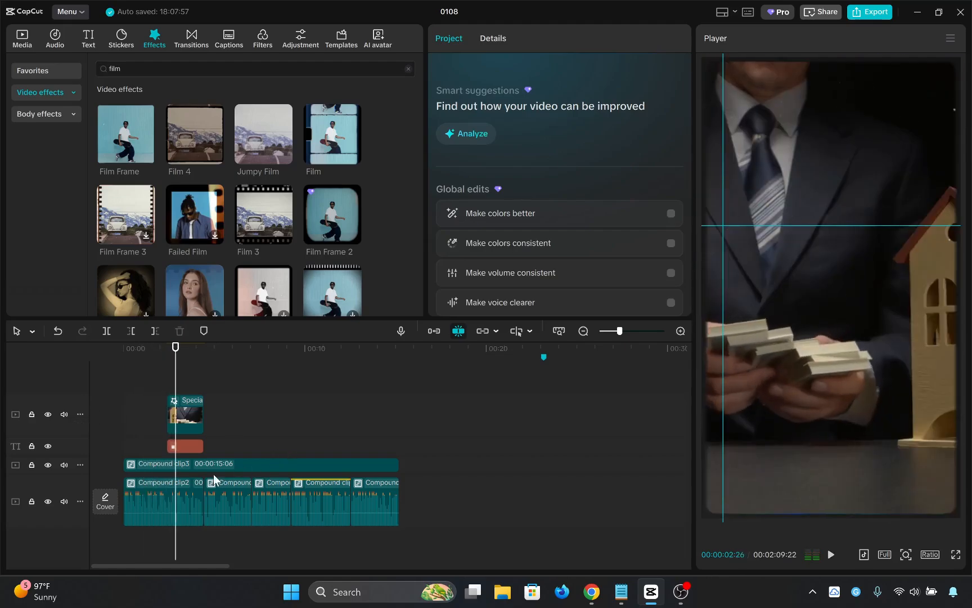
pyautogui.moveTo(175, 372); pyautogui.dragTo(81, 387)
# - Try the Ease In, Cubic Out and Ease preset curves on the first clip's keyframes and choose Linear
pyautogui.click(146, 500)
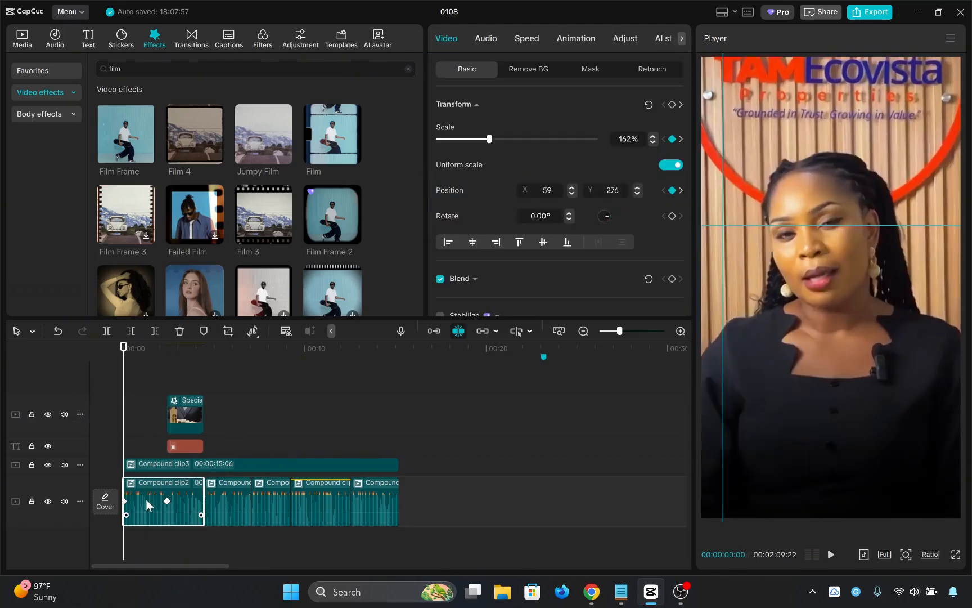
pyautogui.rightClick(149, 502)
pyautogui.click(134, 503)
pyautogui.rightClick(168, 499)
pyautogui.click(263, 504)
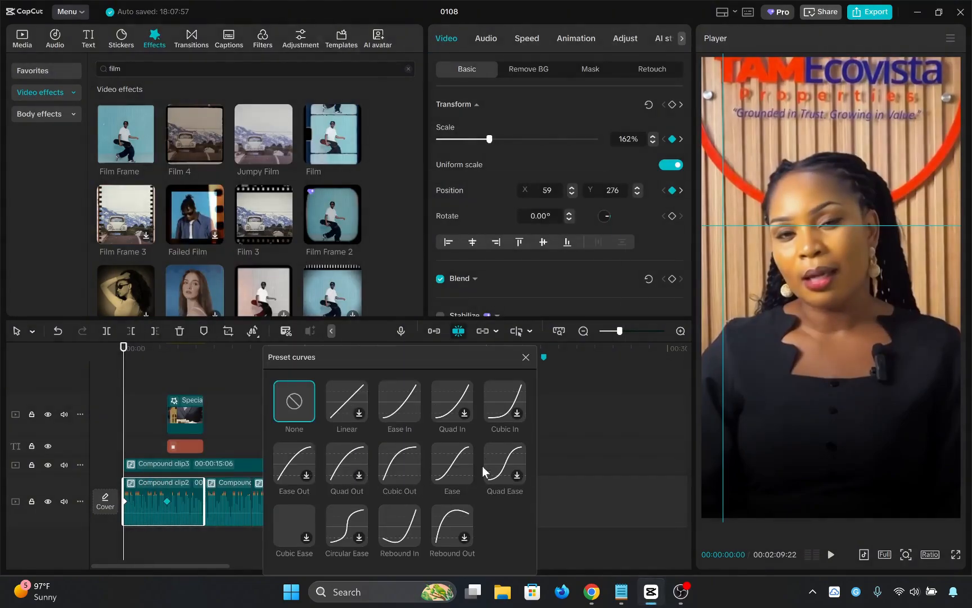
pyautogui.click(403, 401)
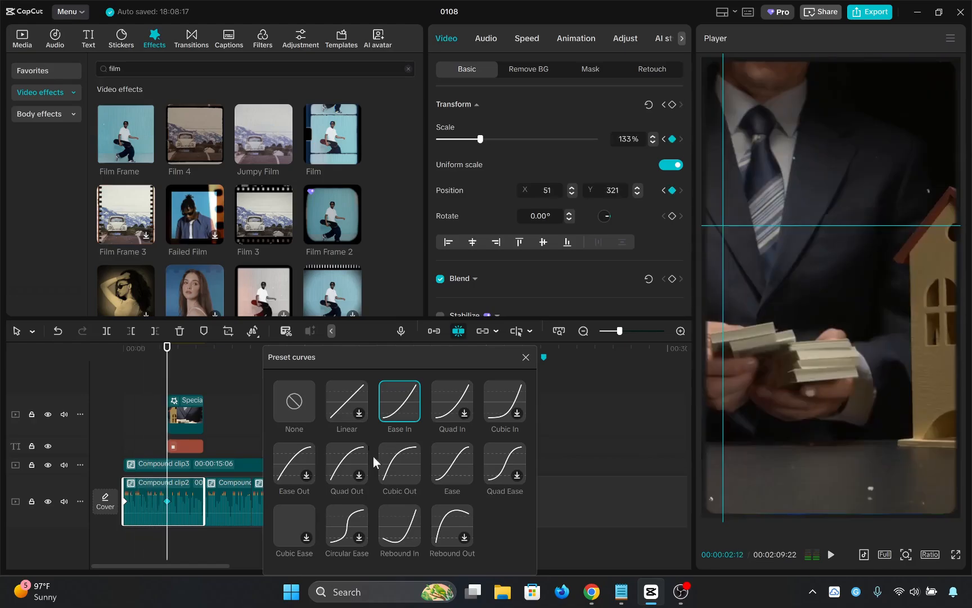
pyautogui.click(398, 476)
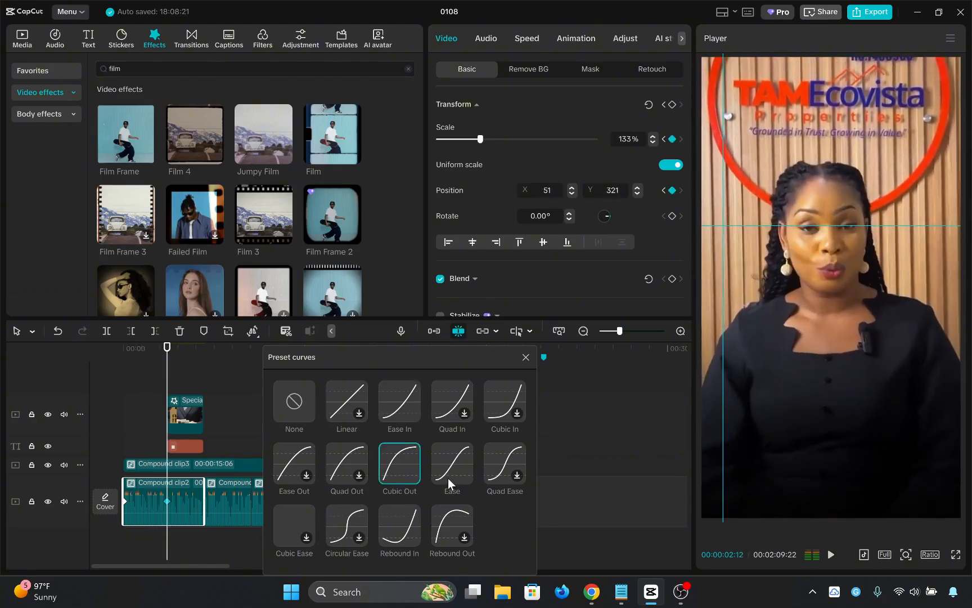
pyautogui.click(448, 478)
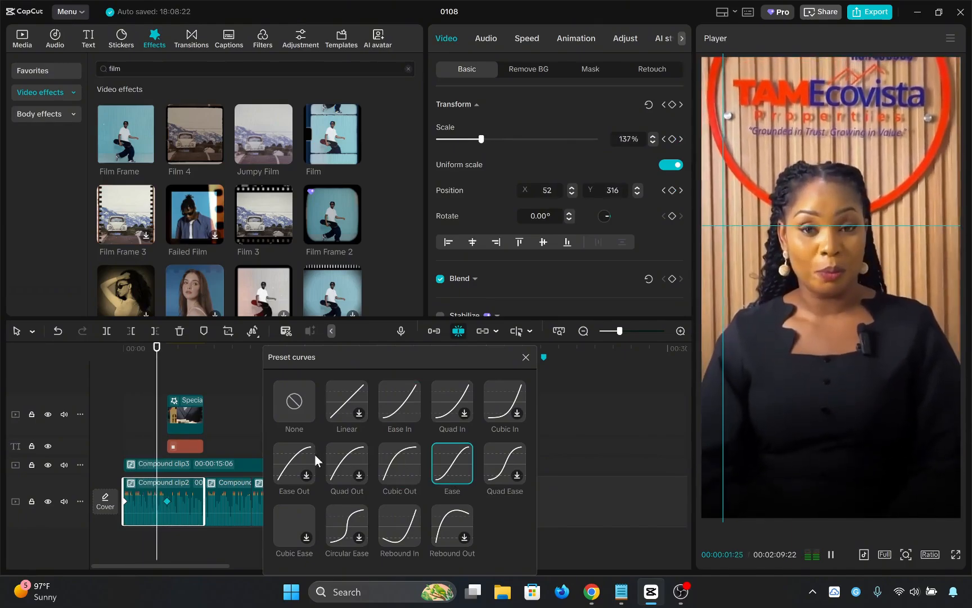
pyautogui.click(350, 393)
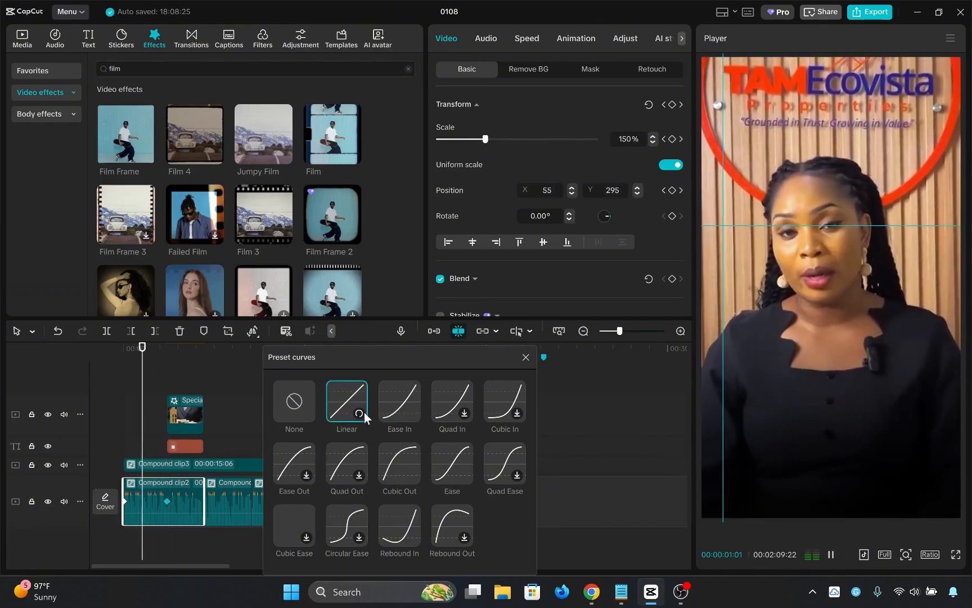
pyautogui.click(518, 361)
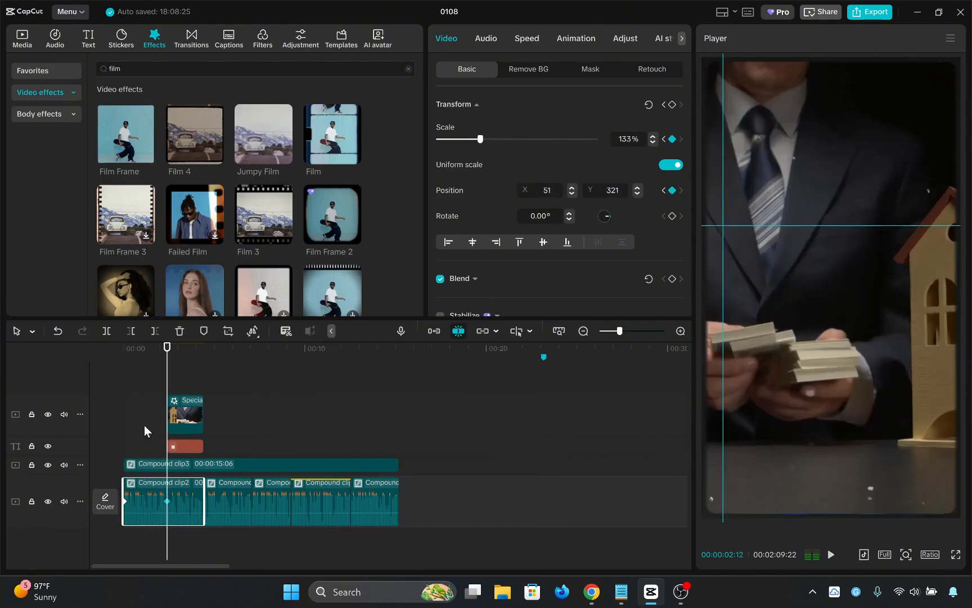
# - Return to the start of the timeline and show the entry animations for the first talking-head clip
pyautogui.click(147, 376)
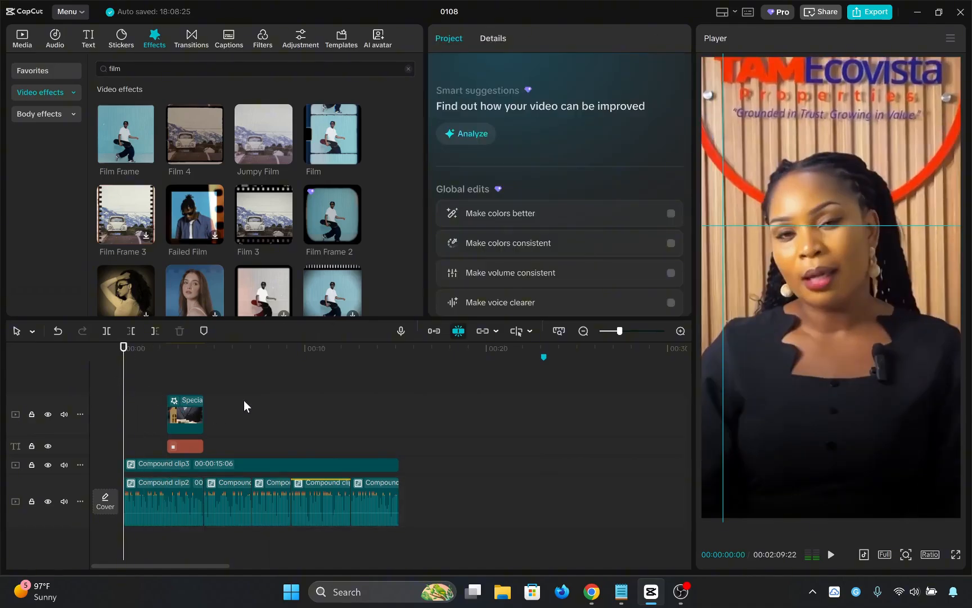
pyautogui.click(141, 503)
pyautogui.click(588, 39)
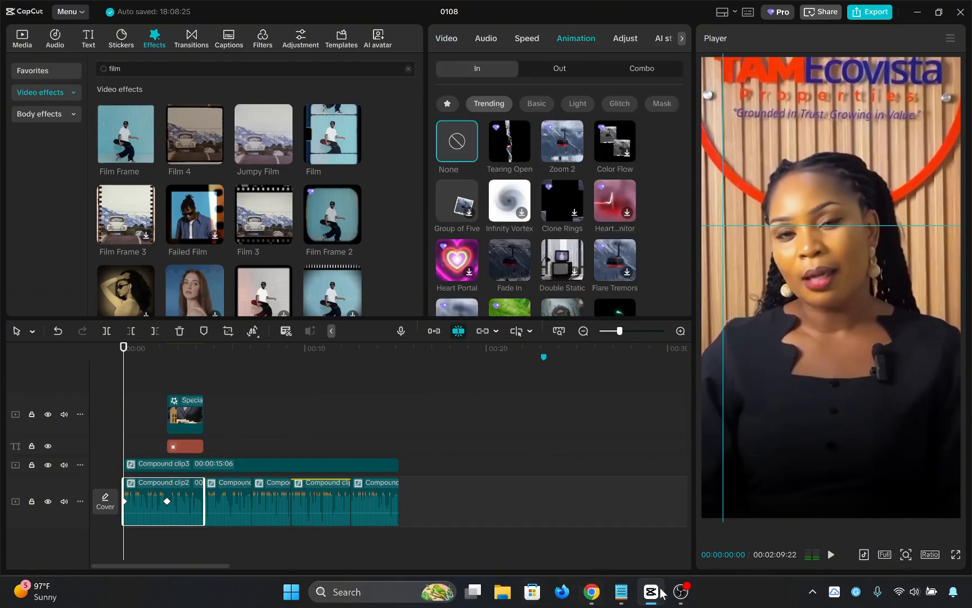
# - Switch to Notepad to check the optional animations and captions items in the editing checklist, and return to CapCut
pyautogui.click(621, 591)
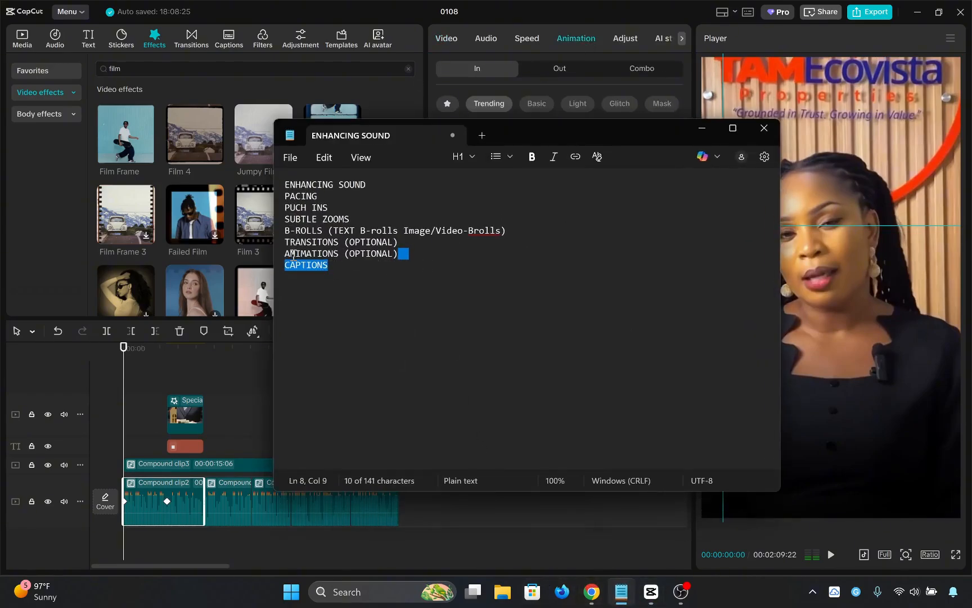
pyautogui.click(397, 306)
pyautogui.hotkey('ctrl', 'a')
pyautogui.click(397, 306)
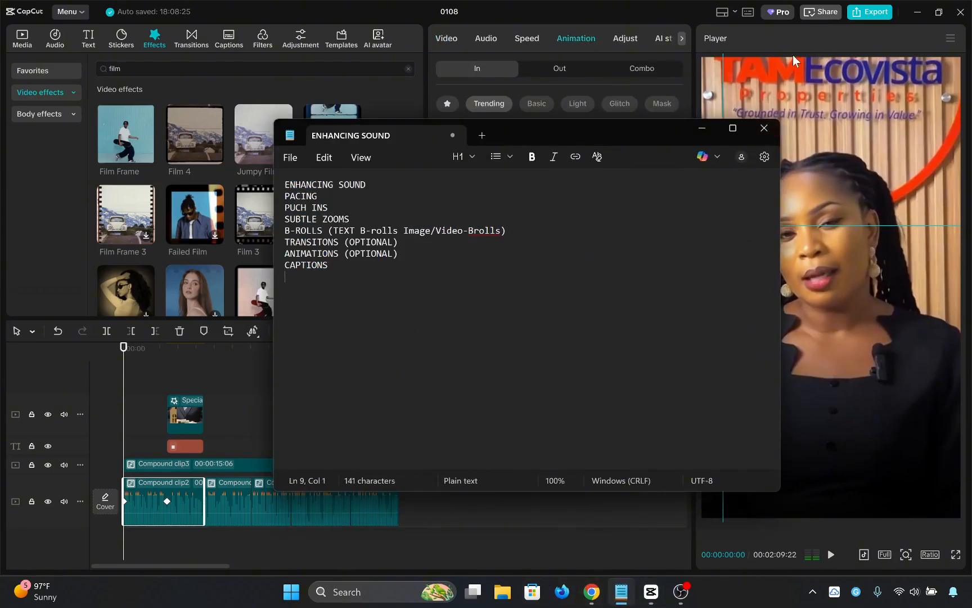
pyautogui.click(701, 131)
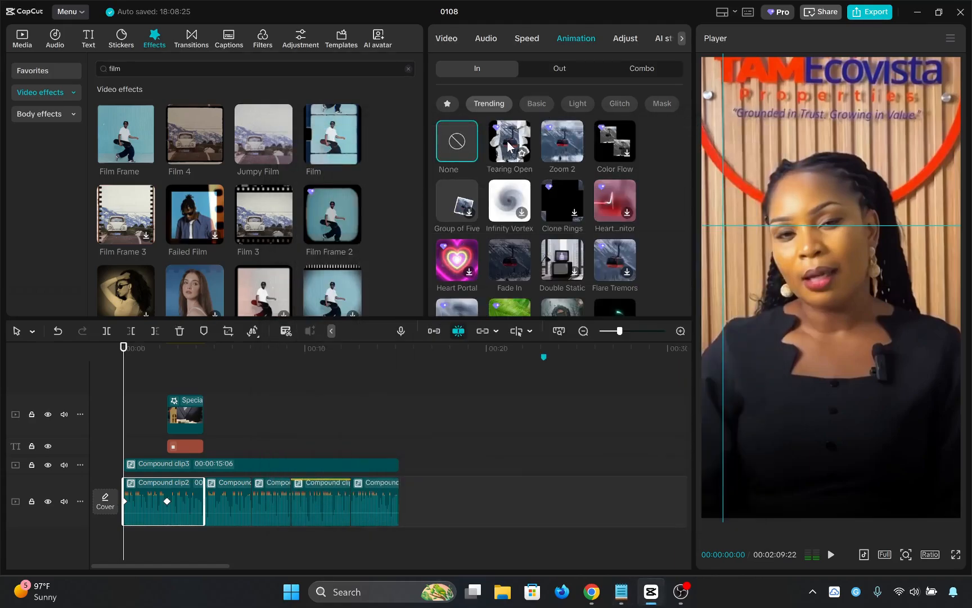
# - Try the Zoom 2 entry animation on the first clip, replace it with Tearing Open and set its duration to 0.5 s
pyautogui.click(567, 143)
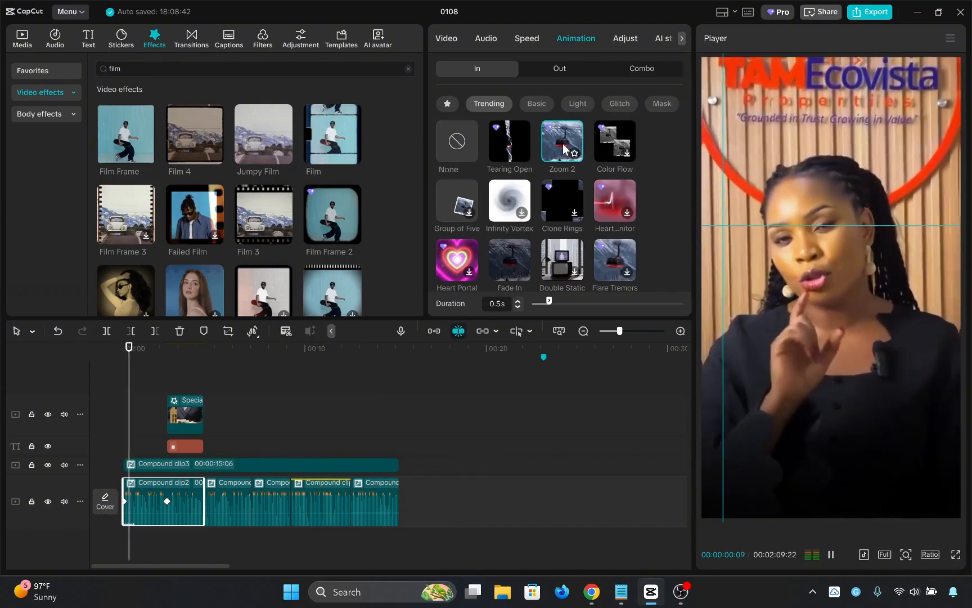
pyautogui.click(504, 149)
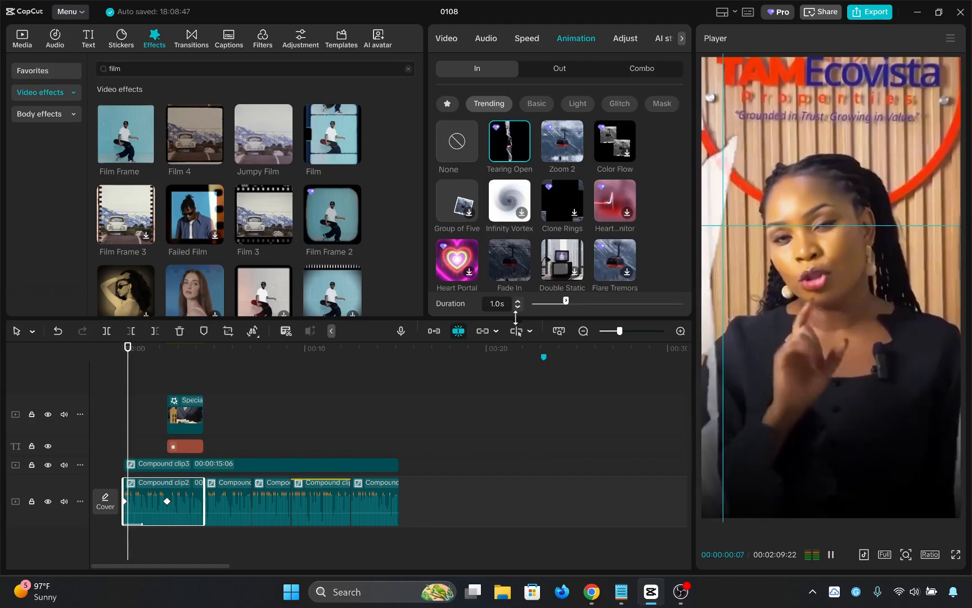
pyautogui.click(519, 307)
pyautogui.click(519, 307)
pyautogui.click(519, 308)
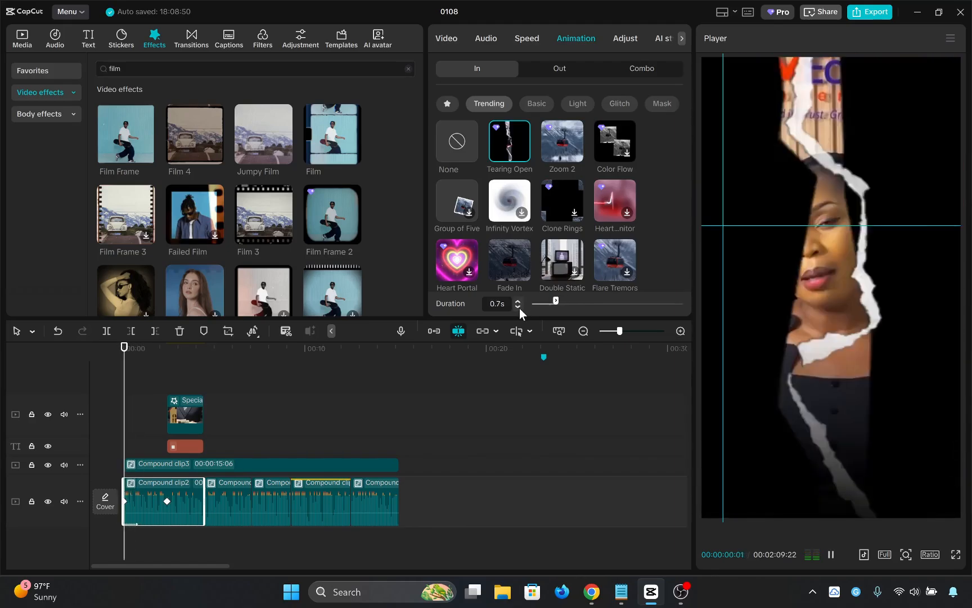
pyautogui.click(519, 308)
pyautogui.click(517, 308)
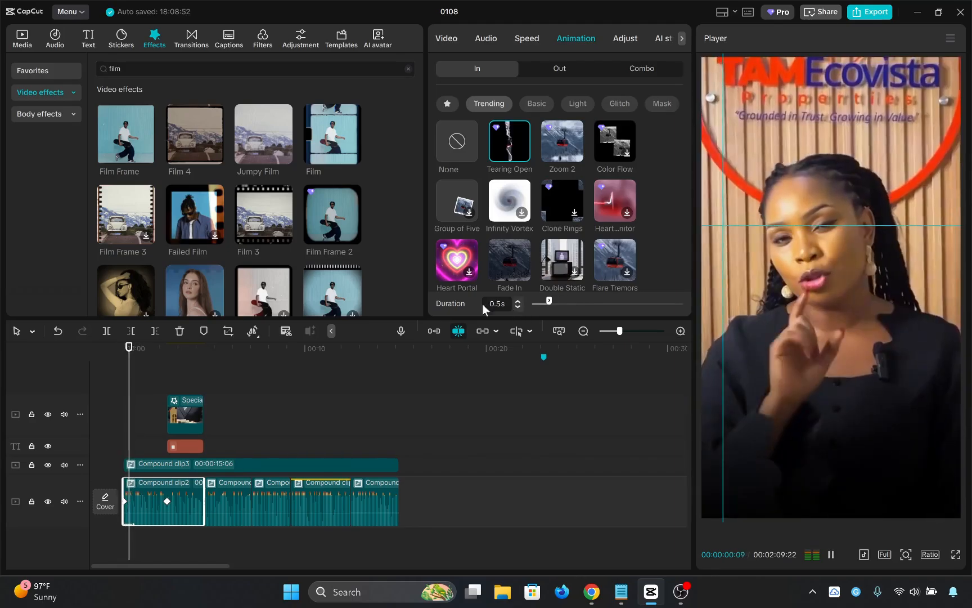
# - Play the opening from the start to check the entry animation, and move the playhead to 00:00:04:13 where the B-roll ends
pyautogui.click(165, 369)
pyautogui.moveTo(166, 367); pyautogui.dragTo(87, 357)
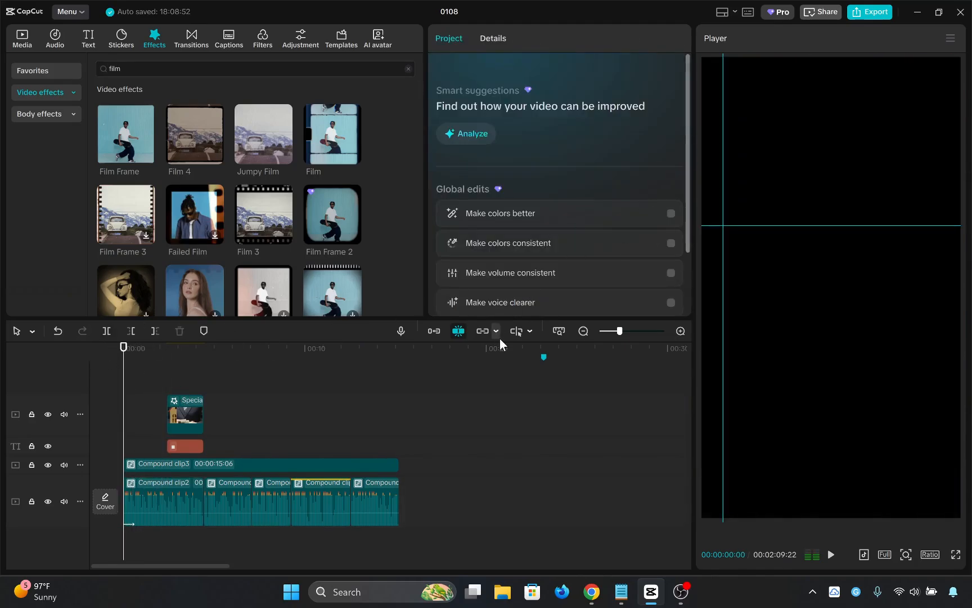
pyautogui.press('space')
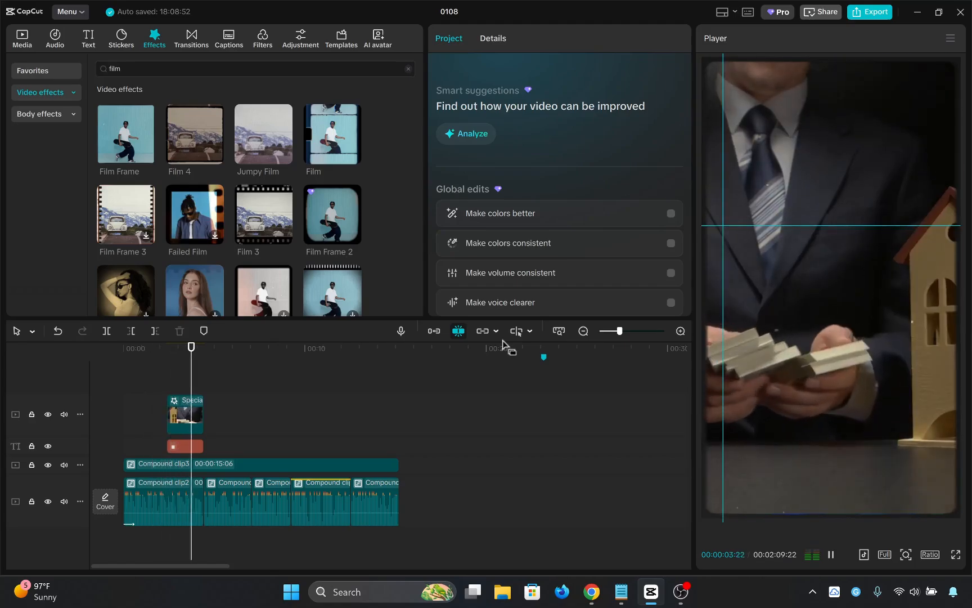
pyautogui.press('space')
pyautogui.moveTo(204, 375); pyautogui.dragTo(52, 378)
pyautogui.click(204, 388)
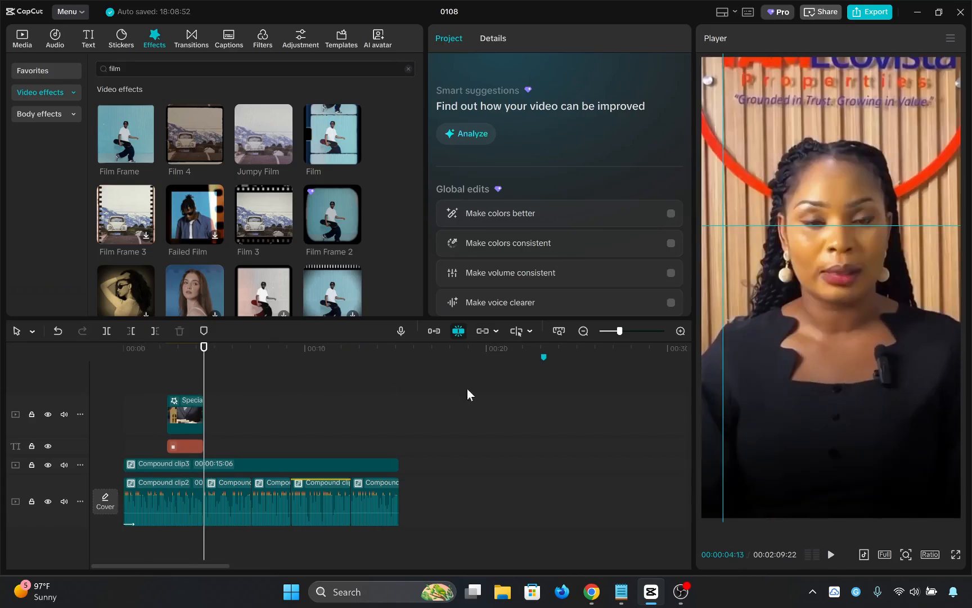
# - Review the first items of the editing checklist in Notepad, from enhancing sound to subtle zooms, and return to CapCut
pyautogui.click(622, 591)
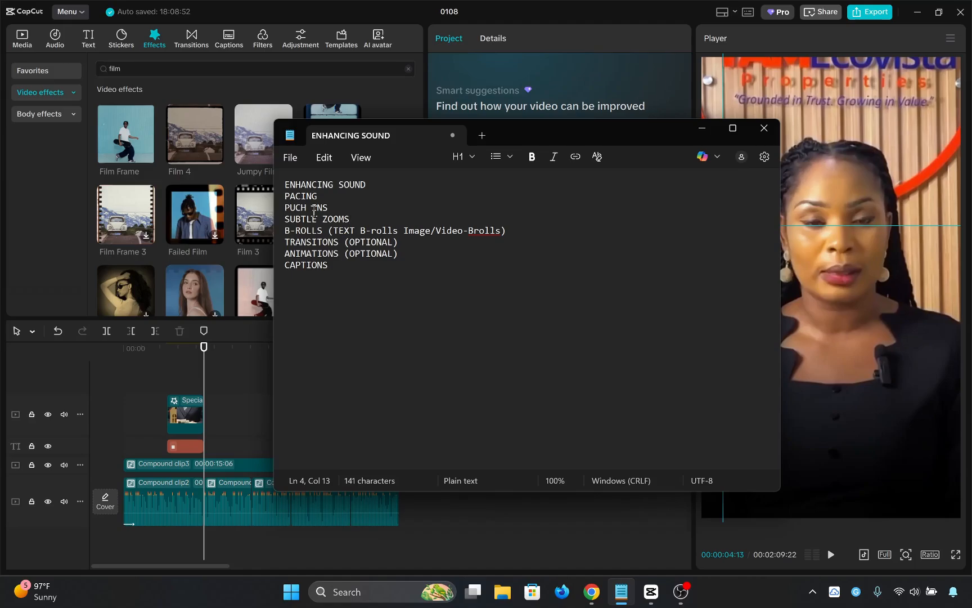
pyautogui.moveTo(380, 180); pyautogui.dragTo(394, 183)
pyautogui.click(385, 185)
pyautogui.click(326, 205)
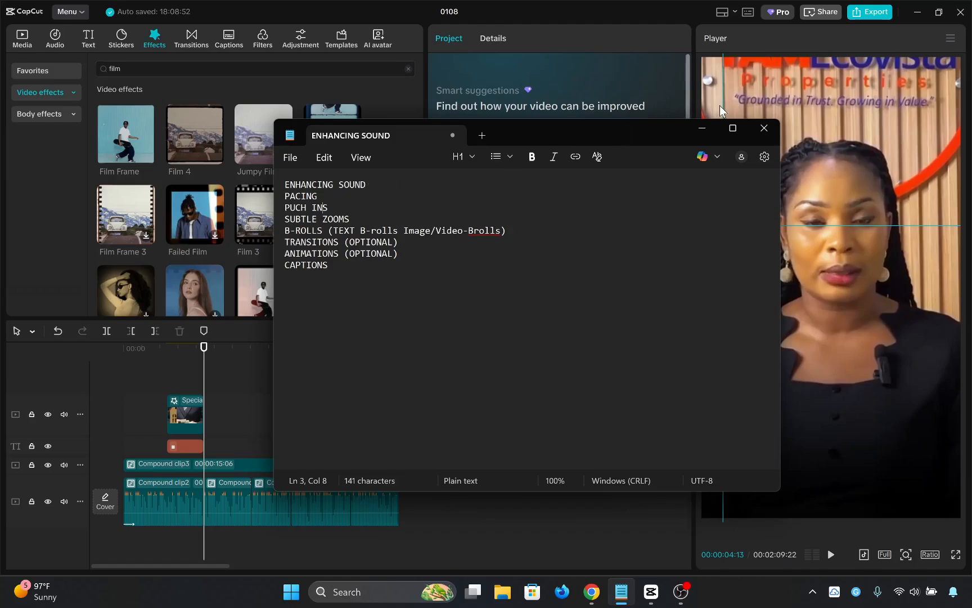
pyautogui.click(701, 129)
# - Play through the end of the B-roll clip and place the playhead at its end at 00:00:04:13
pyautogui.moveTo(253, 397); pyautogui.dragTo(187, 406)
pyautogui.press('space')
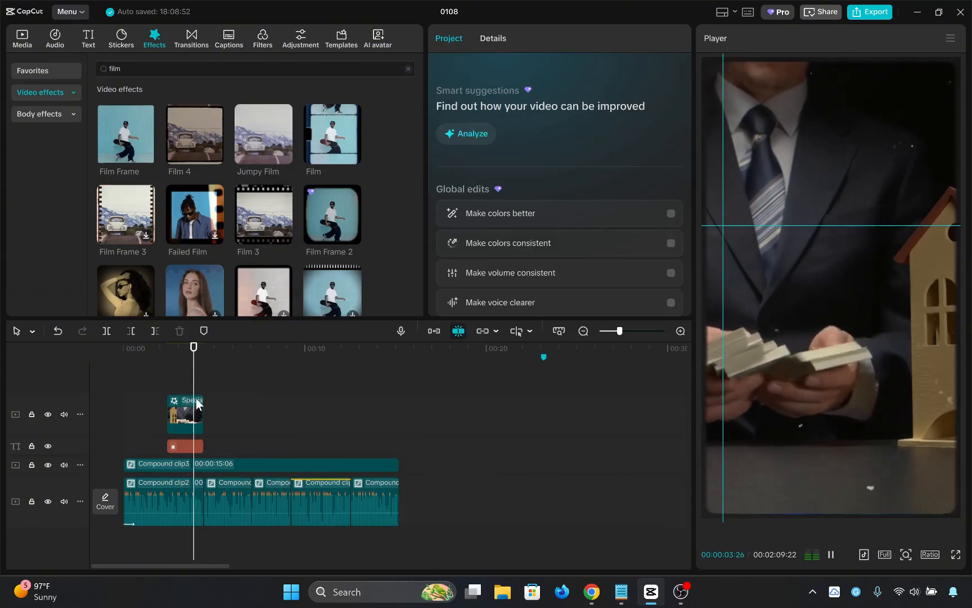
pyautogui.press('space')
pyautogui.click(224, 392)
pyautogui.moveTo(224, 391); pyautogui.dragTo(201, 393)
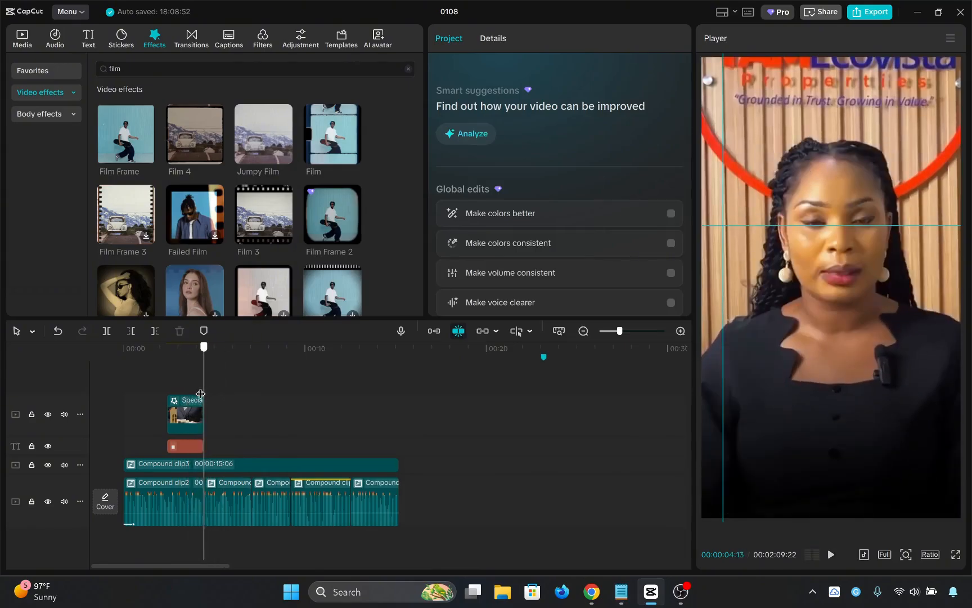
# - Add the Glare II light transition at the cut at 00:00:04:13, where the B-roll ends
pyautogui.click(237, 512)
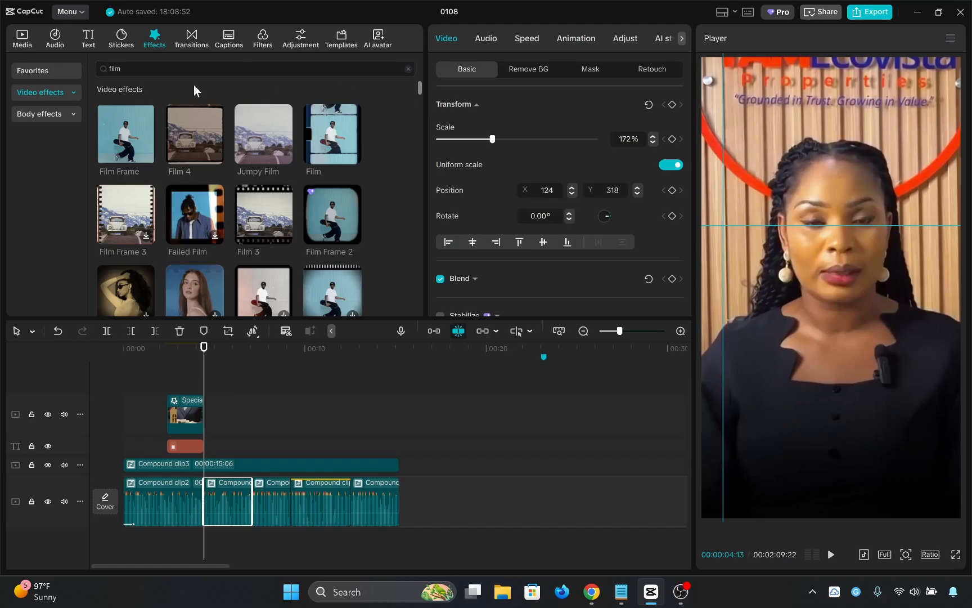
pyautogui.click(190, 39)
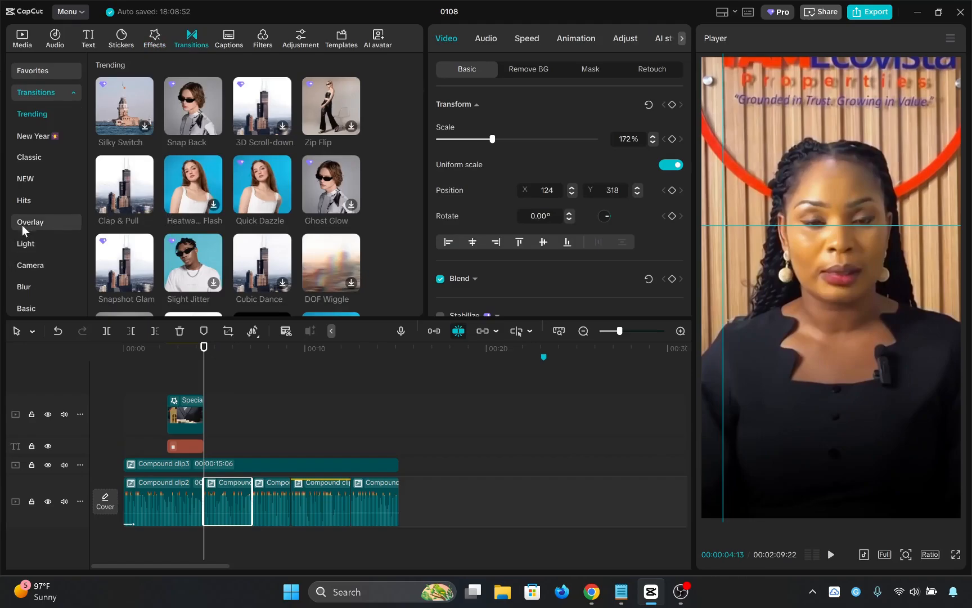
pyautogui.click(26, 243)
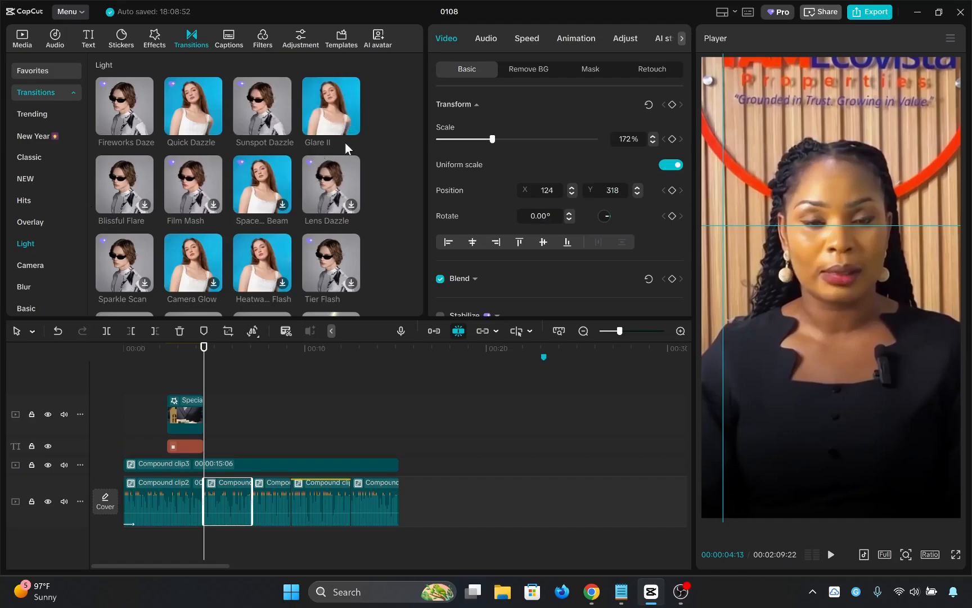
pyautogui.click(333, 128)
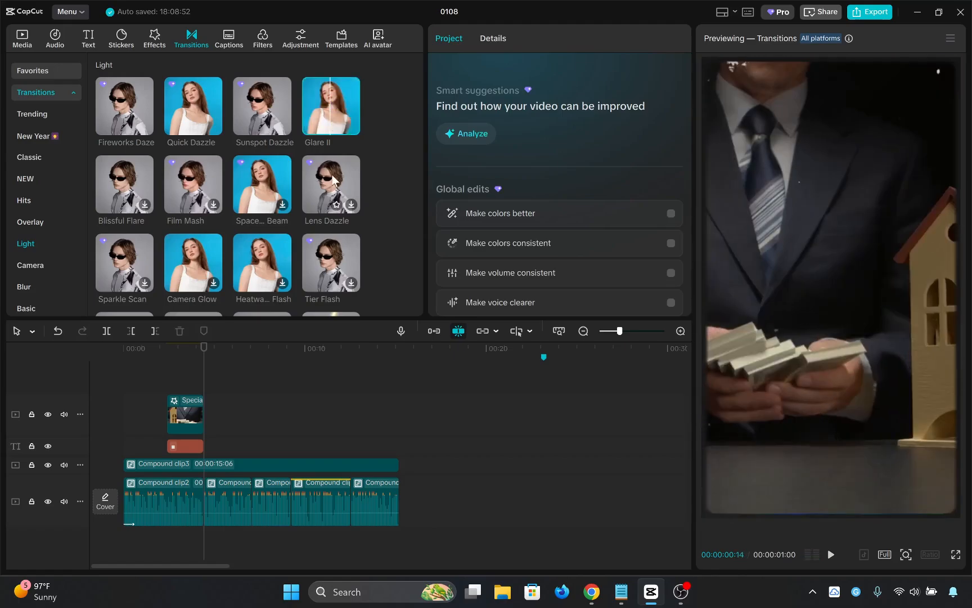
pyautogui.click(351, 127)
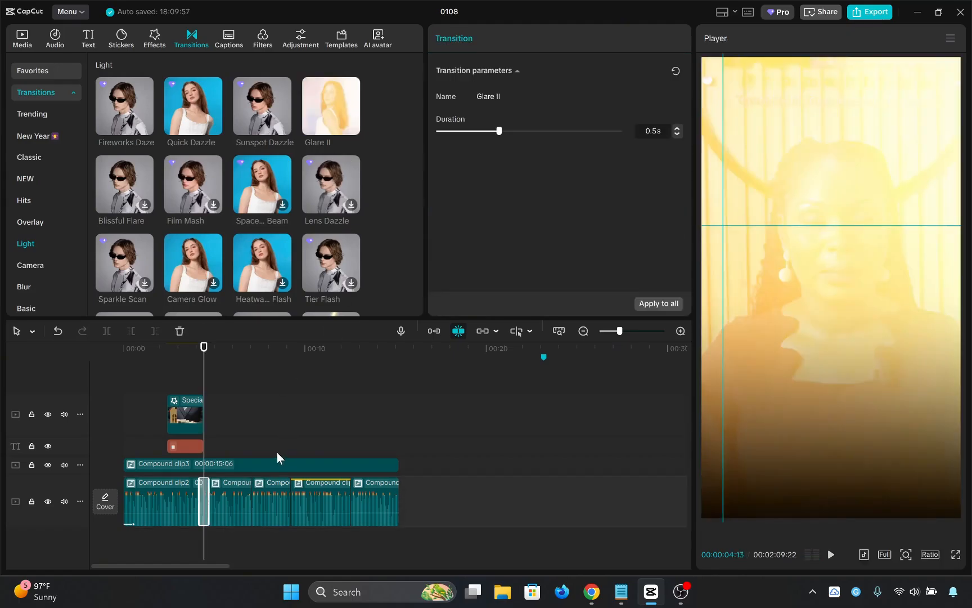
# - Set the Glare II transition's duration to 0.1 s and play across the cut to check it
pyautogui.scroll(3, 274, 450)
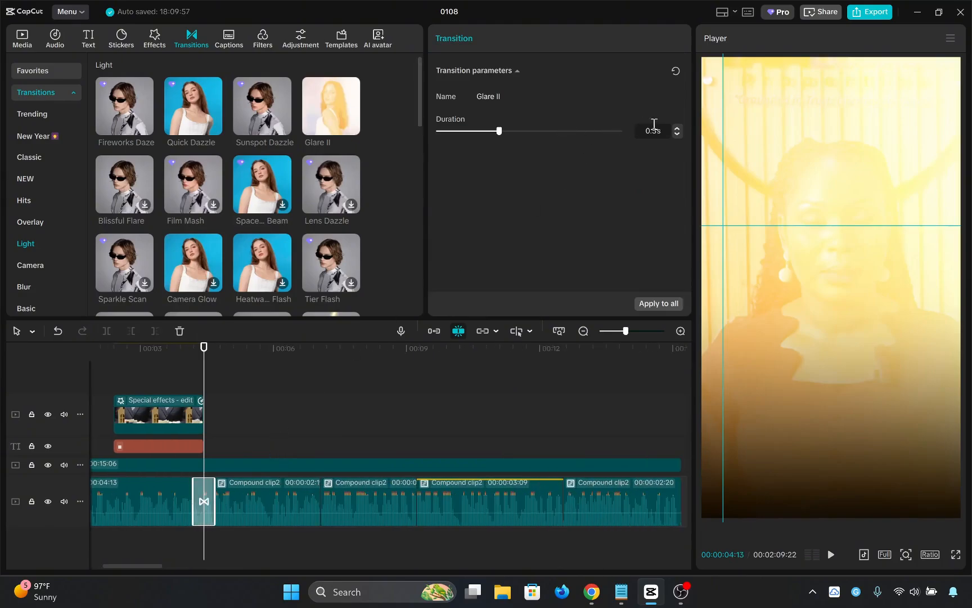
pyautogui.click(678, 134)
pyautogui.click(677, 134)
pyautogui.click(678, 134)
pyautogui.click(678, 134)
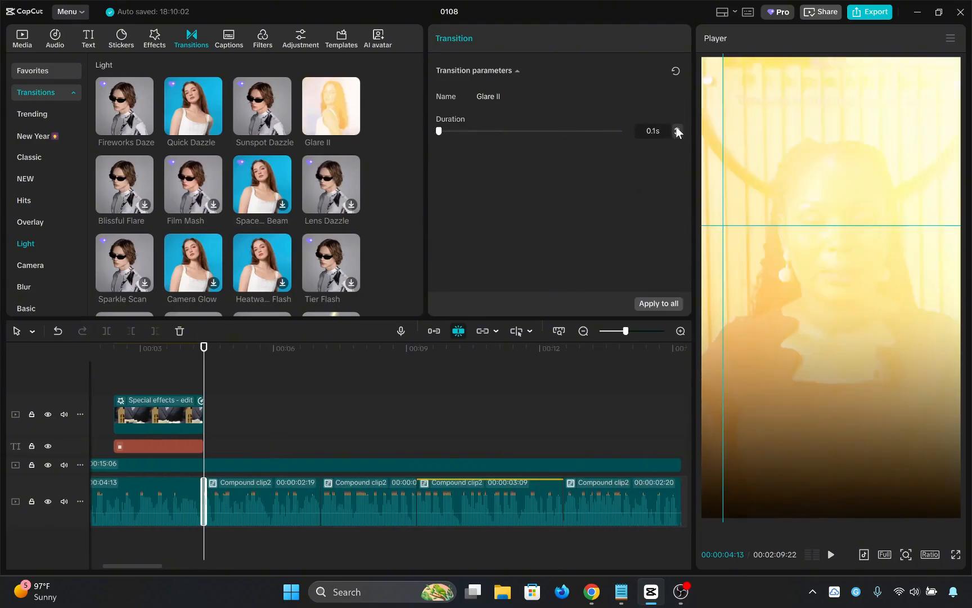
pyautogui.click(148, 387)
pyautogui.press('space')
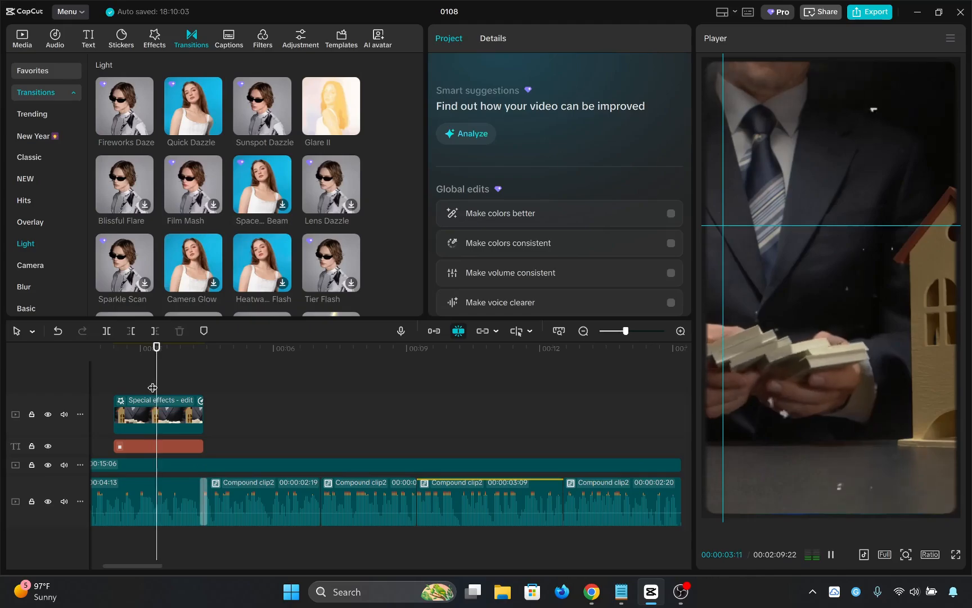
pyautogui.press('space')
# - Play the clips after the Glare II transition and examine the cuts at 00:00:09:07 and 00:00:07:02
pyautogui.scroll(-3, 353, 401)
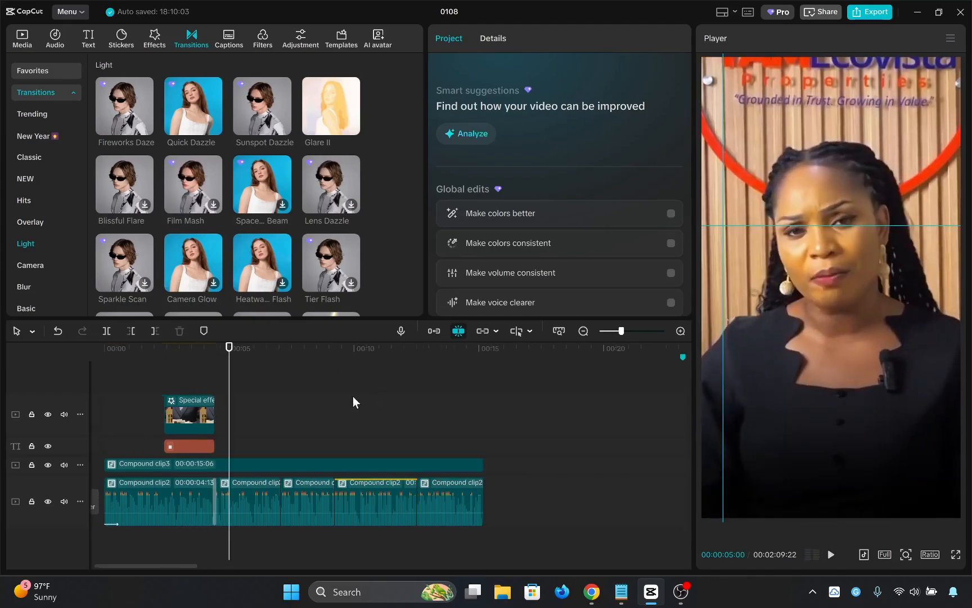
pyautogui.scroll(3, 268, 426)
pyautogui.click(324, 404)
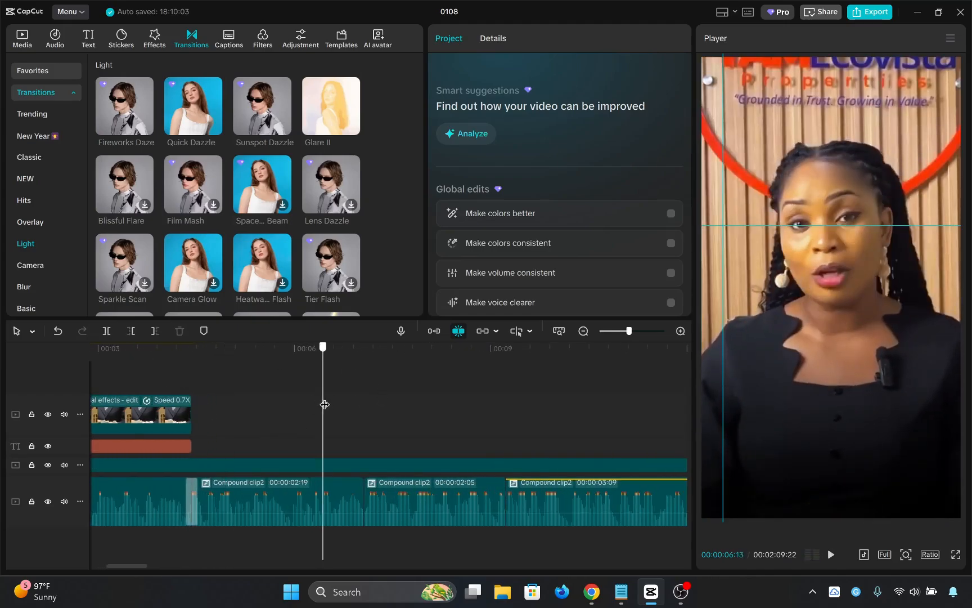
pyautogui.press('space')
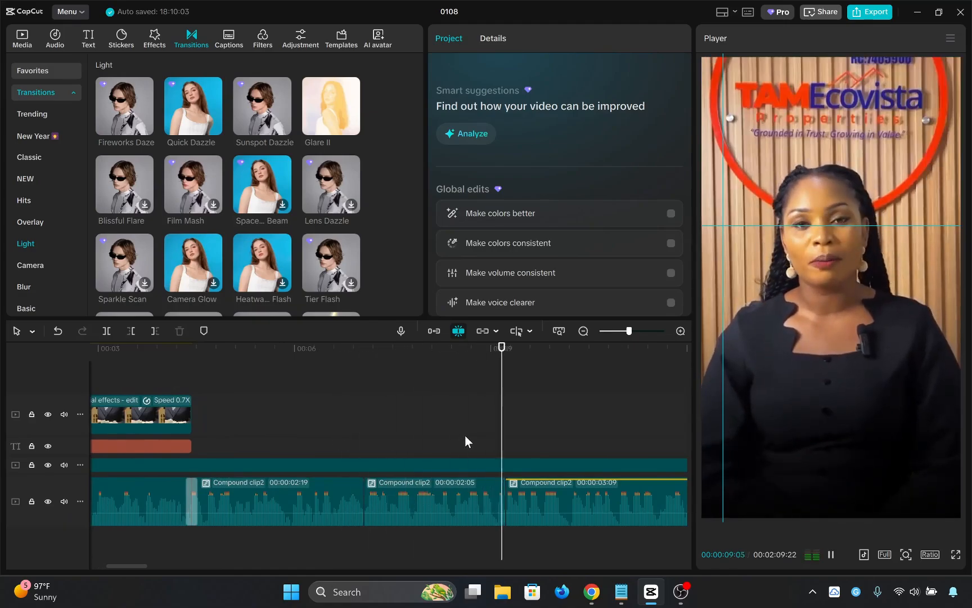
pyautogui.click(512, 424)
pyautogui.click(505, 429)
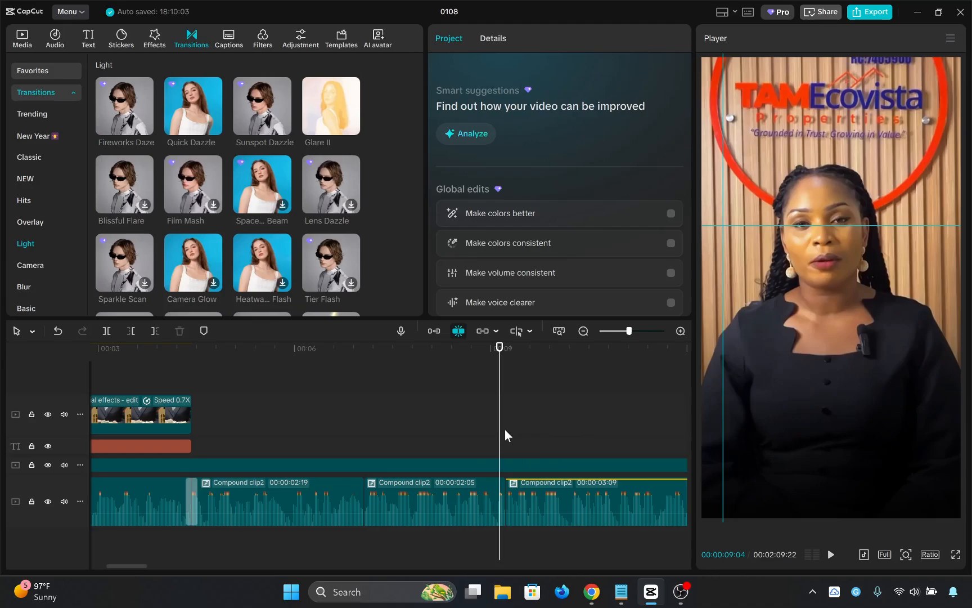
pyautogui.moveTo(500, 429); pyautogui.dragTo(506, 432)
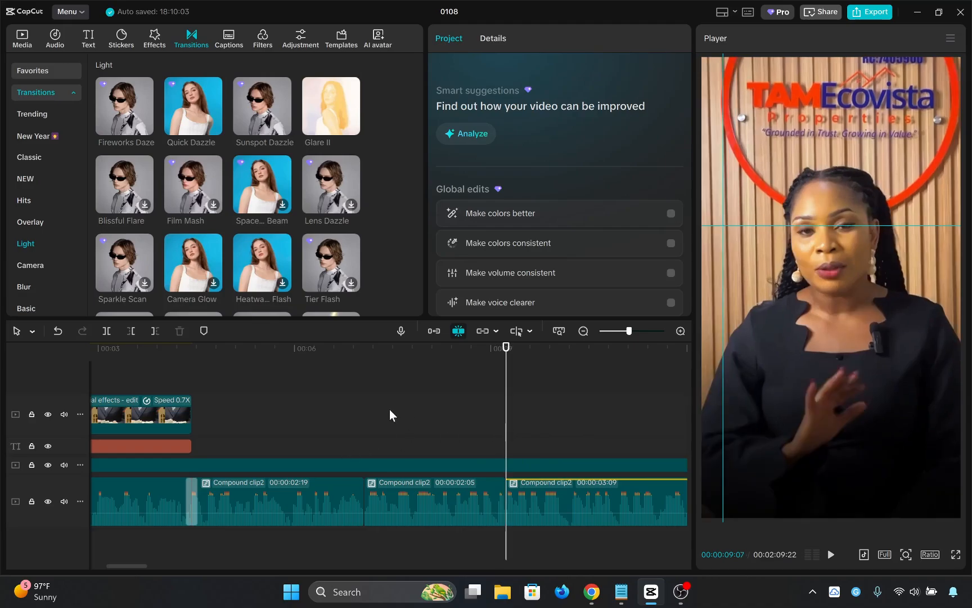
pyautogui.click(364, 419)
pyautogui.moveTo(368, 421)
pyautogui.mouseDown()
pyautogui.moveTo(196, 439)
pyautogui.moveTo(413, 436)
pyautogui.moveTo(365, 438)
pyautogui.mouseUp()
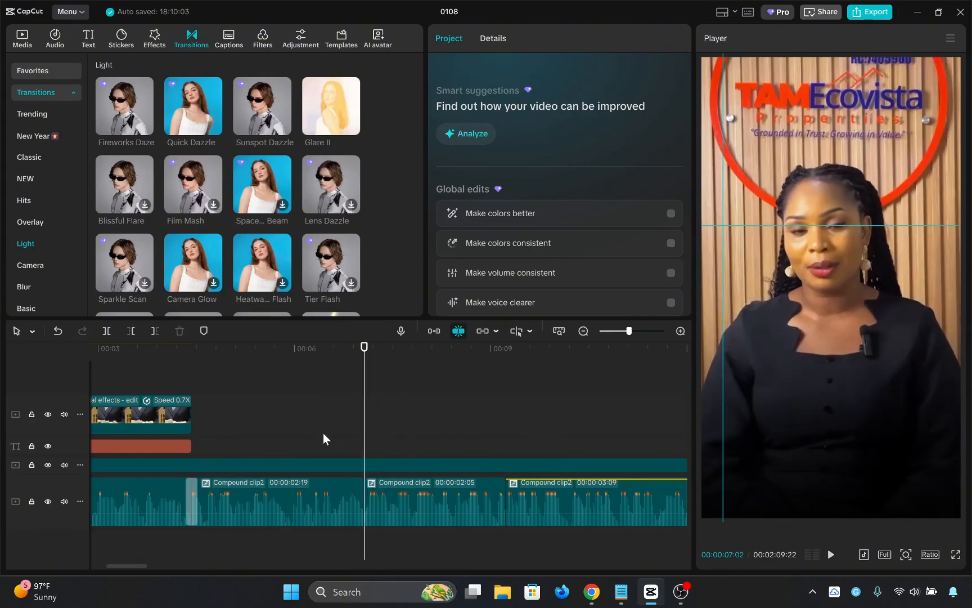
# - Add the Spaceship Beam light transition at the cut at 00:00:09:07, shorten its duration and play across it
pyautogui.click(506, 451)
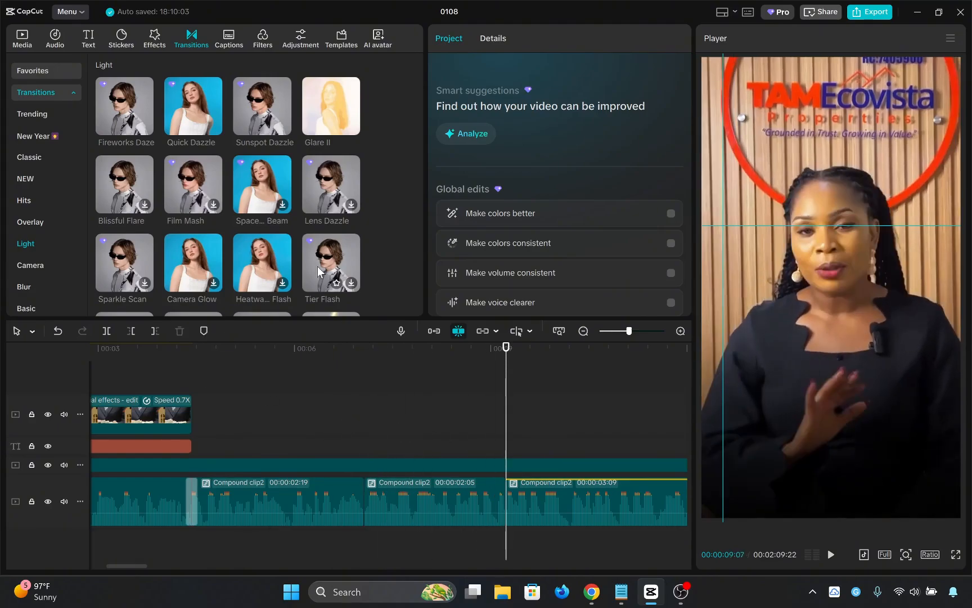
pyautogui.click(272, 179)
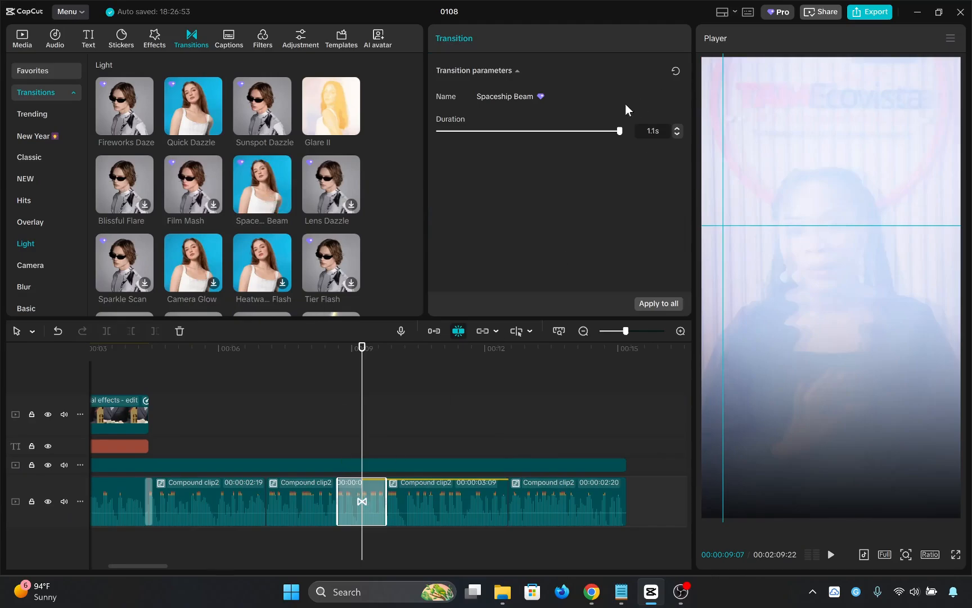
pyautogui.moveTo(620, 130); pyautogui.dragTo(470, 136)
pyautogui.click(335, 449)
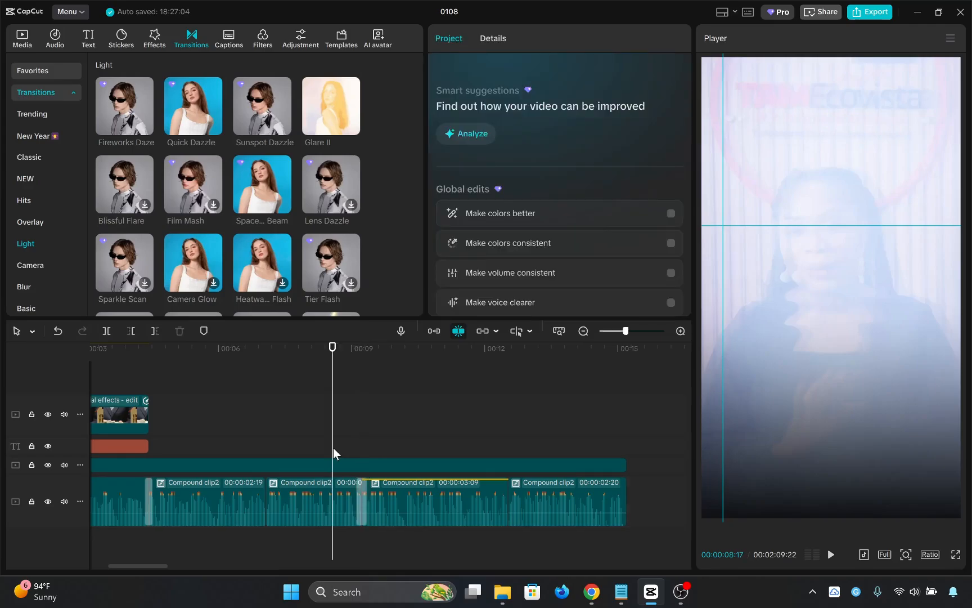
pyautogui.press('space')
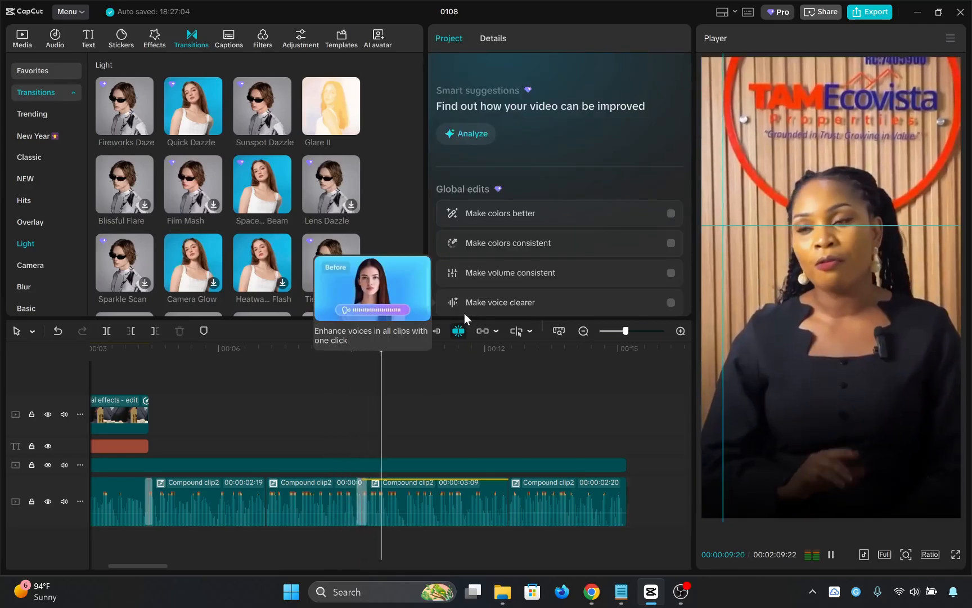
pyautogui.press('space')
# - Examine the camera tracking settings of the clip that follows the Spaceship Beam transition
pyautogui.click(446, 485)
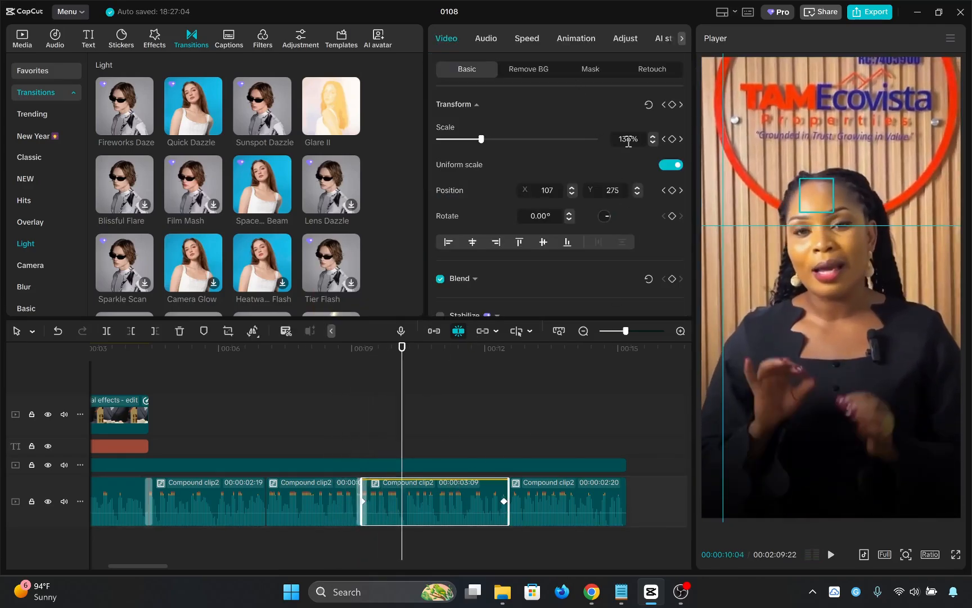
pyautogui.scroll(-6, 630, 163)
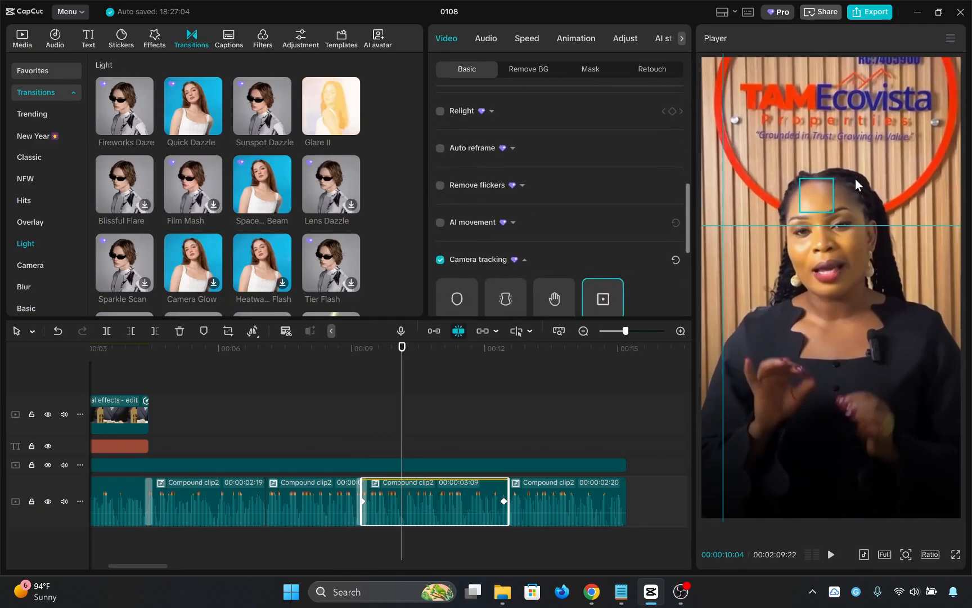
pyautogui.scroll(-2, 503, 236)
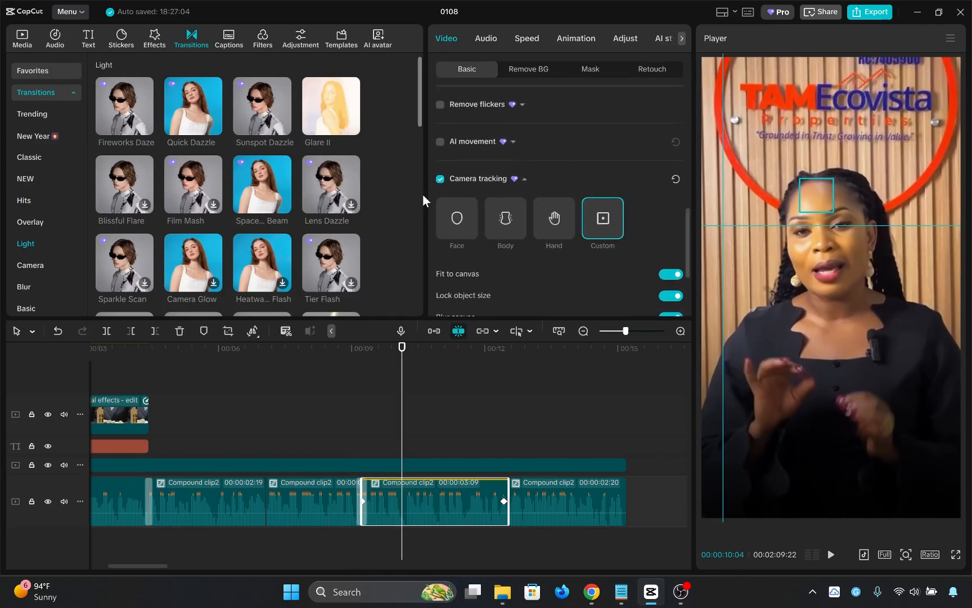
pyautogui.scroll(-3, 463, 222)
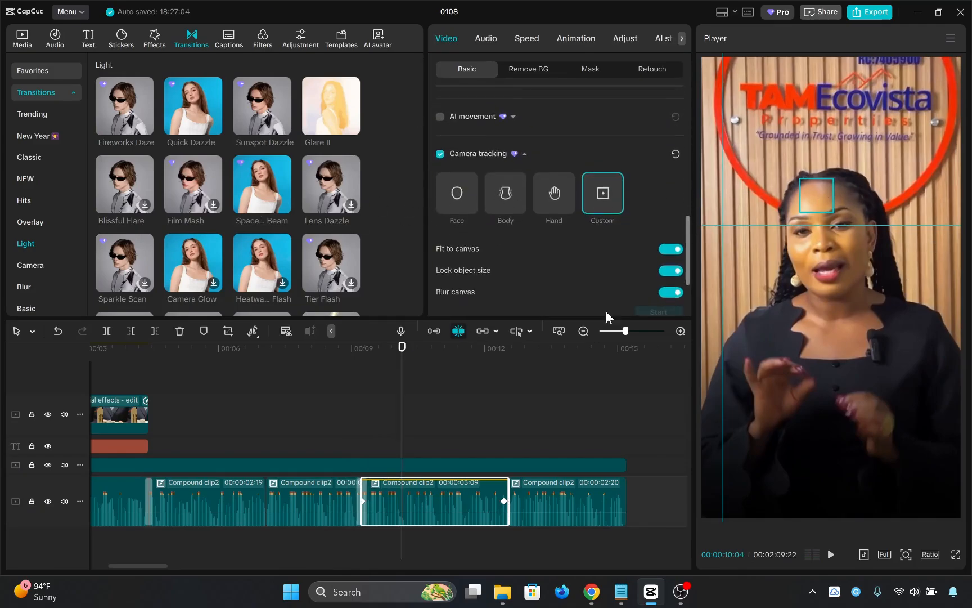
# - Play part of the captioned talking head 2.mp4 reference clip at the end of the timeline, from about 00:02:02:02
pyautogui.click(564, 335)
pyautogui.click(562, 424)
pyautogui.click(546, 431)
pyautogui.press('space')
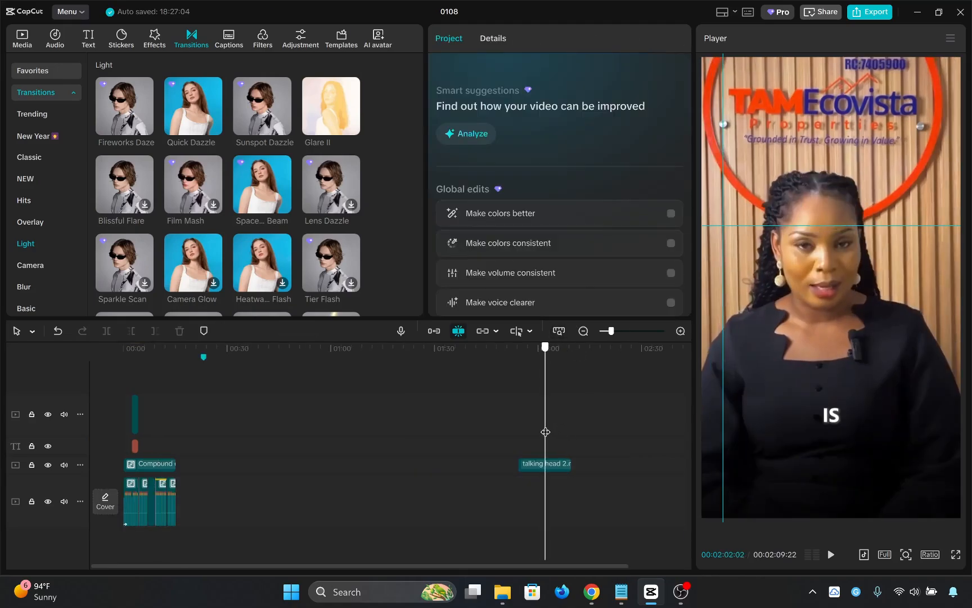
pyautogui.scroll(1, 575, 439)
pyautogui.scroll(1, 574, 434)
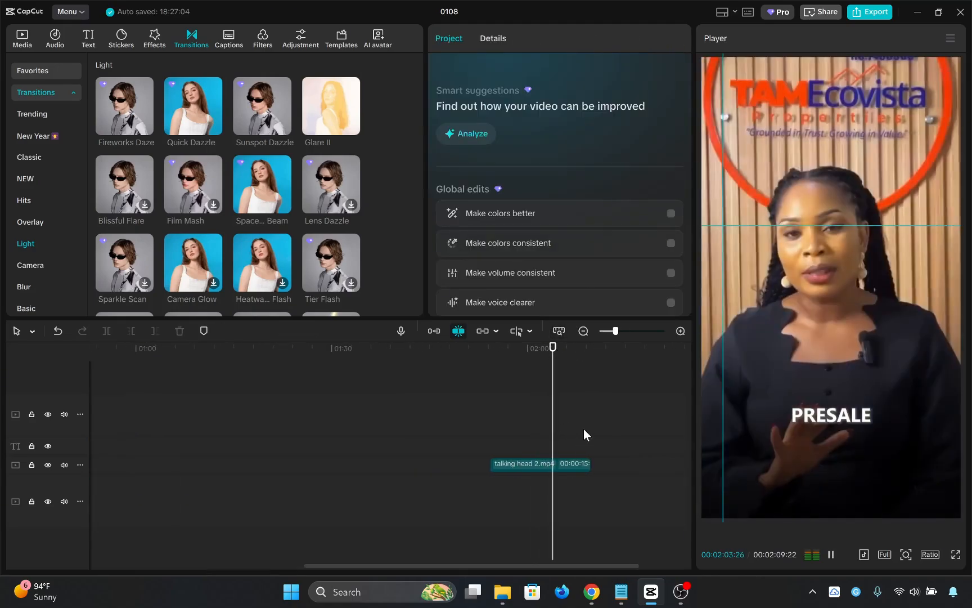
pyautogui.press('space')
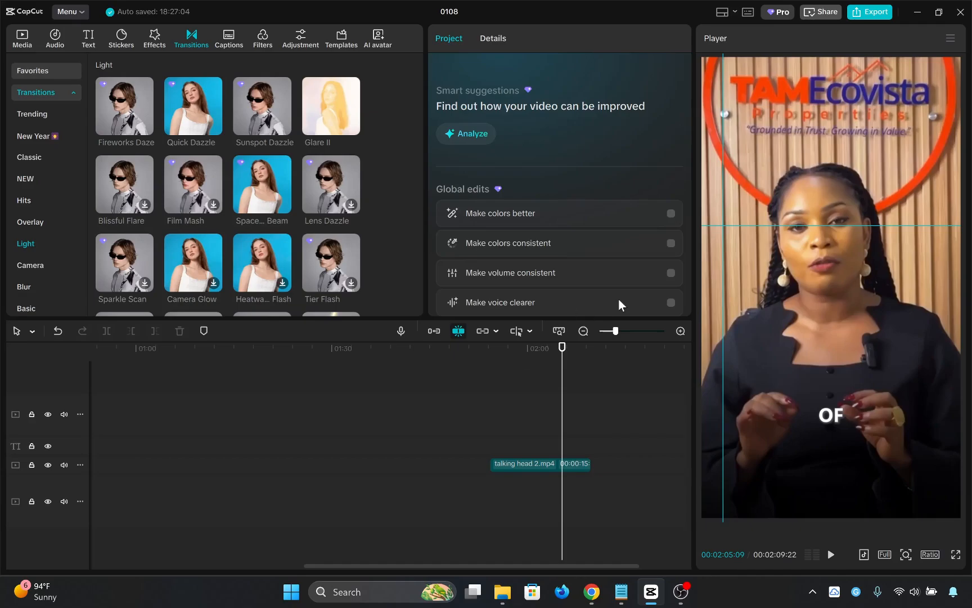
# - Try Face and Custom camera tracking on the clip starting at 00:00:09:07, and turn its camera tracking off
pyautogui.moveTo(562, 402); pyautogui.dragTo(231, 438)
pyautogui.scroll(3, 205, 435)
pyautogui.scroll(2, 218, 434)
pyautogui.click(219, 433)
pyautogui.click(294, 508)
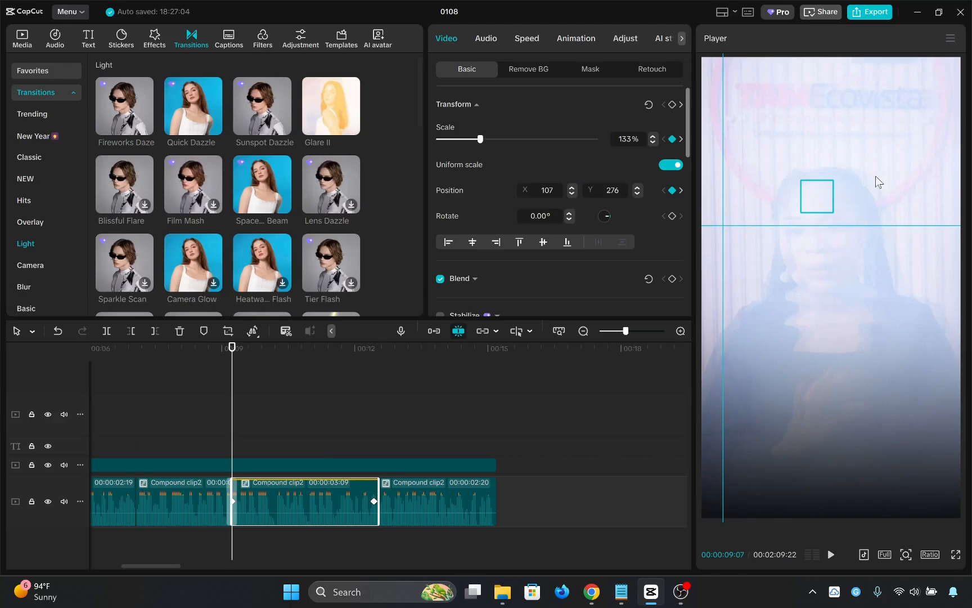
pyautogui.scroll(-10, 495, 282)
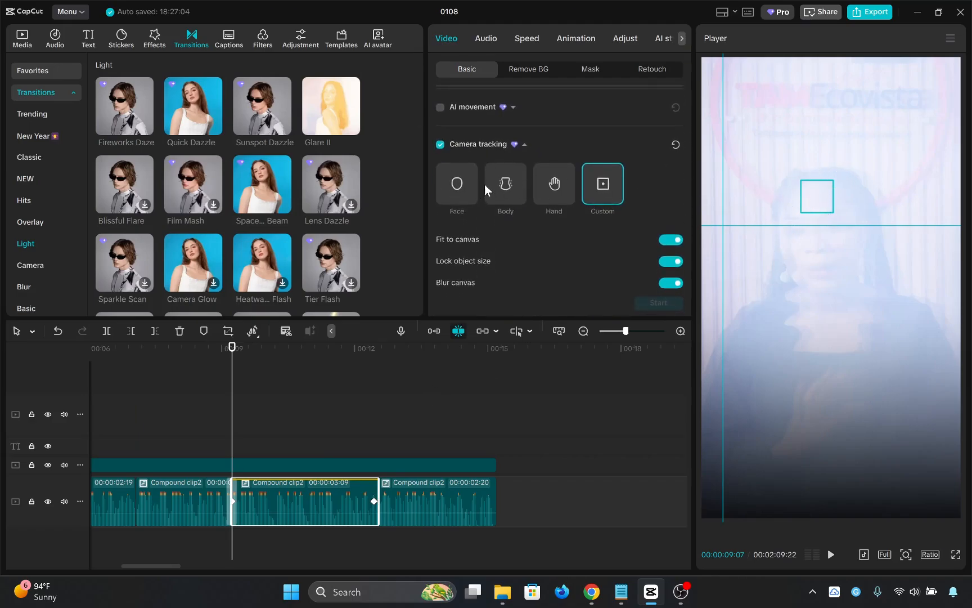
pyautogui.click(449, 186)
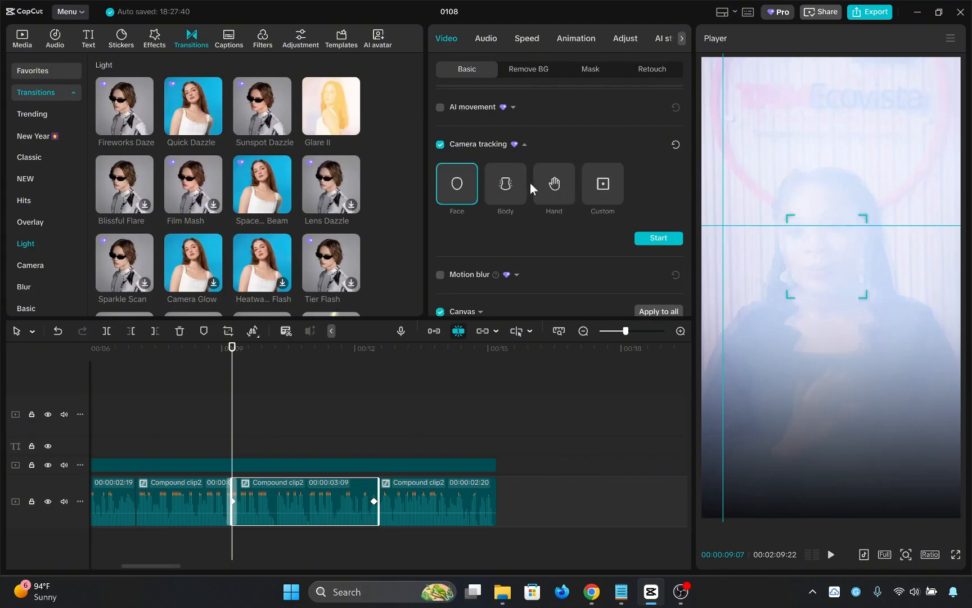
pyautogui.click(609, 182)
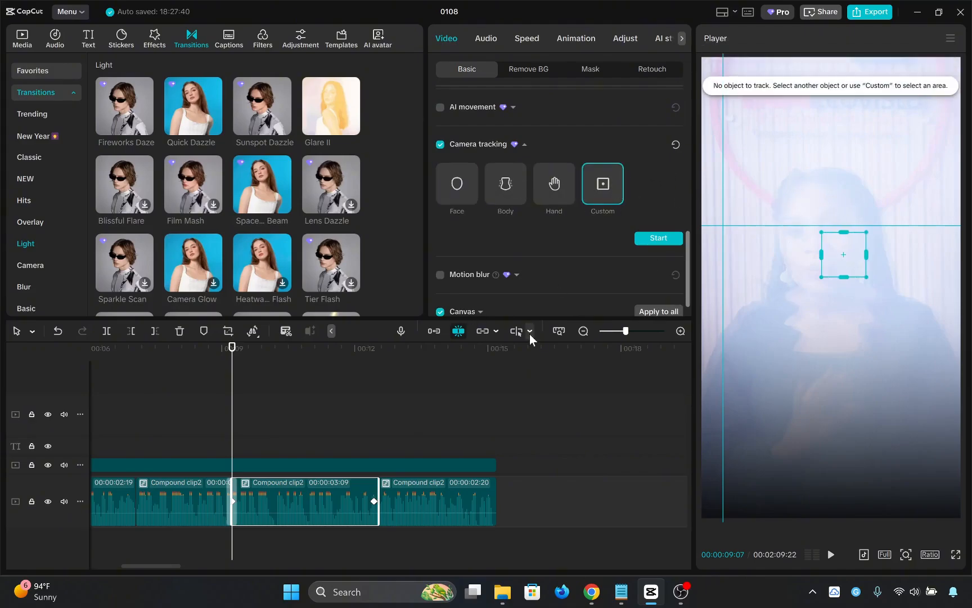
pyautogui.click(440, 144)
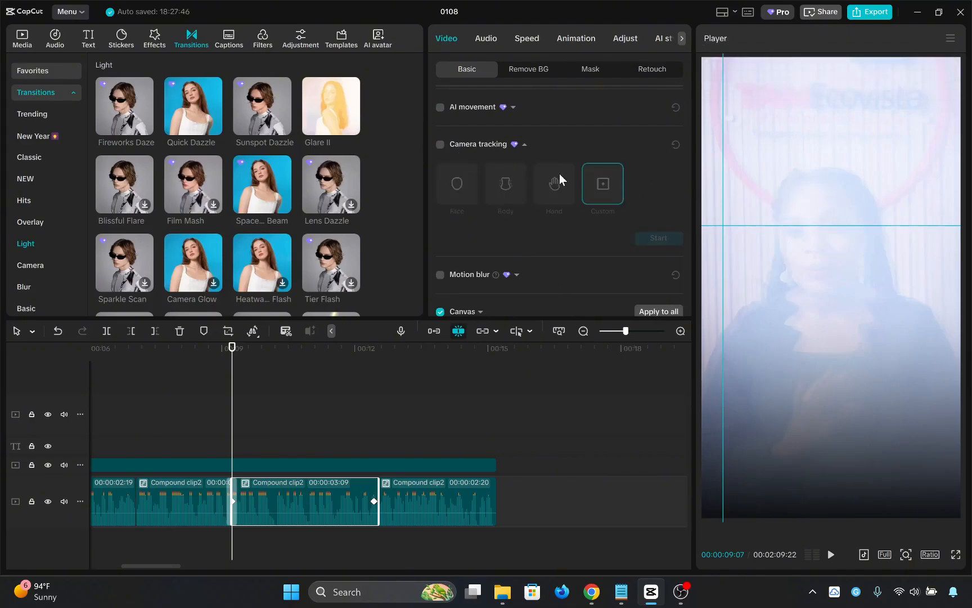
# - Play from before the Spaceship Beam transition through the last clip, and return the playhead to 00:00:08:29
pyautogui.click(185, 450)
pyautogui.press('space')
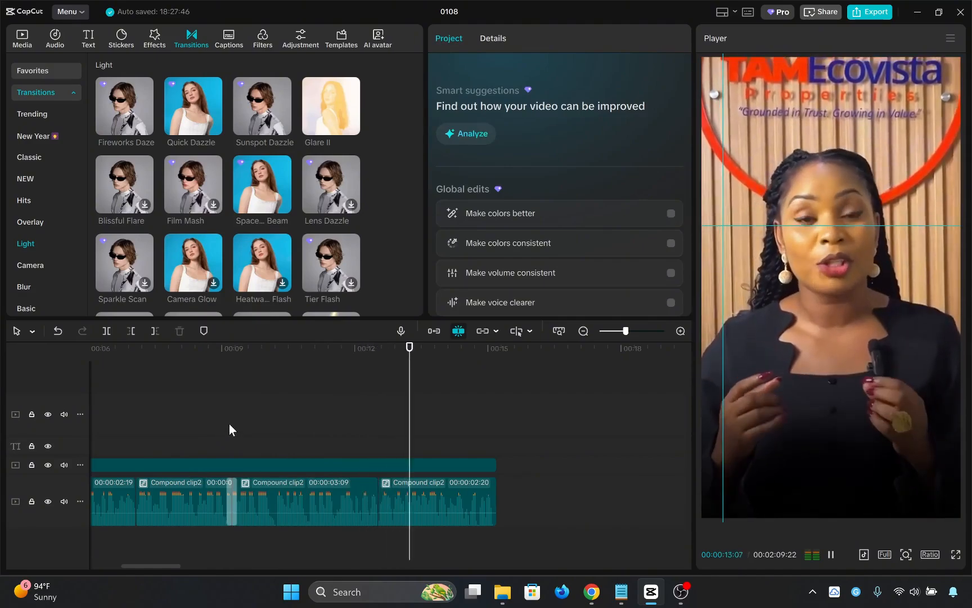
pyautogui.press('space')
pyautogui.click(364, 506)
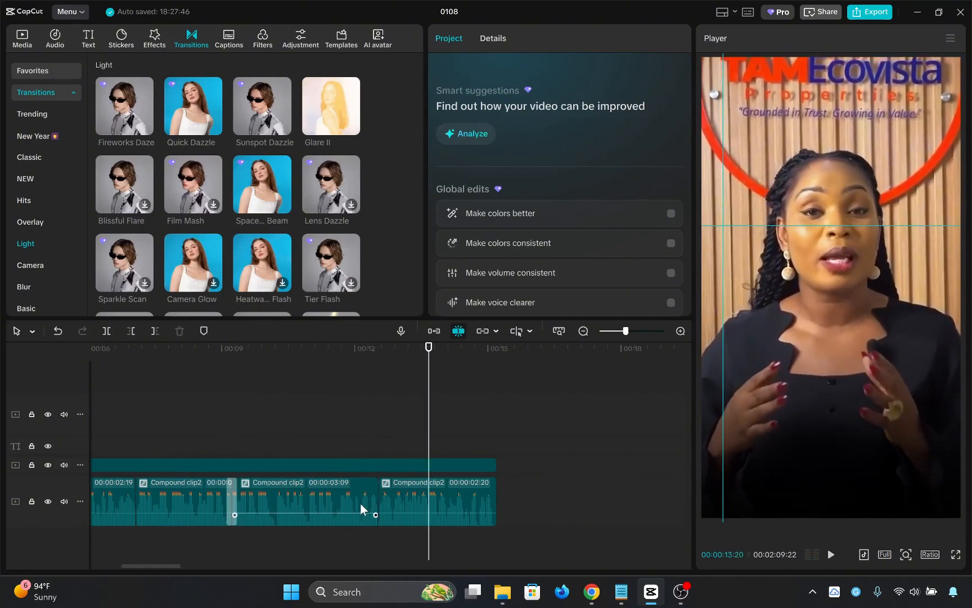
pyautogui.scroll(2, 388, 450)
pyautogui.click(313, 448)
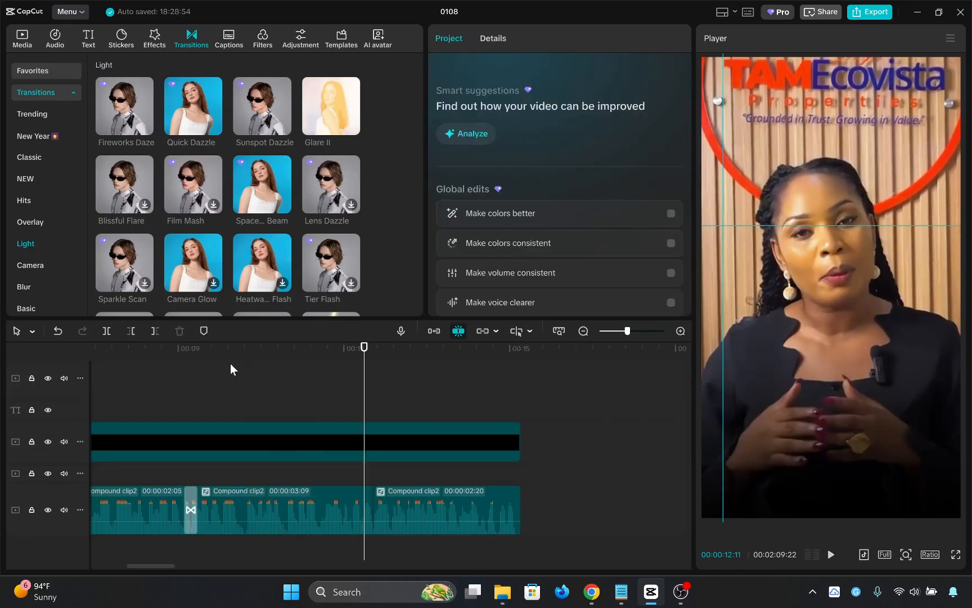
pyautogui.moveTo(230, 368); pyautogui.dragTo(178, 386)
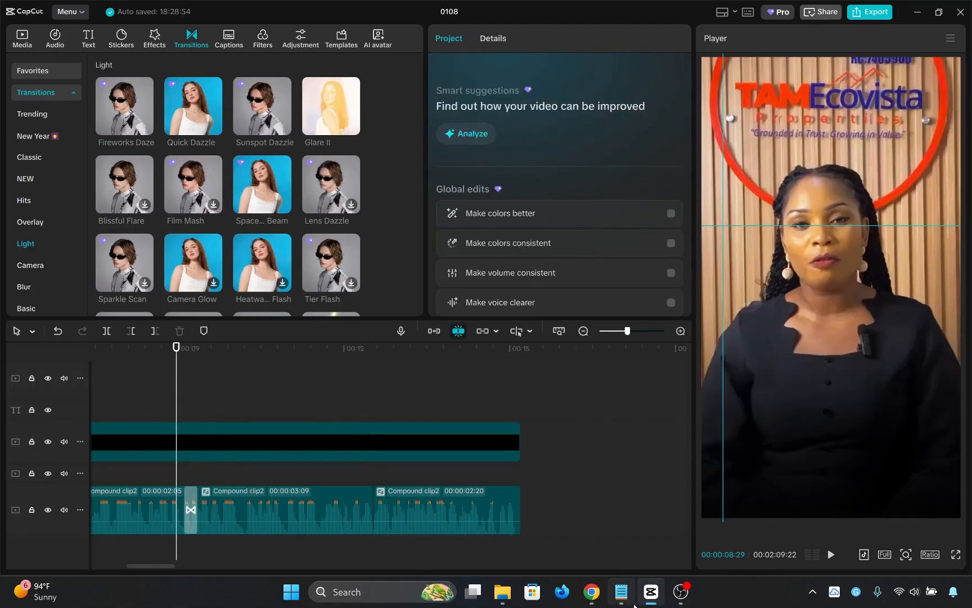
# - Switch to Notepad to review the remaining items of the editing checklist
pyautogui.click(622, 591)
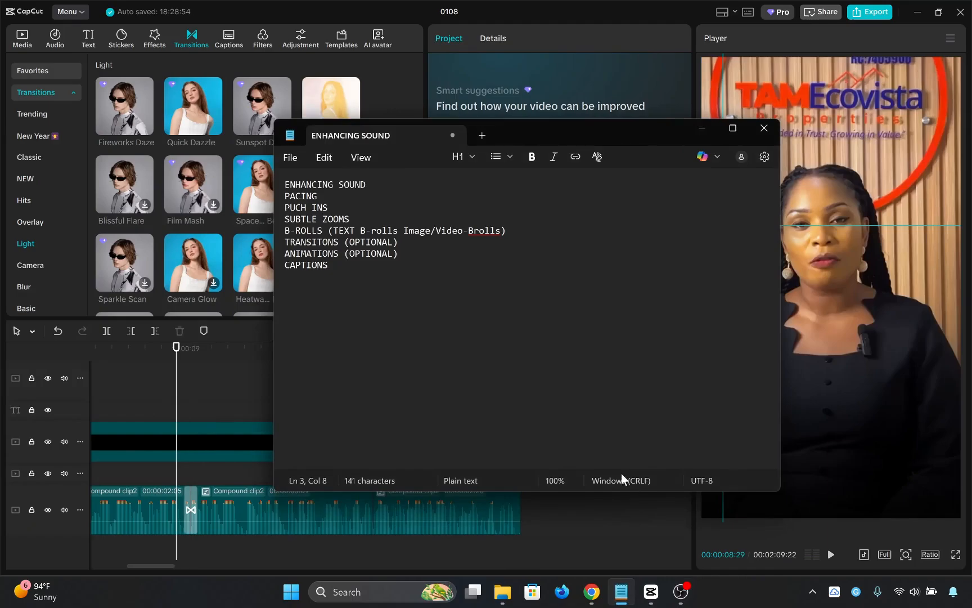